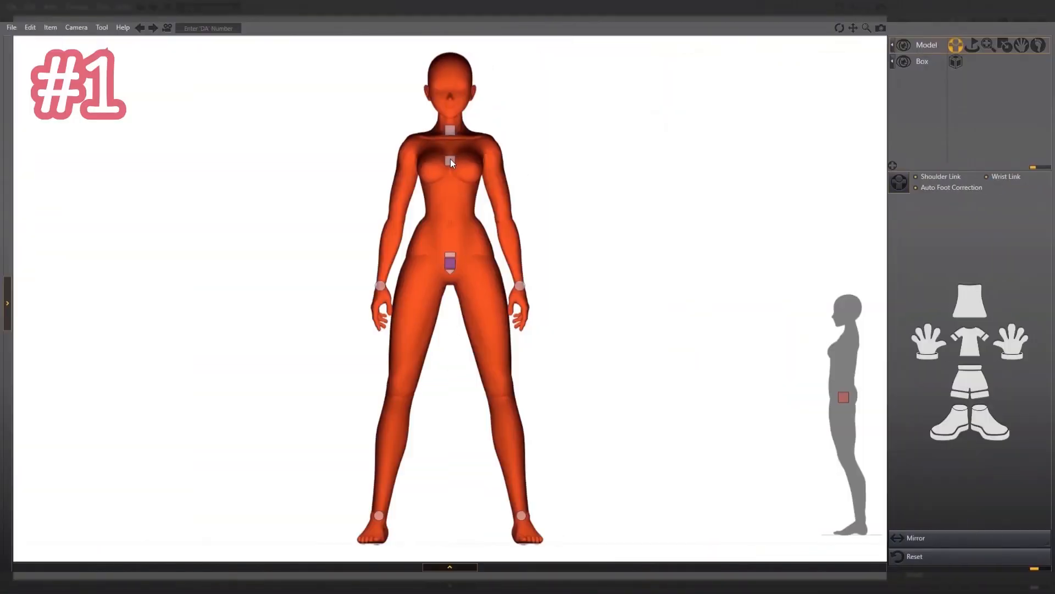
Adjust the model's pose by shifting its chest control point.
mouse_move(450, 160)
mouse_down()
mouse_move(450, 89)
mouse_move(445, 135)
mouse_move(473, 134)
mouse_move(459, 60)
mouse_move(451, 160)
mouse_up()
drag(835, 387, 822, 396)
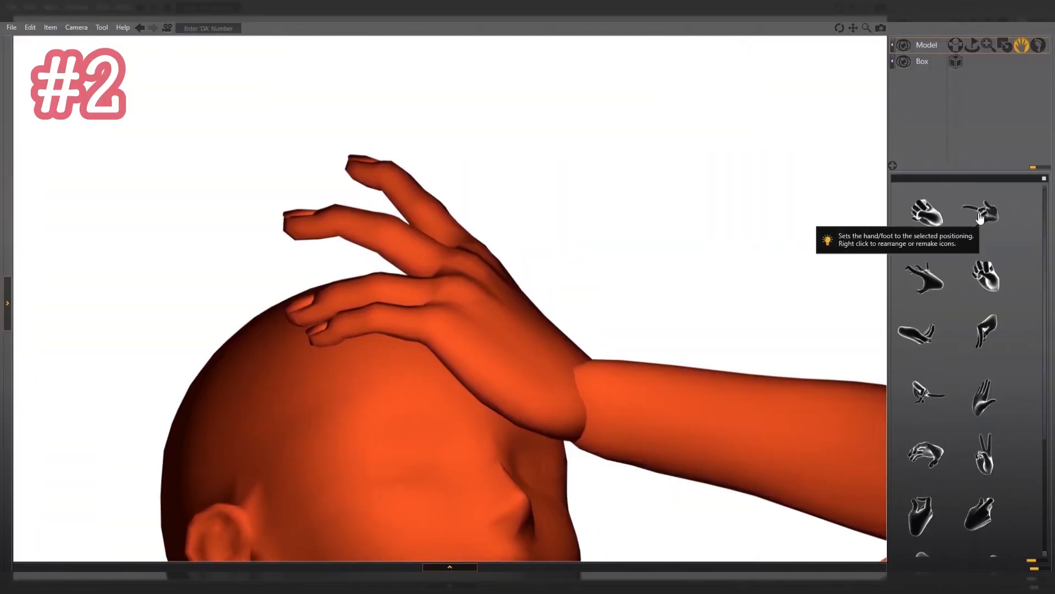
Apply the curled-finger preset and then the pointing-finger preset to the hand resting on the head.
click(929, 220)
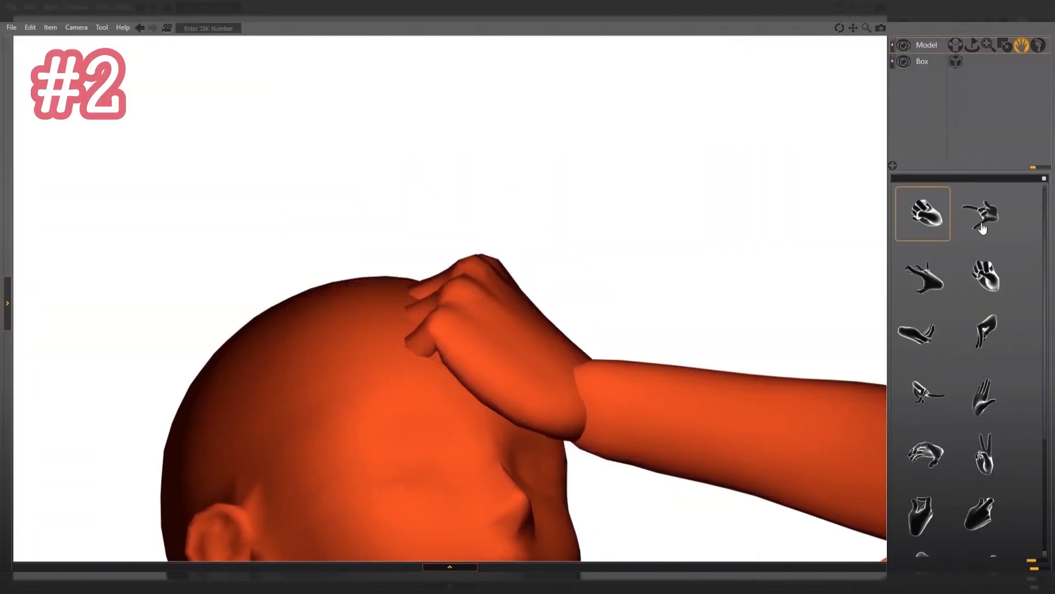
click(984, 225)
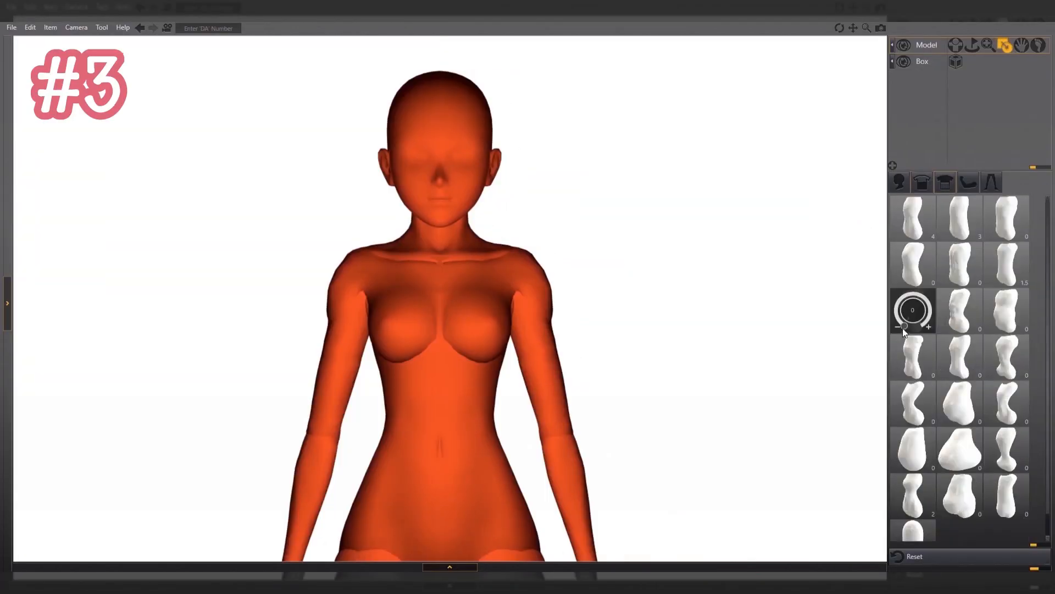
Adjust two of the torso shape morphs on the model.
mouse_move(913, 410)
mouse_down()
mouse_move(903, 405)
mouse_move(899, 420)
mouse_up()
drag(993, 462, 992, 466)
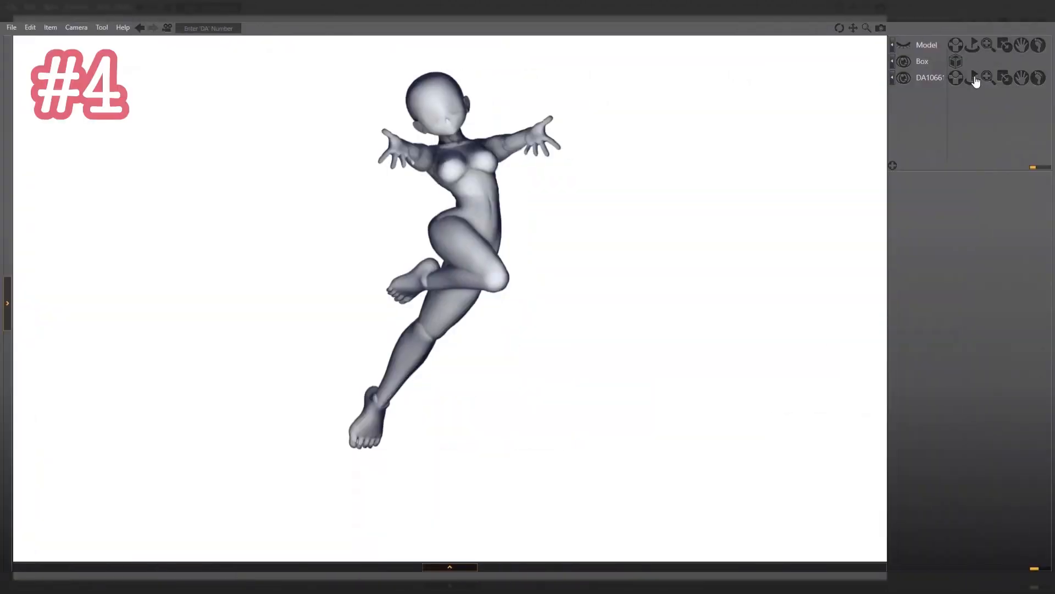
click(976, 82)
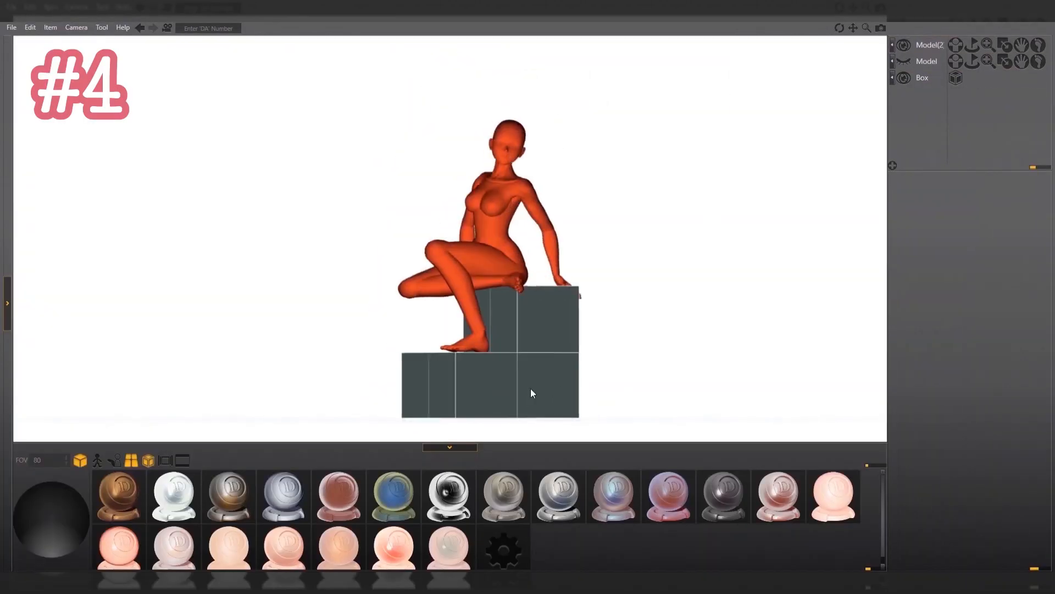
drag(532, 392, 599, 281)
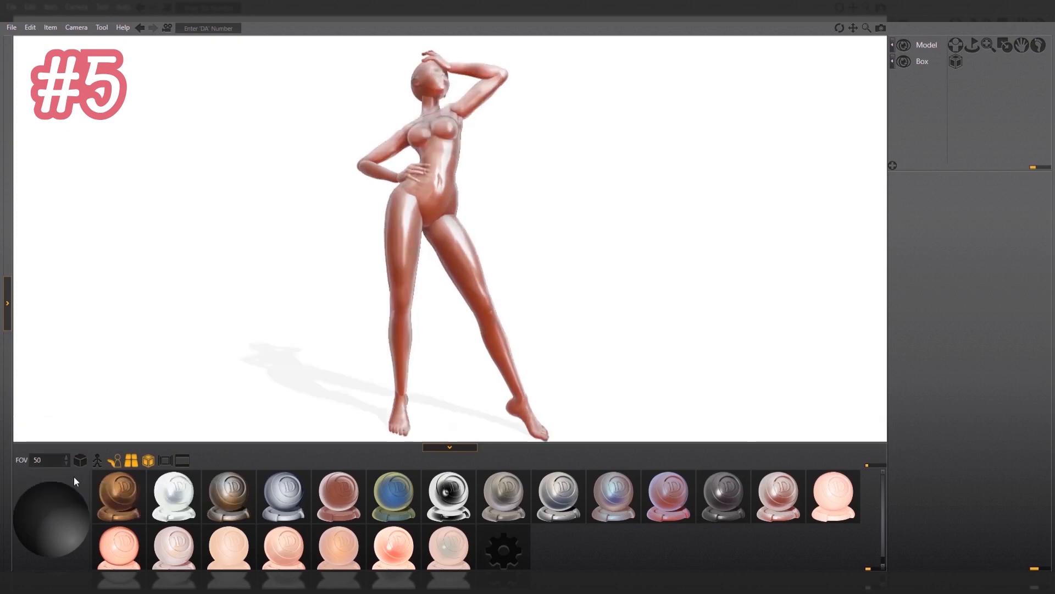
drag(296, 344, 238, 357)
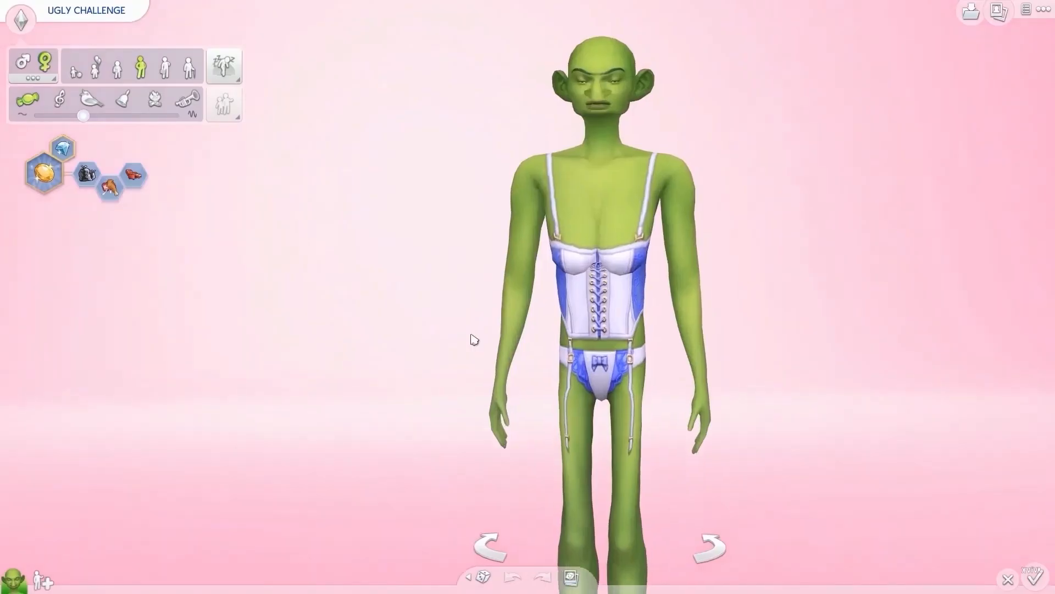
scroll(469, 329, up, 3)
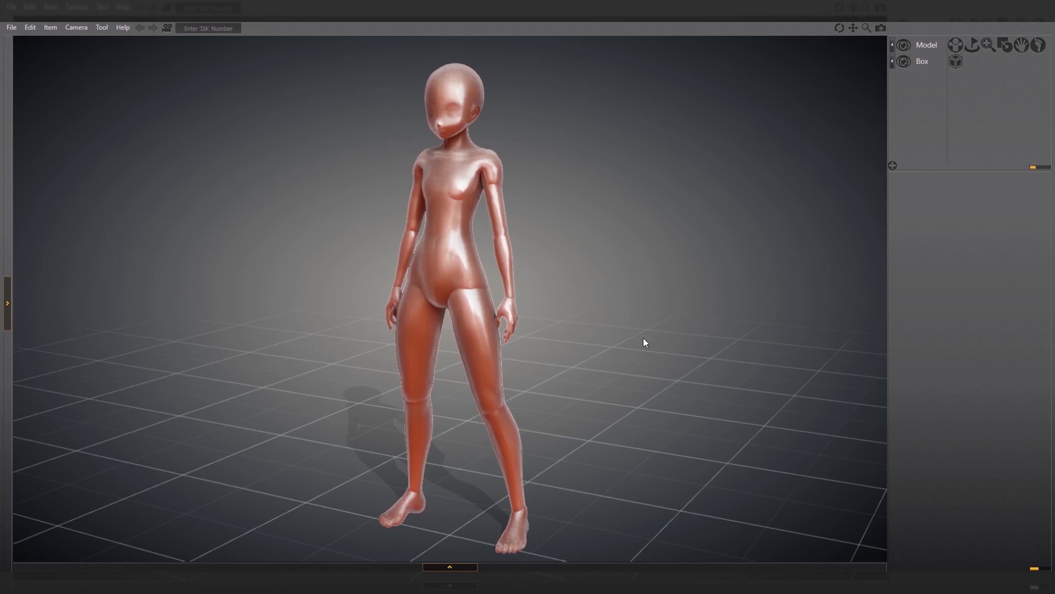
Set the Main Effect to Low Quality in the preferences and open the Operational Effect choices.
click(104, 30)
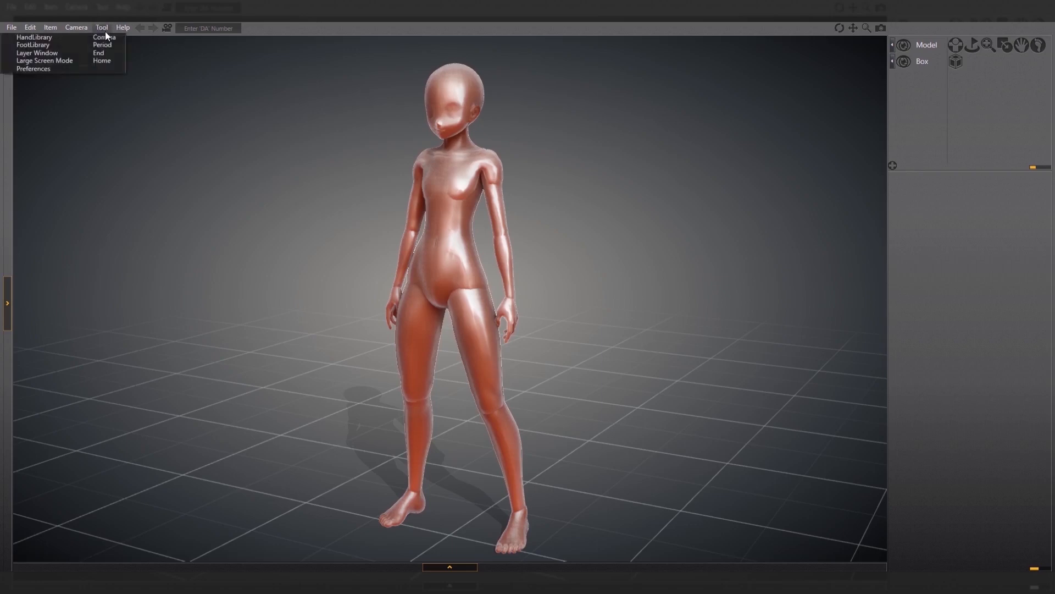
click(107, 69)
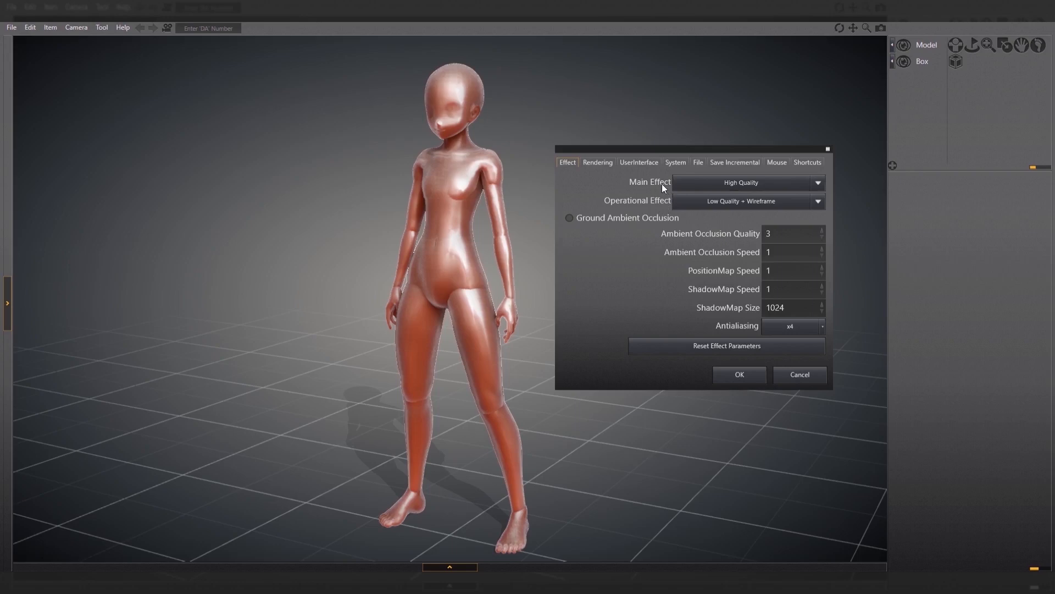
click(813, 189)
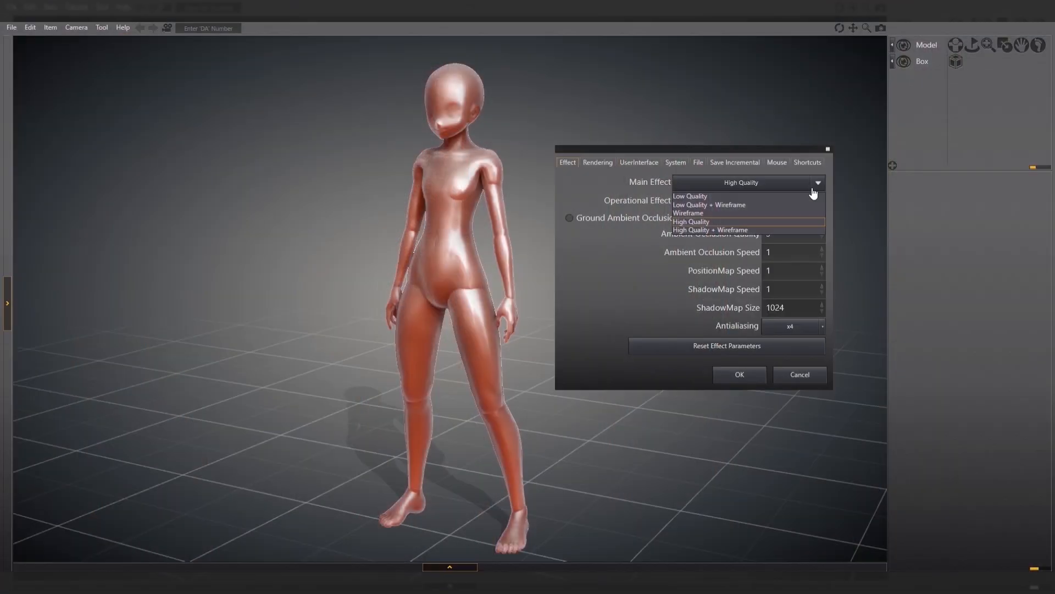
click(730, 196)
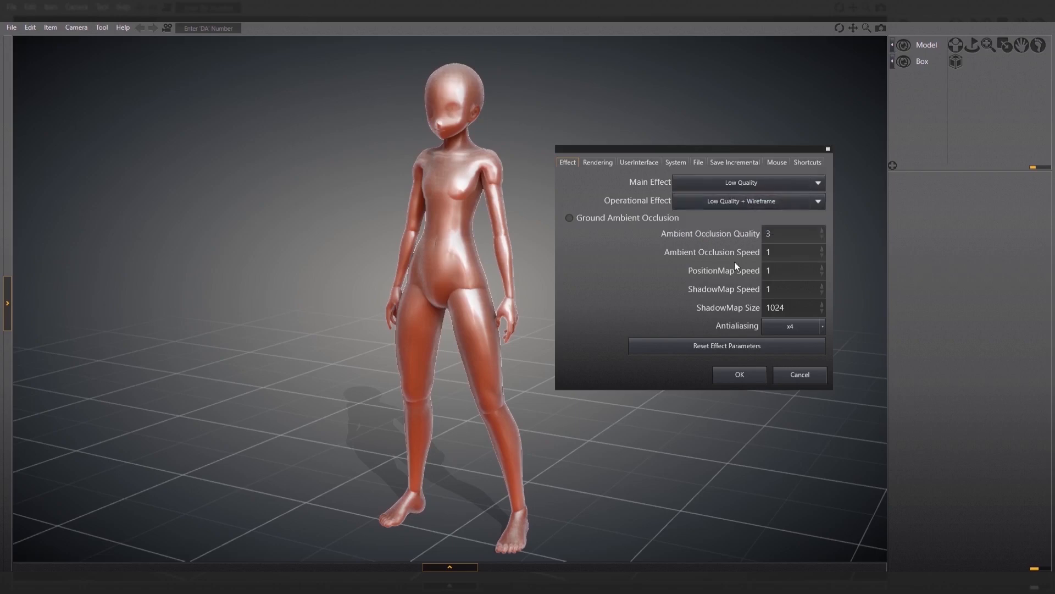
click(819, 202)
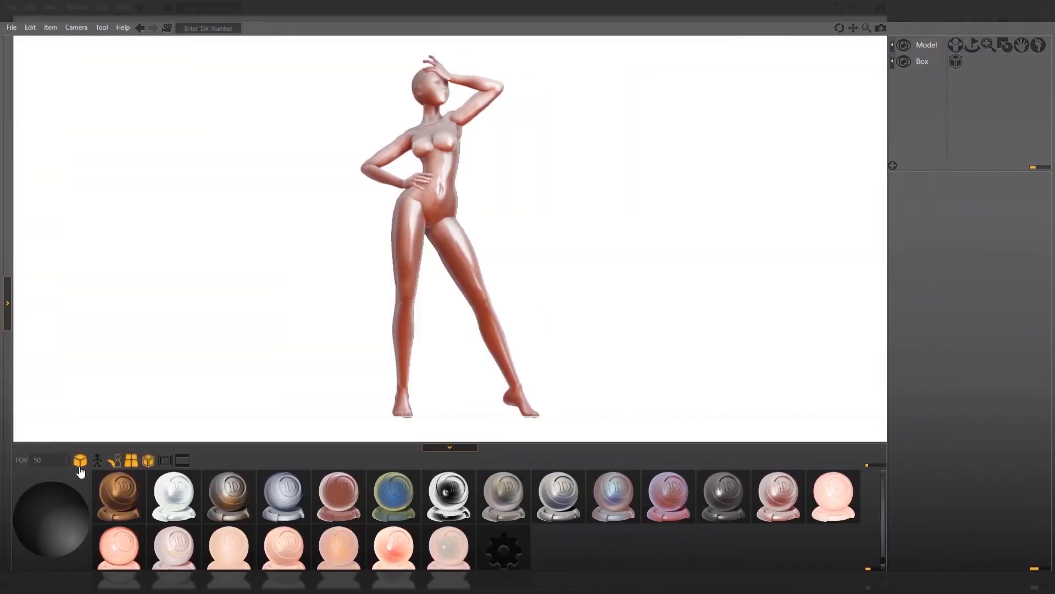
Switch the posed model to perspective view and examine it from low and high angles.
click(80, 465)
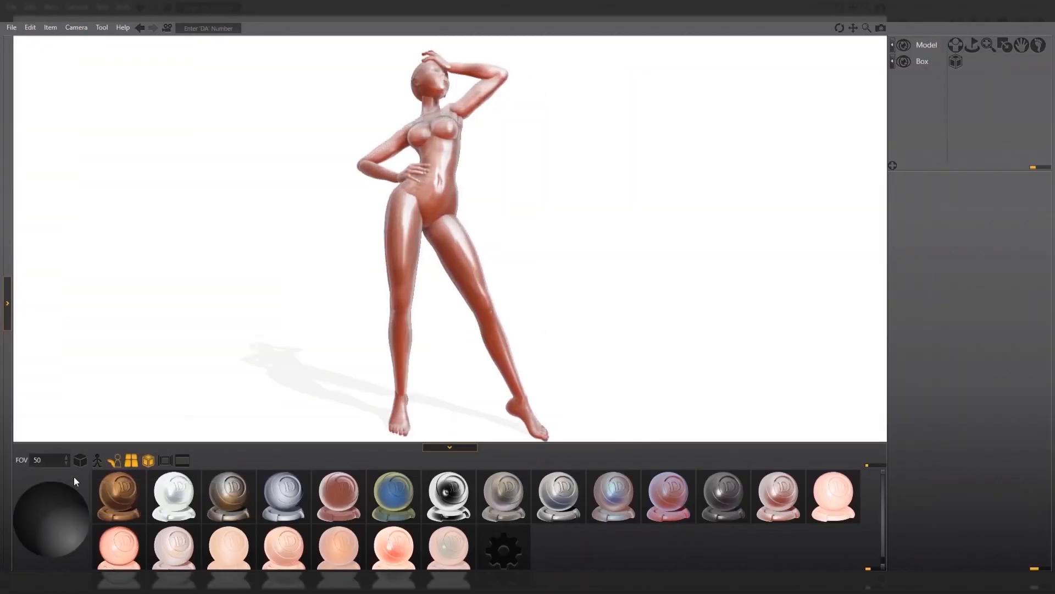
mouse_move(297, 344)
right_down()
mouse_move(330, 303)
mouse_move(254, 300)
right_up()
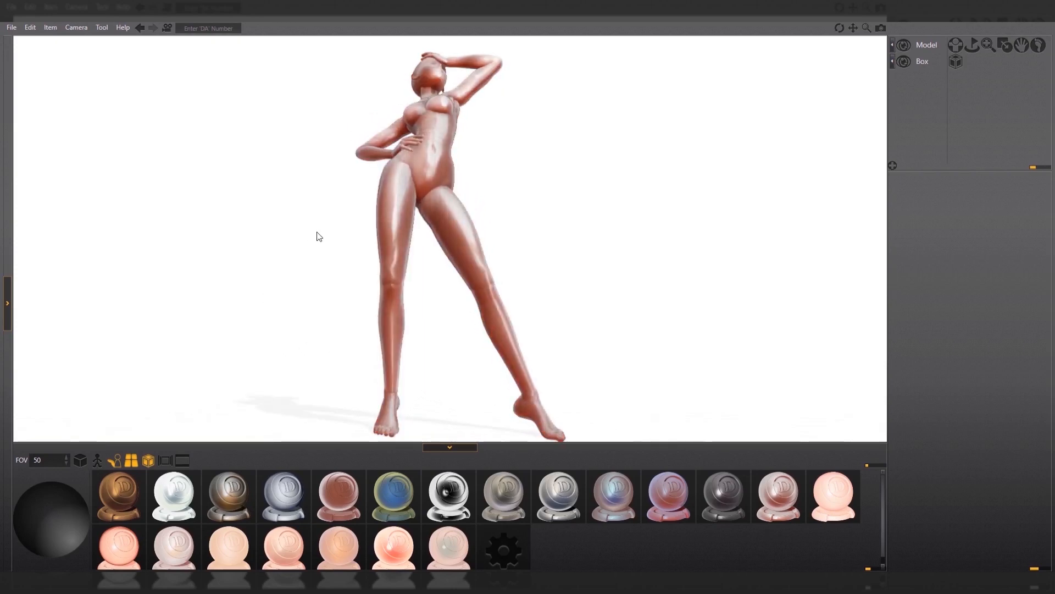
right_drag(328, 146, 292, 319)
middle_drag(286, 261, 271, 298)
scroll(267, 275, up, 2)
middle_drag(263, 254, 264, 271)
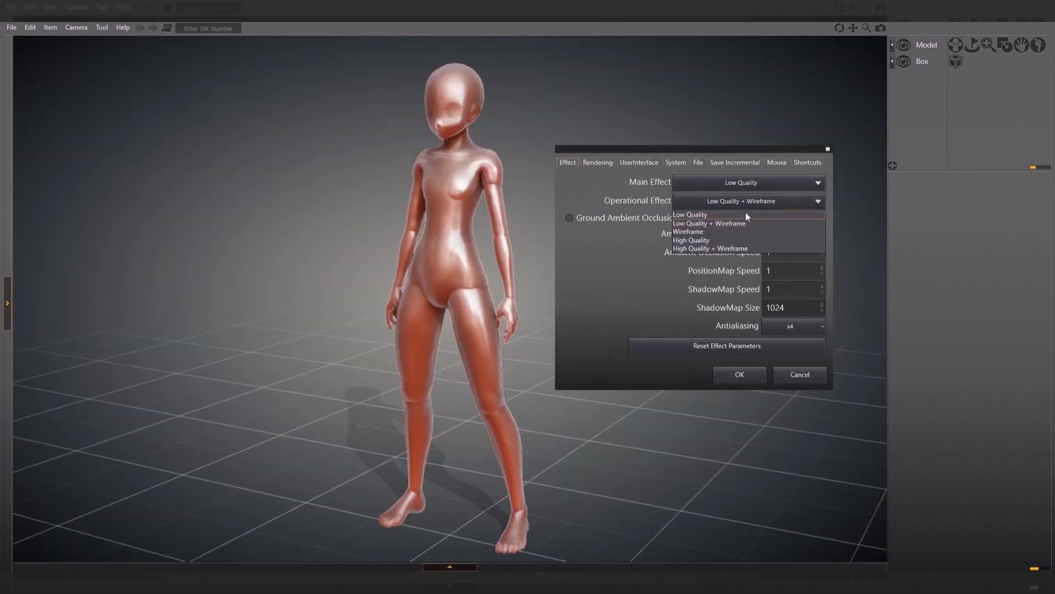
Set the Operational Effect to Low Quality and Antialiasing to x16.
click(746, 215)
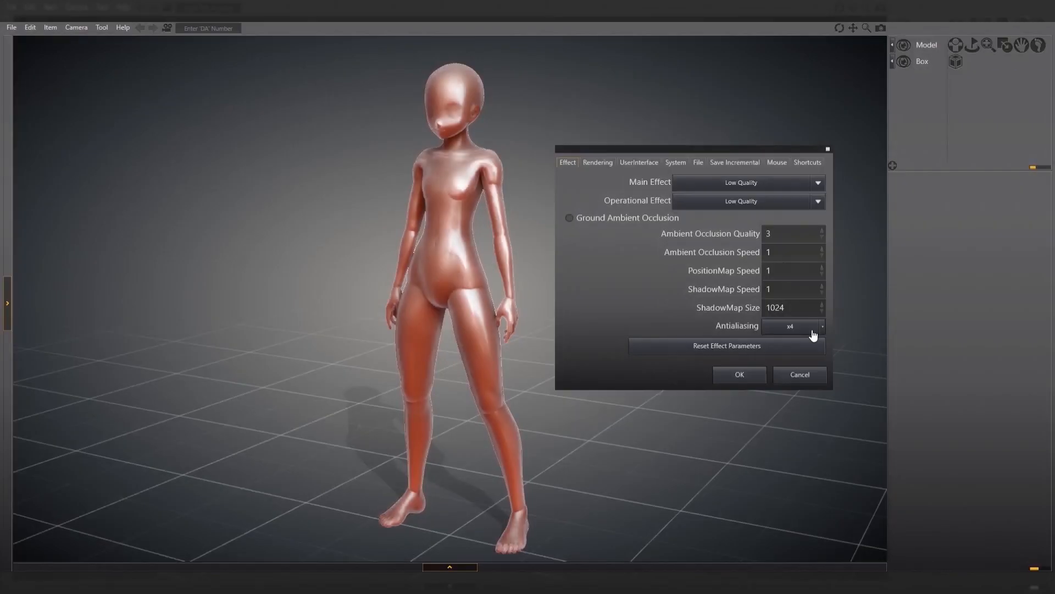
click(813, 328)
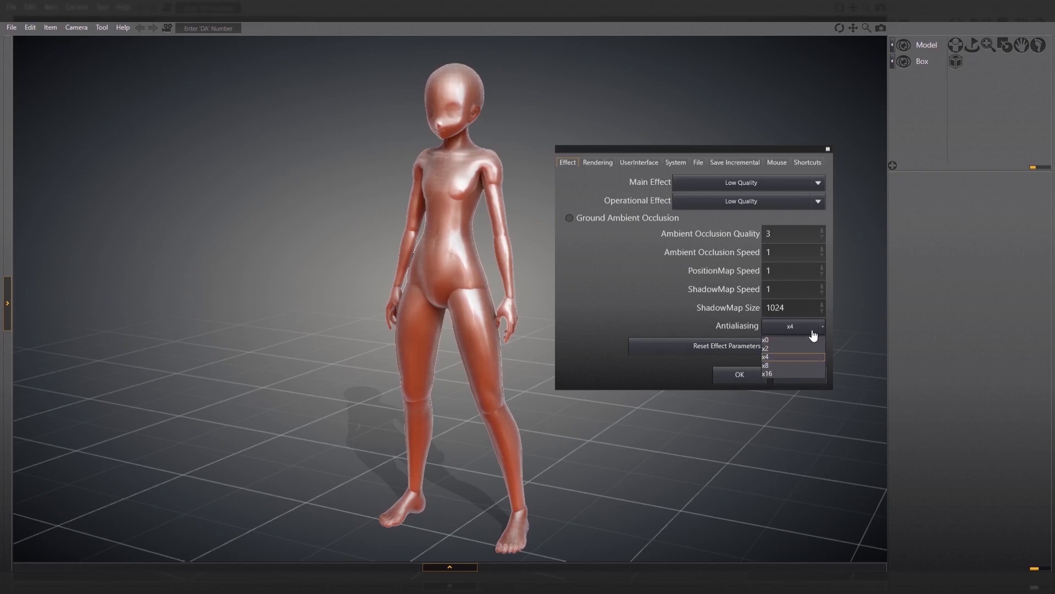
click(807, 374)
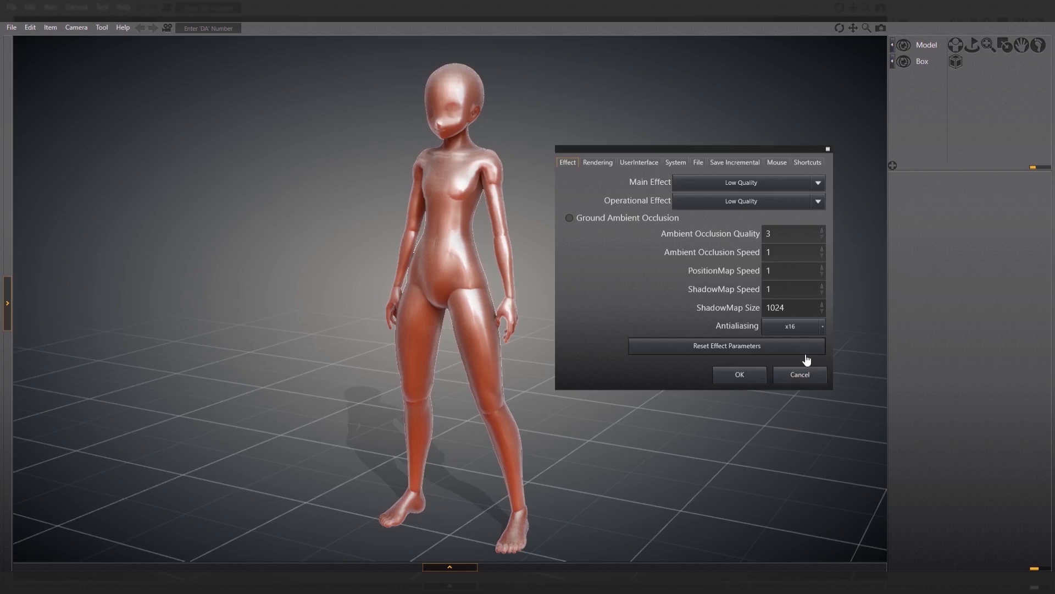
Change the rendering background to Solid Fill and set its colour to white (255, 255, 255).
click(608, 166)
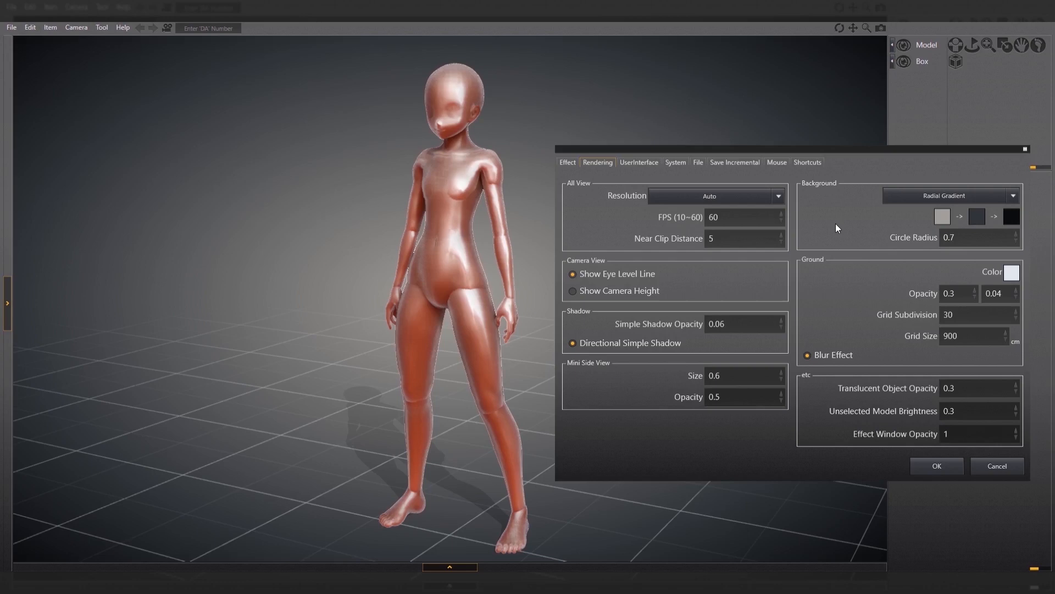
click(919, 200)
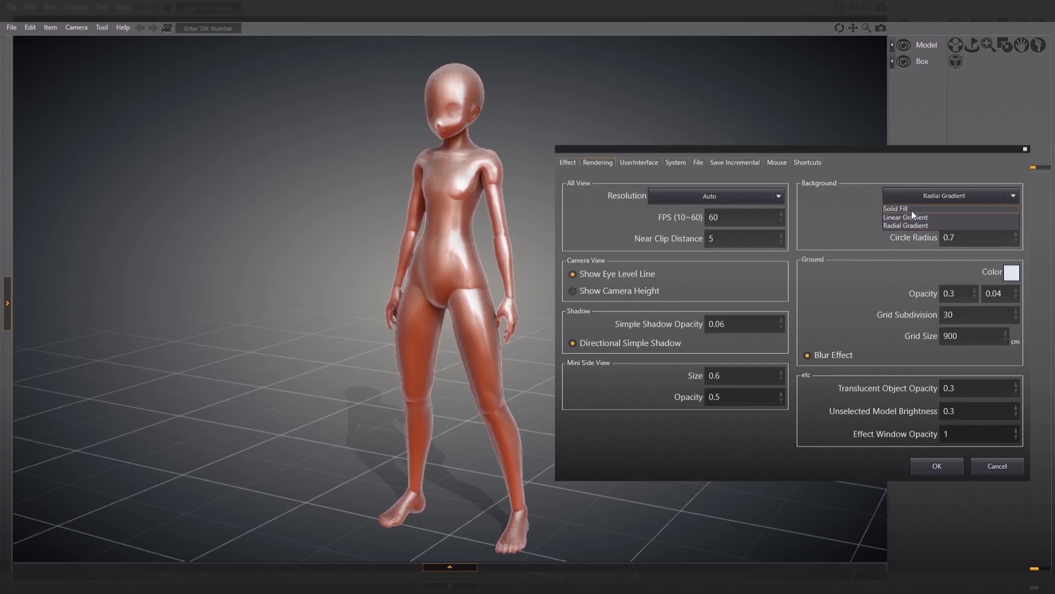
click(911, 210)
click(1012, 218)
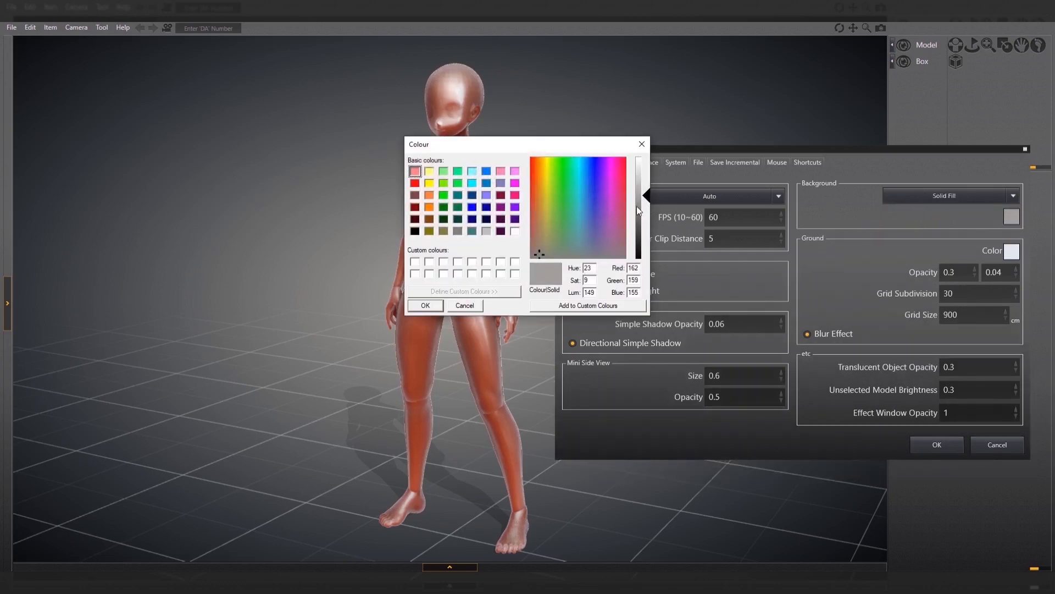
drag(636, 206, 645, 159)
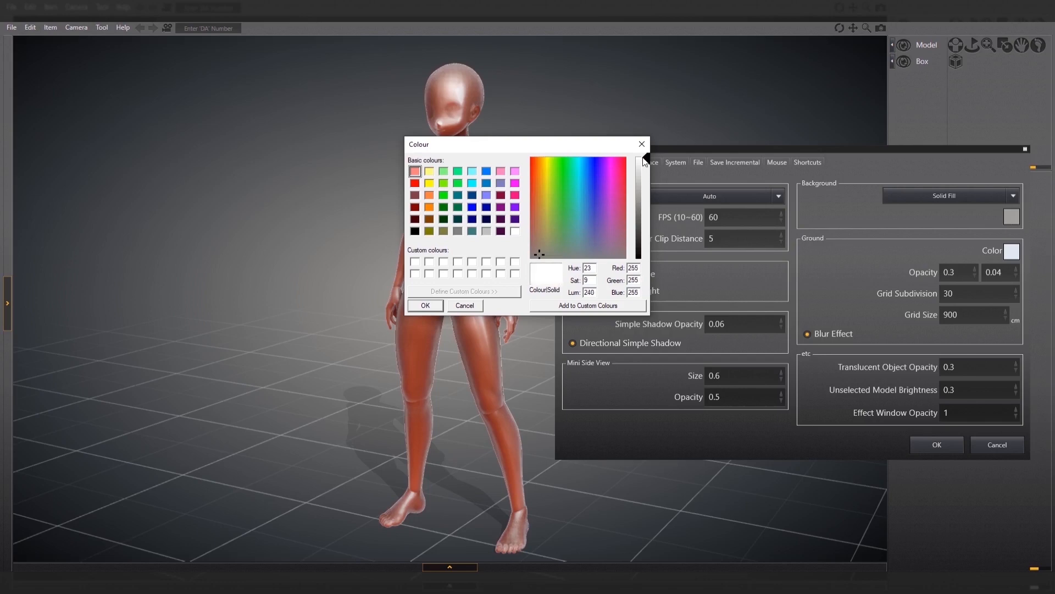
click(427, 306)
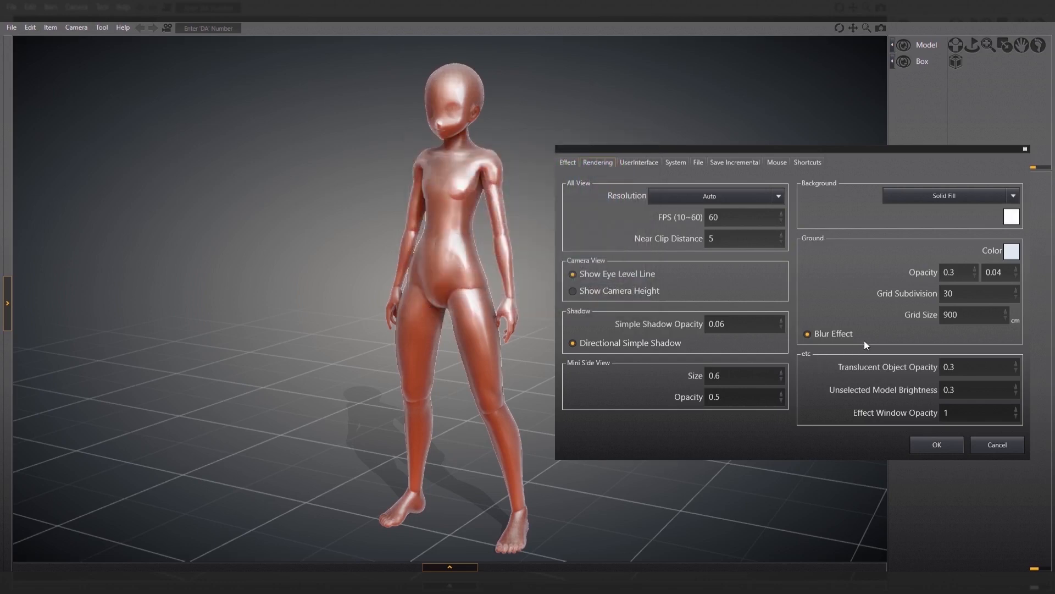
Set the Max Undo Level to 30 in the system preferences.
click(682, 162)
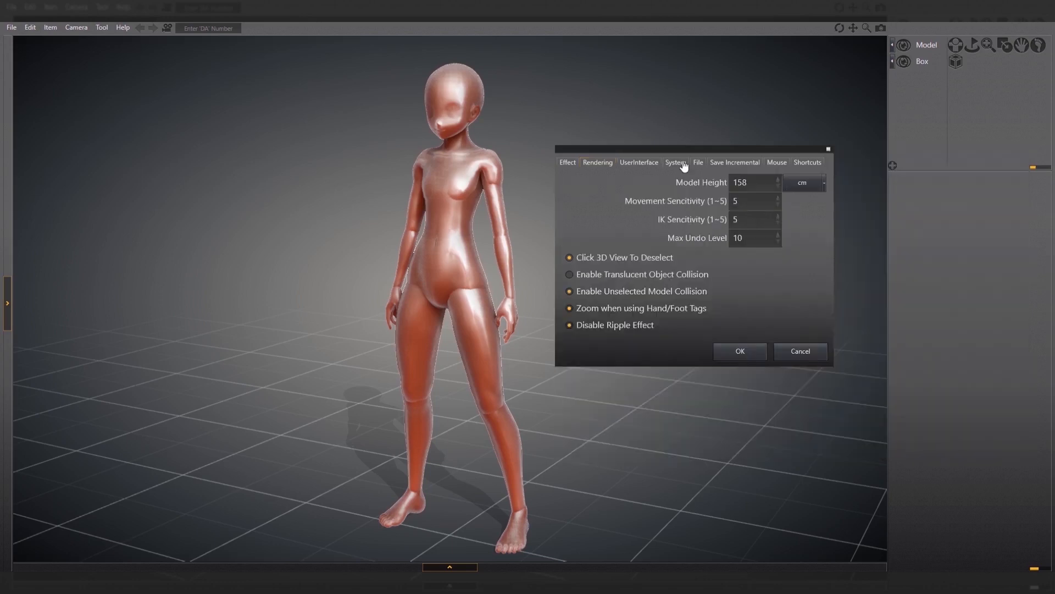
click(751, 240)
text(30)
Review the full list of keyboard shortcut assignments in the preferences, from Zoom to selection through the camera view commands.
click(810, 163)
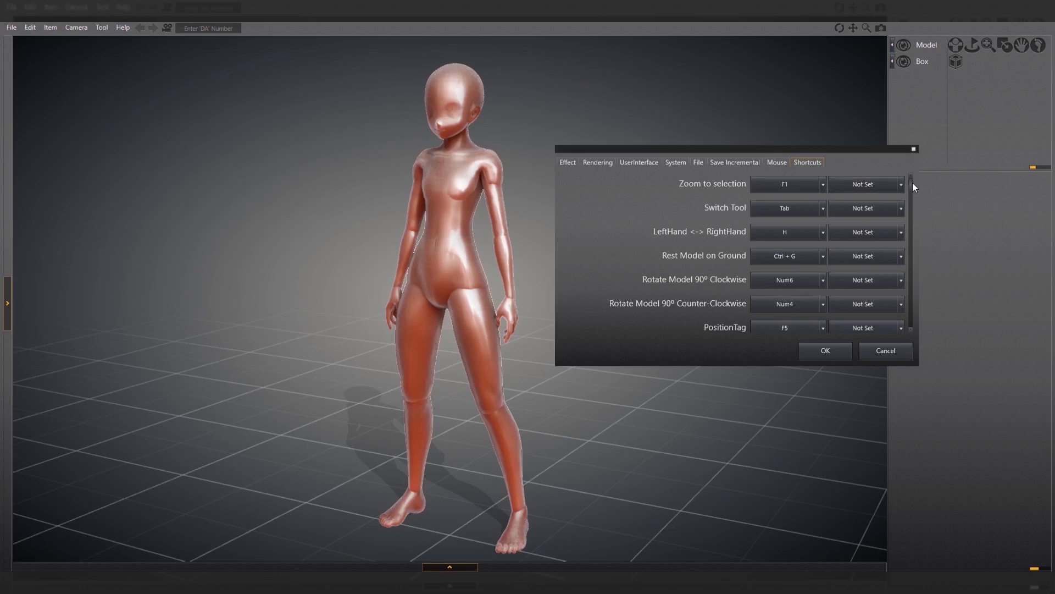
scroll(910, 184, down, 3)
scroll(910, 188, down, 3)
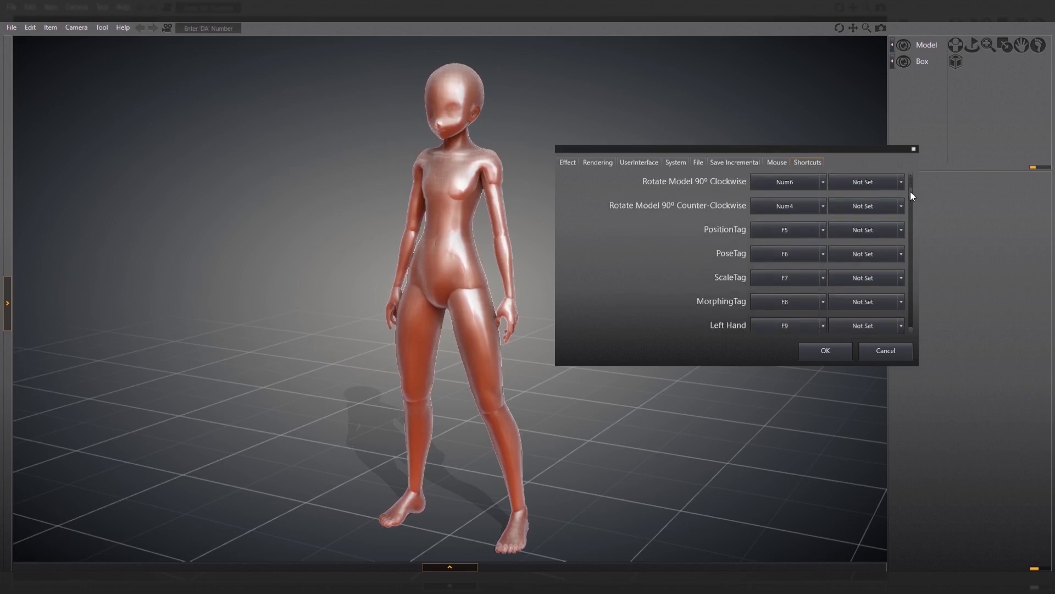
scroll(910, 196, down, 5)
scroll(910, 213, down, 4)
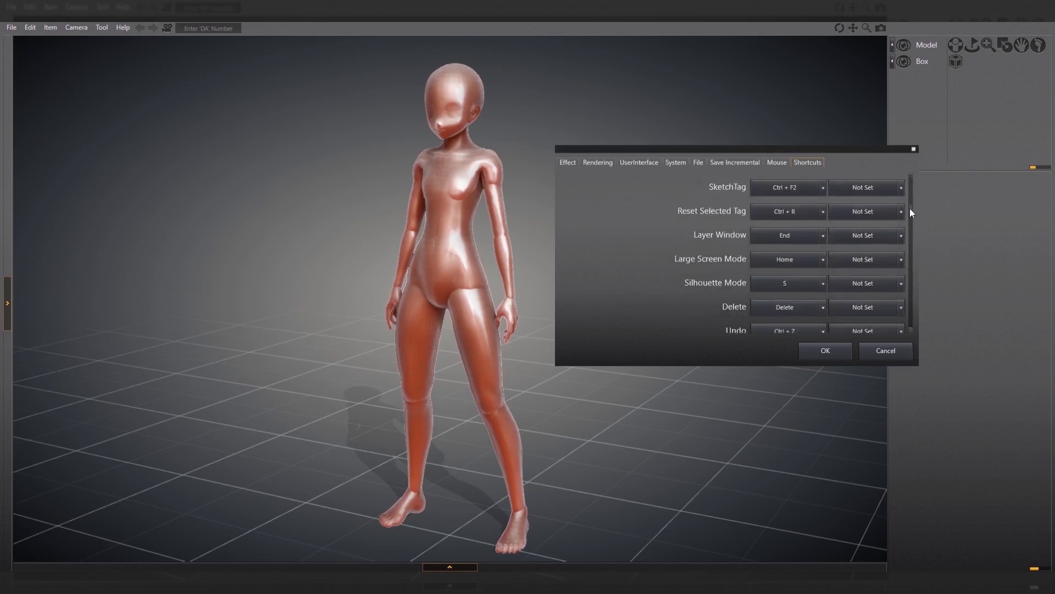
scroll(910, 219, down, 9)
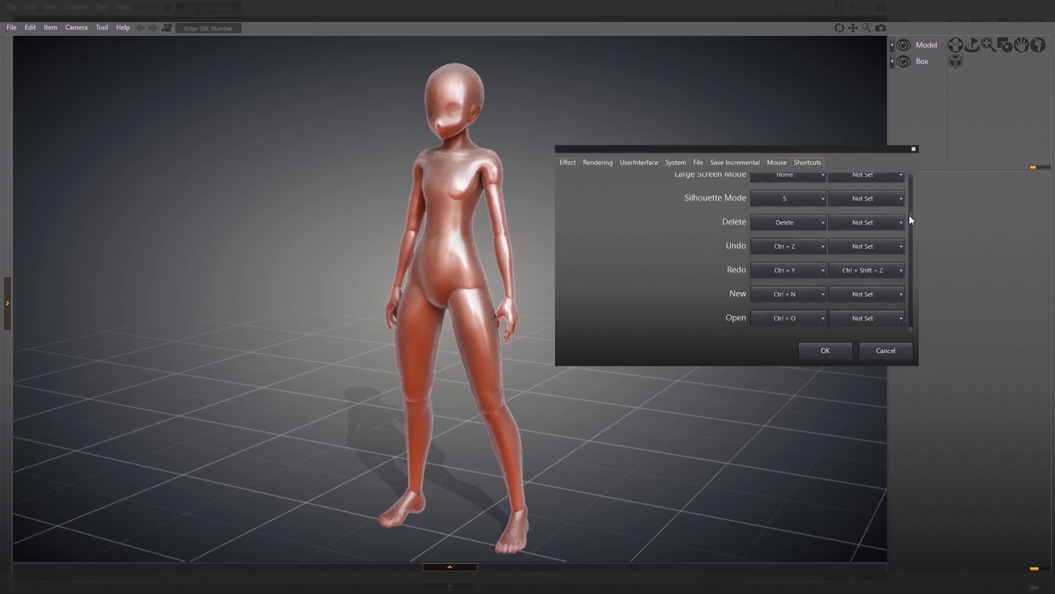
scroll(910, 231, down, 2)
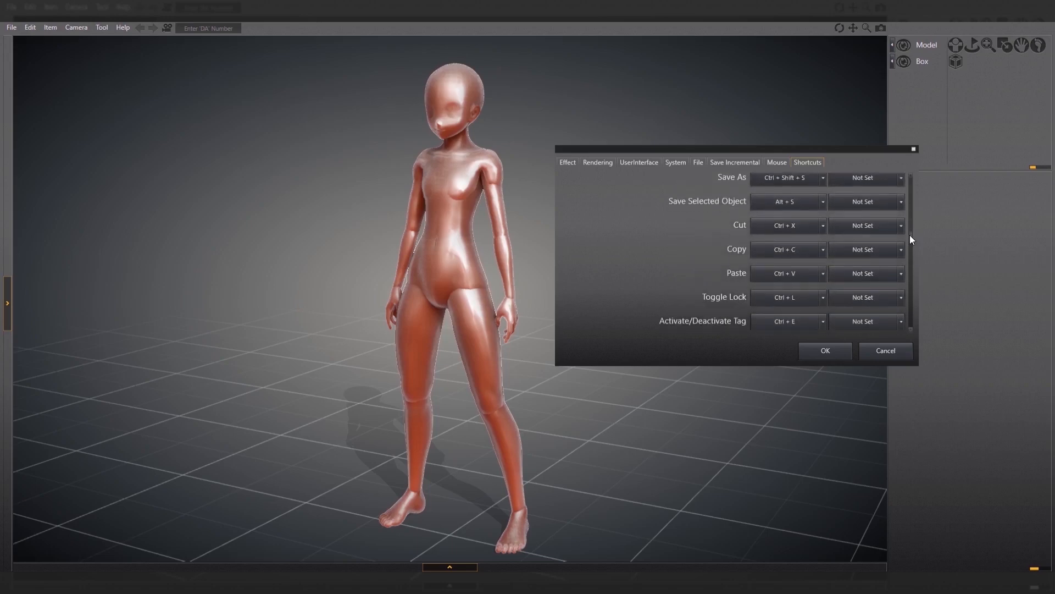
scroll(910, 242, down, 8)
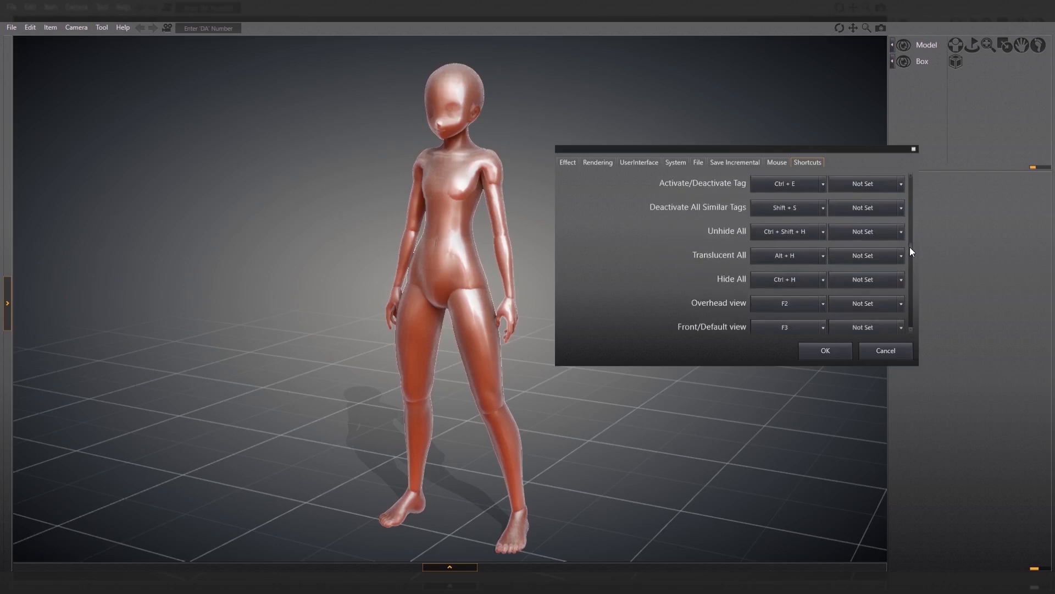
scroll(910, 258, down, 15)
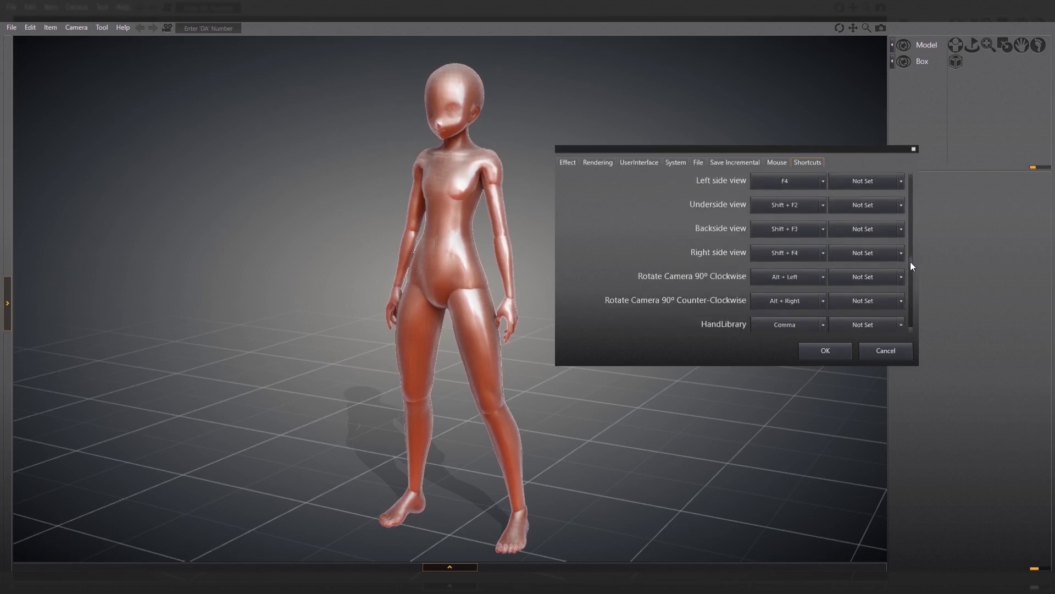
scroll(910, 279, down, 9)
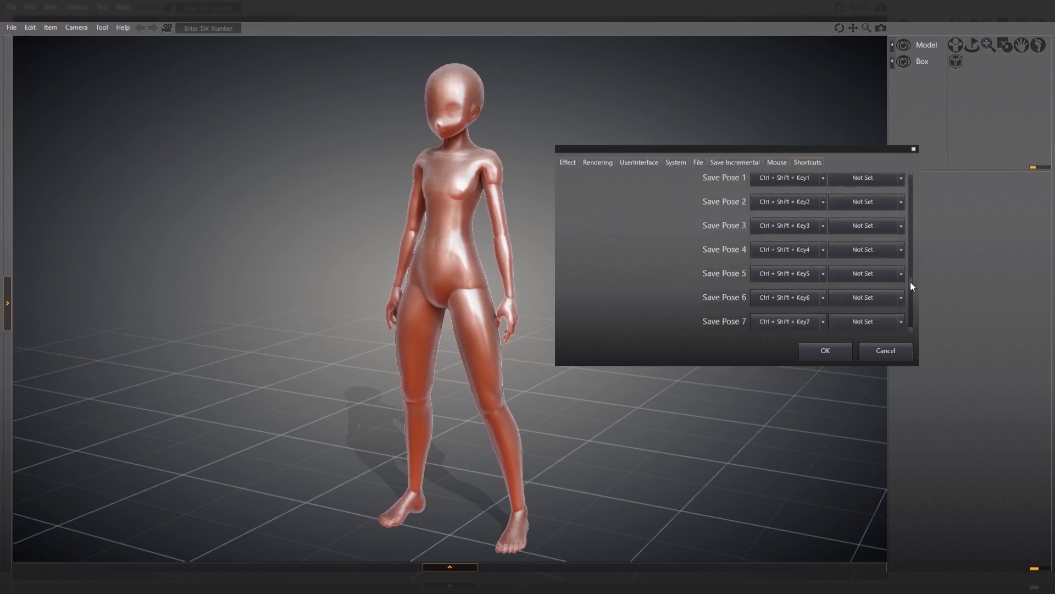
scroll(911, 297, down, 9)
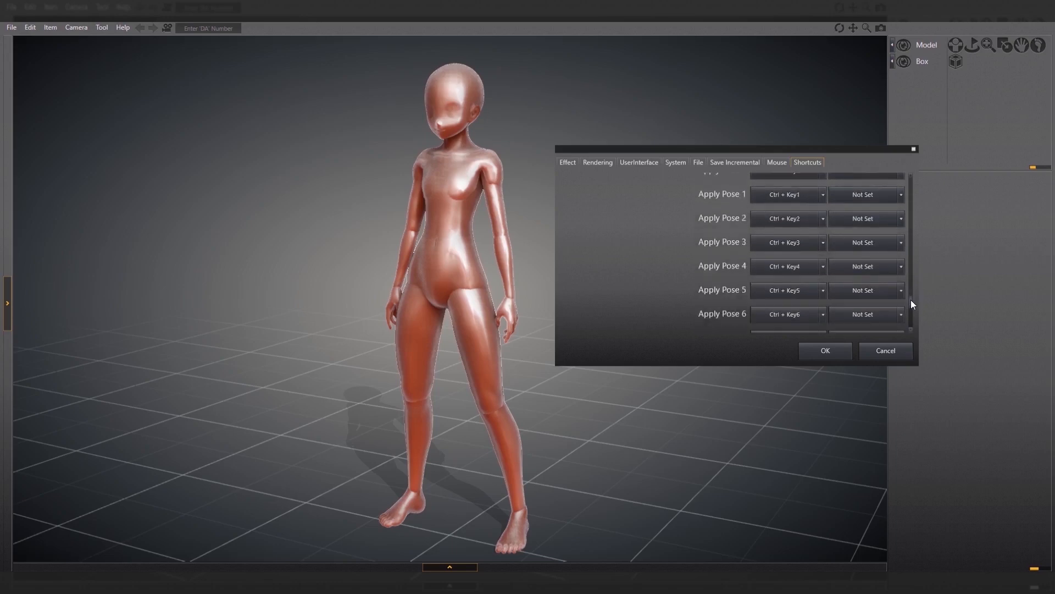
scroll(911, 314, down, 4)
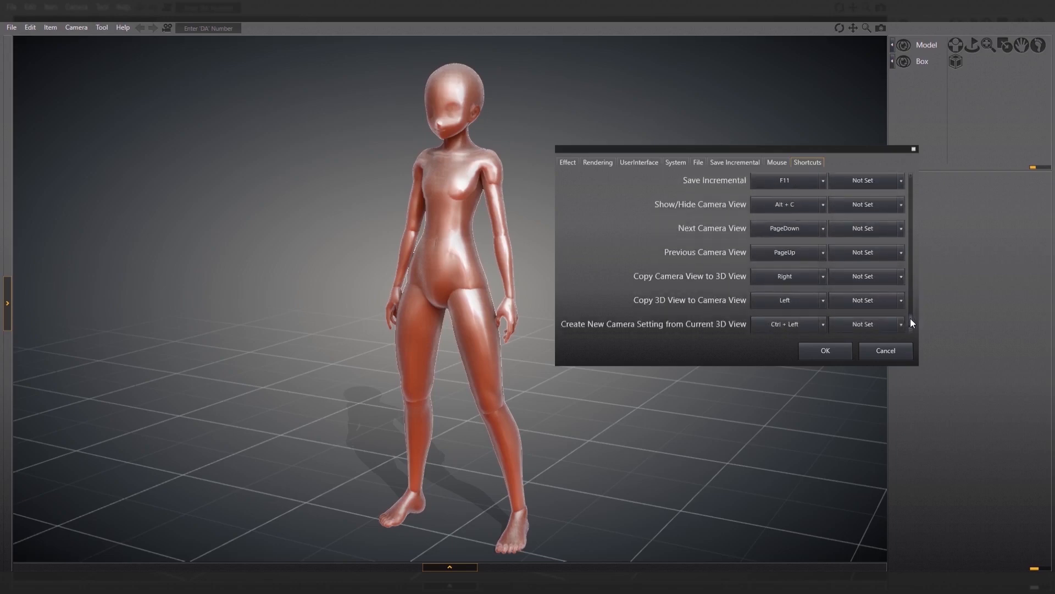
Accept the preferences and shrink the Model's head morph thumbnails to three per row.
click(840, 351)
key(2)
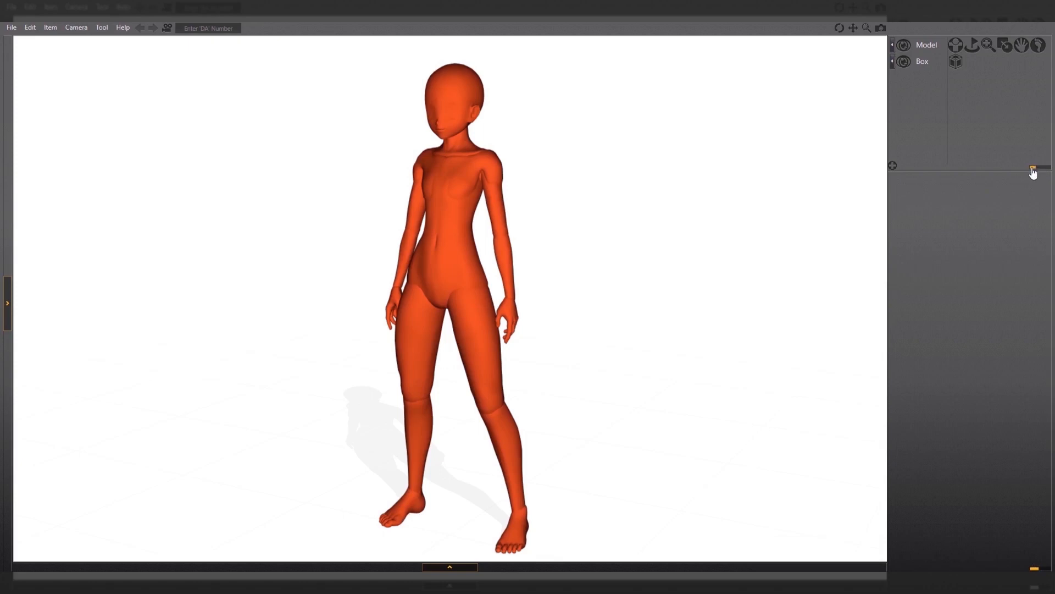
drag(1034, 172, 1034, 172)
click(1003, 51)
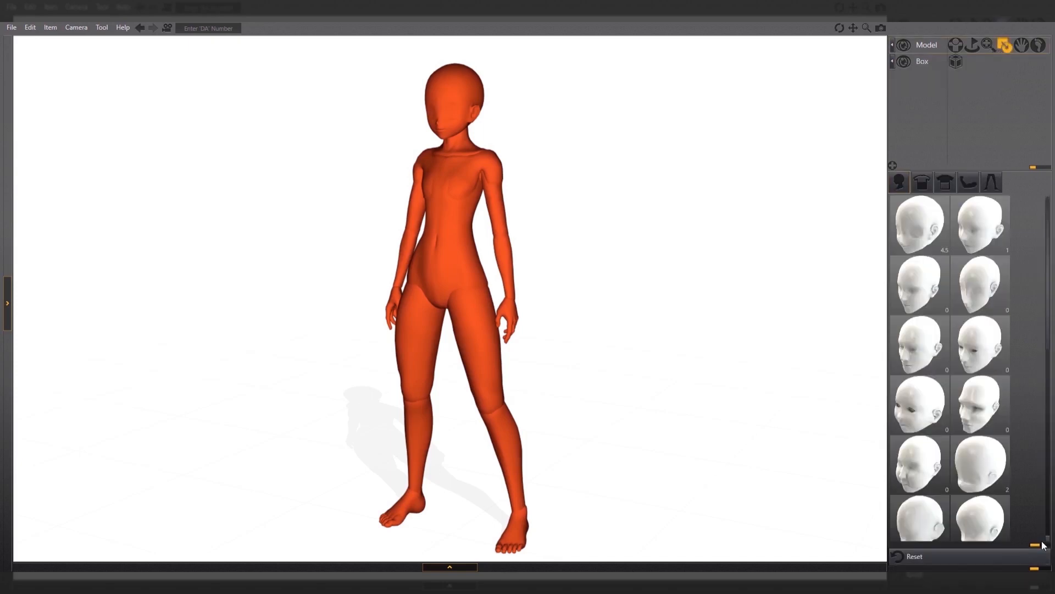
drag(1041, 546, 1039, 548)
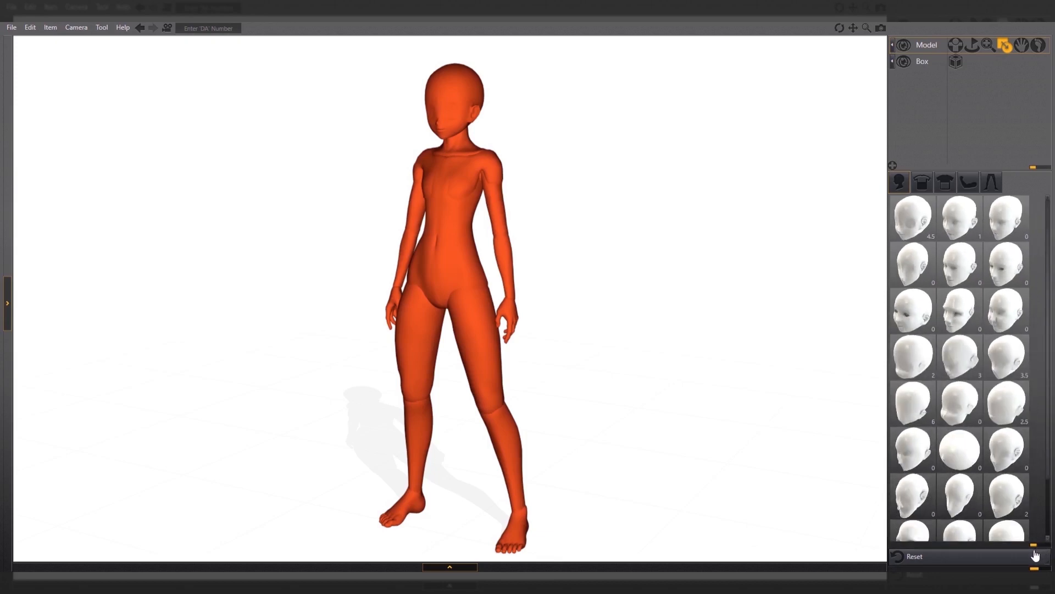
mouse_move(984, 365)
click(965, 89)
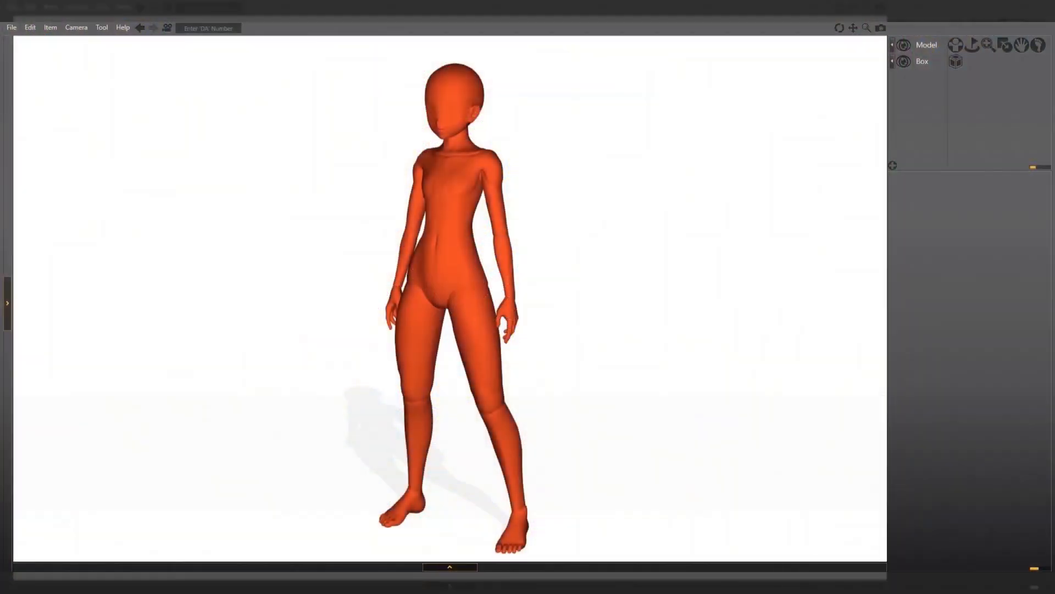
Pan the 3D view around the figure and orbit it to face the model from the front.
key(space)
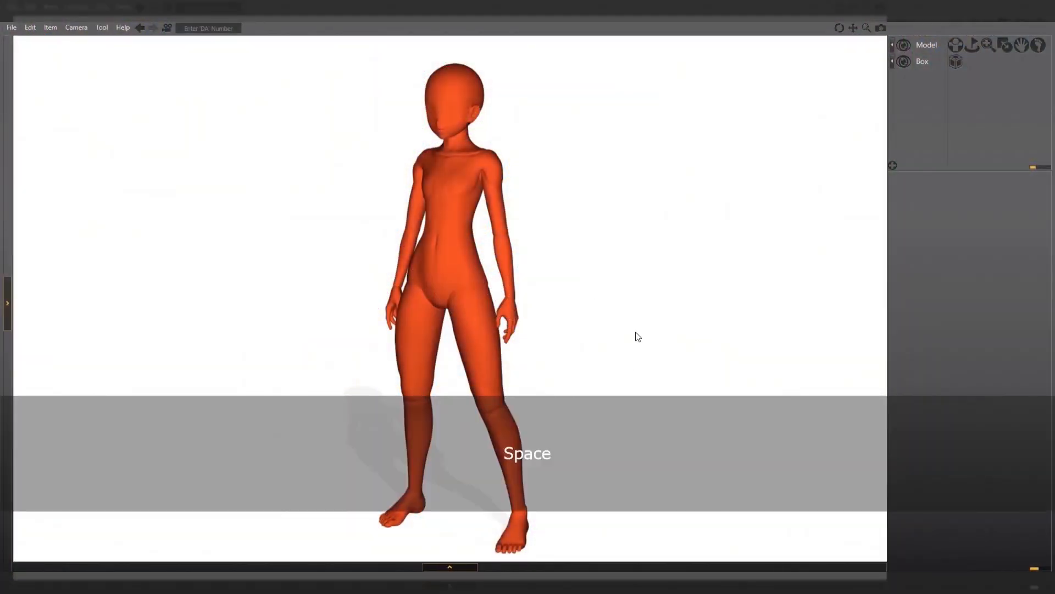
drag(622, 358, 597, 329)
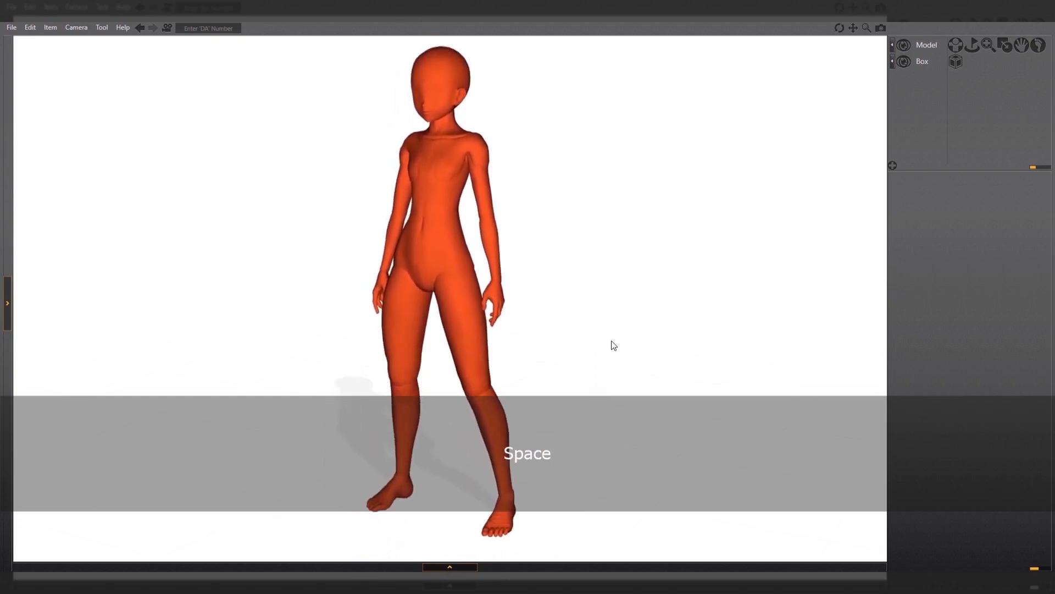
drag(614, 345, 642, 356)
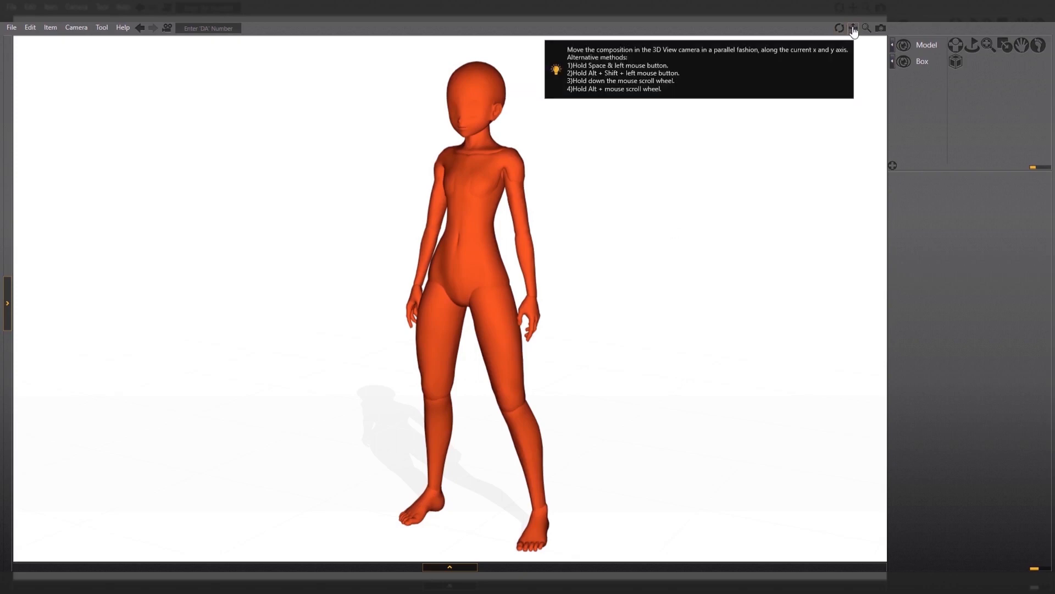
mouse_move(853, 31)
mouse_down()
mouse_move(878, 32)
mouse_move(839, 31)
mouse_move(834, 17)
mouse_move(833, 26)
mouse_up()
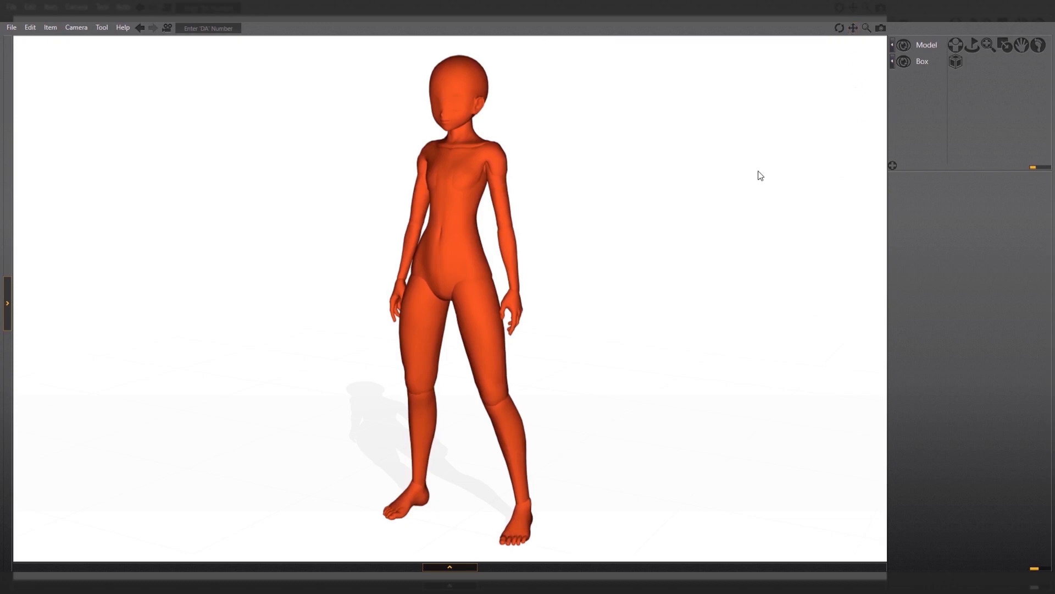
key(alt)
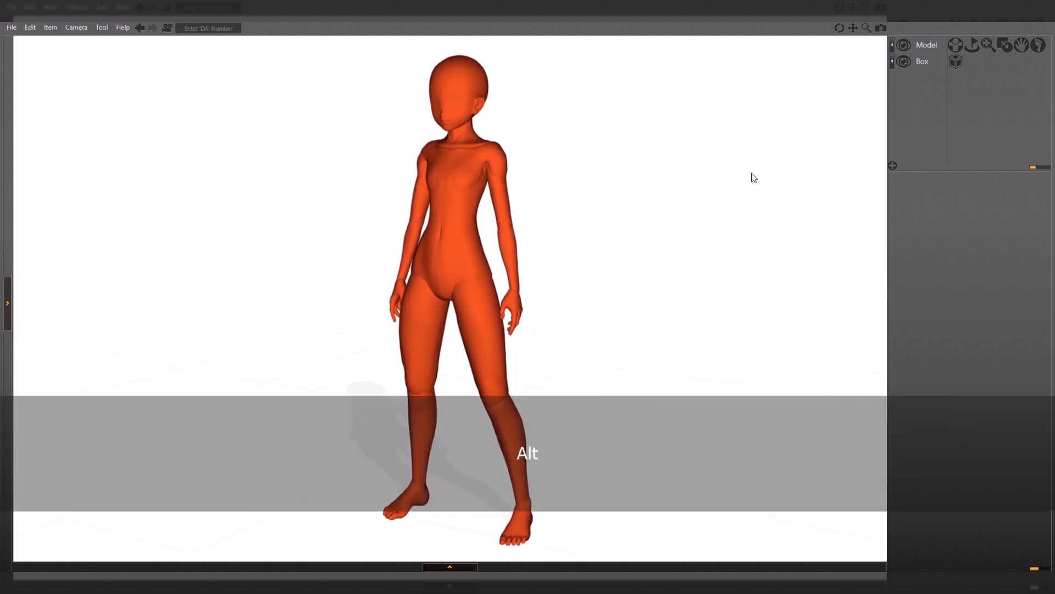
alt+drag(660, 231, 725, 225)
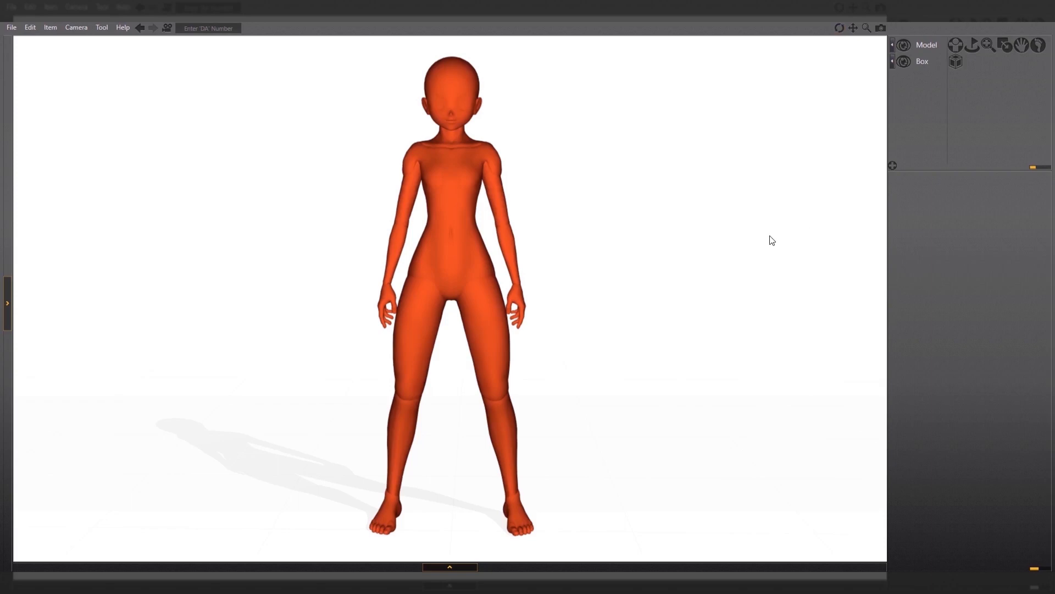
Zoom the 3D view in on the head and back out to the full body, rotating the camera in place.
ctrl+right_drag(555, 322, 501, 120)
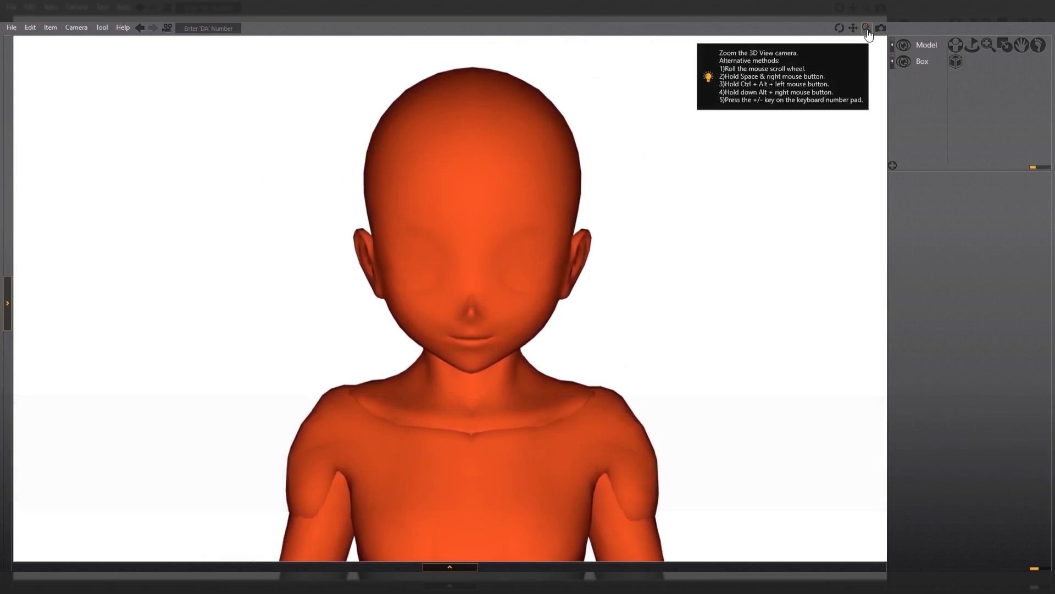
drag(867, 32, 857, 110)
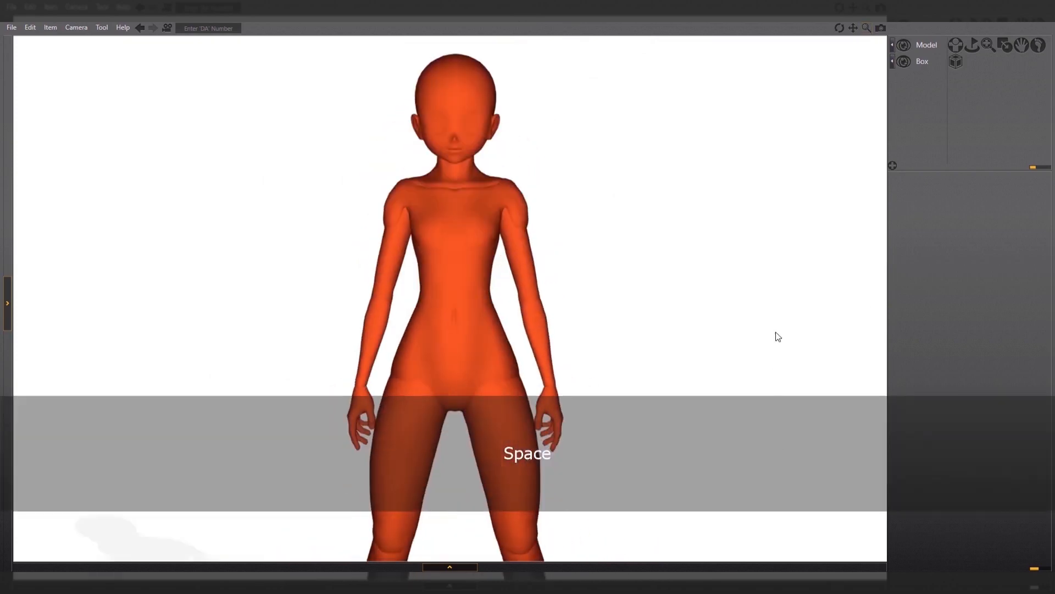
right_drag(776, 331, 697, 354)
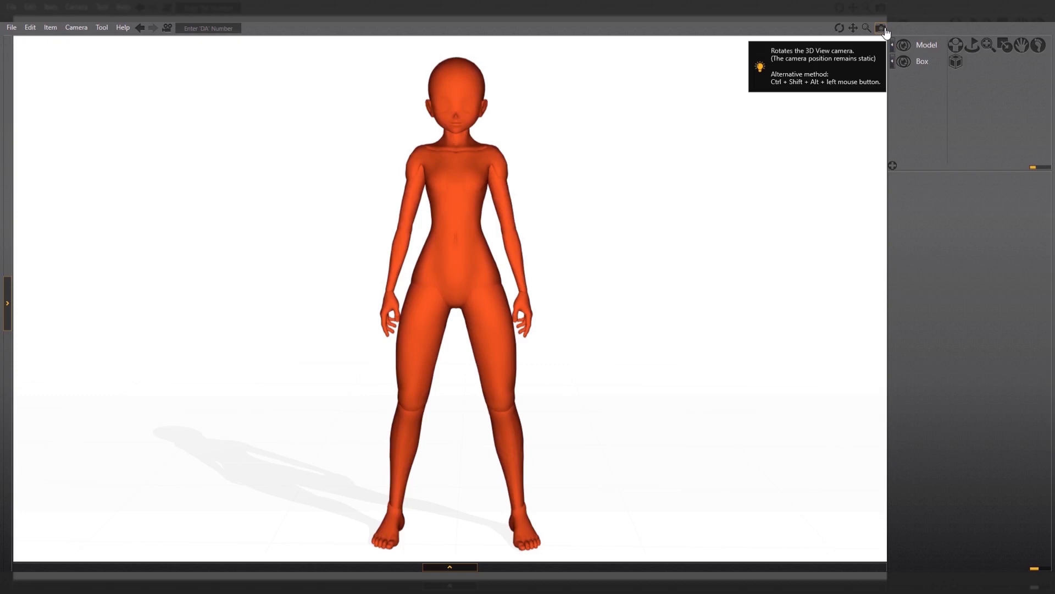
drag(884, 29, 884, 121)
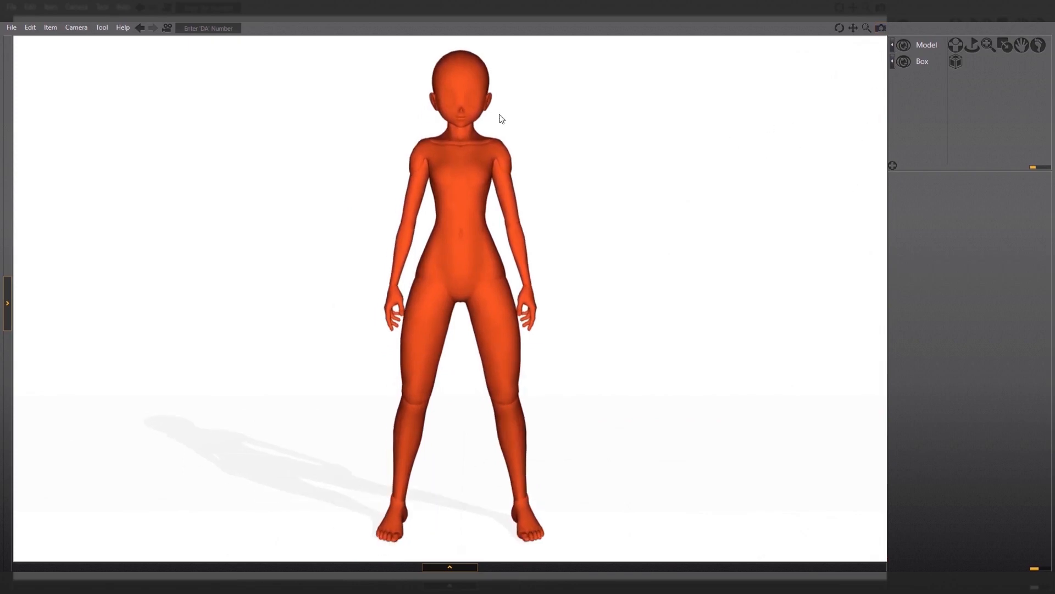
Review the 3D View Functions and view the model from overhead and from the front.
click(75, 28)
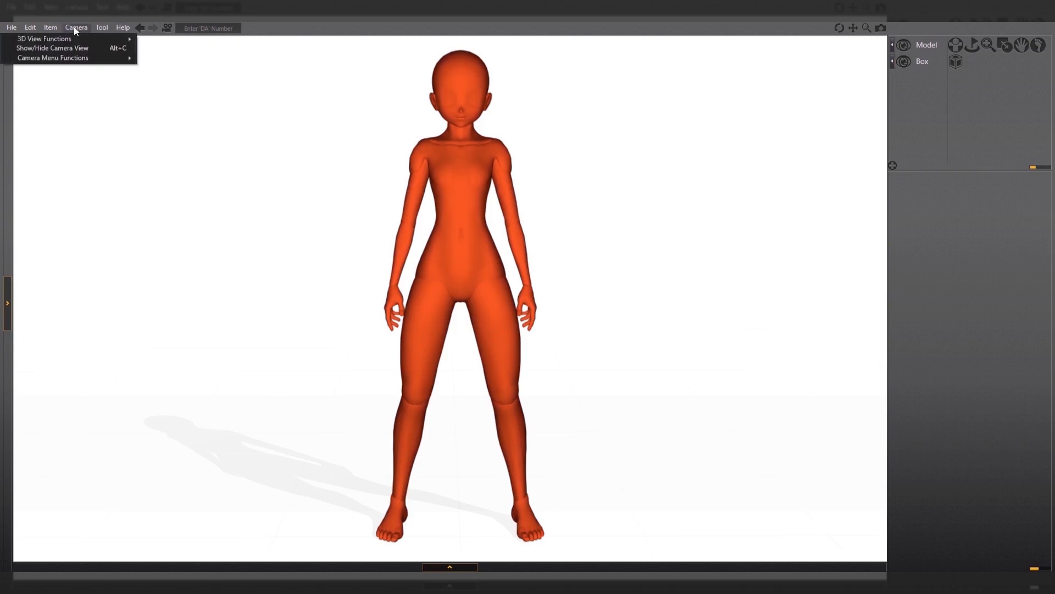
mouse_move(76, 39)
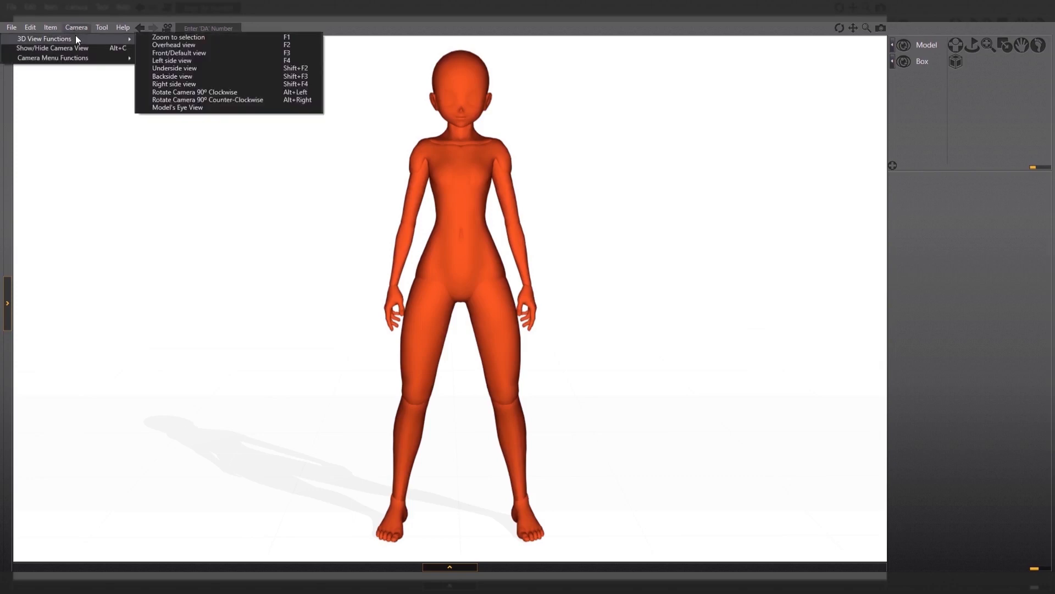
click(303, 292)
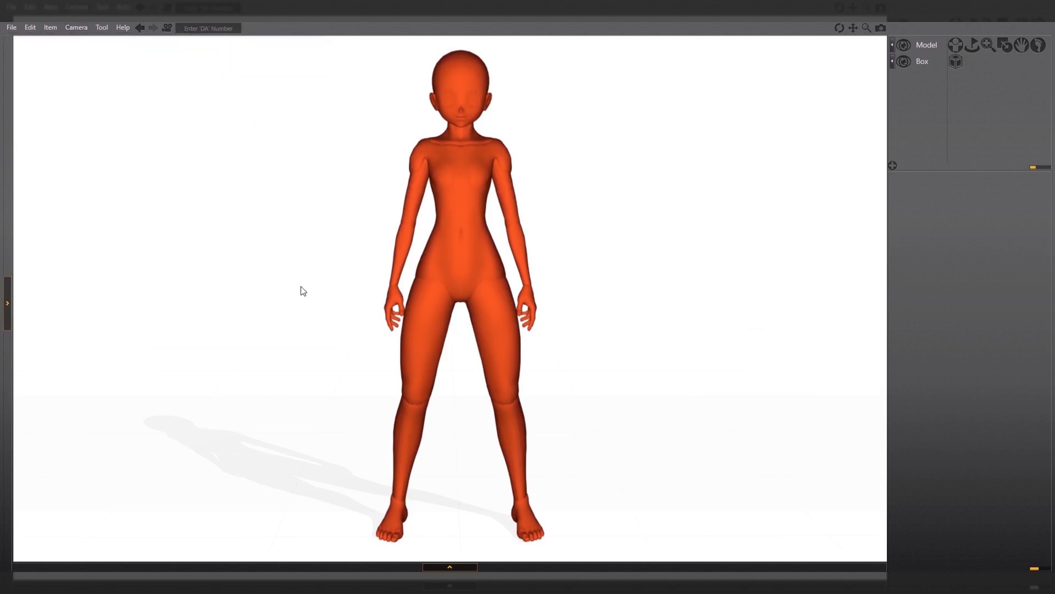
key(F1)
key(F2)
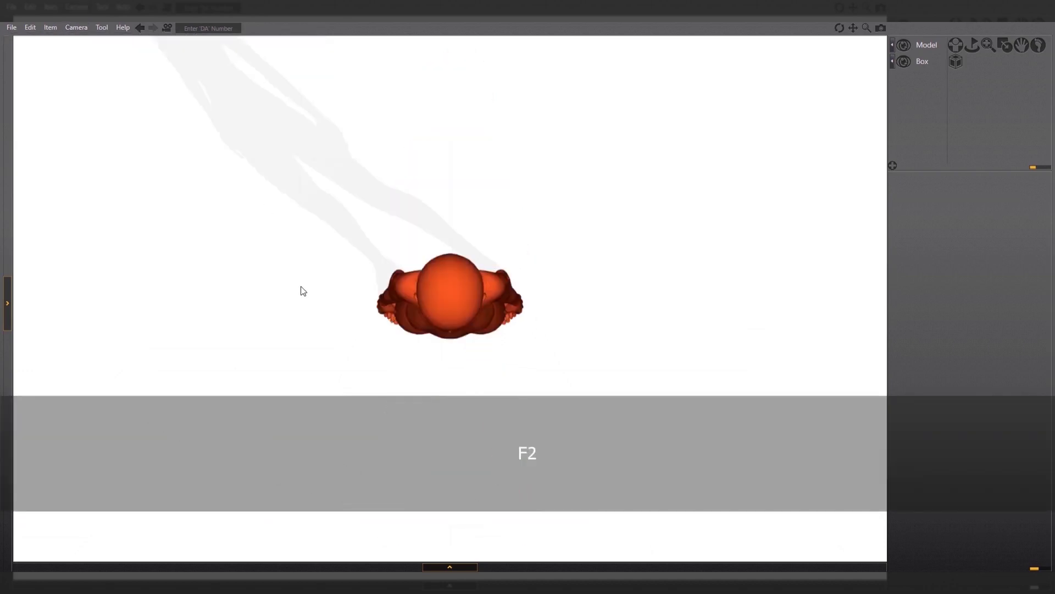
key(F3)
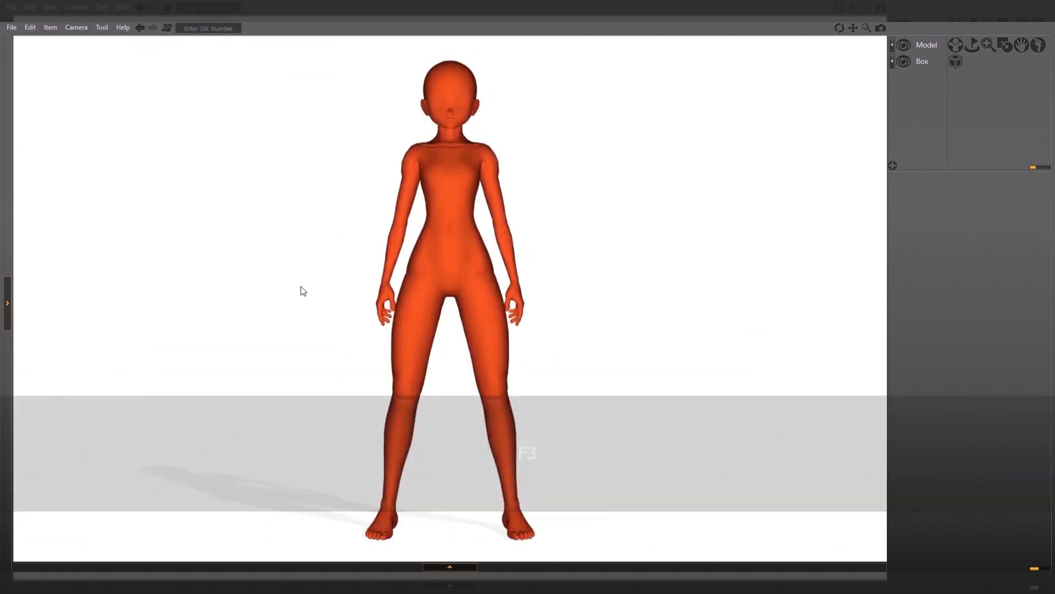
View the model from its left, right, back and underside, returning to the front/default view.
key(F4)
key(shift+F4)
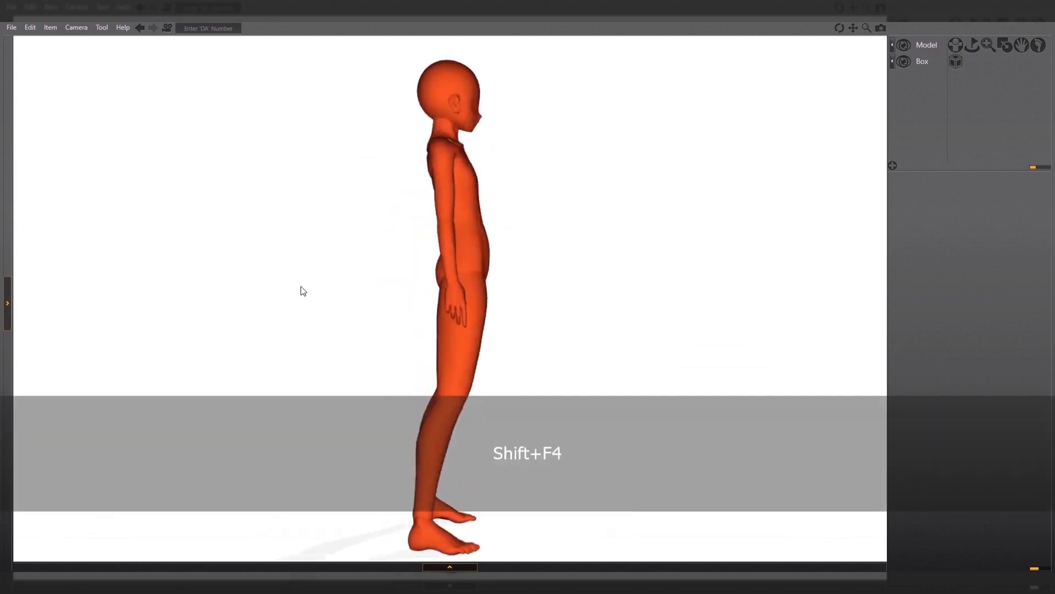
key(shift+F3)
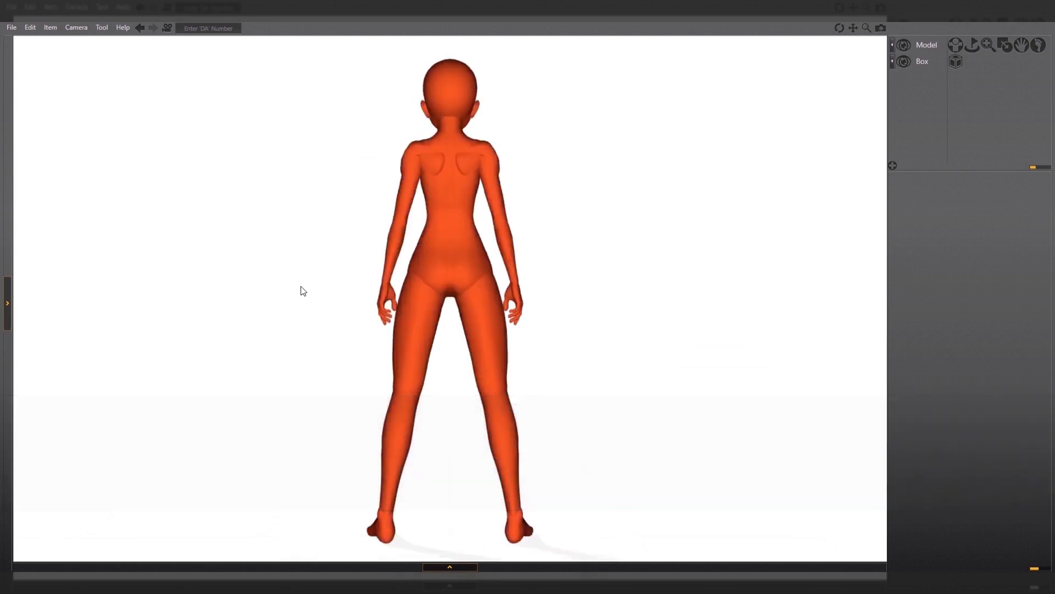
key(shift+F2)
key(shift+F1)
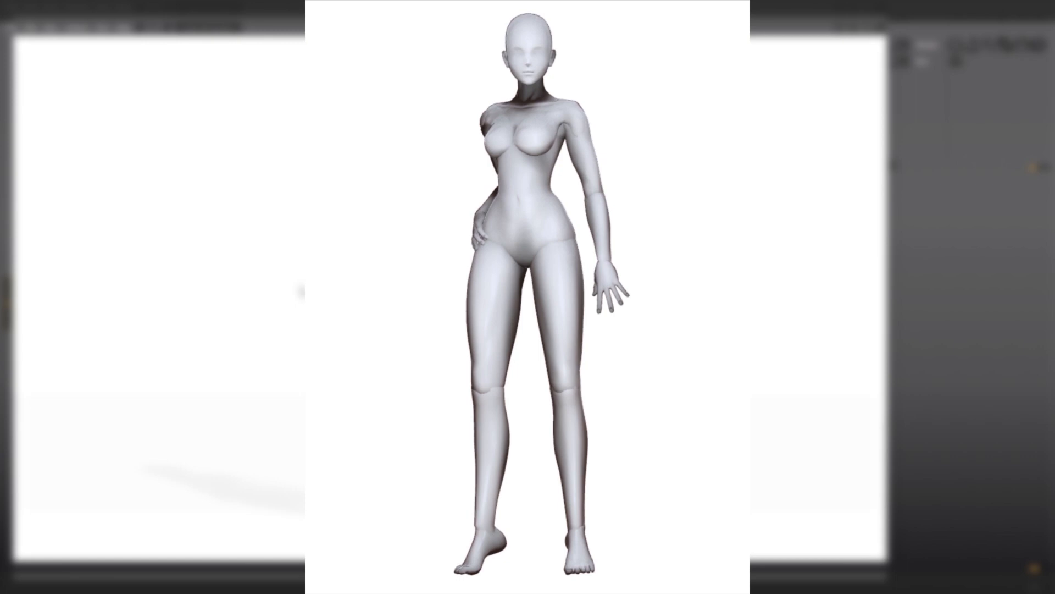
key(shift+F3)
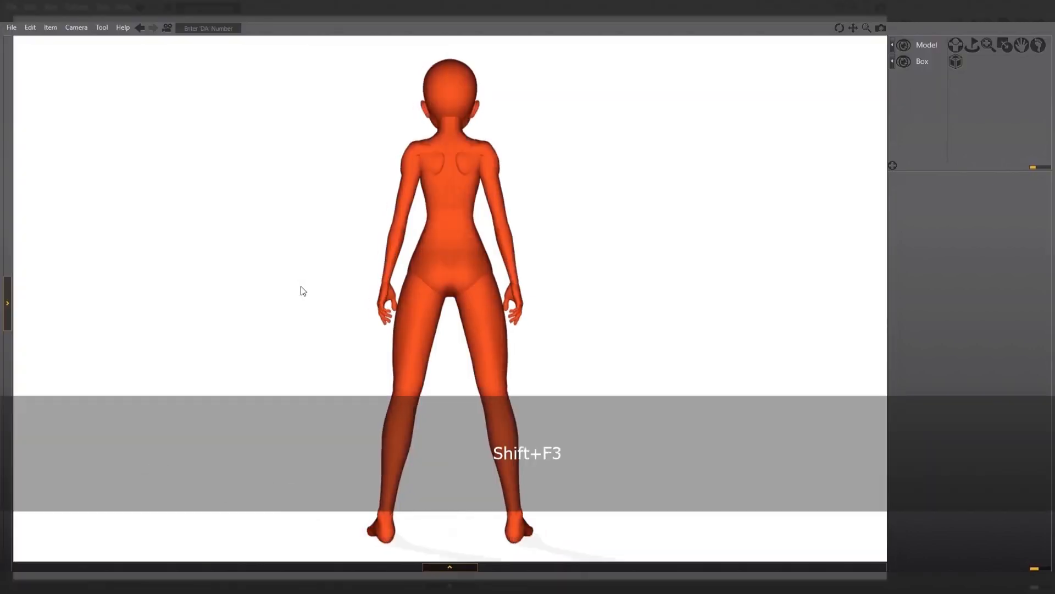
key(F3)
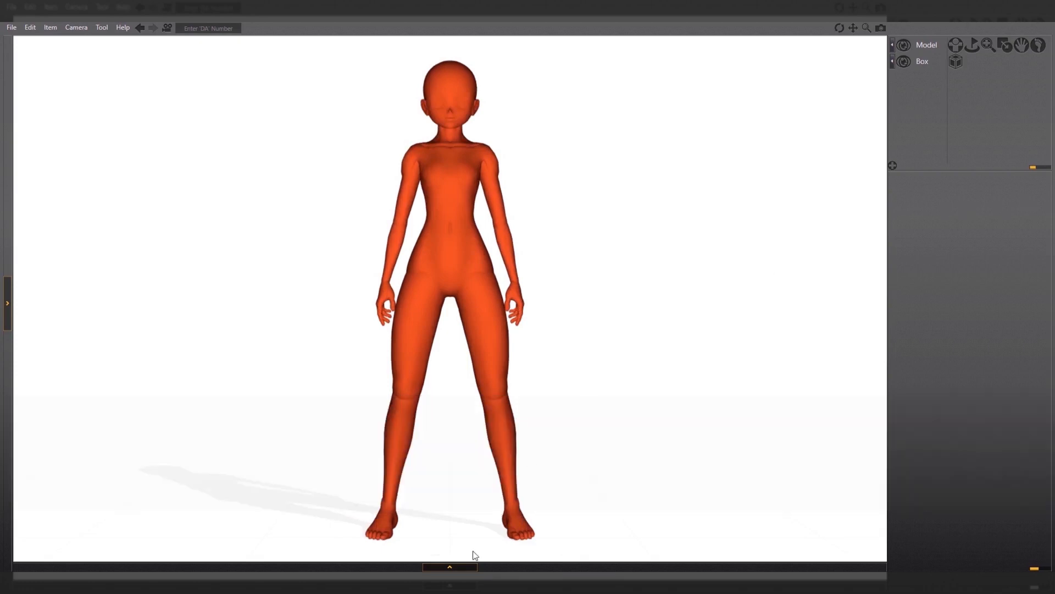
Show the FOV and material controls and view the figure in parallel projection before returning to perspective.
click(459, 567)
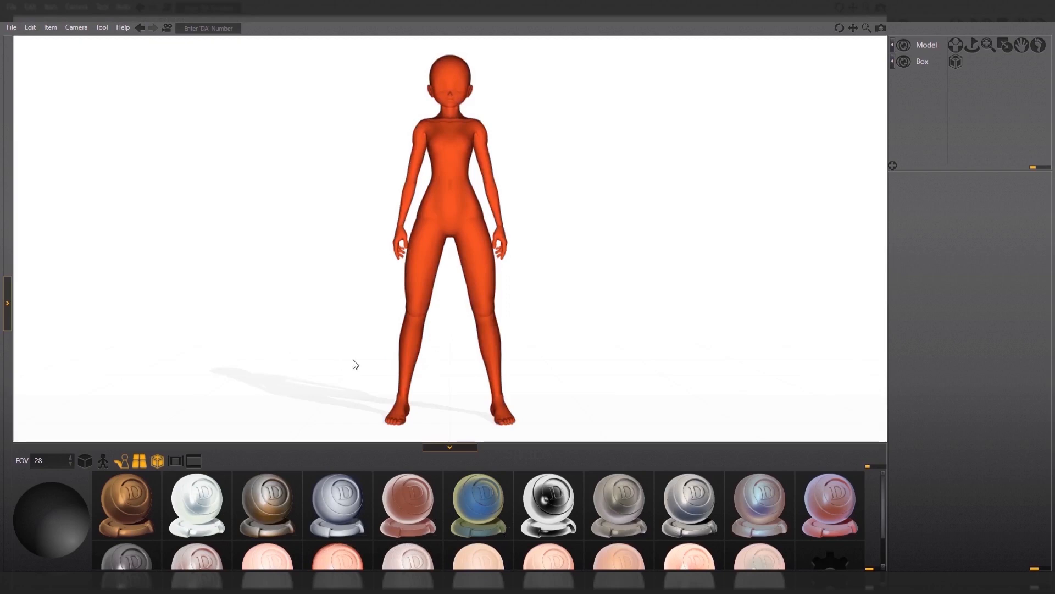
click(87, 461)
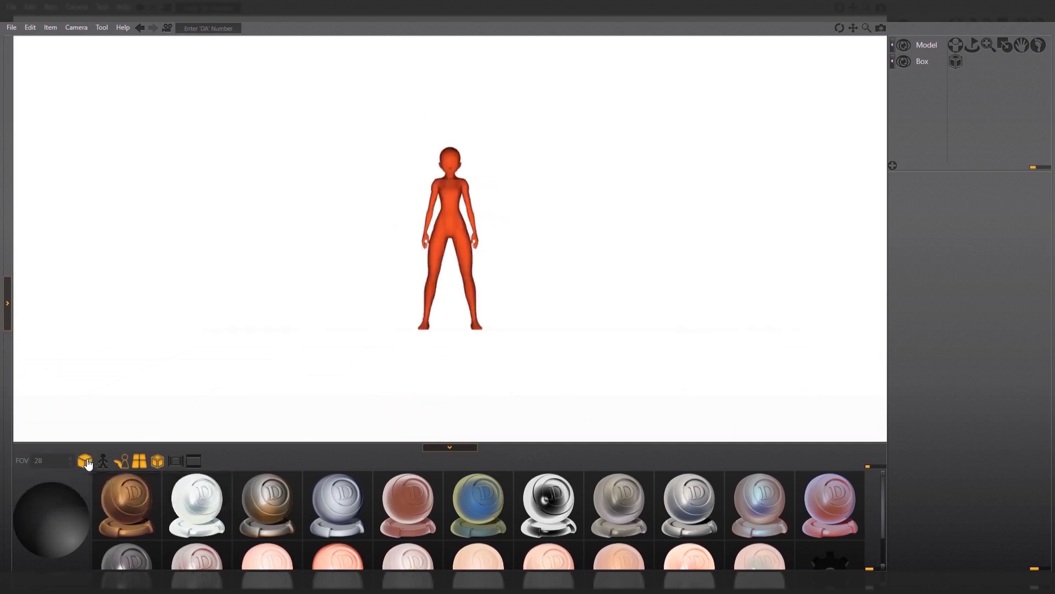
alt+drag(264, 242, 392, 237)
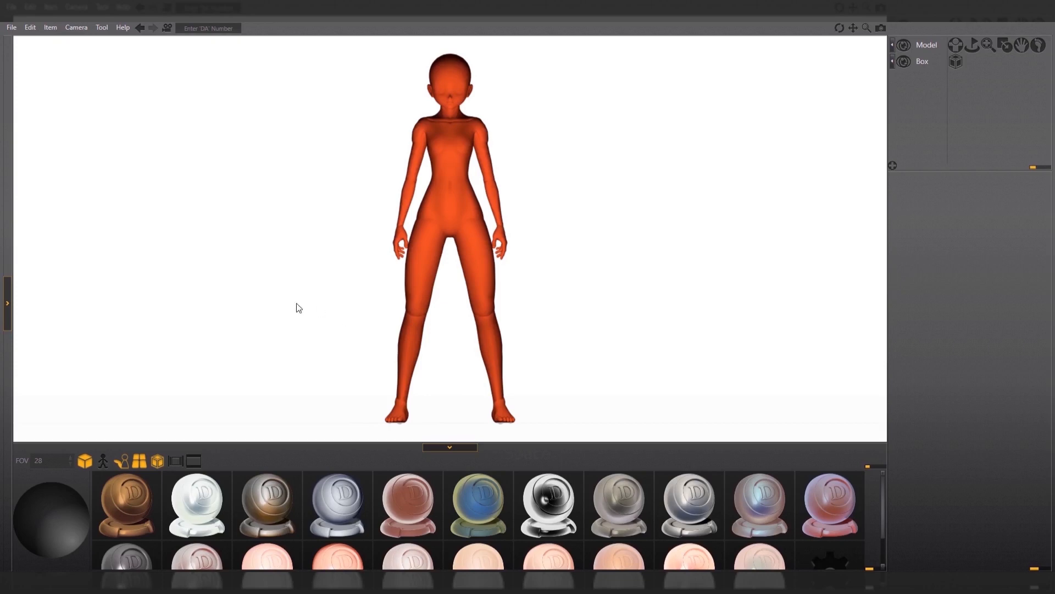
click(86, 461)
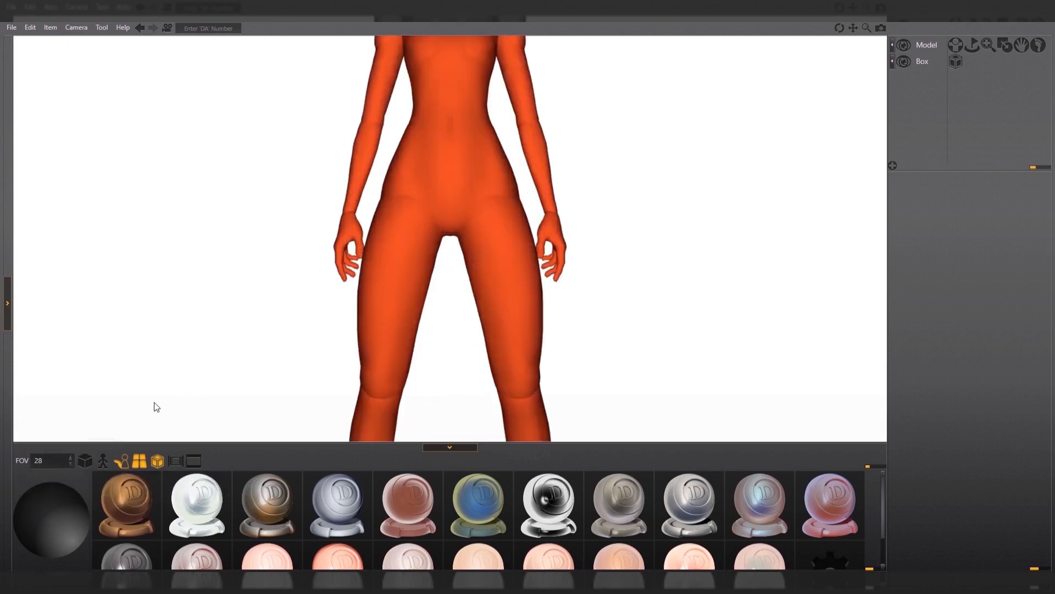
Set the FOV to 50 and compare the raised-arm pose in parallel projection and in perspective.
ctrl+right_drag(535, 284, 353, 285)
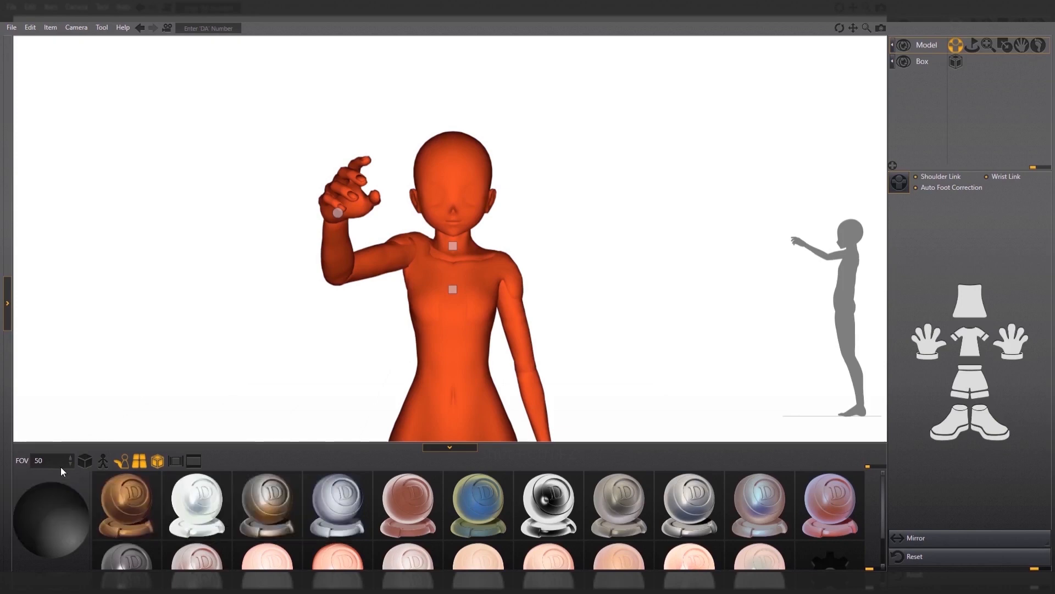
mouse_move(72, 466)
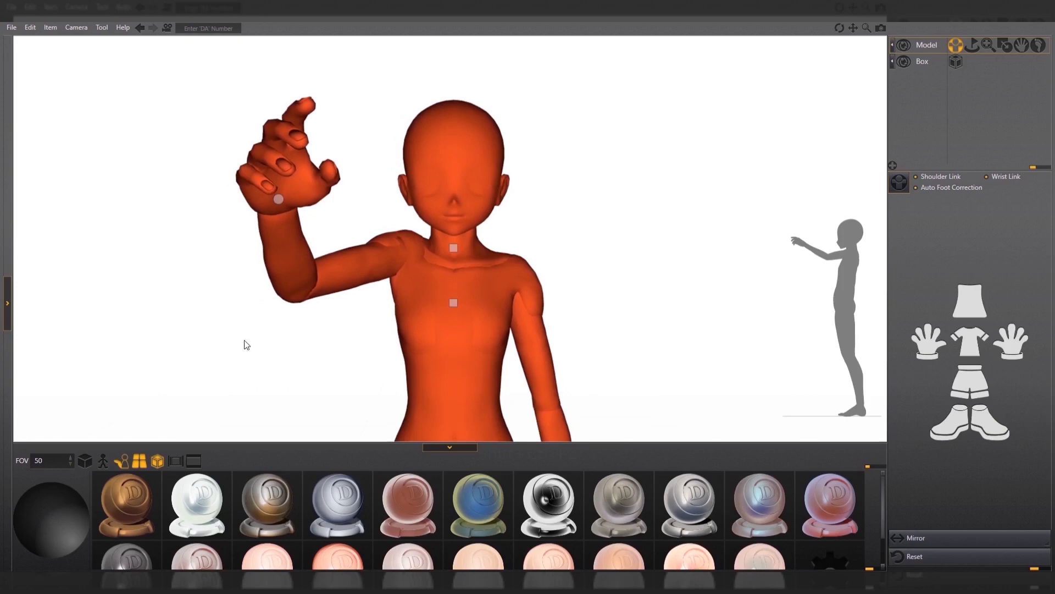
click(87, 466)
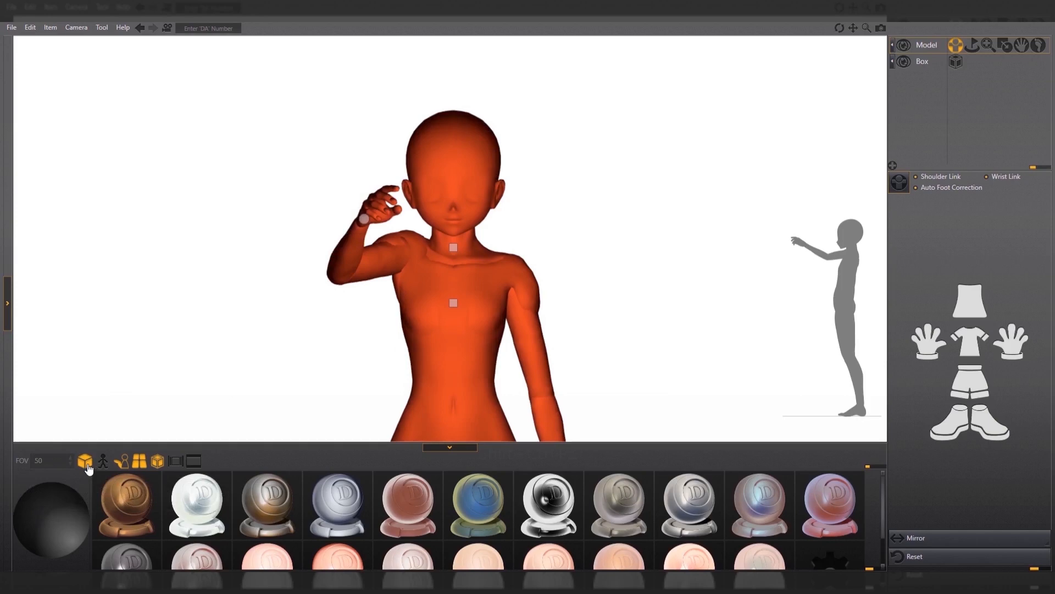
click(87, 465)
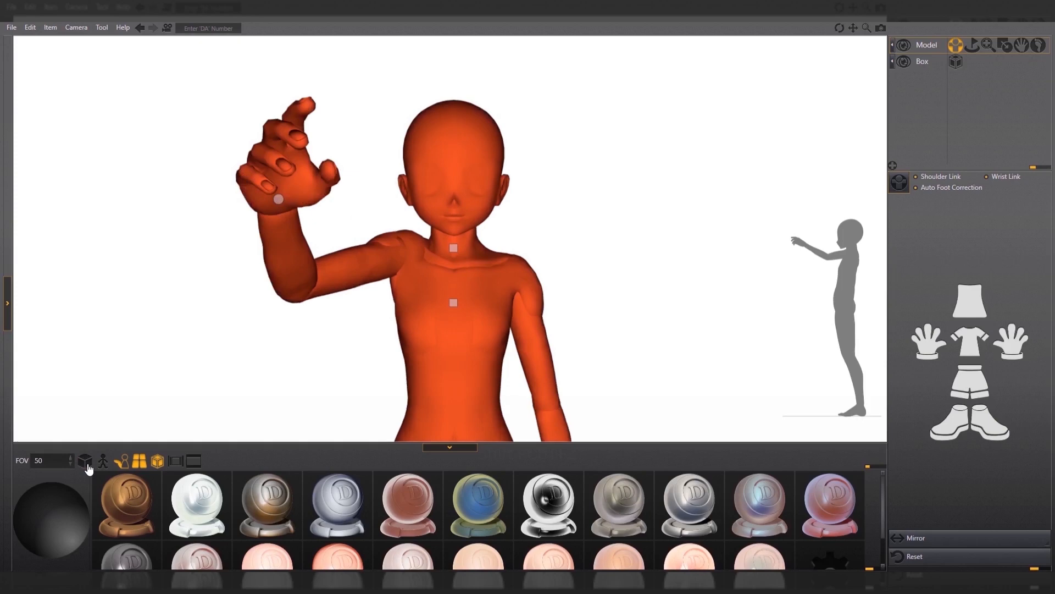
Deselect the model with the FOV controls hidden, and restore earlier 3D views from the Camera History, including a Camera Processing entry.
click(429, 447)
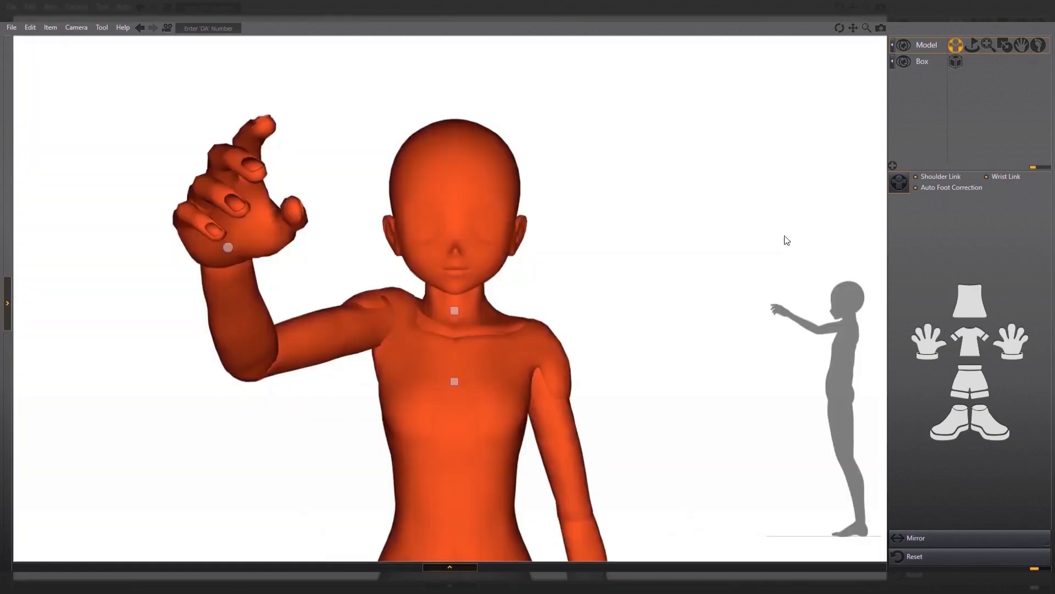
click(769, 192)
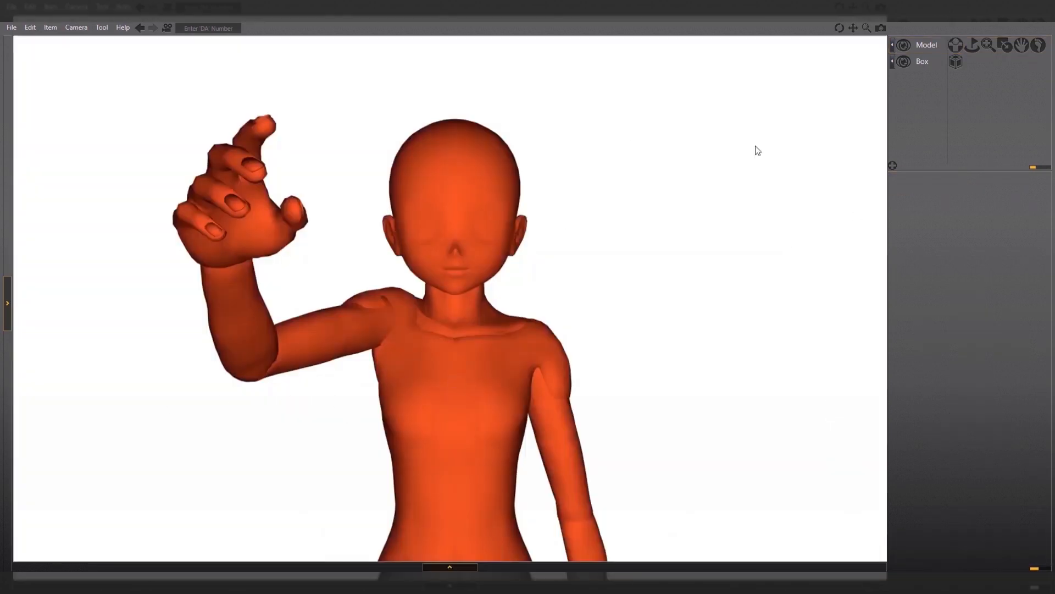
click(169, 32)
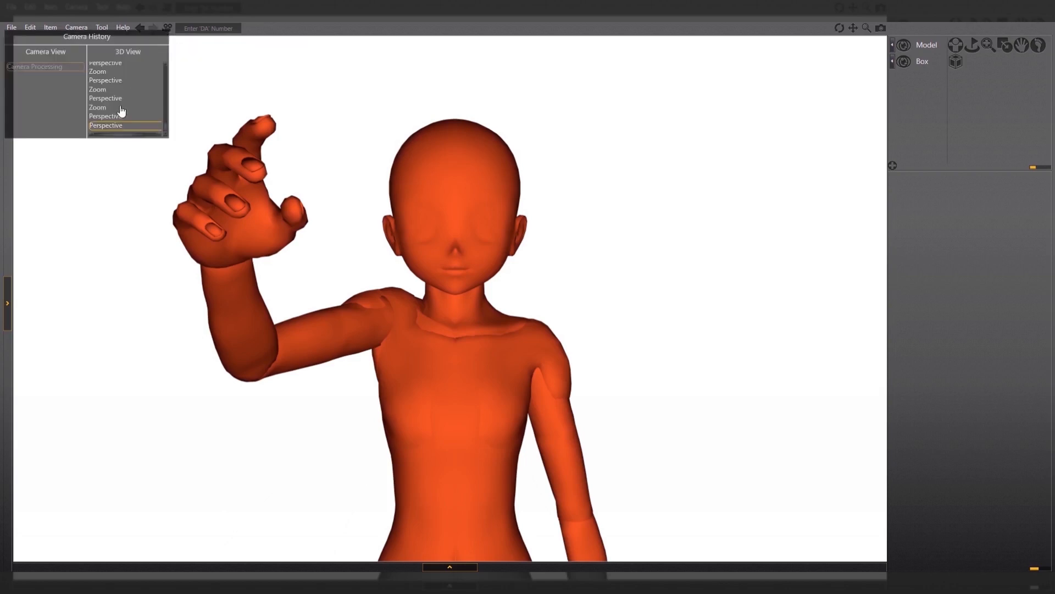
scroll(114, 112, up, 4)
click(116, 83)
scroll(117, 85, up, 3)
click(117, 88)
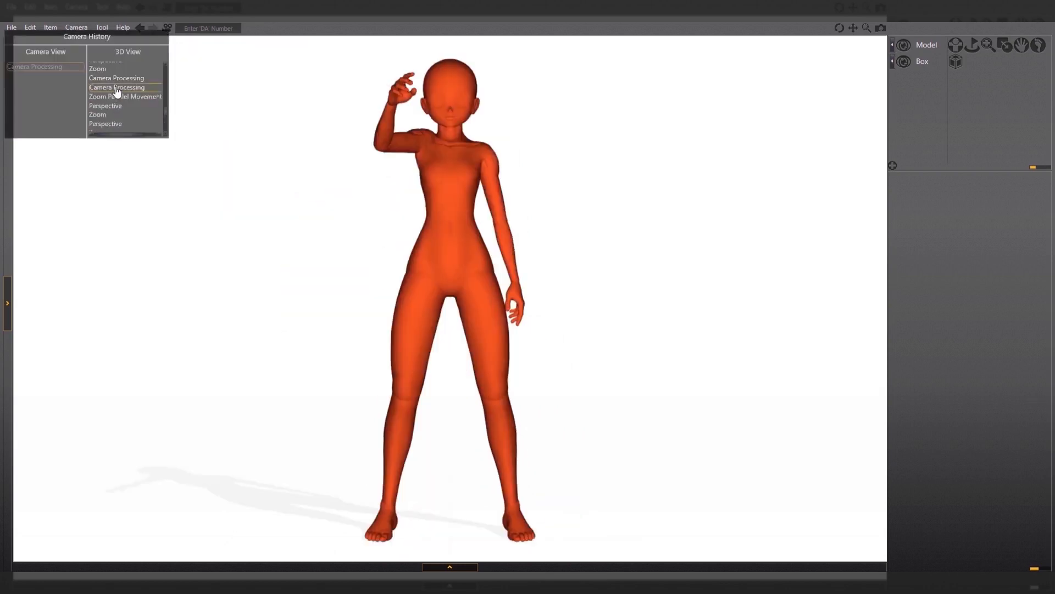
click(119, 97)
click(119, 88)
scroll(149, 87, up, 6)
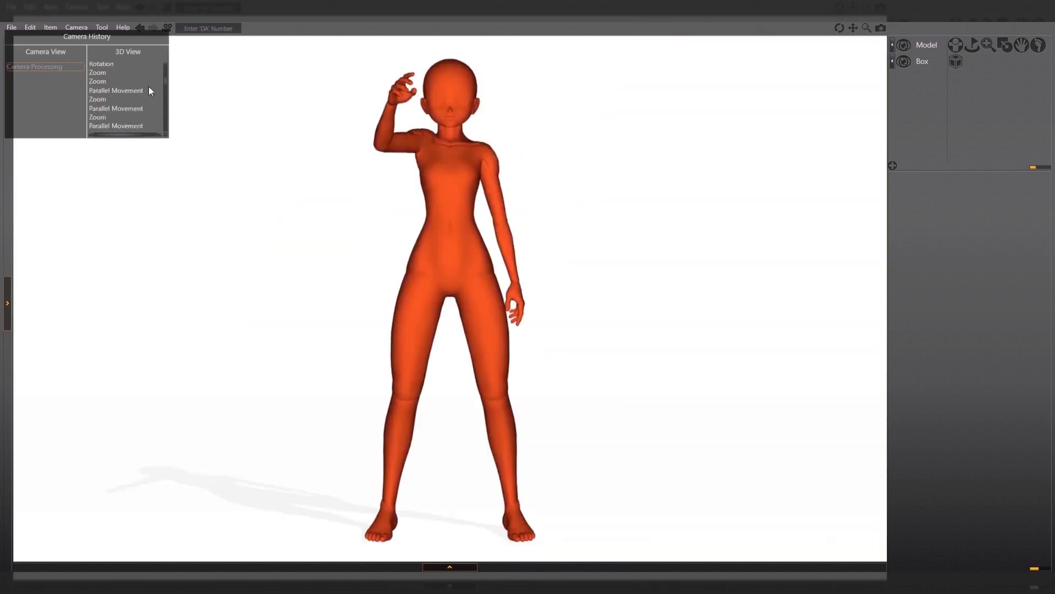
click(182, 58)
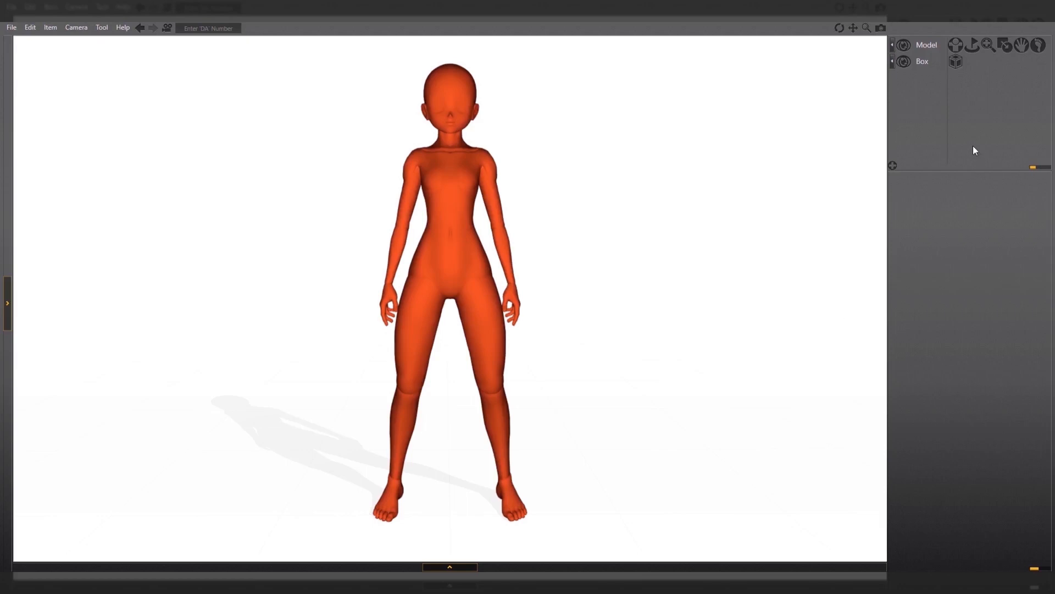
Switch the view of the standing figure to parallel projection and hide the FOV and material controls again.
click(442, 567)
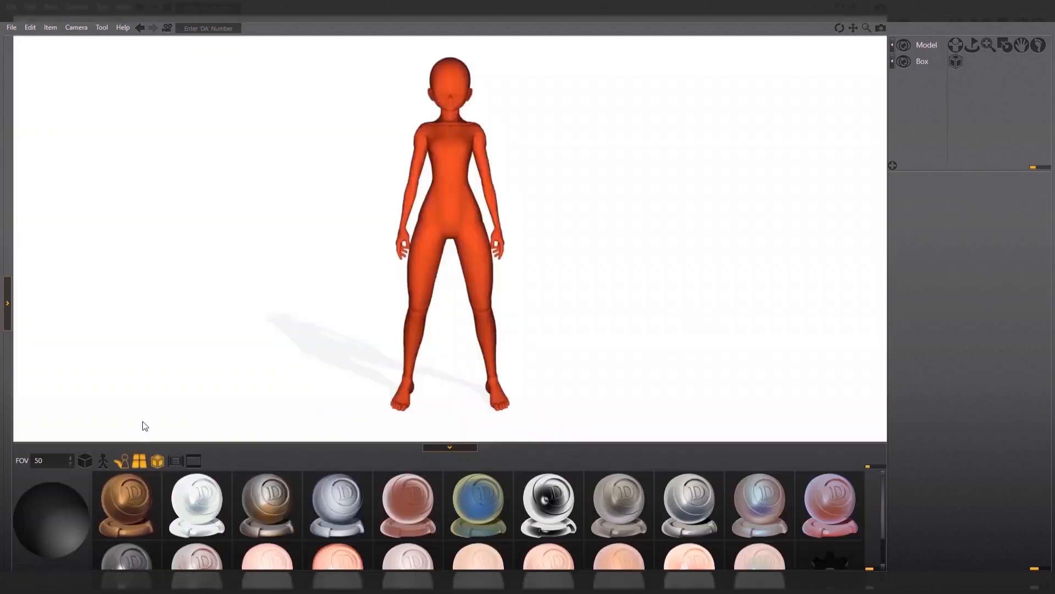
click(86, 462)
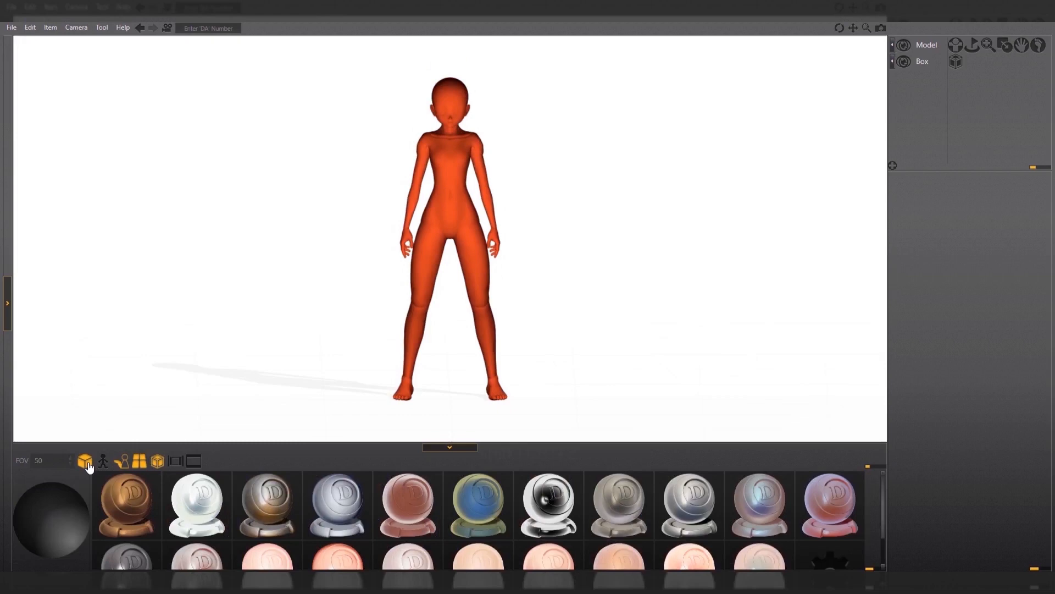
click(458, 447)
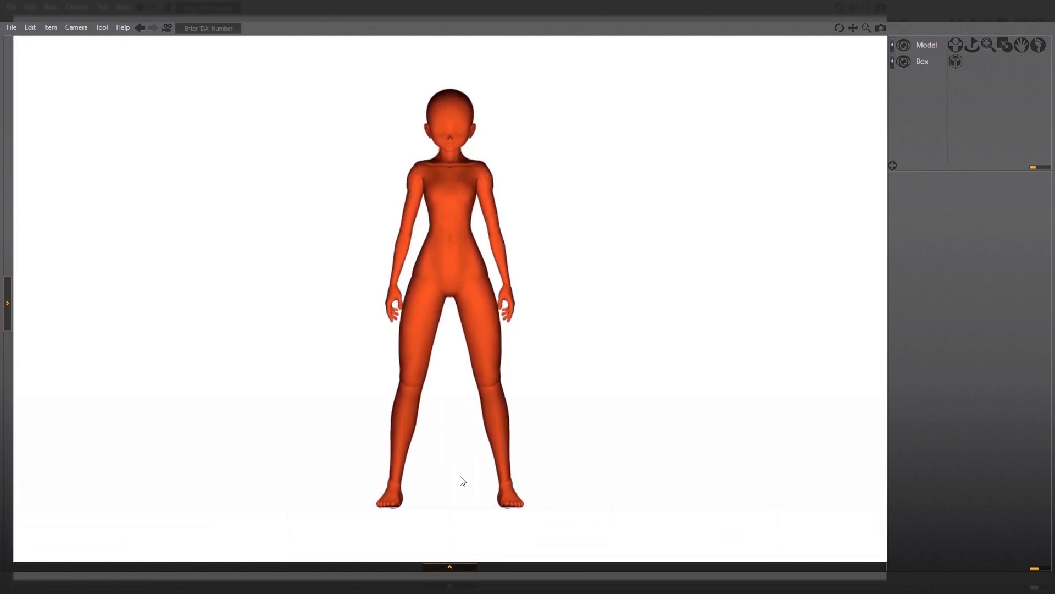
Open the model's look adjustments and examine how the face look sliders work.
click(1004, 45)
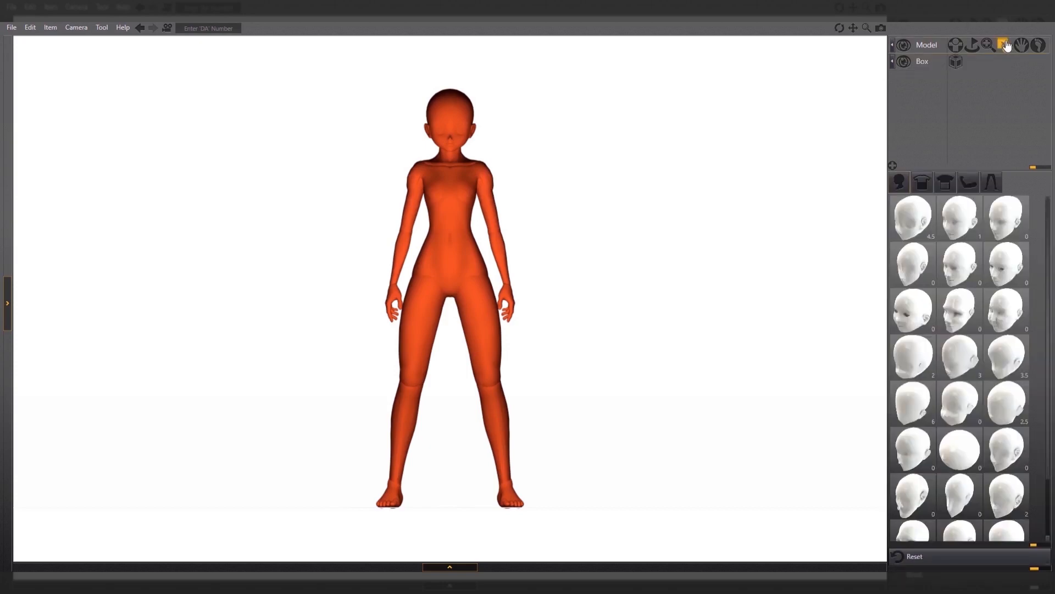
mouse_move(1016, 310)
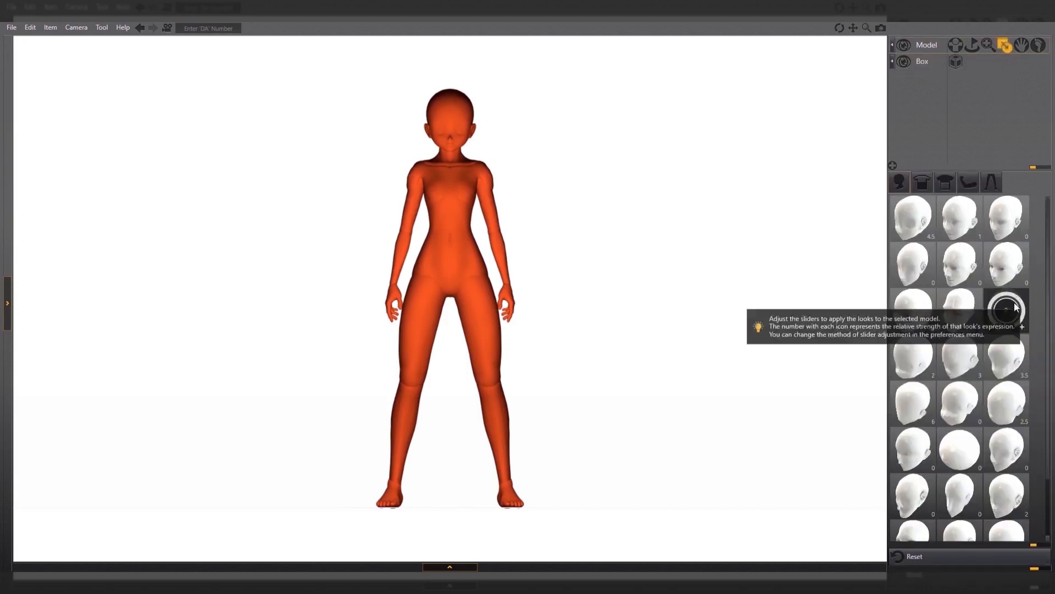
mouse_move(918, 220)
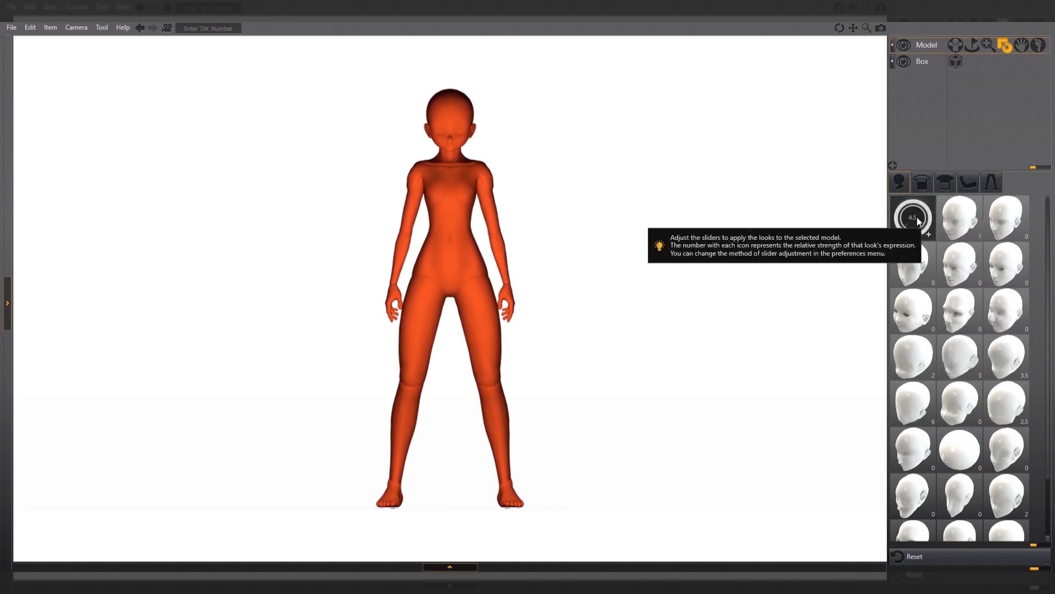
mouse_move(1050, 245)
mouse_down()
mouse_move(1050, 353)
mouse_move(1050, 236)
mouse_up()
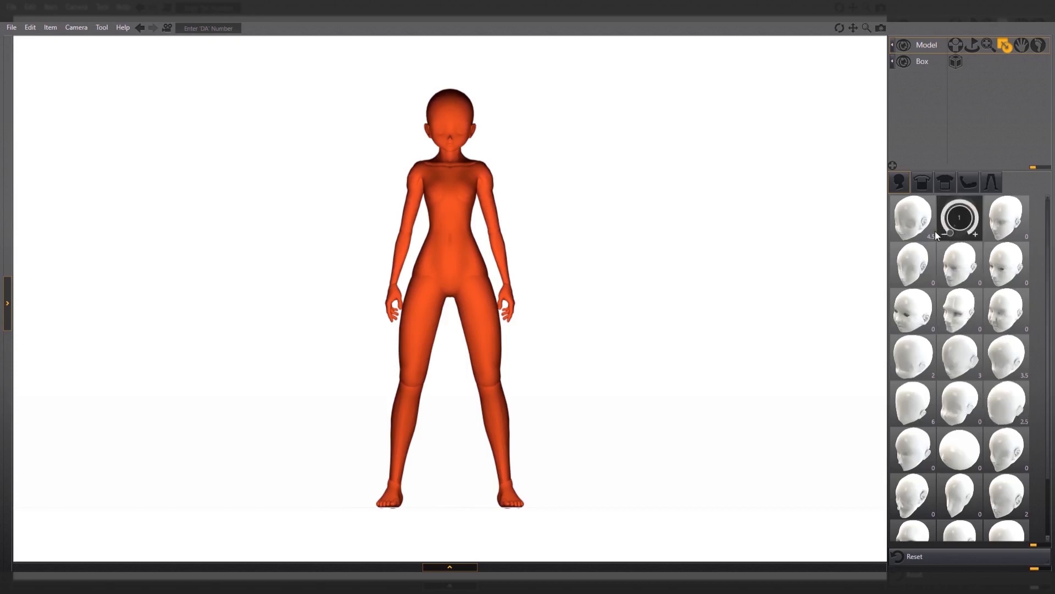
Set all visible face looks to 0, and try the second-row middle look at 100 before returning it to 0.
click(902, 231)
click(951, 234)
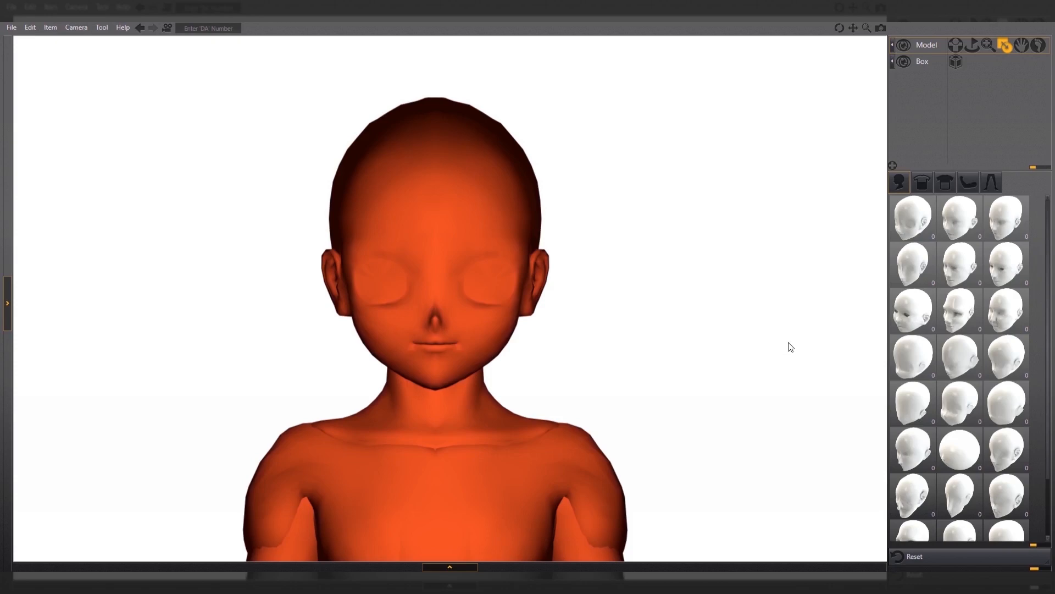
mouse_move(953, 283)
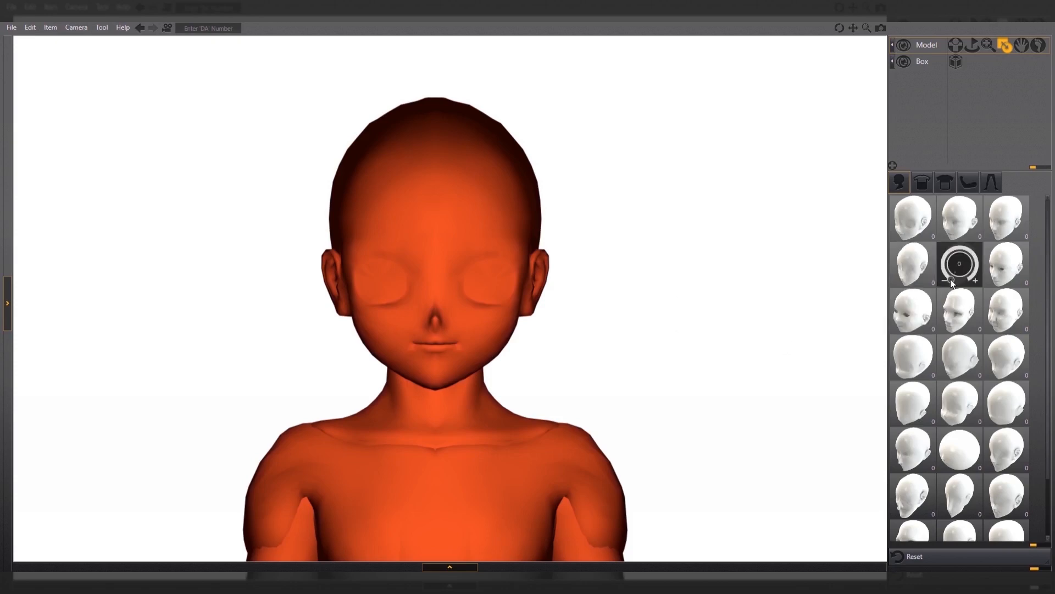
drag(951, 280, 972, 278)
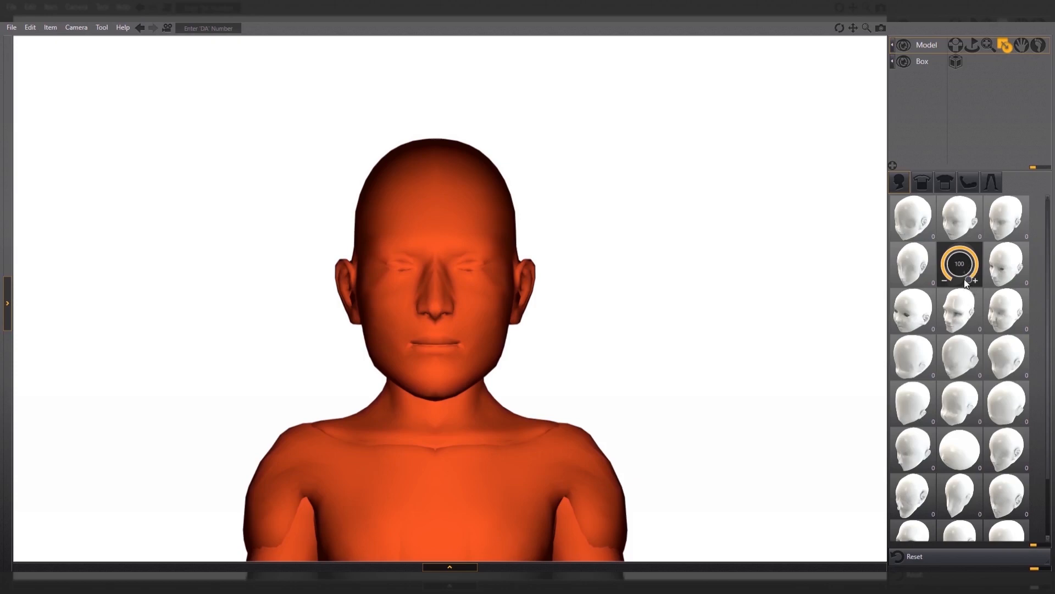
mouse_move(969, 282)
mouse_down()
mouse_move(978, 269)
mouse_move(957, 248)
mouse_move(952, 279)
mouse_up()
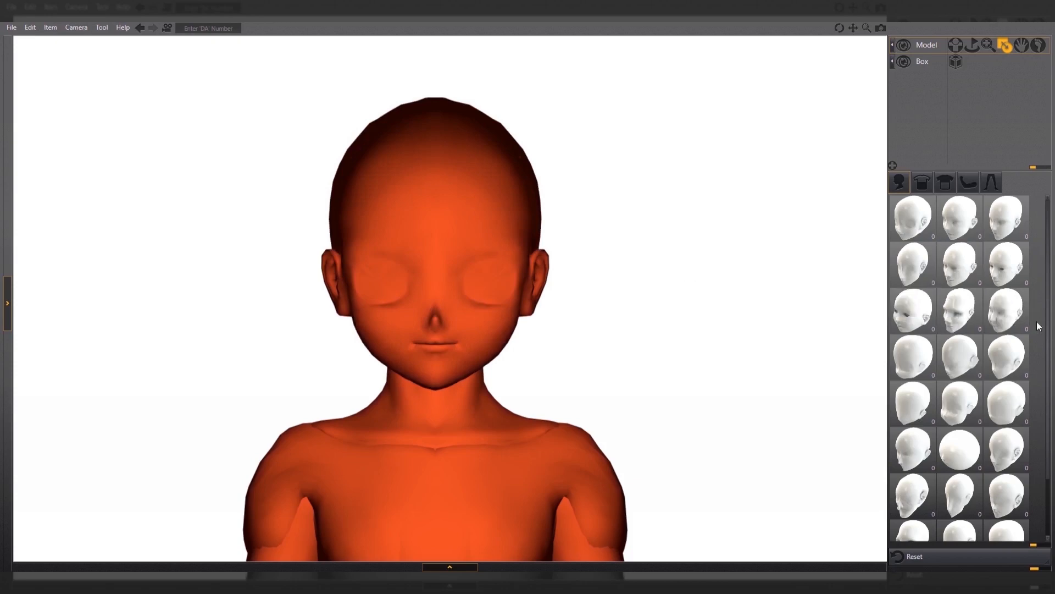
Reset the face looks, set the first-row middle look to 100, and check the head from the side and front.
click(909, 555)
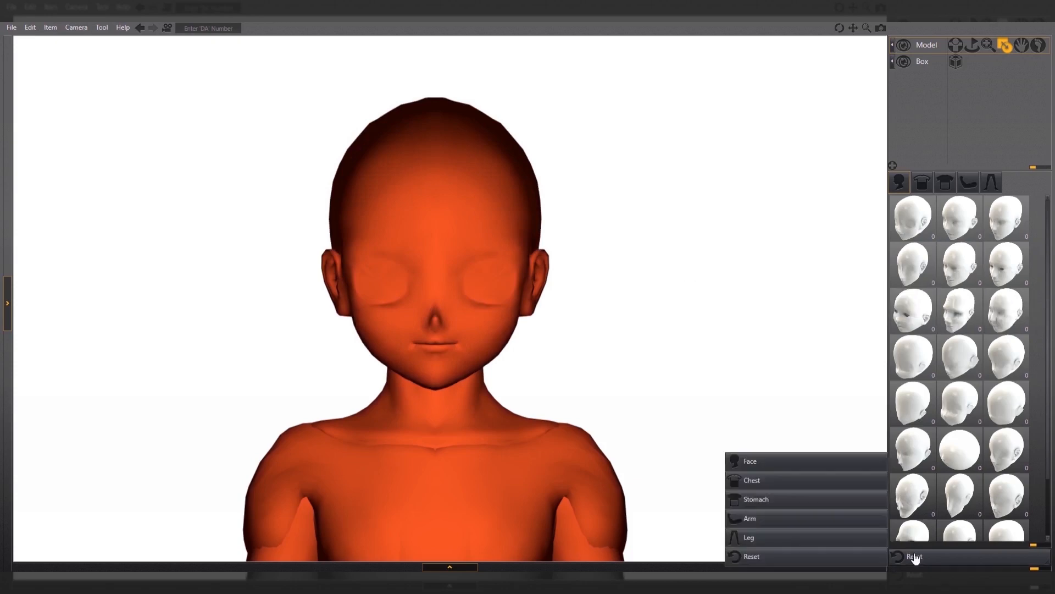
click(767, 461)
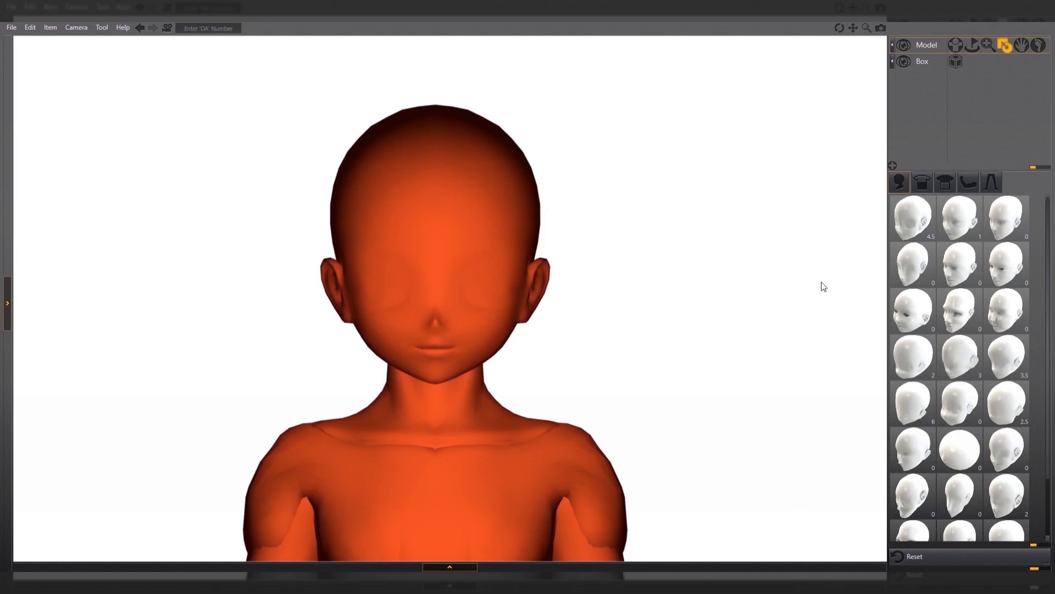
mouse_move(957, 237)
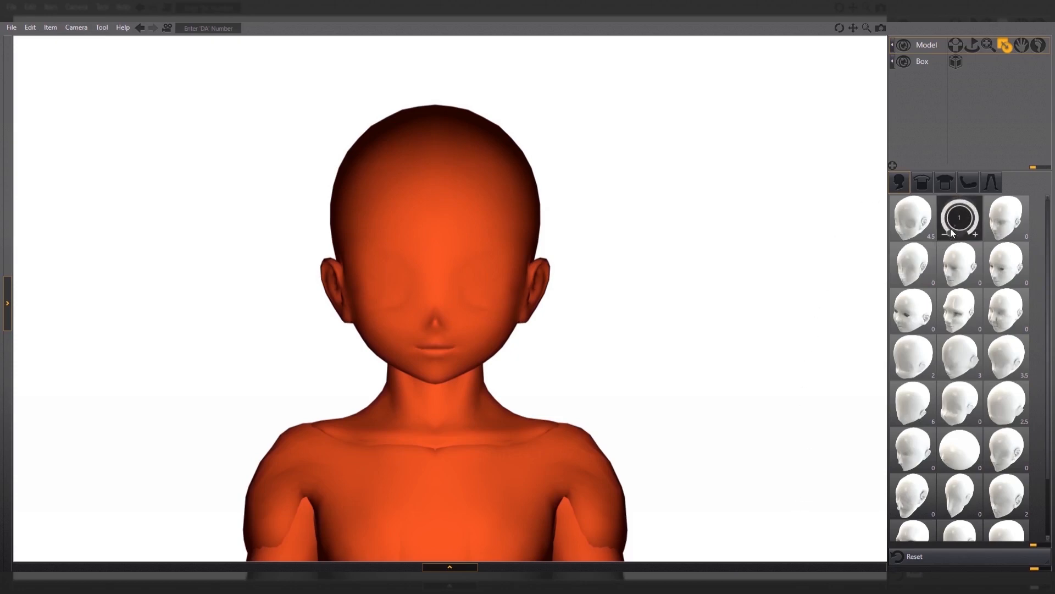
mouse_move(956, 233)
mouse_down()
mouse_move(957, 202)
mouse_move(976, 218)
mouse_move(963, 240)
mouse_up()
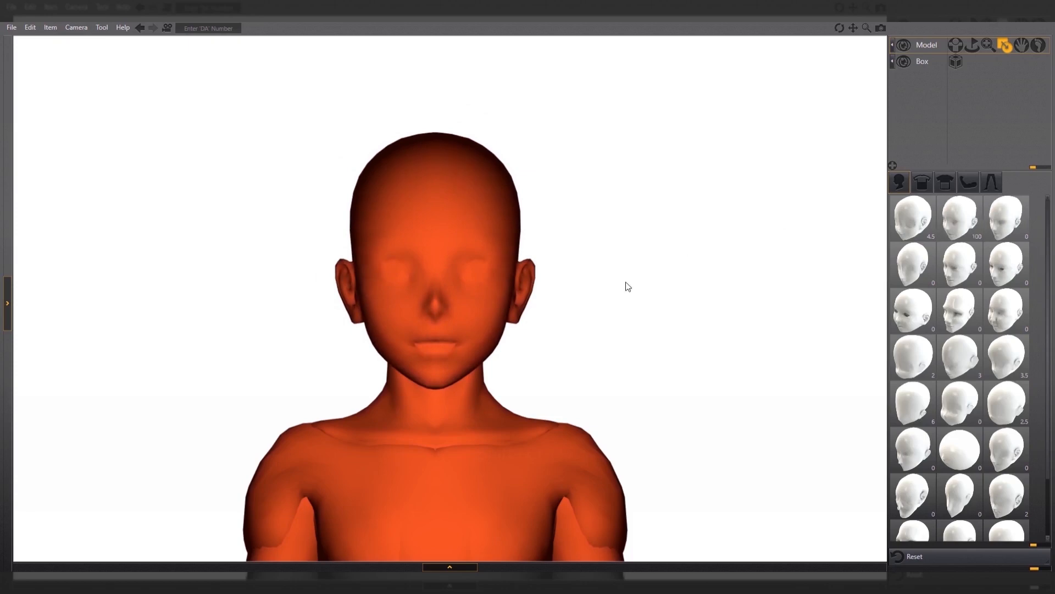
key(3)
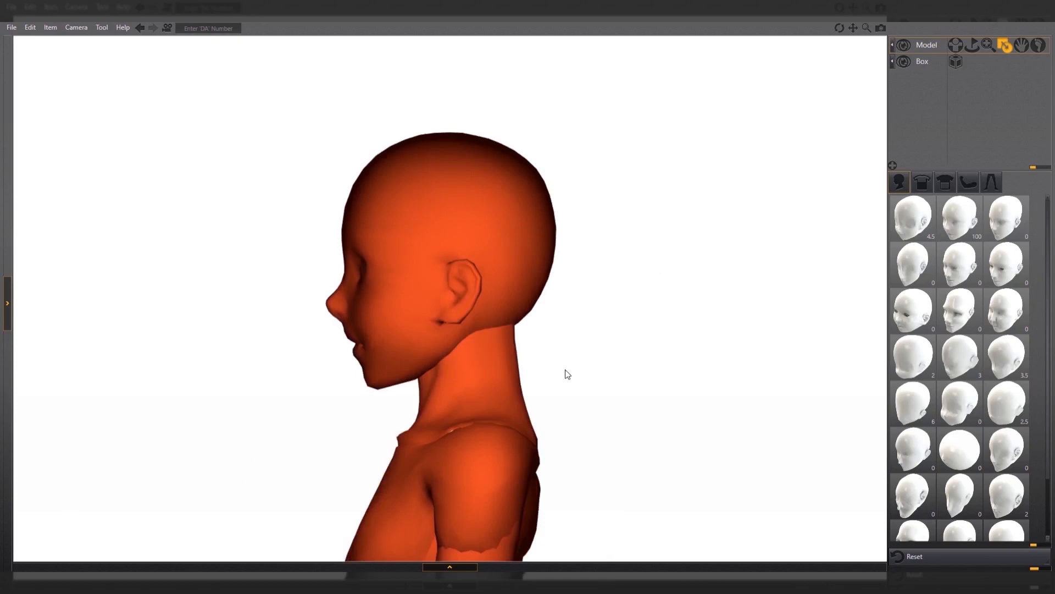
key(1)
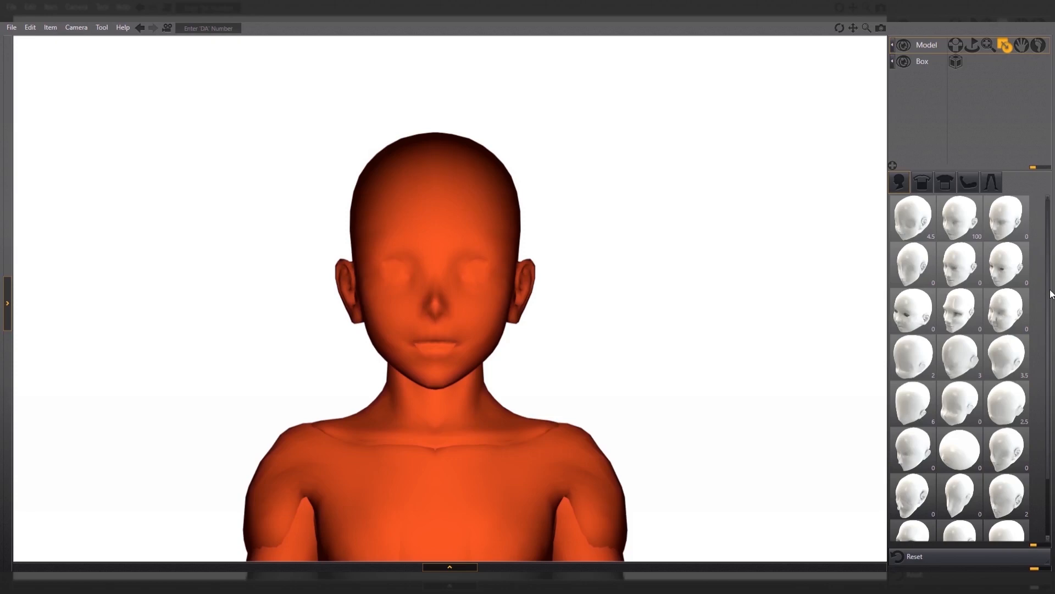
Adjust the first-row outer face looks, and set the second-row middle look to 100 and the third-row first look to 25.
drag(1051, 290, 1052, 354)
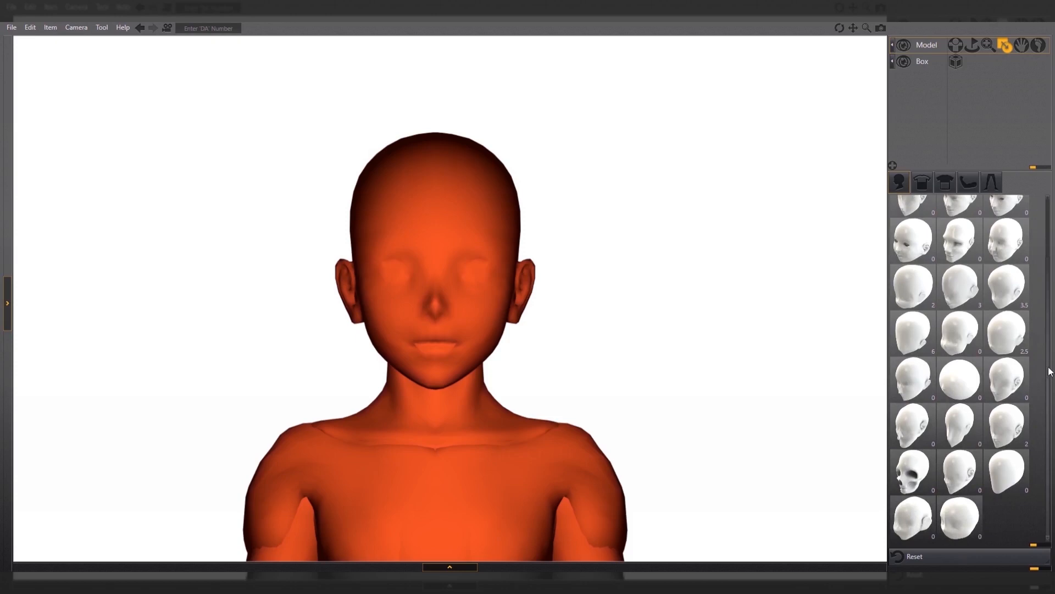
scroll(1046, 374, up, 3)
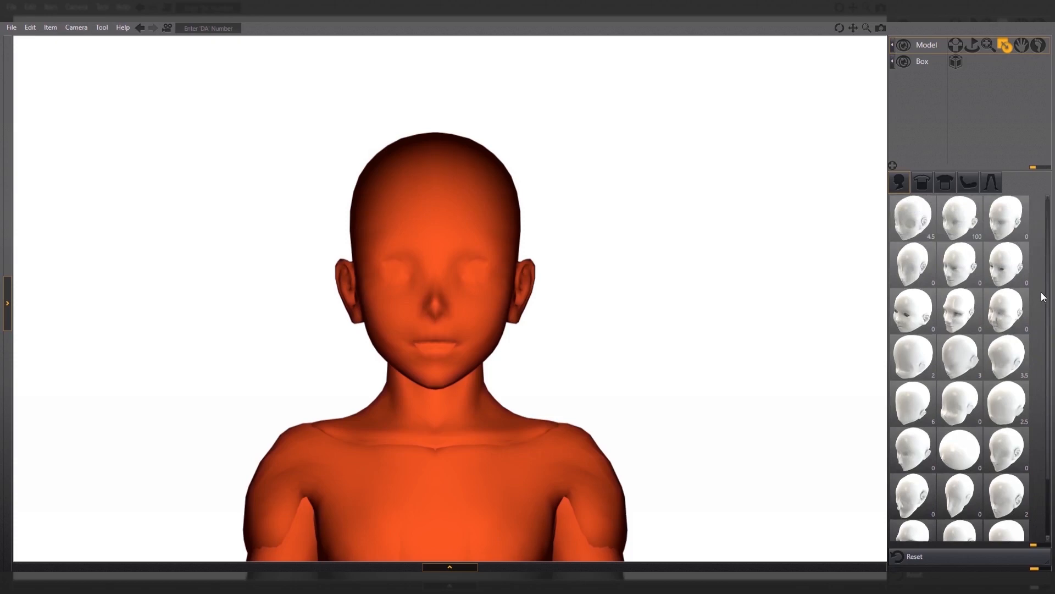
mouse_move(902, 231)
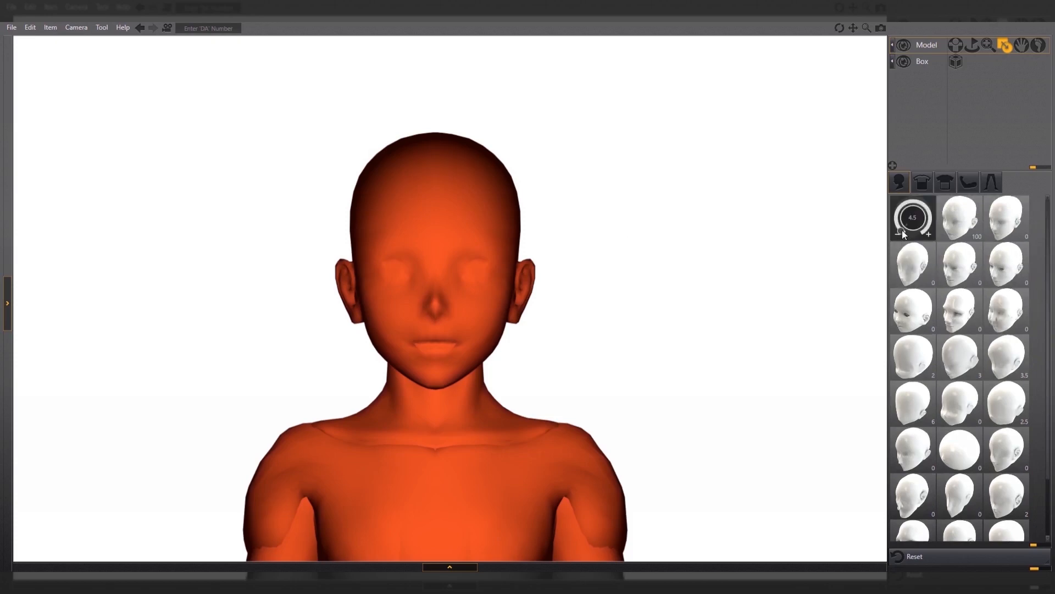
drag(901, 231, 900, 230)
mouse_move(996, 233)
drag(995, 233, 991, 226)
mouse_move(953, 279)
drag(952, 279, 967, 276)
mouse_move(922, 323)
drag(904, 326, 896, 306)
Set the third-row middle face look to 15 and the three fourth-row looks to 0, 8 and 0.
drag(1047, 313, 1048, 357)
mouse_move(949, 274)
drag(951, 274, 955, 269)
mouse_move(907, 314)
drag(906, 314, 994, 319)
mouse_move(949, 316)
mouse_move(996, 315)
Set the fifth row's outer face looks to 0, and the sixth row's first look to 85 and third look to 15.
mouse_move(932, 360)
drag(900, 360, 903, 364)
mouse_move(997, 363)
drag(997, 362, 995, 365)
mouse_move(906, 408)
drag(905, 408, 930, 402)
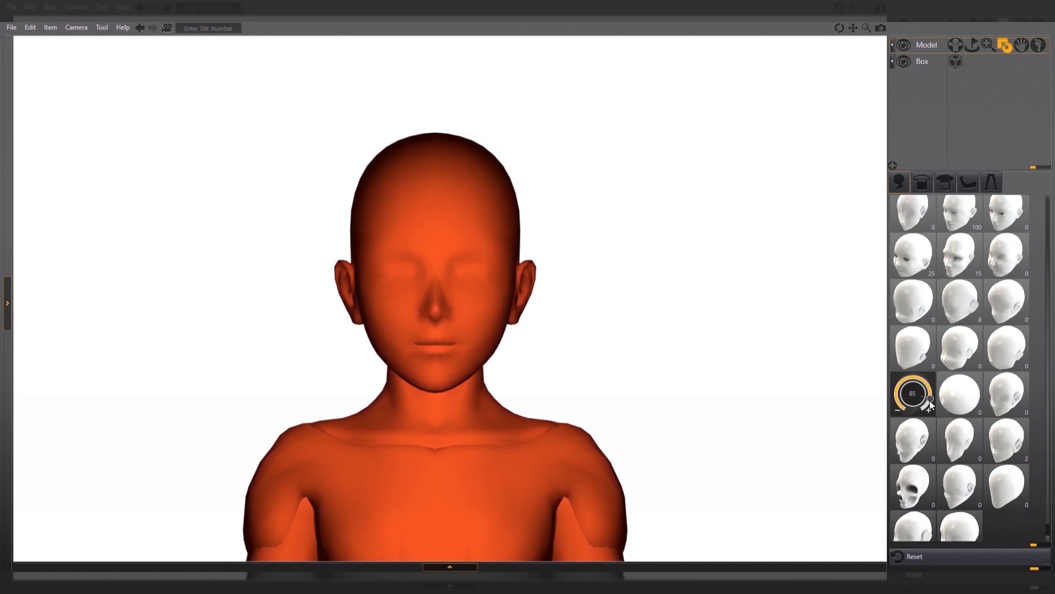
mouse_move(999, 413)
drag(999, 413, 991, 398)
Set the third face looks in rows seven and eight to 0 and 45 and the ninth row's first to 39, checking side and front views.
mouse_move(997, 454)
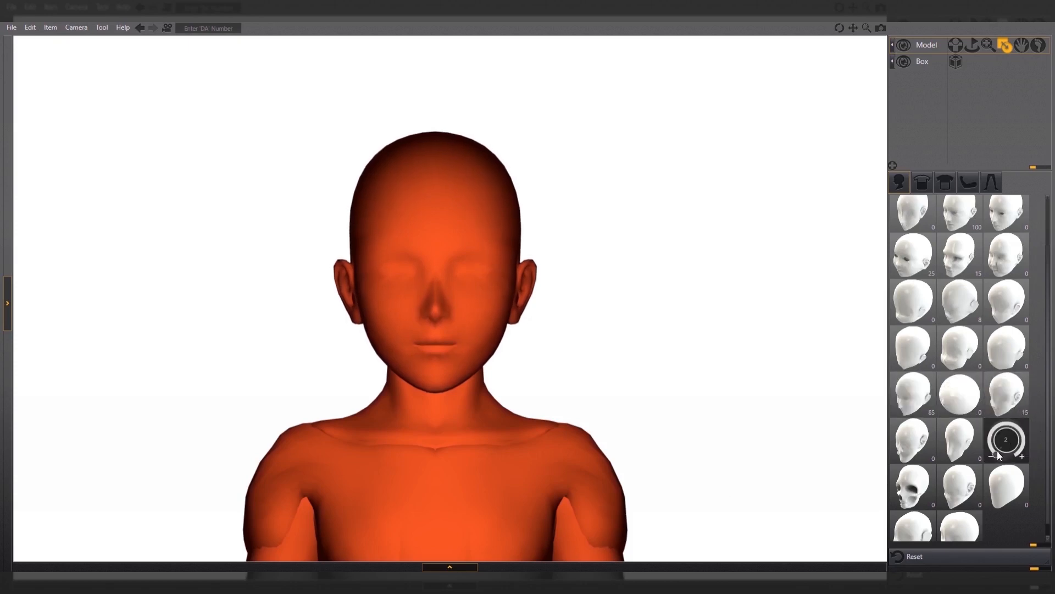
drag(996, 454, 993, 458)
mouse_move(997, 500)
drag(997, 500, 1008, 471)
scroll(990, 484, down, 1)
mouse_move(903, 532)
drag(903, 532, 907, 506)
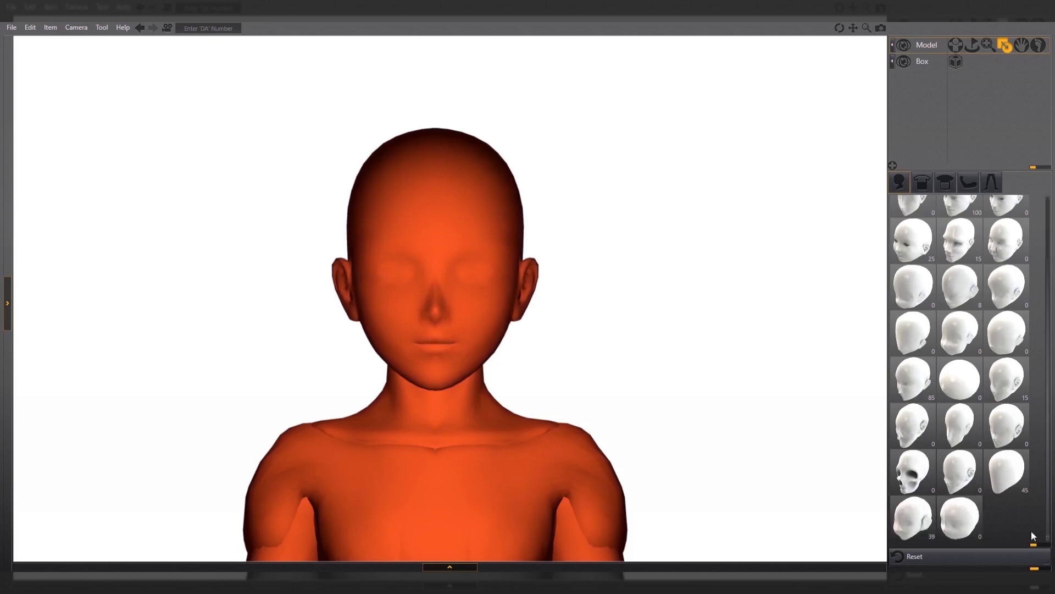
key(3)
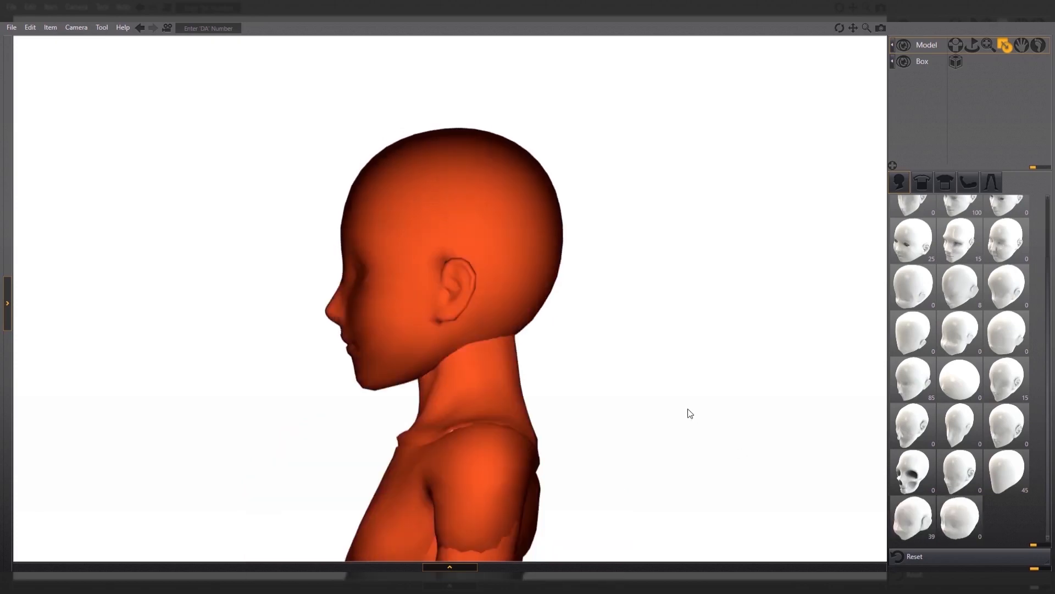
key(1)
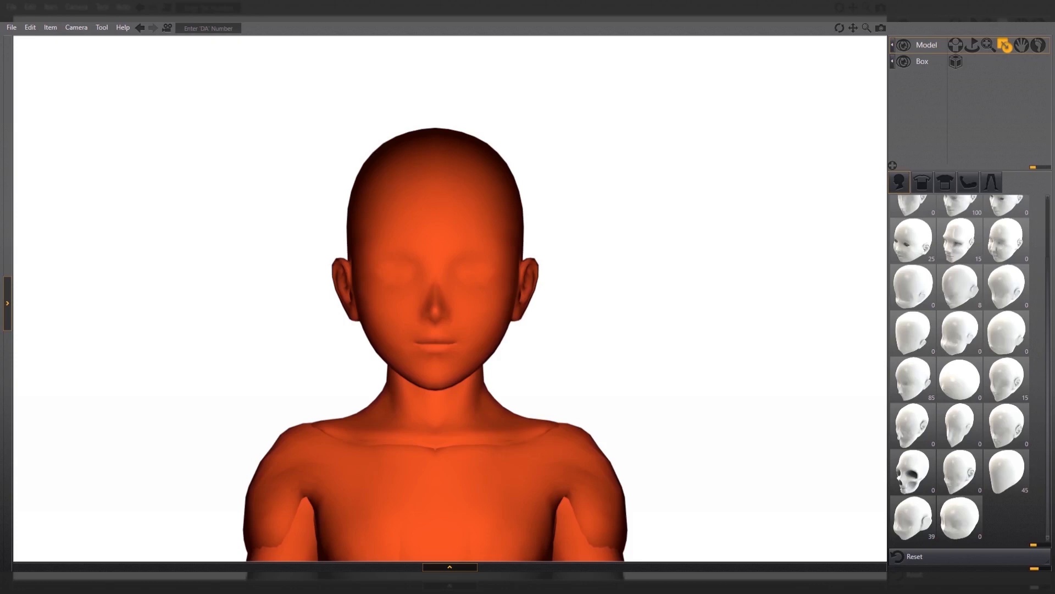
Enlarge the chest by setting the first-row chest looks to 4, 6 and 0 and raising the first looks in the second and sixth rows.
click(924, 183)
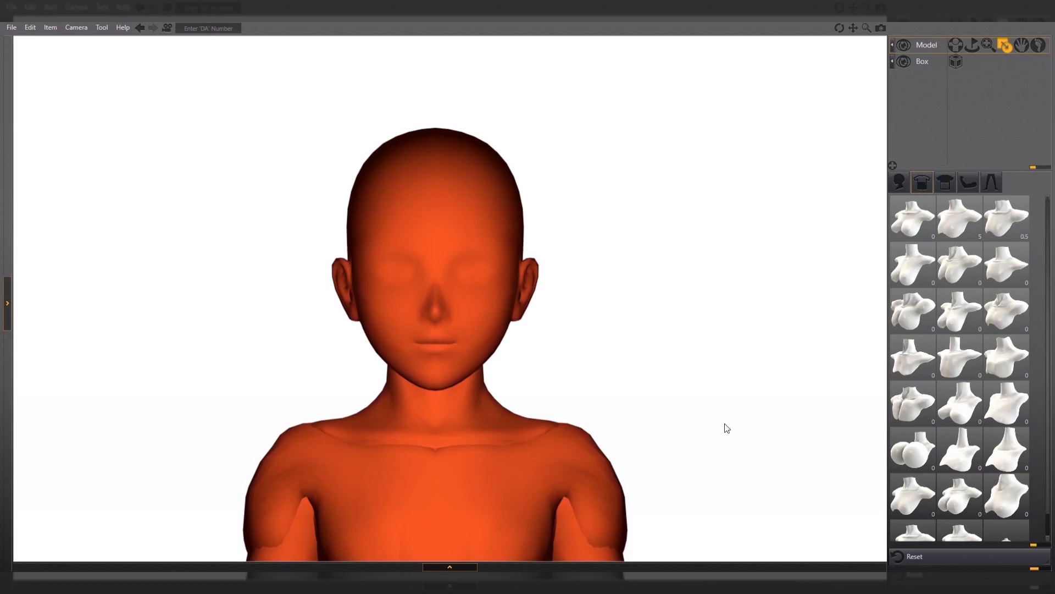
scroll(727, 428, down, 5)
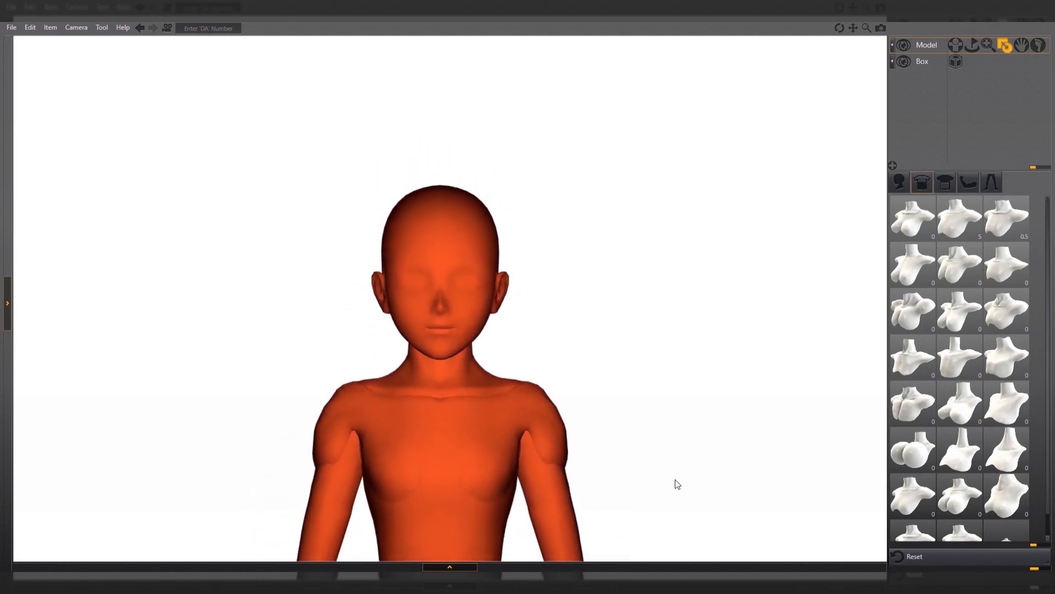
scroll(677, 483, up, 2)
middle_drag(676, 447, 675, 424)
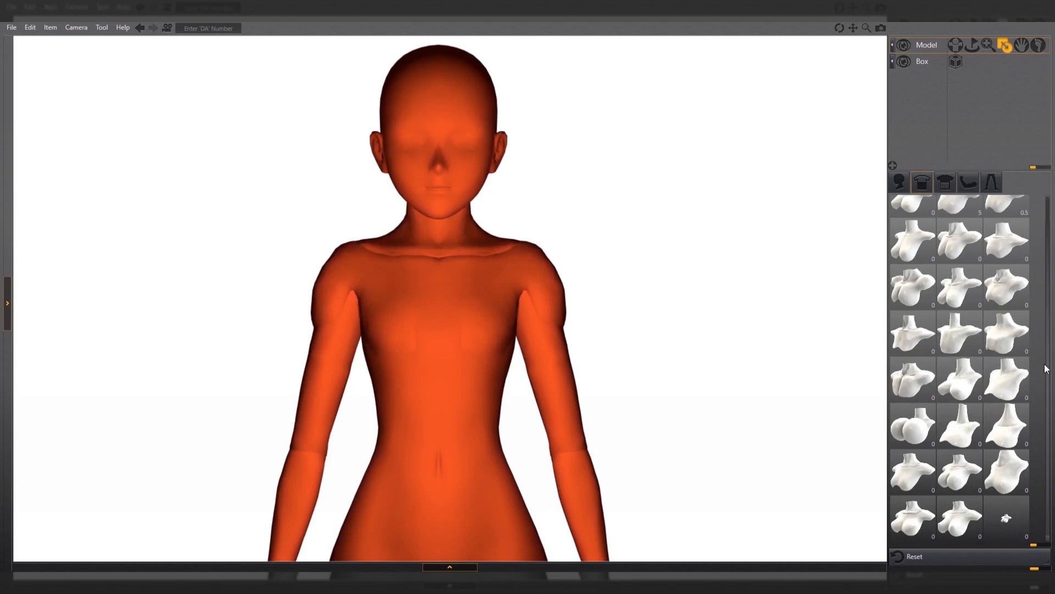
drag(912, 217, 972, 235)
click(993, 233)
click(925, 280)
click(927, 466)
scroll(1040, 469, down, 1)
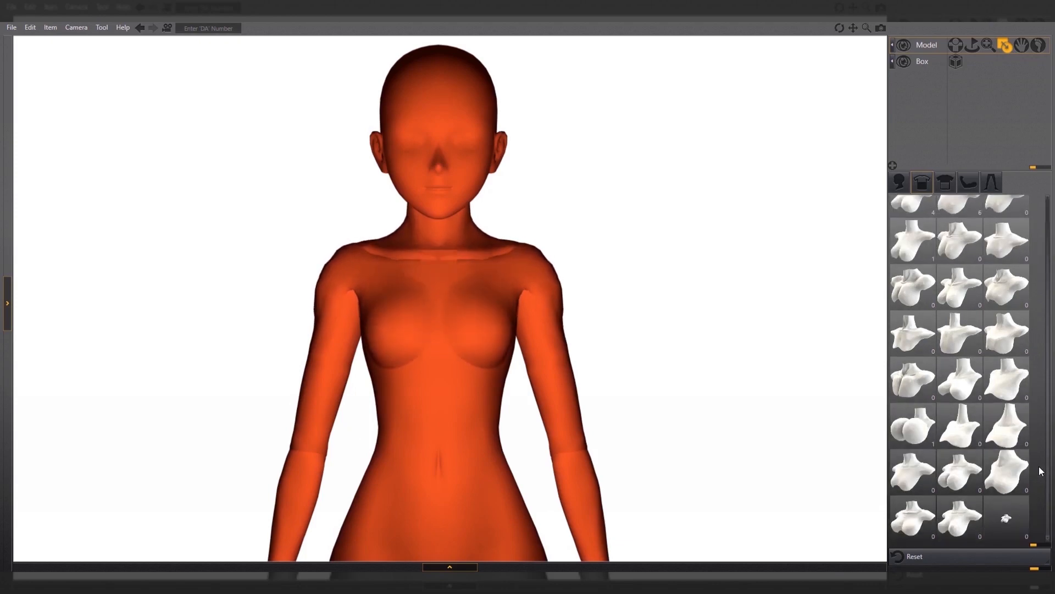
Set the middle chest look in the seventh row to 13 and the first two in the eighth row to 3 and 11.
drag(952, 487, 944, 479)
drag(905, 534, 943, 527)
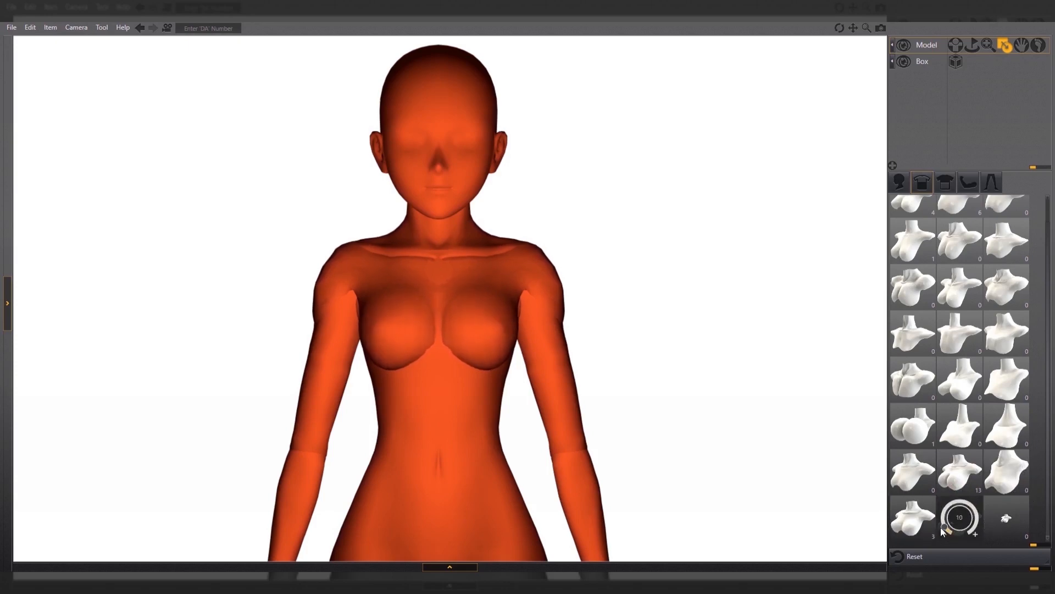
scroll(637, 220, up, 4)
right_drag(612, 175, 751, 216)
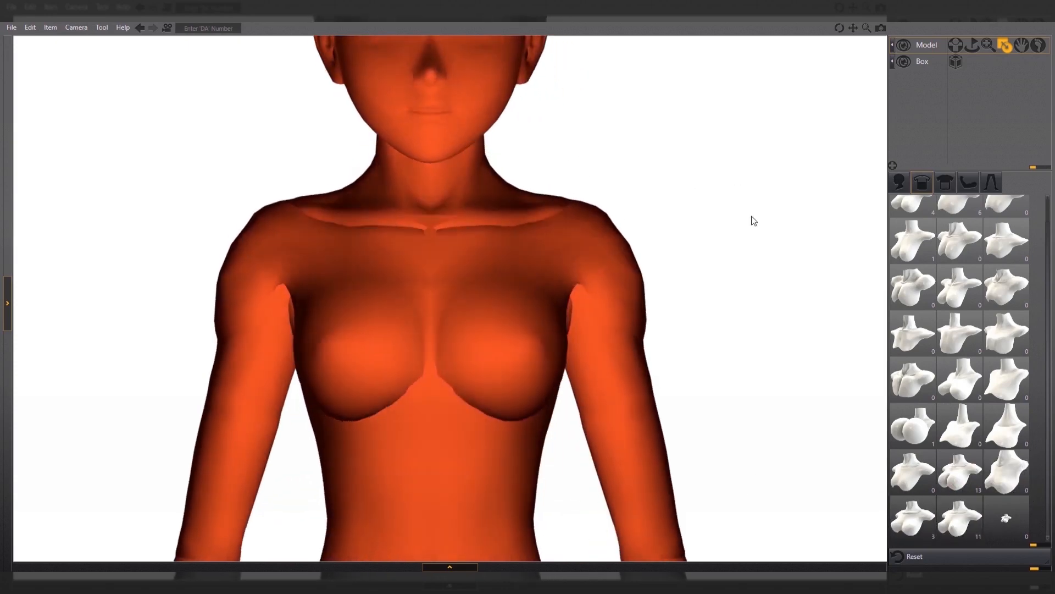
scroll(728, 354, down, 5)
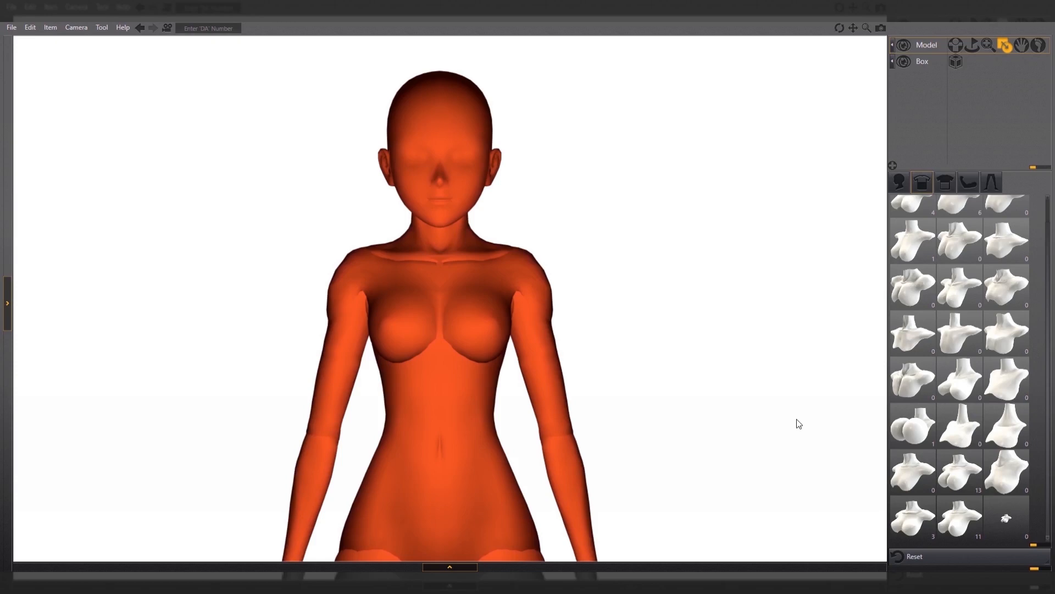
Set the waist's first-row middle look to 0, the second row's third look to 3 and the fifth row's third look to 2.
click(946, 182)
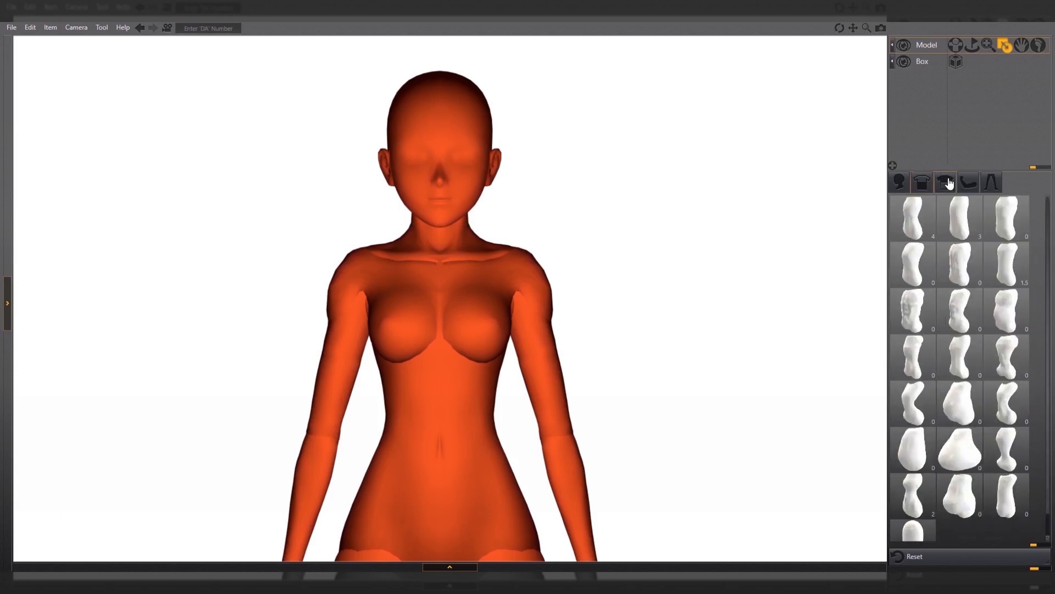
drag(906, 326, 917, 323)
drag(905, 418, 926, 407)
drag(954, 234, 977, 236)
drag(998, 281, 988, 295)
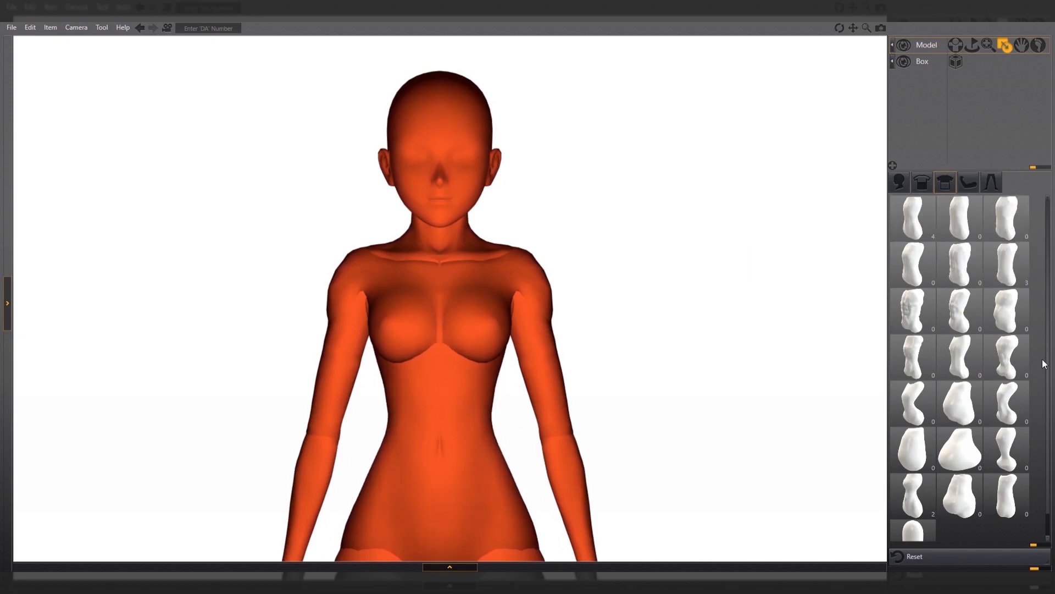
drag(1006, 404, 996, 418)
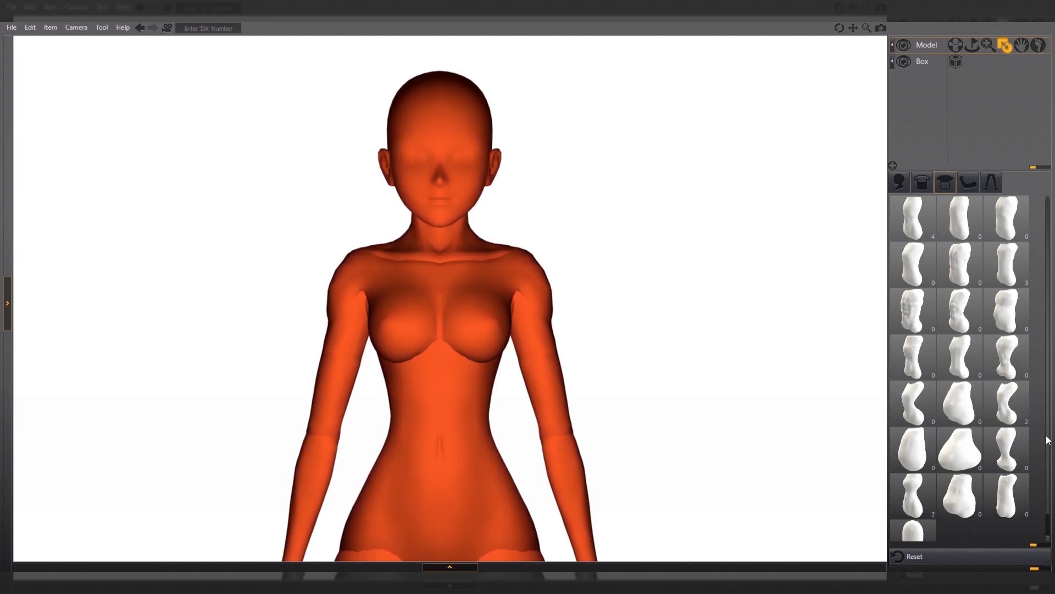
Set the first arm looks in rows three, four and six to 0, 8 and 2 and the fifth-row middle look to 3, checking the side view.
scroll(996, 529, down, 1)
scroll(997, 536, up, 1)
middle_drag(755, 455, 755, 394)
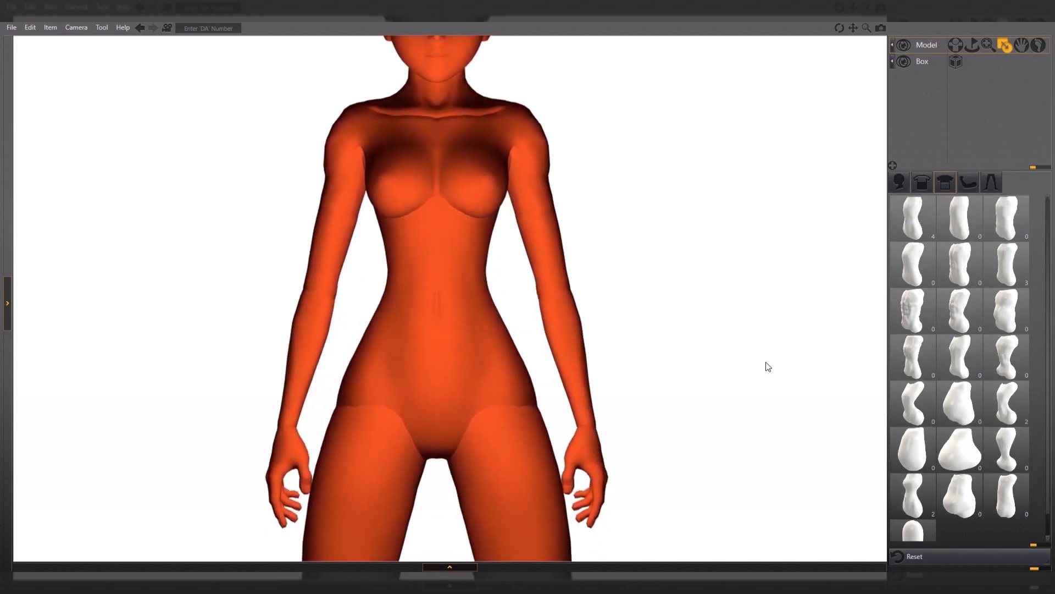
click(966, 182)
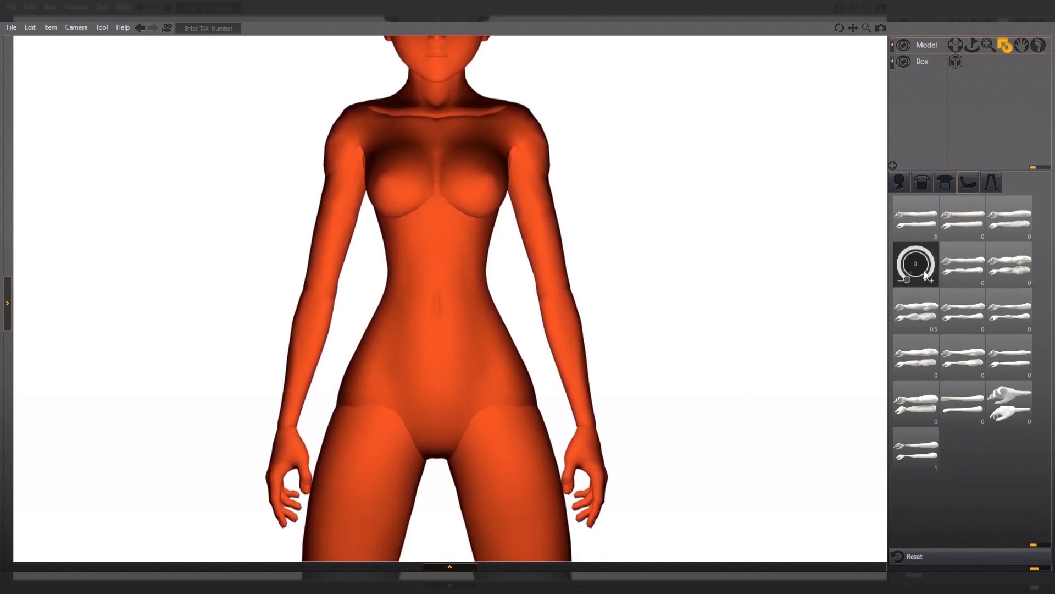
mouse_move(907, 329)
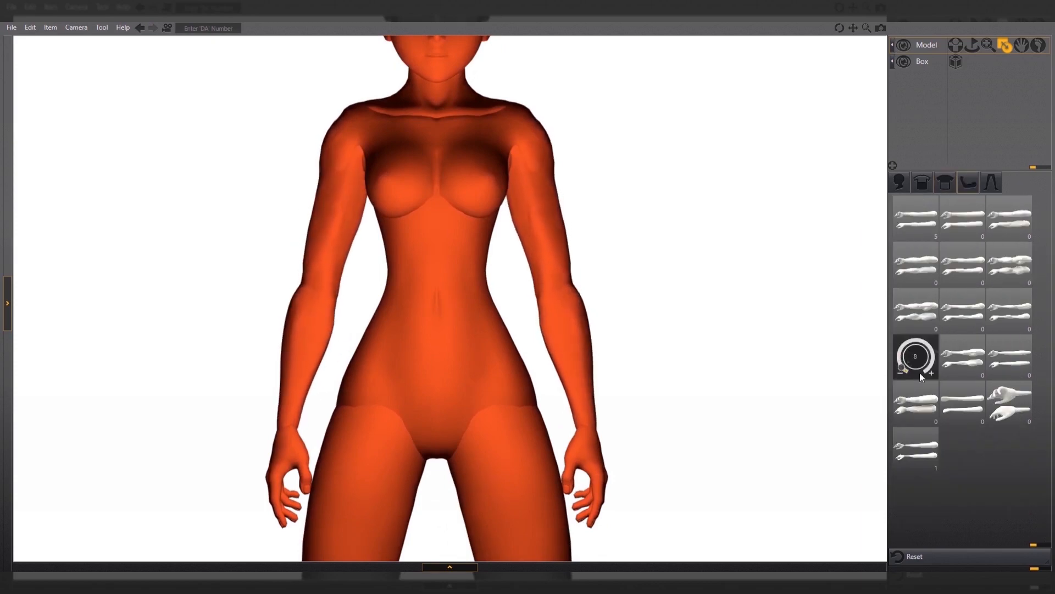
mouse_move(945, 396)
drag(945, 394, 952, 422)
mouse_move(903, 466)
mouse_down()
mouse_move(893, 433)
mouse_move(904, 468)
mouse_up()
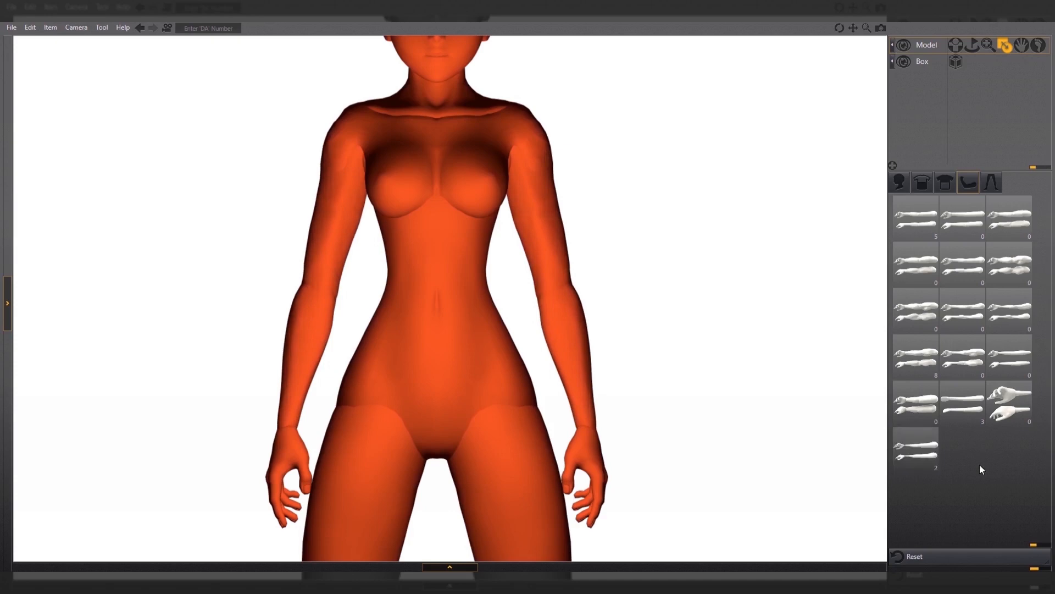
drag(1004, 420, 1001, 423)
key(3)
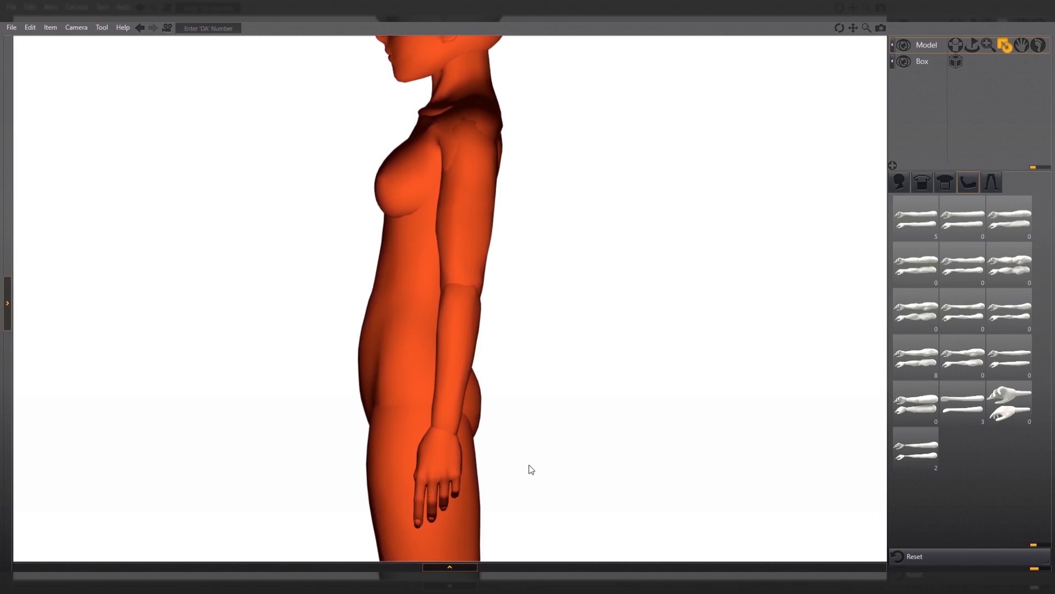
key(1)
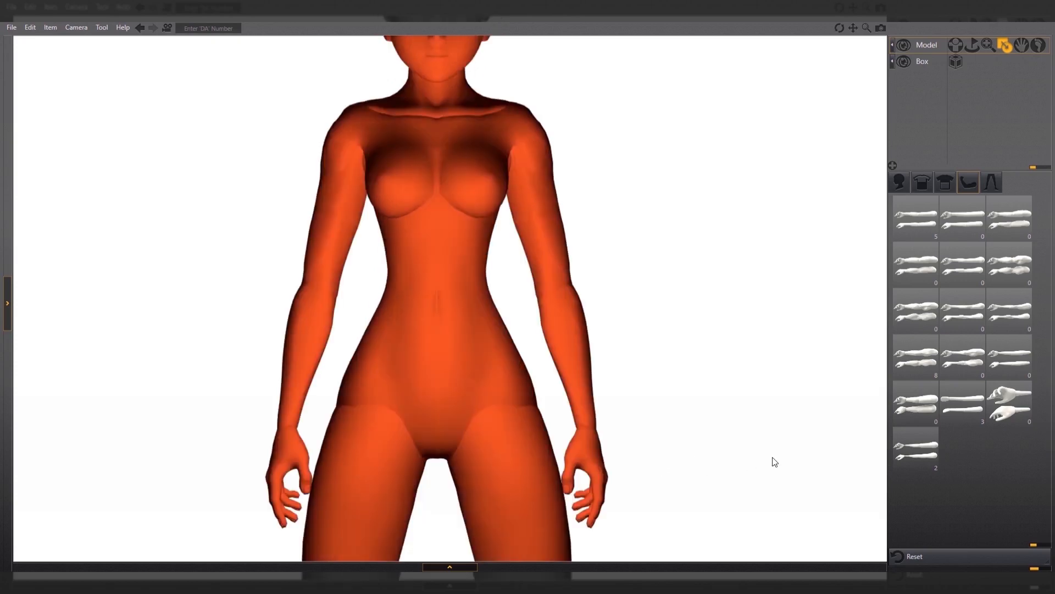
Set the first arm looks in rows one, three, four and six to 8, 3, 3 and 1 and the fifth-row middle look to 0.
drag(902, 231, 915, 231)
mouse_move(907, 323)
drag(906, 326, 905, 323)
mouse_move(903, 370)
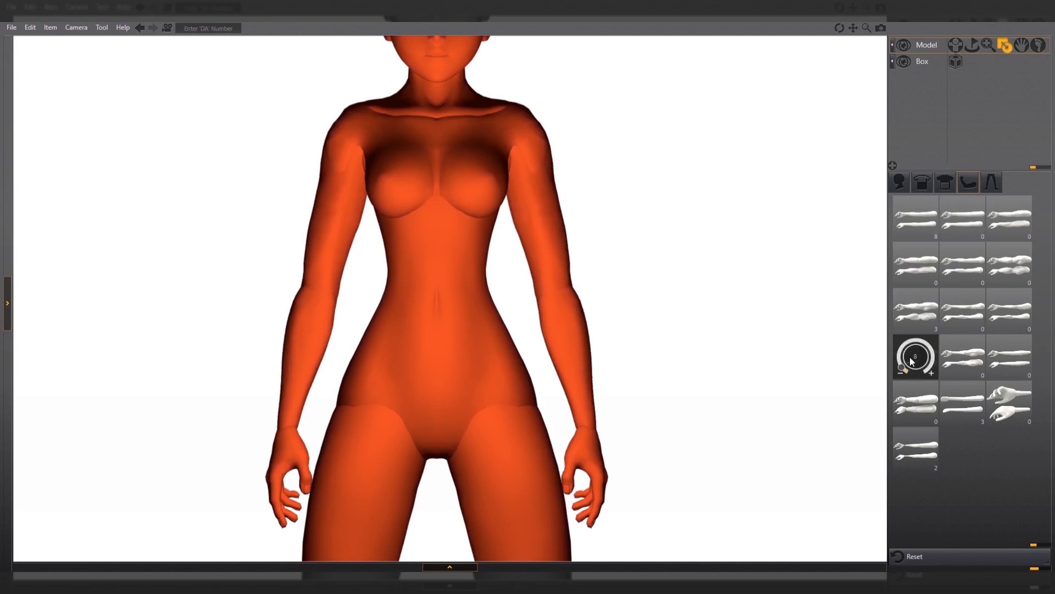
drag(902, 372, 902, 369)
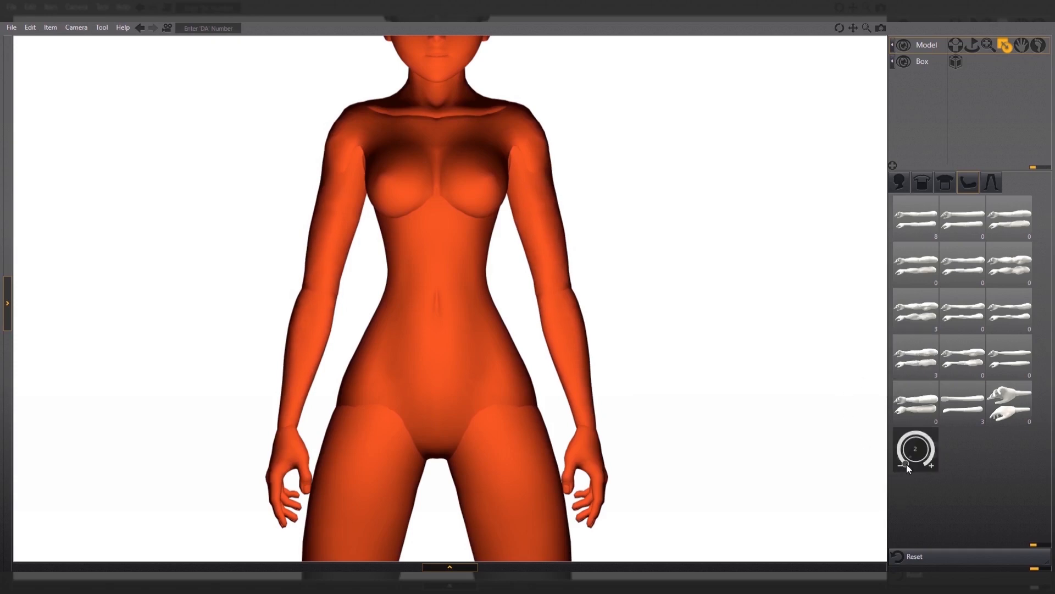
click(906, 467)
click(954, 423)
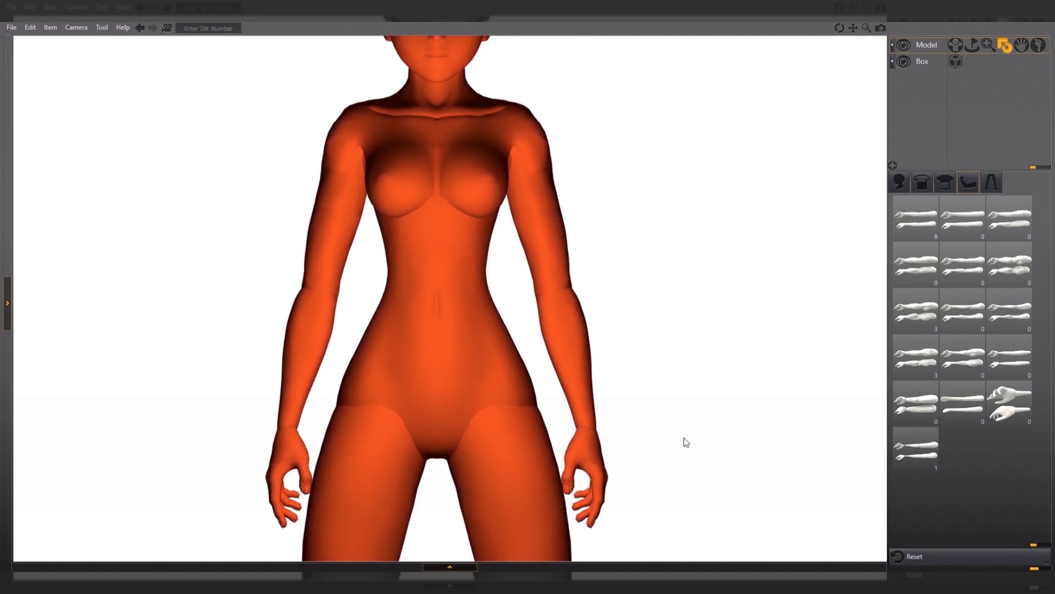
key(3)
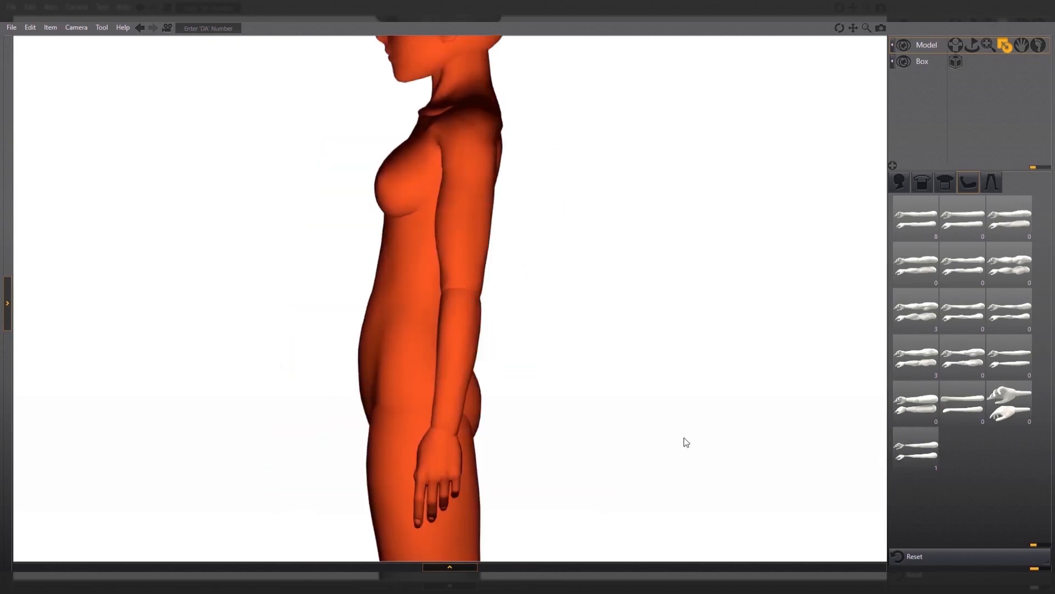
key(1)
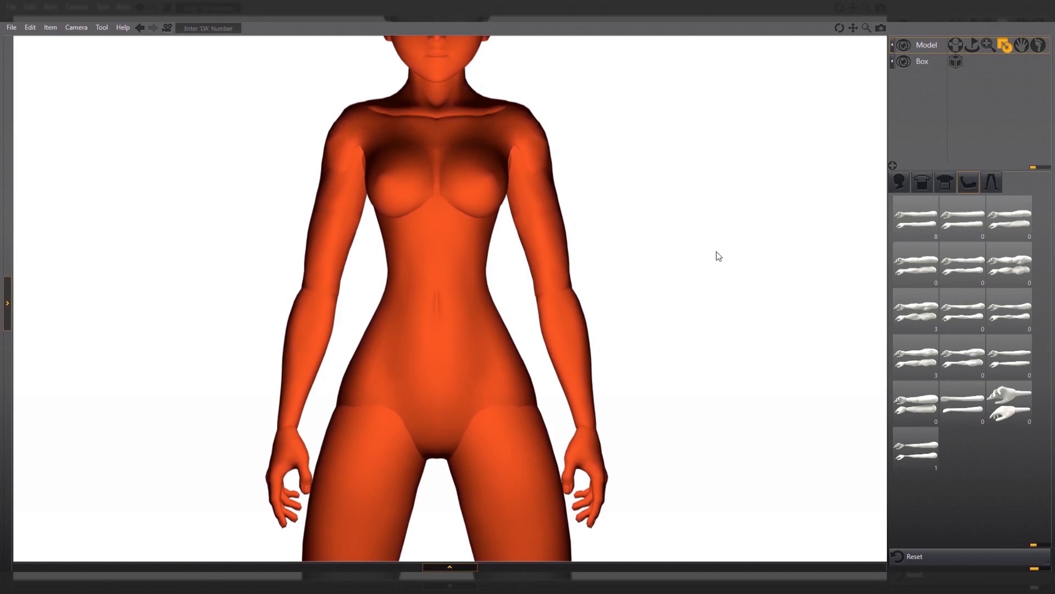
Set the first-row outer leg looks to 5 and 100 and the sixth-row second leg look to 20.
click(991, 182)
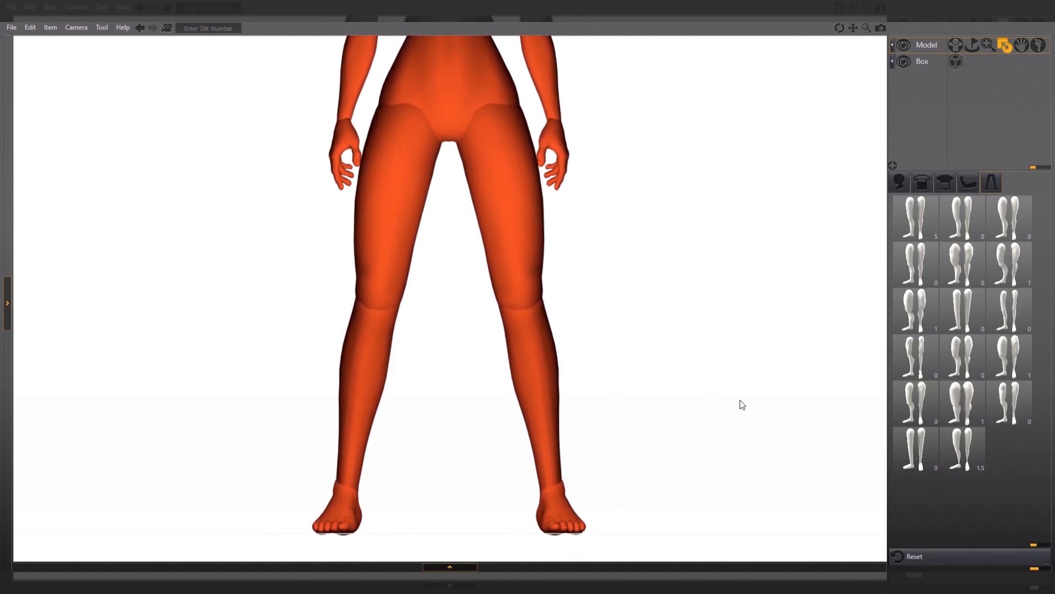
mouse_move(952, 279)
mouse_down()
mouse_move(974, 265)
mouse_move(951, 279)
mouse_up()
drag(908, 235, 905, 236)
mouse_move(953, 463)
mouse_down()
mouse_move(969, 461)
mouse_move(947, 451)
mouse_up()
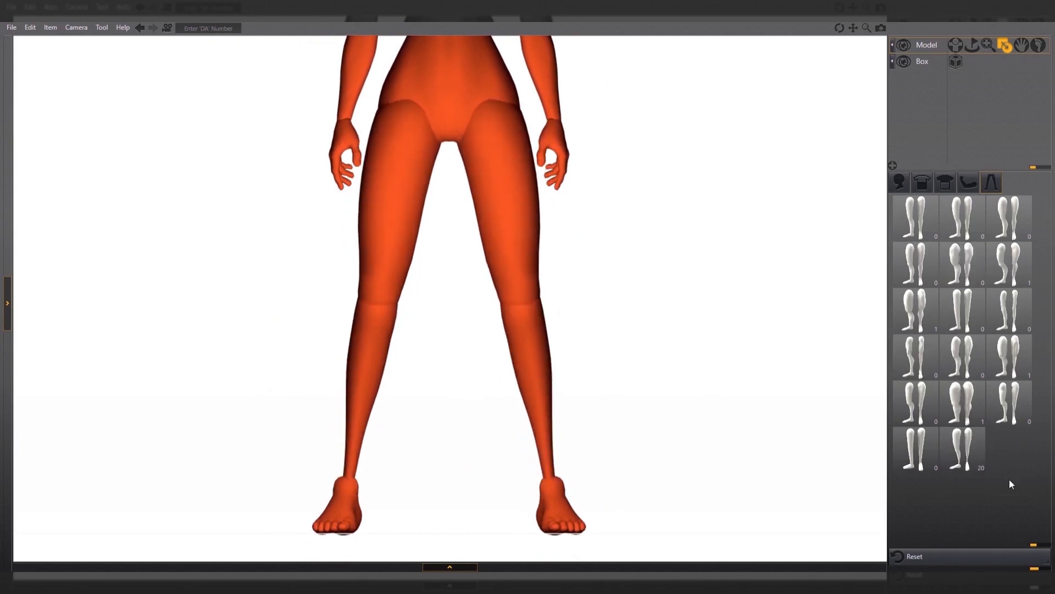
drag(907, 232, 901, 232)
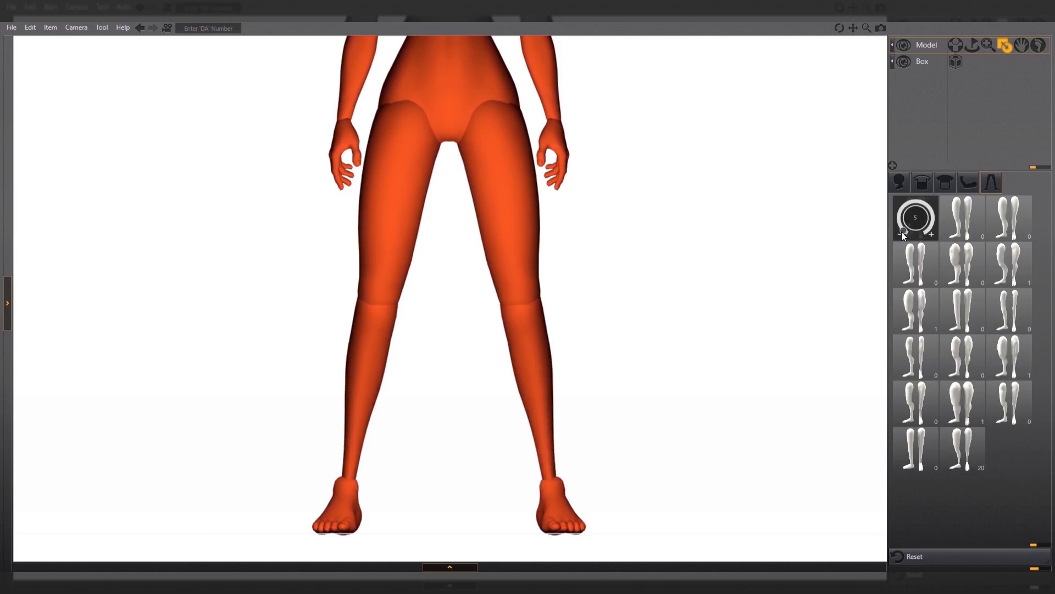
mouse_move(956, 278)
mouse_move(1001, 232)
mouse_down()
mouse_move(1010, 207)
mouse_move(1021, 234)
mouse_up()
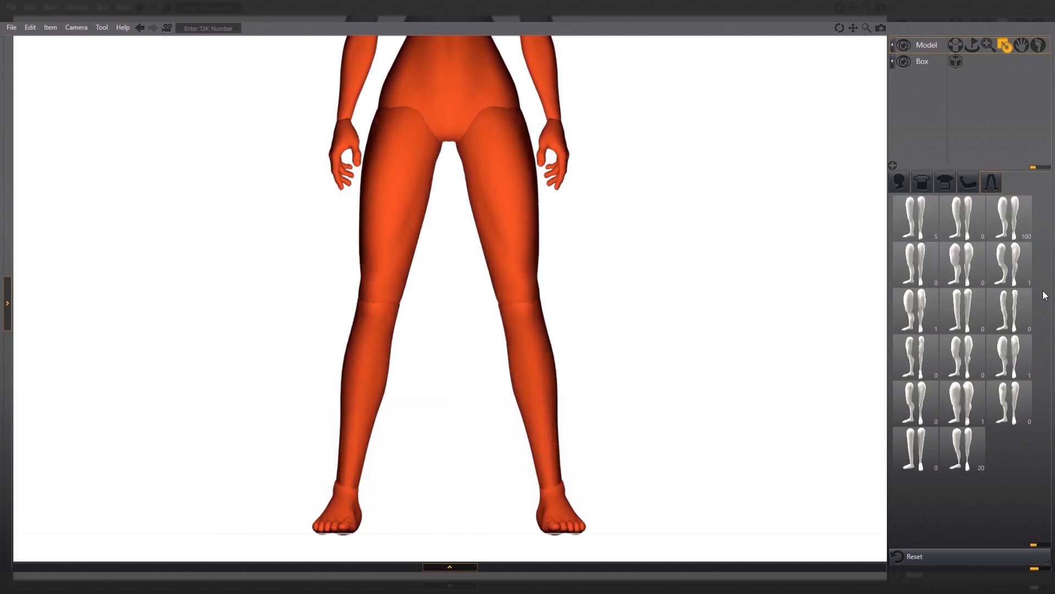
Set the second row's outer leg looks to 49 and 0, and the third-row first, fourth-row third and fifth-row middle looks to 0.
drag(906, 277, 917, 246)
drag(1000, 277, 999, 284)
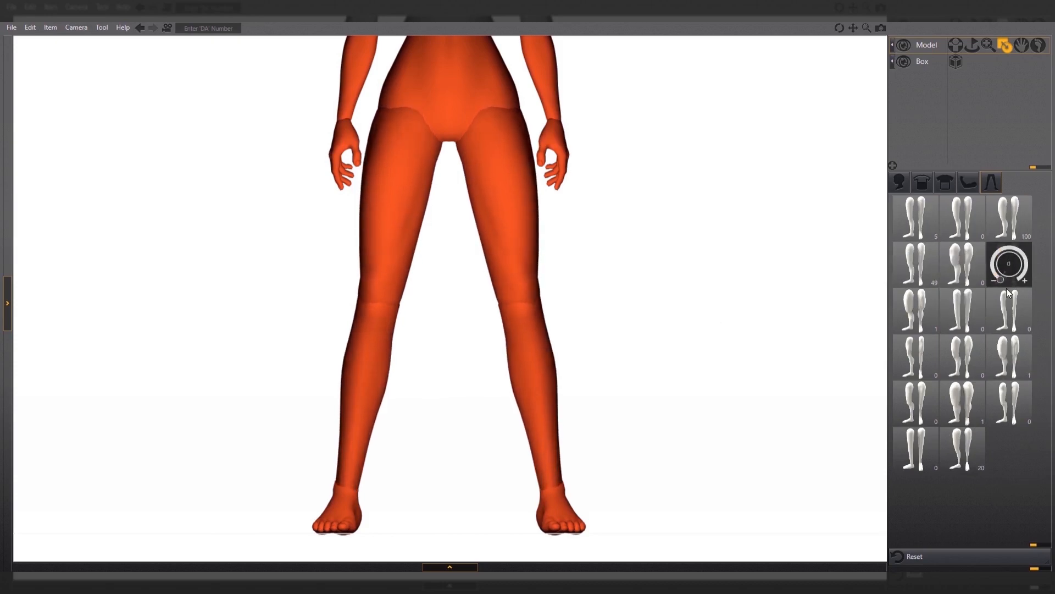
click(905, 324)
click(999, 374)
click(952, 421)
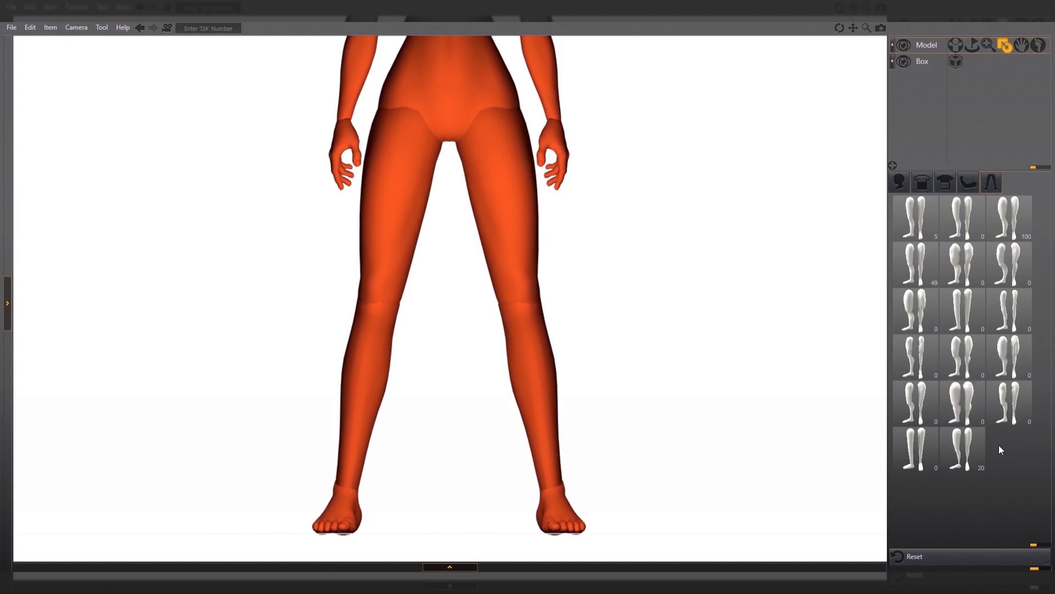
Set the sixth row's second leg look to 0 and the fifth row's third to 4, checking the full figure from front and side.
click(952, 466)
click(998, 419)
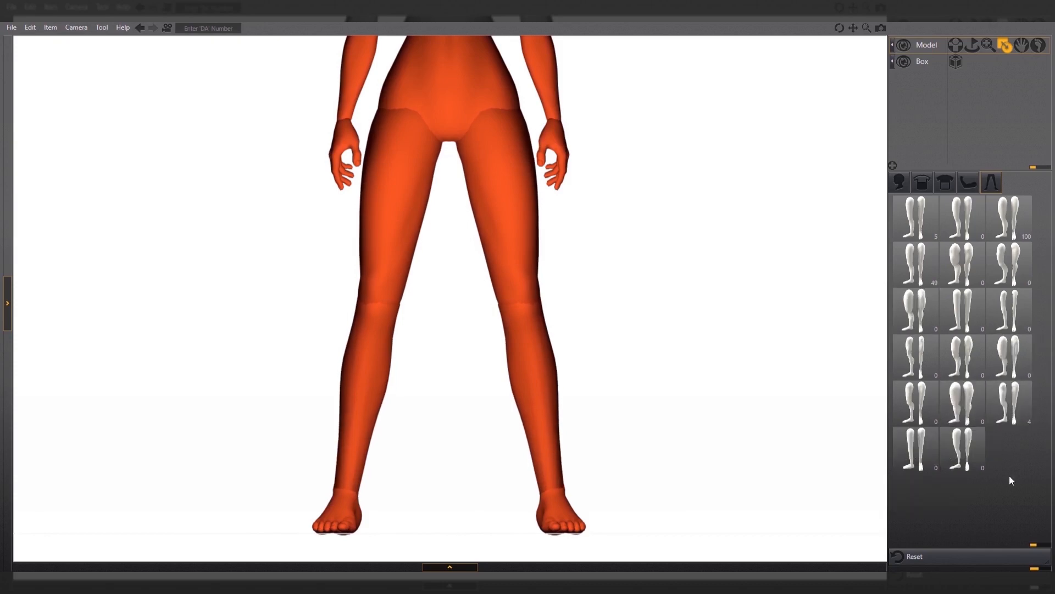
key(1)
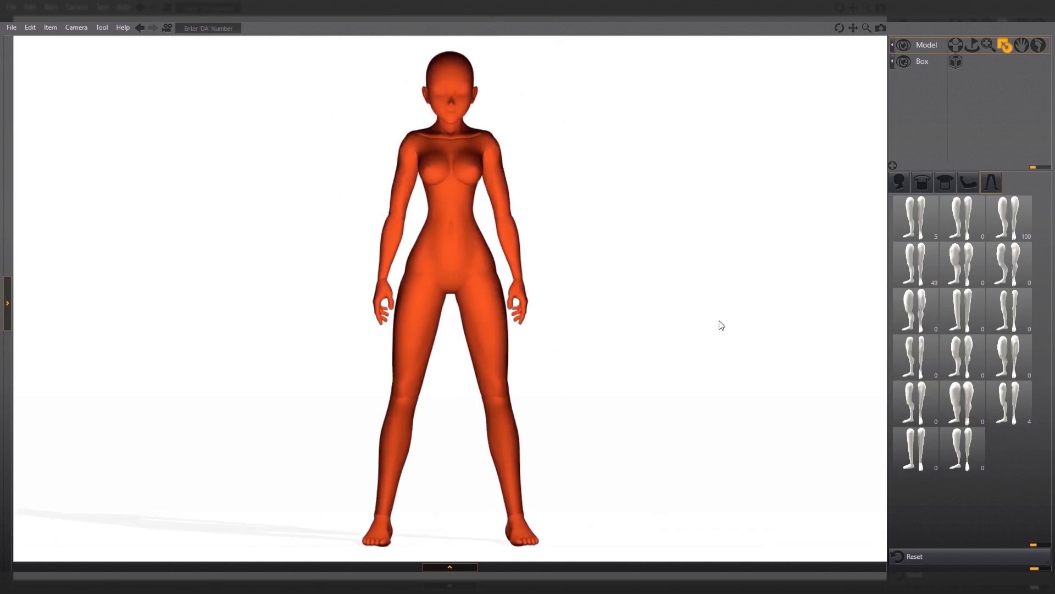
key(3)
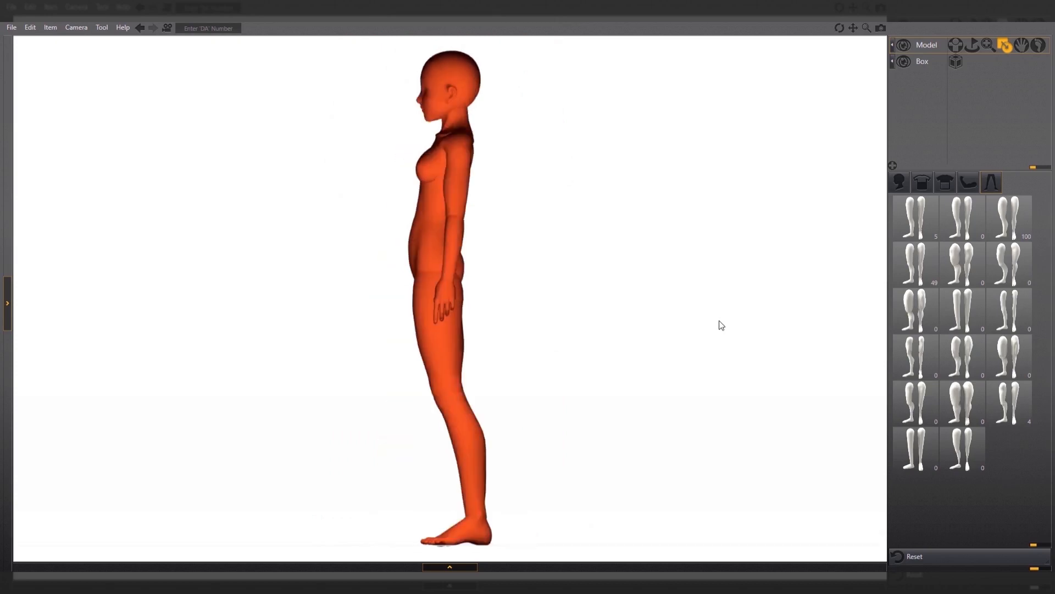
key(1)
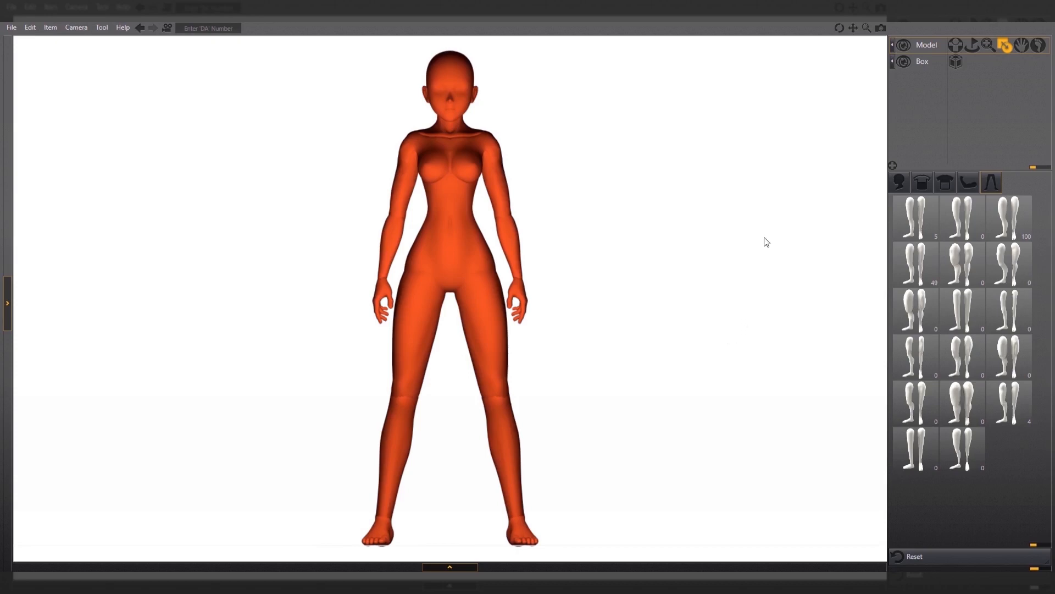
Switch the model to bone scale editing and select the lower leg and thigh bones in turn.
click(990, 49)
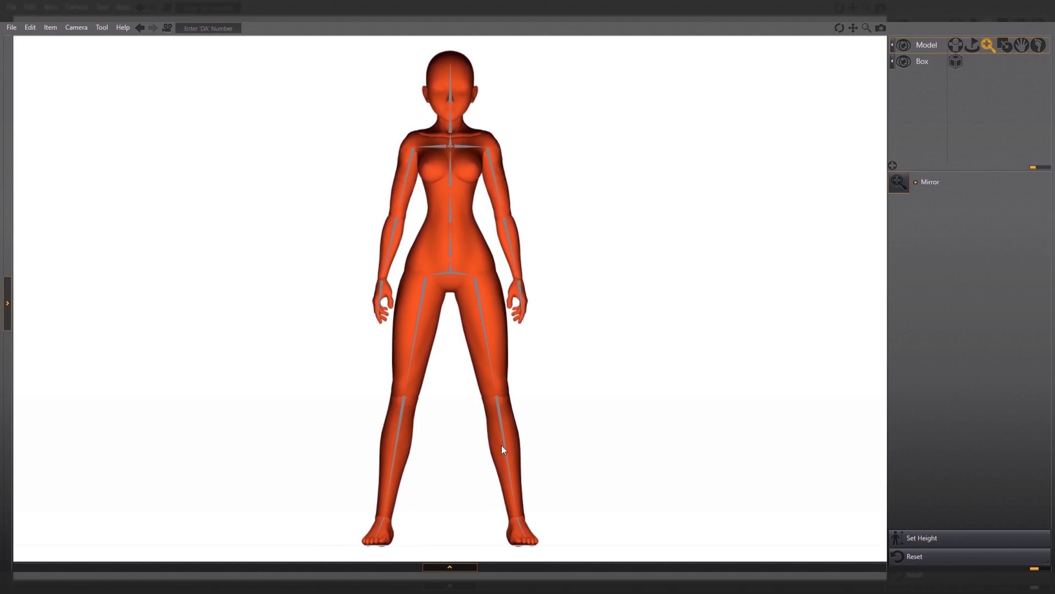
scroll(618, 423, down, 4)
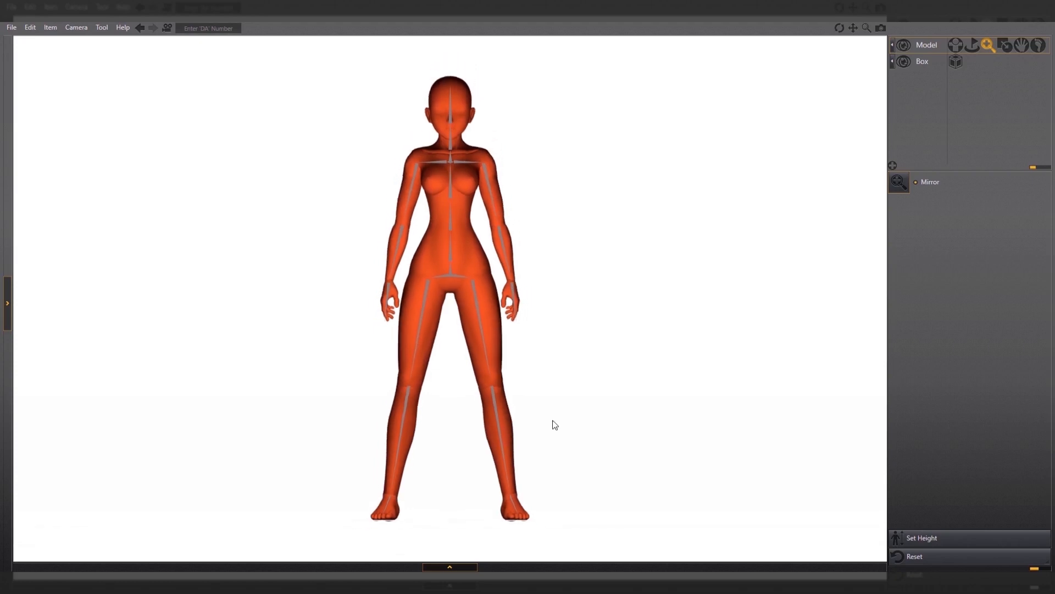
middle_drag(608, 452, 608, 414)
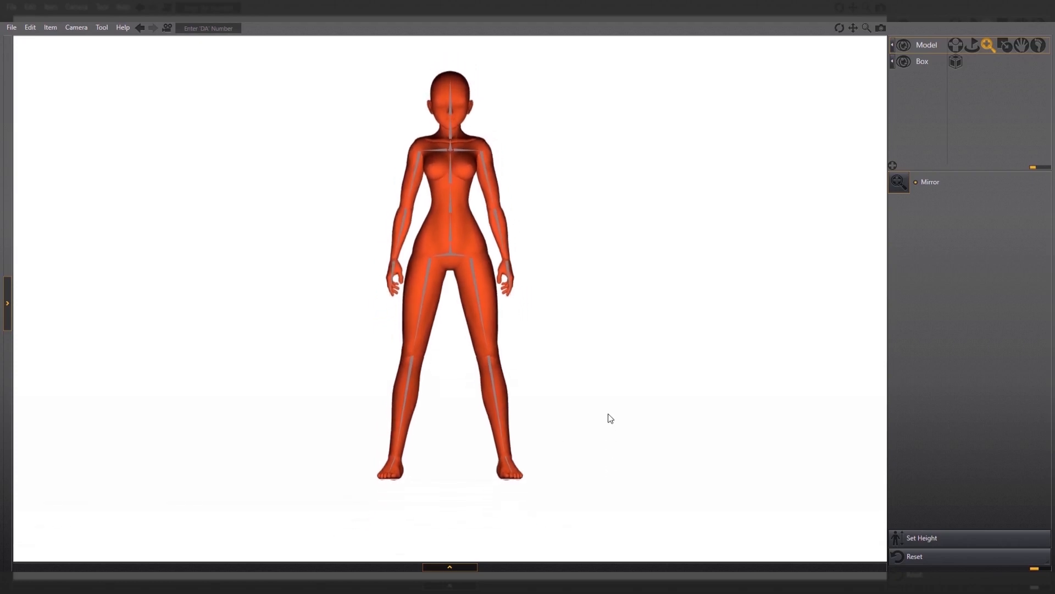
click(505, 459)
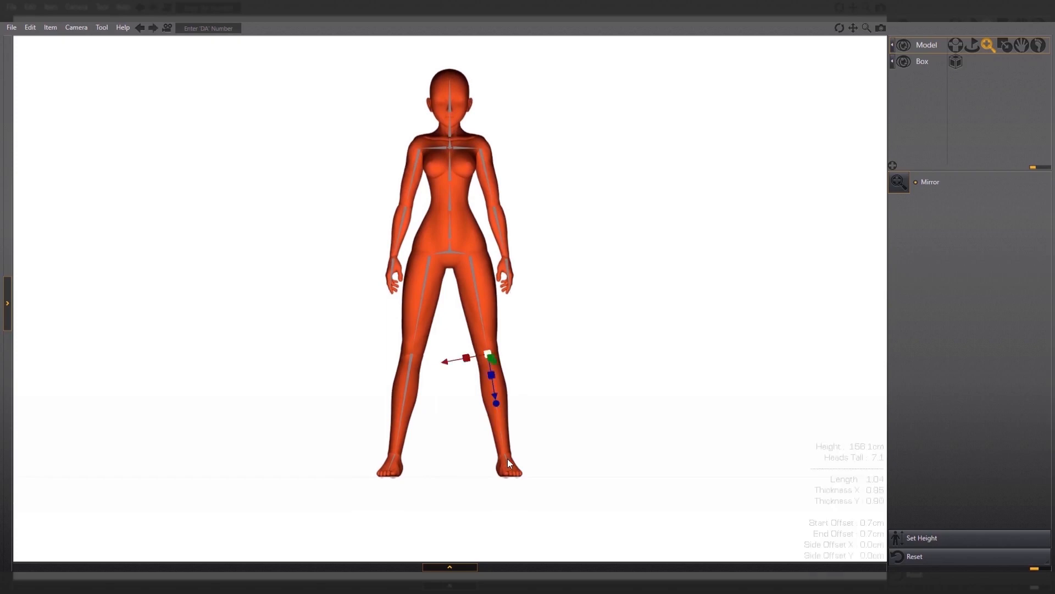
click(485, 328)
drag(479, 305, 509, 418)
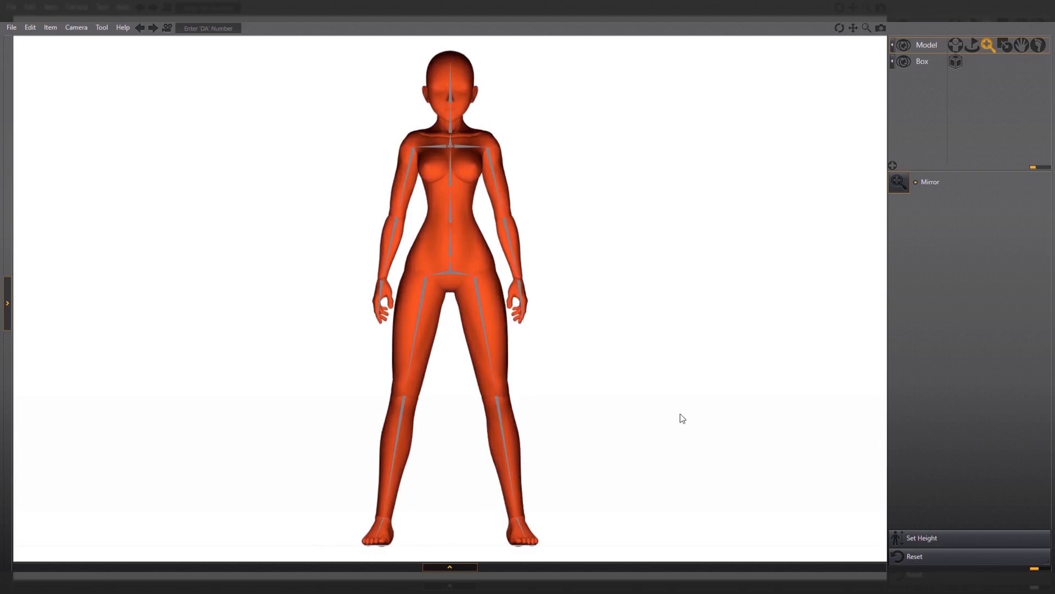
Set the model's overall height to 160 cm and select the neck bone for scaling.
click(933, 539)
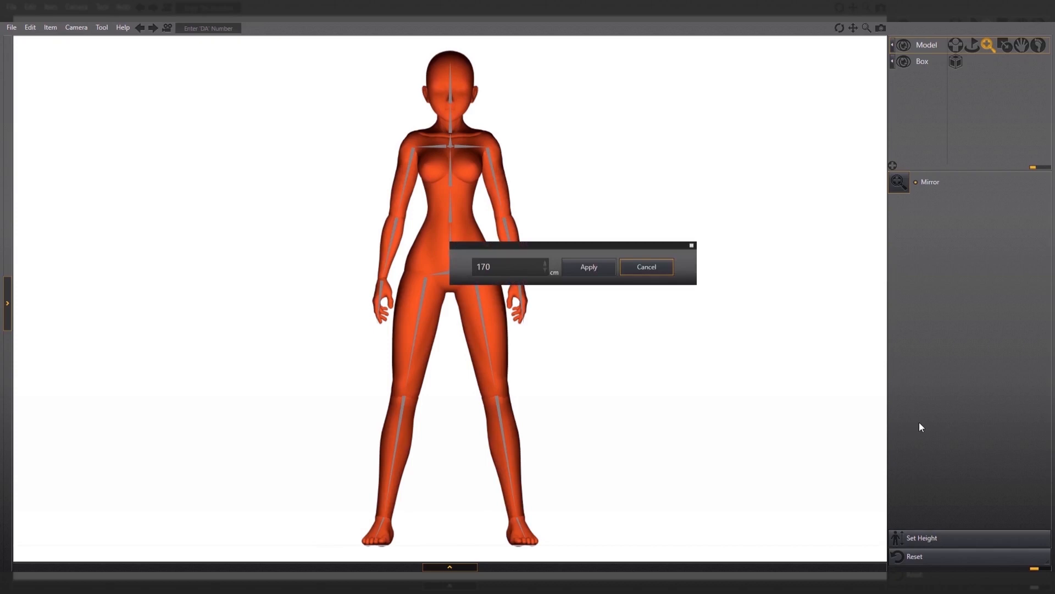
click(497, 269)
text(160)
click(585, 269)
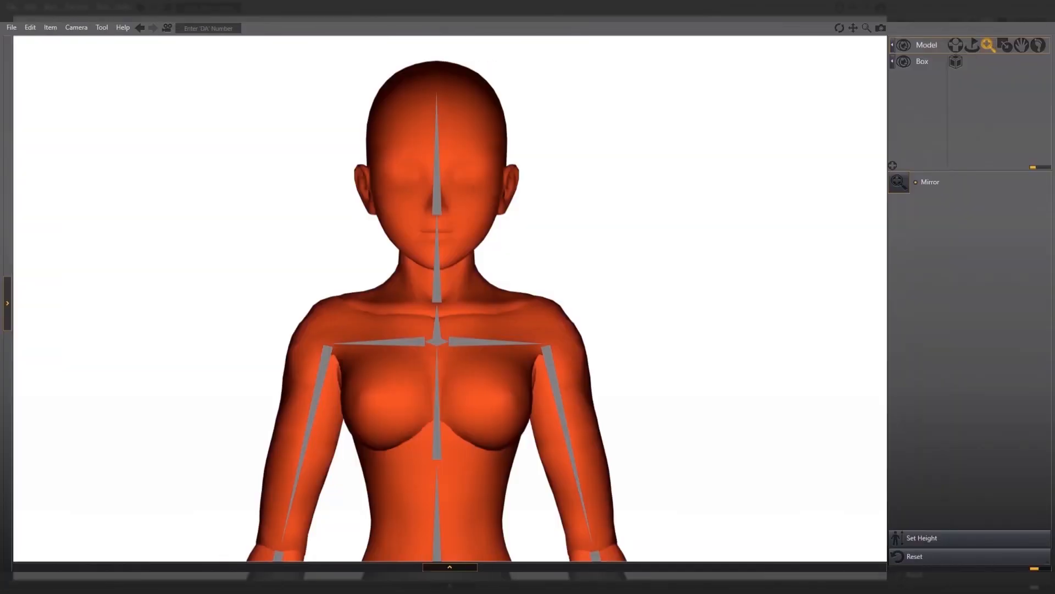
click(438, 279)
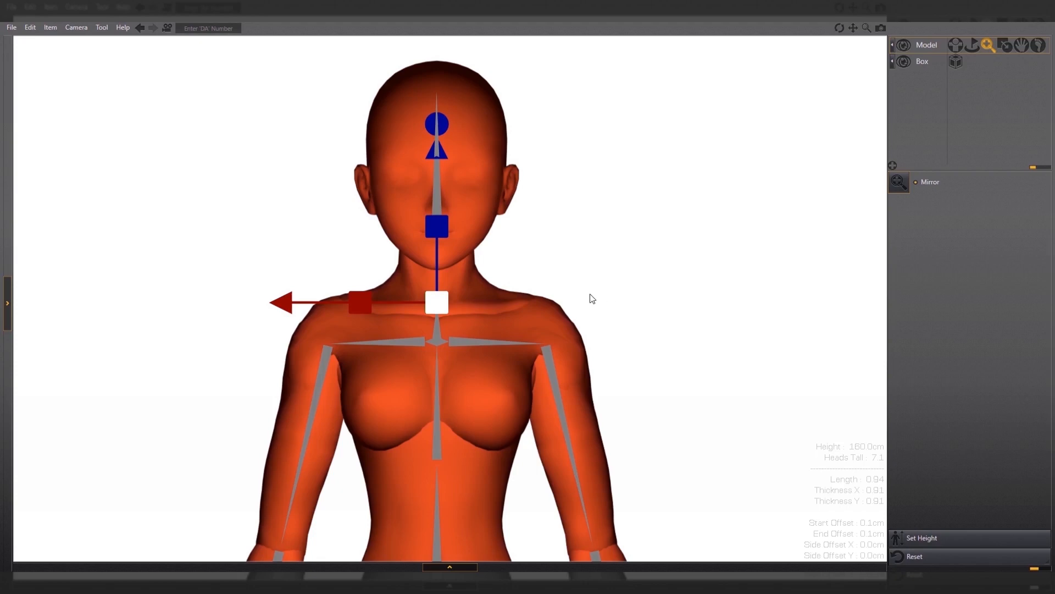
Reduce the neck bone's thickness to about 0.85 in X and 0.74 in Y, working from the front and side.
mouse_move(441, 230)
mouse_down()
mouse_move(443, 247)
mouse_move(446, 226)
mouse_up()
drag(361, 308, 409, 311)
key(3)
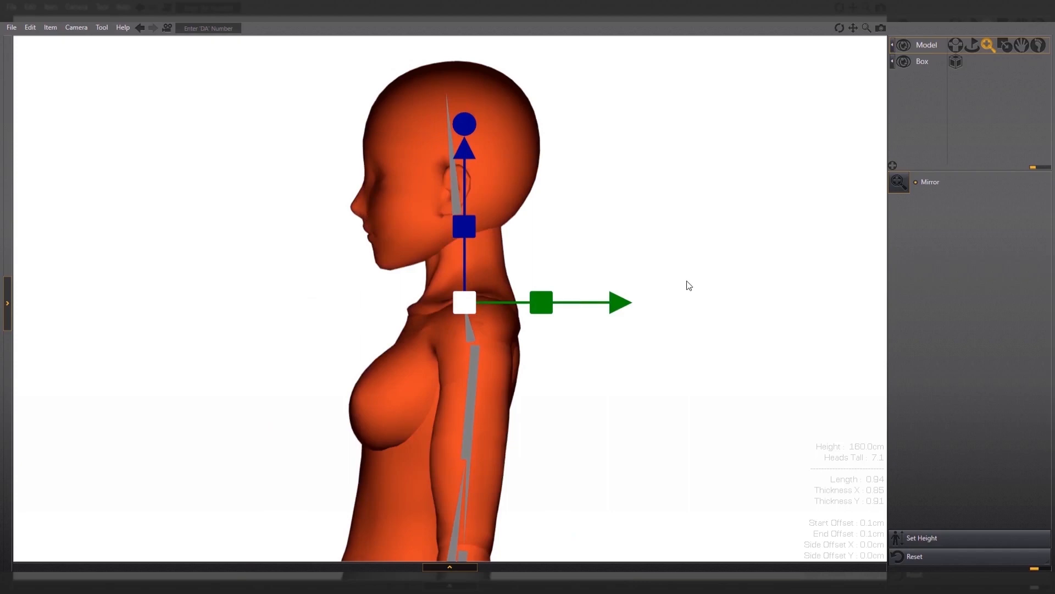
drag(542, 301, 399, 304)
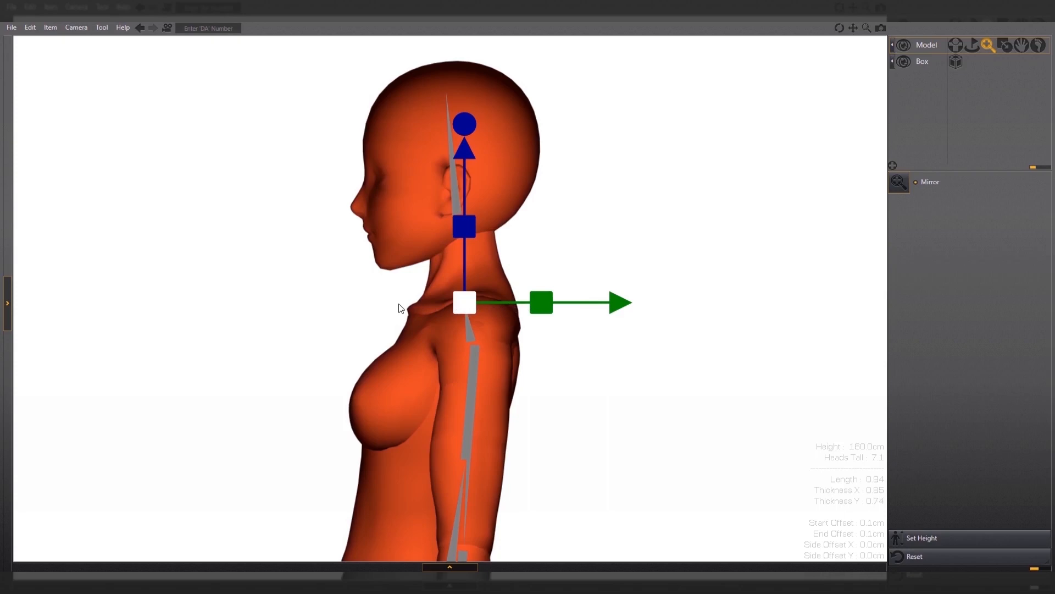
key(1)
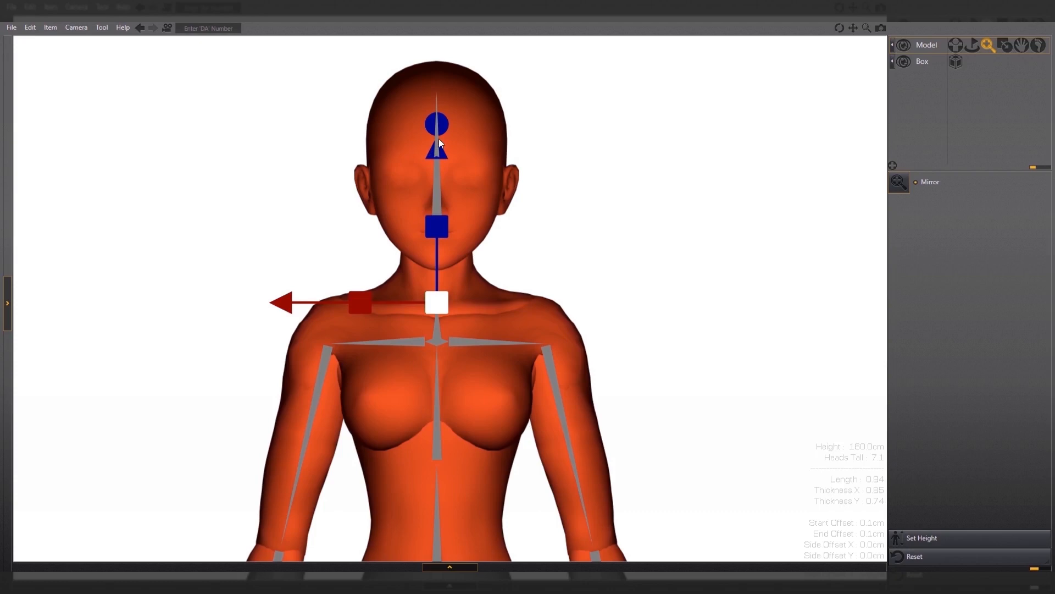
Set the neck bone's start offset to about 1.7 cm, end offset to -0.1 cm and side offset Y to 1.0 cm.
drag(446, 126, 457, 96)
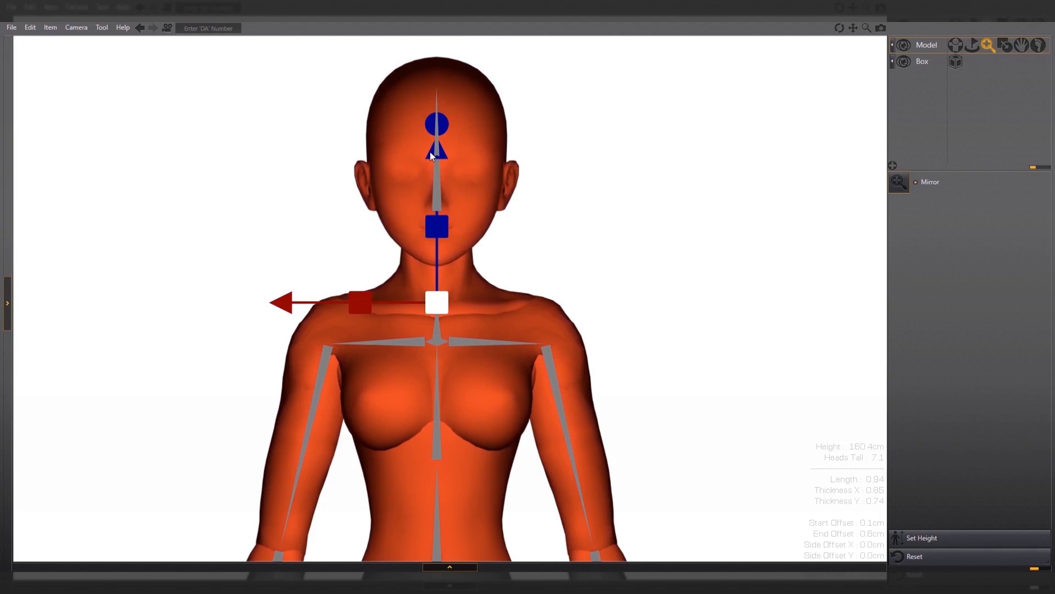
drag(430, 152, 440, 42)
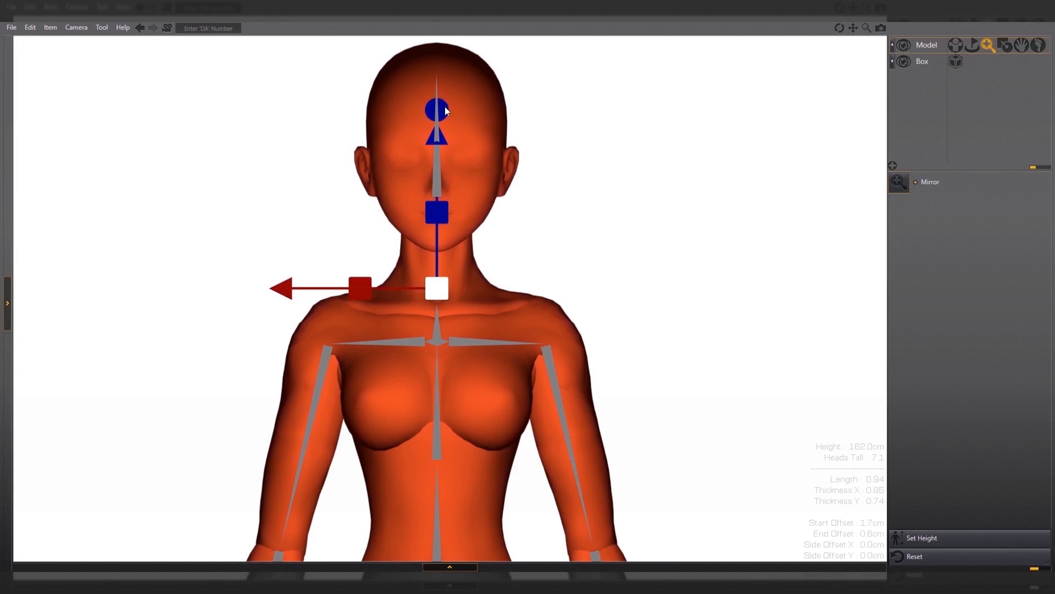
drag(445, 109, 445, 157)
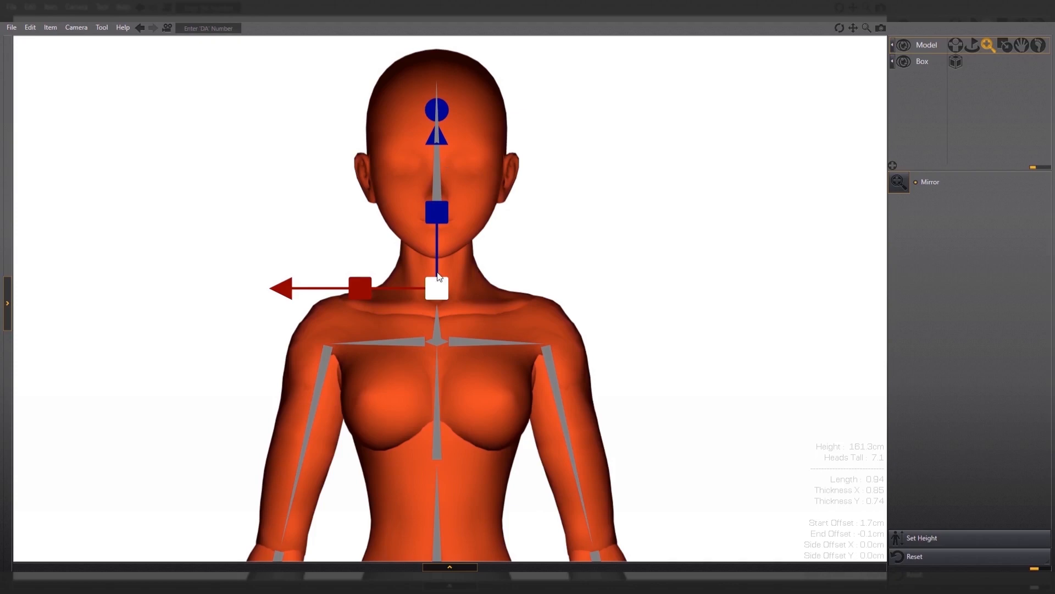
key(3)
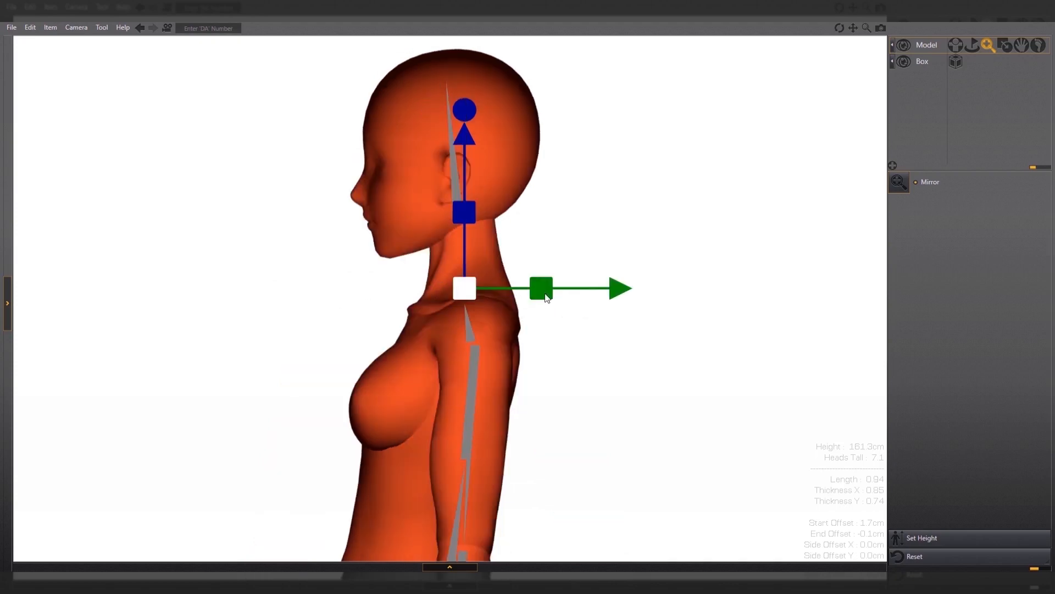
drag(620, 295, 698, 300)
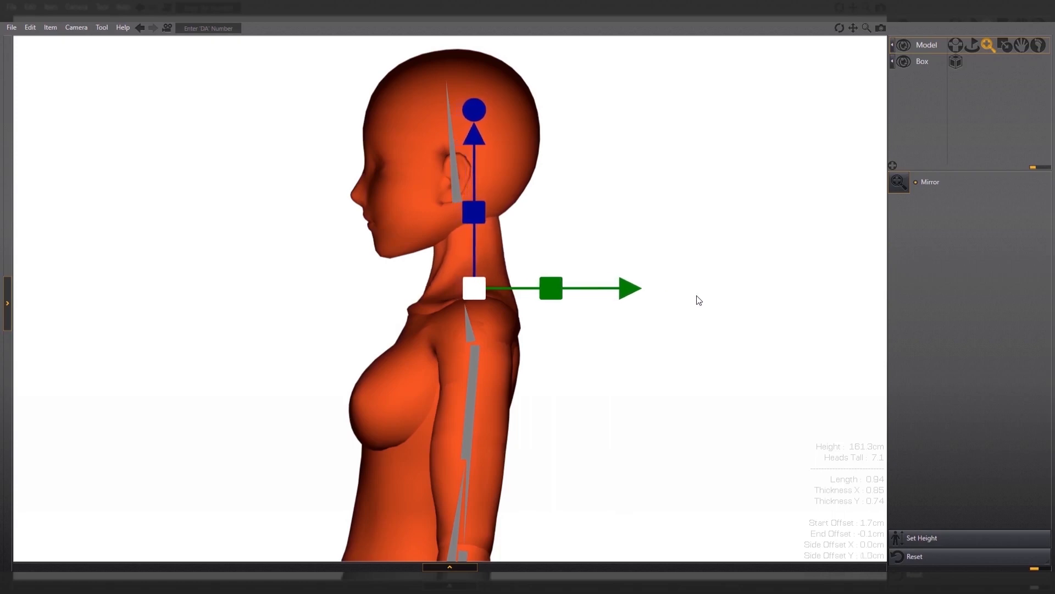
click(671, 350)
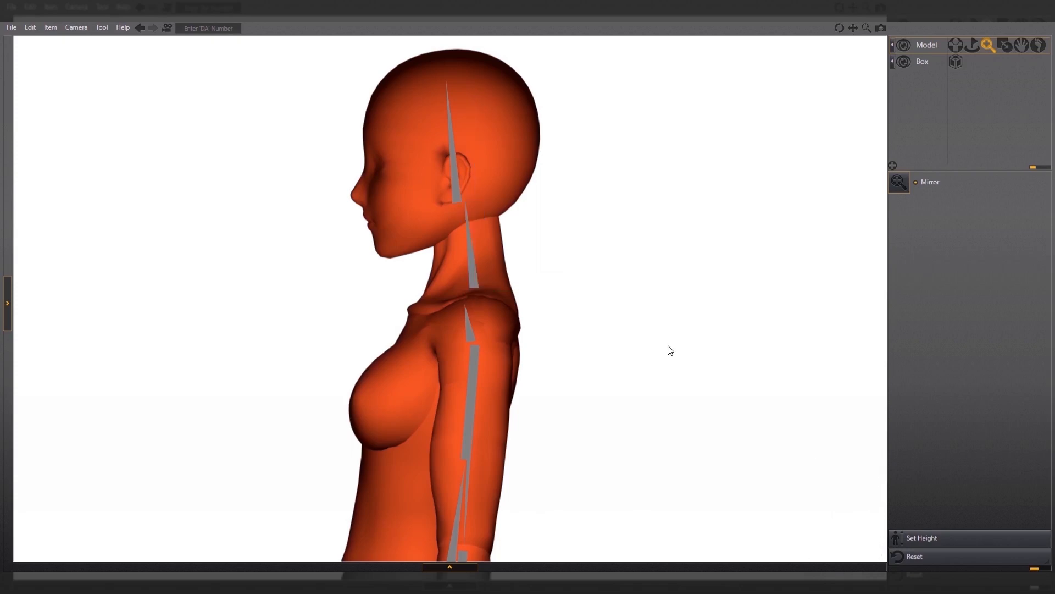
Select the head bone and adjust its thickness to about 0.93 in X and 0.99 in Y.
key(1)
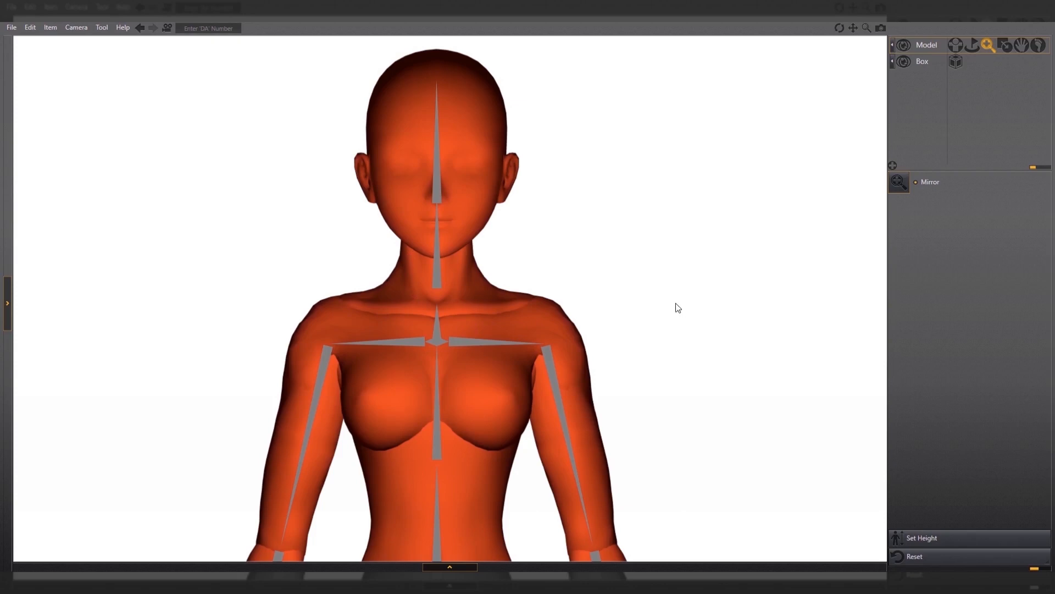
click(437, 184)
drag(438, 130, 444, 171)
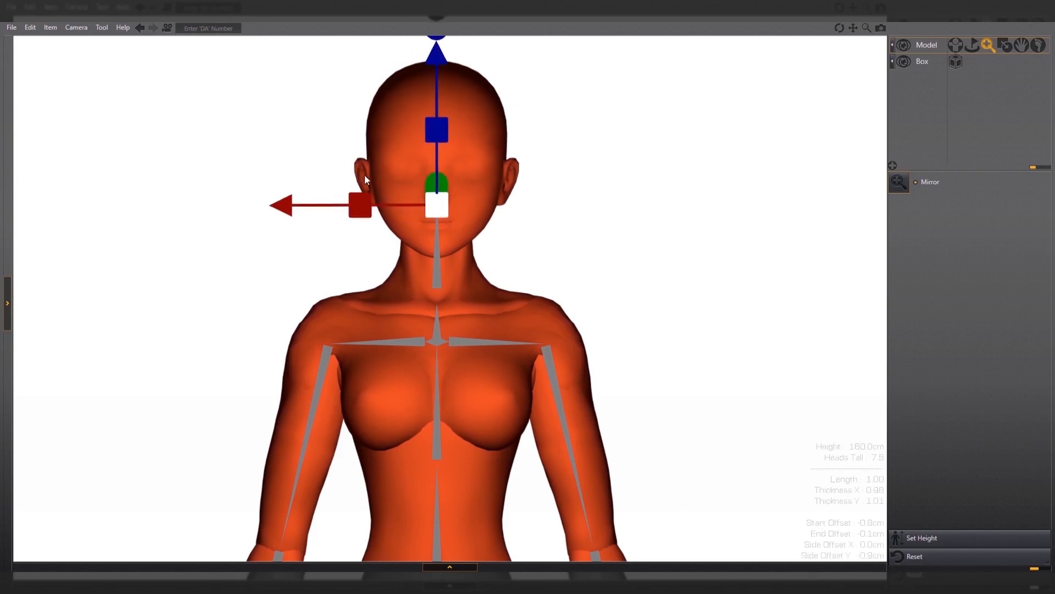
drag(361, 203, 384, 202)
key(KP_3)
mouse_move(535, 191)
mouse_down()
mouse_move(510, 192)
mouse_move(545, 191)
mouse_up()
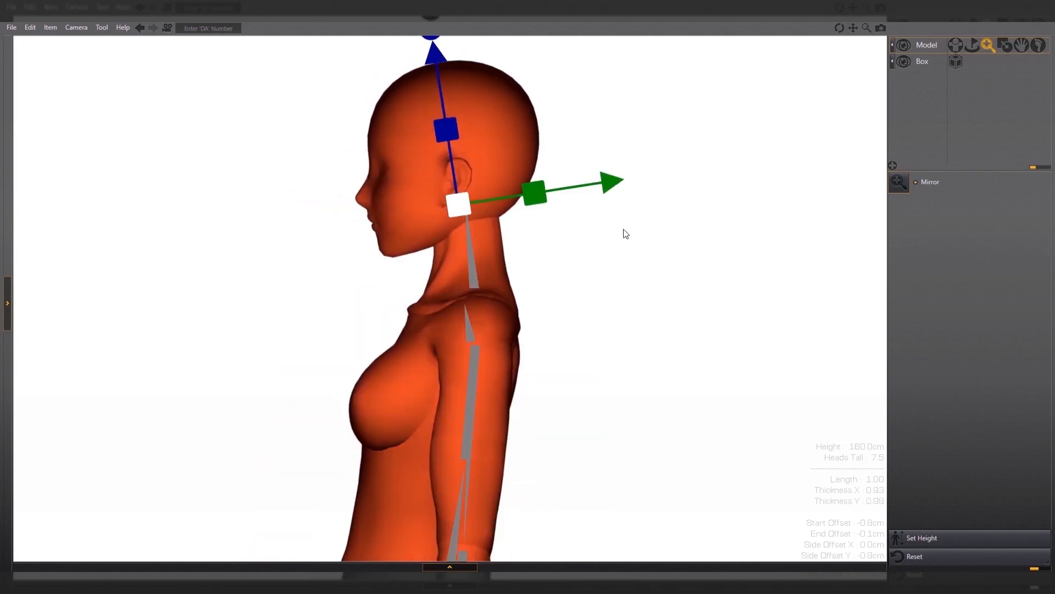
Raise the head bone by setting its start offset to about -0.1 cm and its end offset to about 1.0 cm.
drag(439, 54, 433, 16)
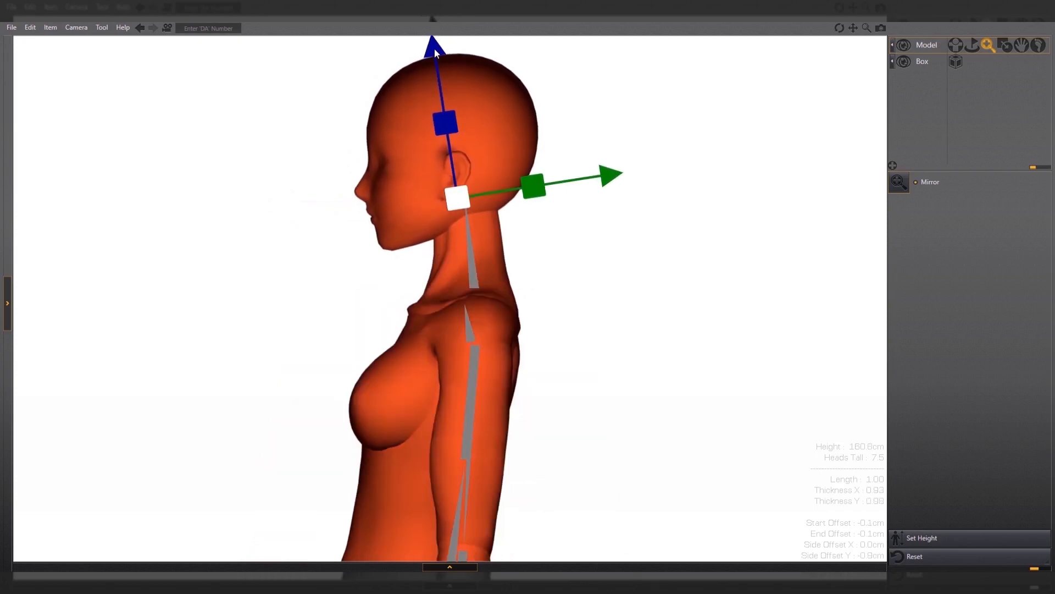
middle_drag(432, 44, 434, 86)
drag(434, 88, 441, 76)
key(KP_1)
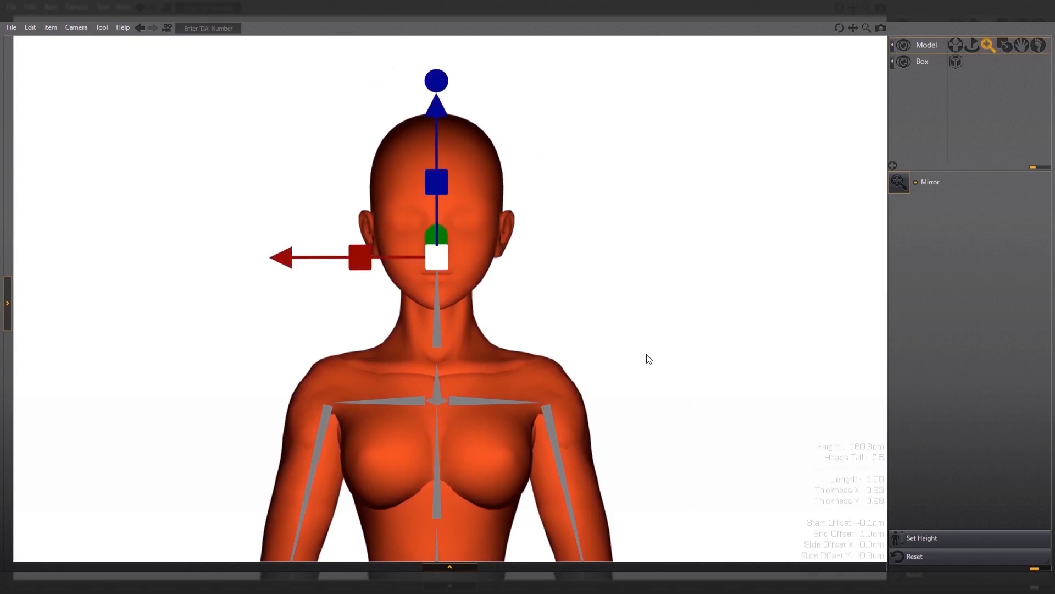
Scale the upper chest bone uniformly to about 0.94 and the mirrored collarbones to about 0.94 length and 0.93 thickness.
middle_drag(670, 440, 675, 407)
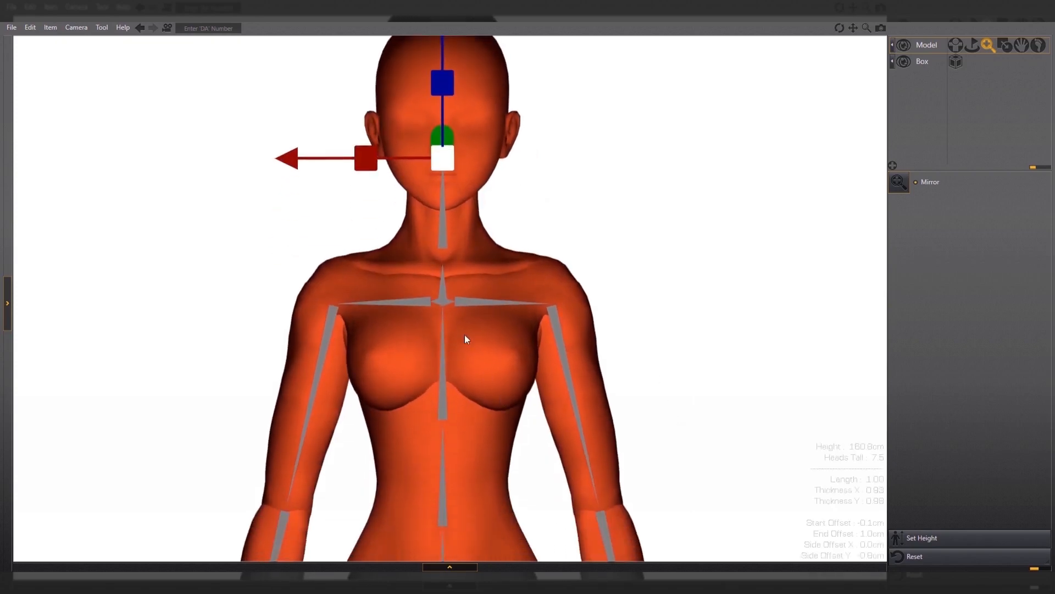
click(444, 297)
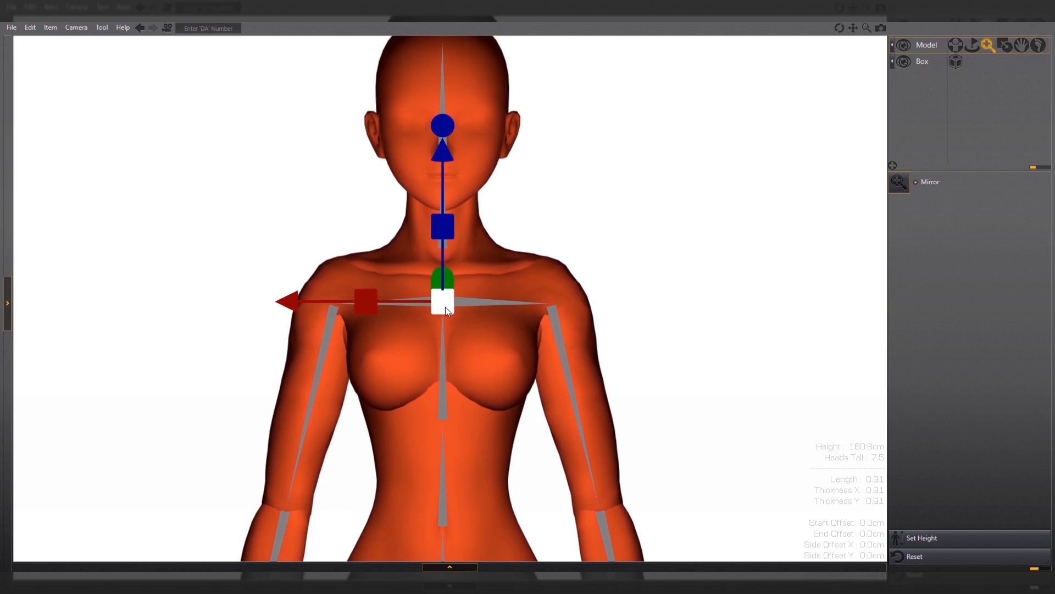
mouse_move(446, 308)
mouse_down()
mouse_move(424, 306)
mouse_move(453, 308)
mouse_up()
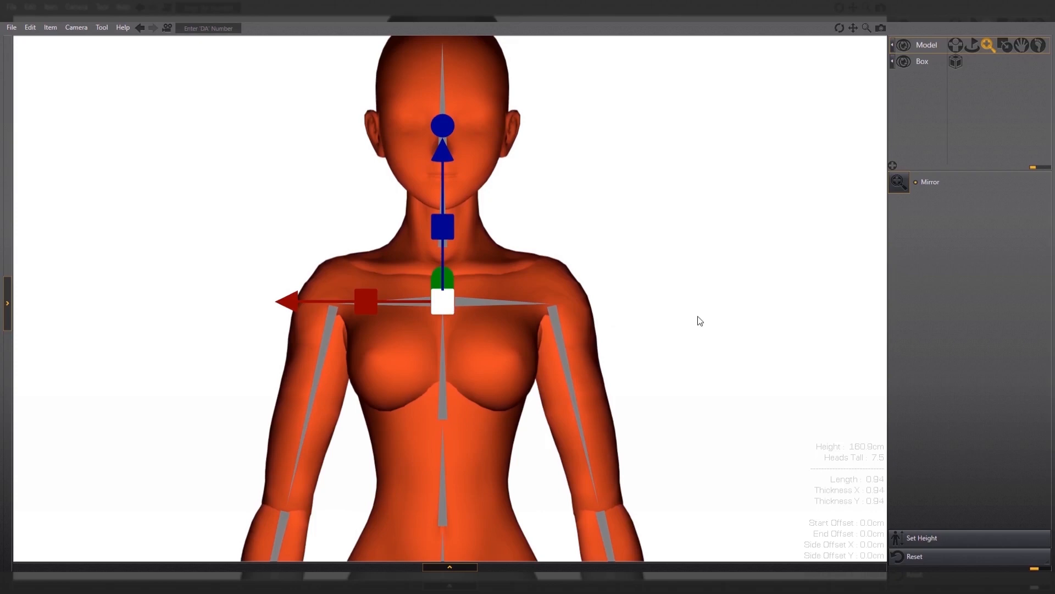
click(484, 305)
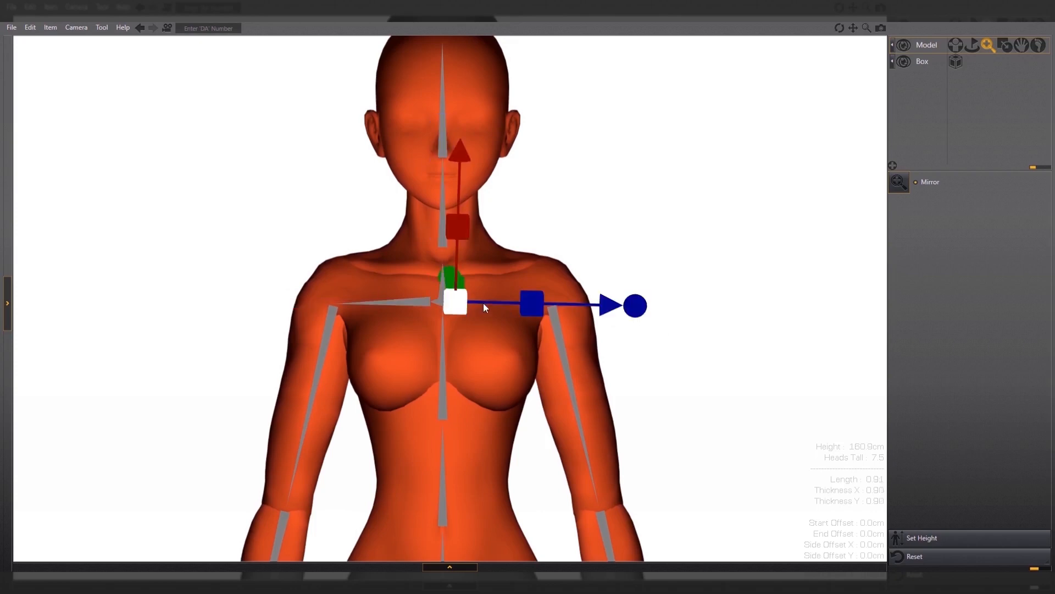
drag(457, 305, 464, 308)
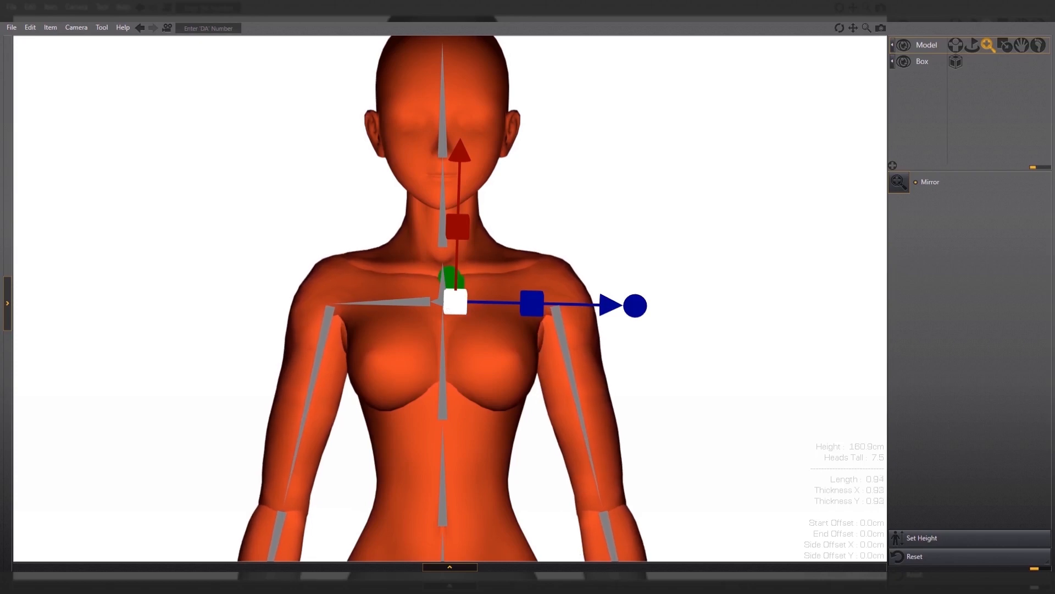
Select the rib cage bone and set its length to about 0.98 and its X and Y thickness to about 0.88.
click(444, 372)
drag(444, 344, 448, 324)
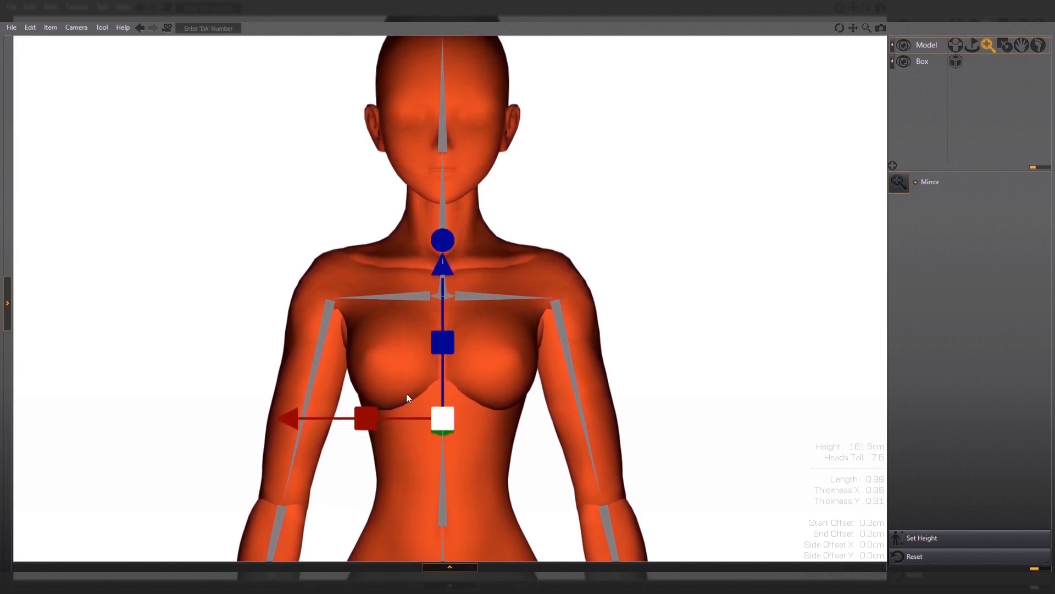
drag(368, 416, 346, 415)
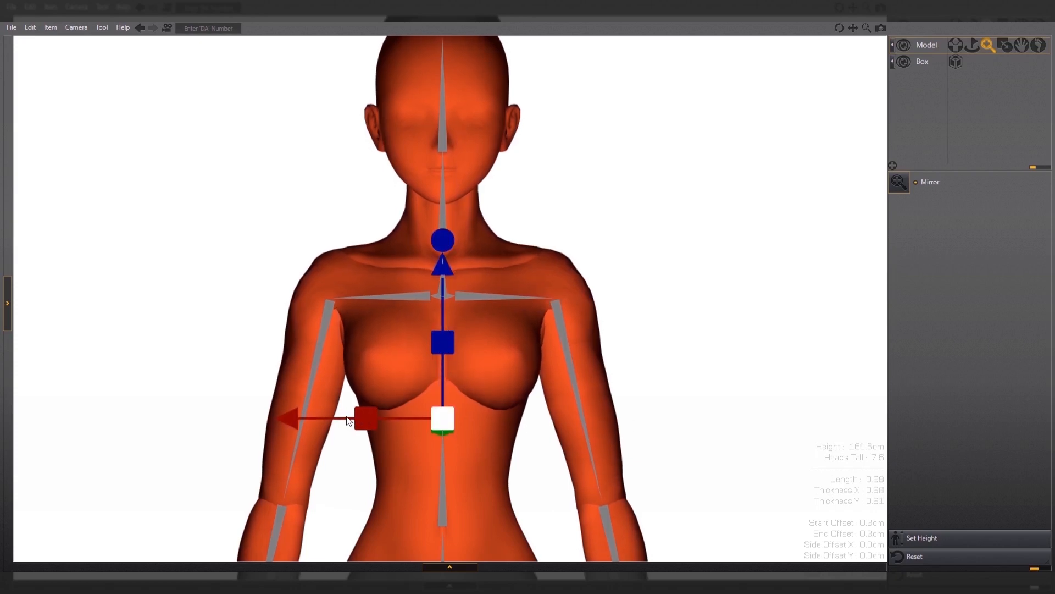
right_drag(348, 417, 445, 446)
drag(548, 423, 518, 417)
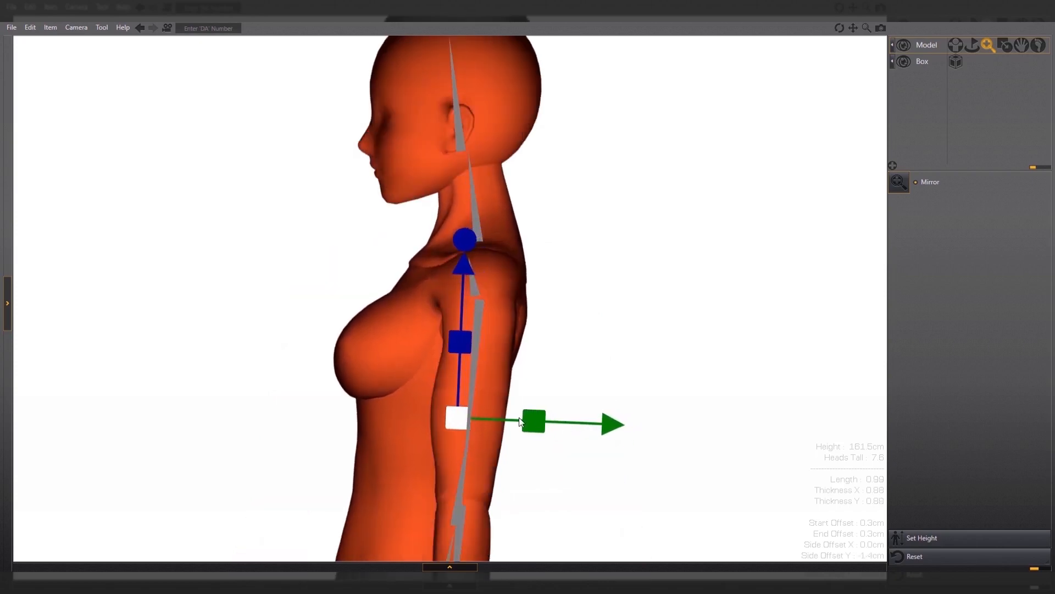
Lower the rib cage bone slightly, clear the selection and check the torso from the side and front.
drag(463, 270, 469, 274)
key(1)
click(747, 412)
key(3)
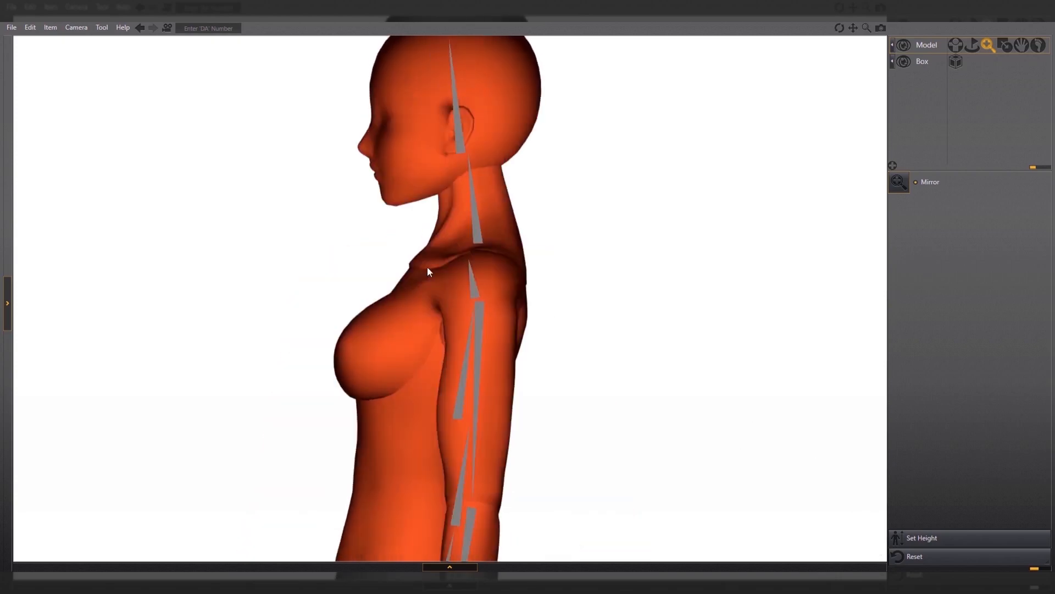
right_drag(665, 363, 688, 372)
key(1)
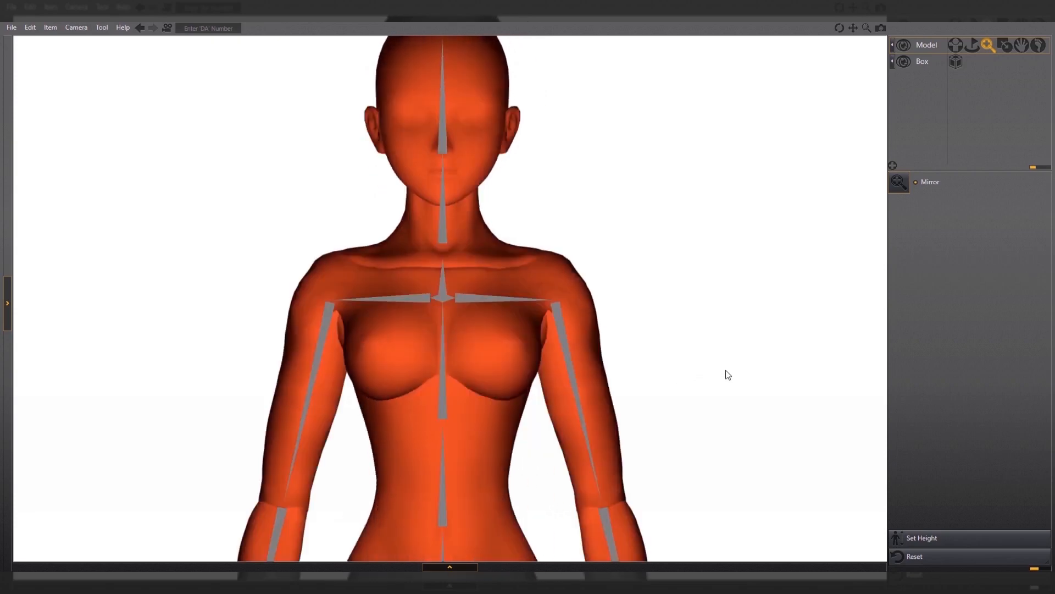
Adjust the waist bone to about 0.98 length, 0.88 X thickness and 0.81 Y thickness, with a 0.1 cm side offset Y.
middle_drag(731, 448, 725, 386)
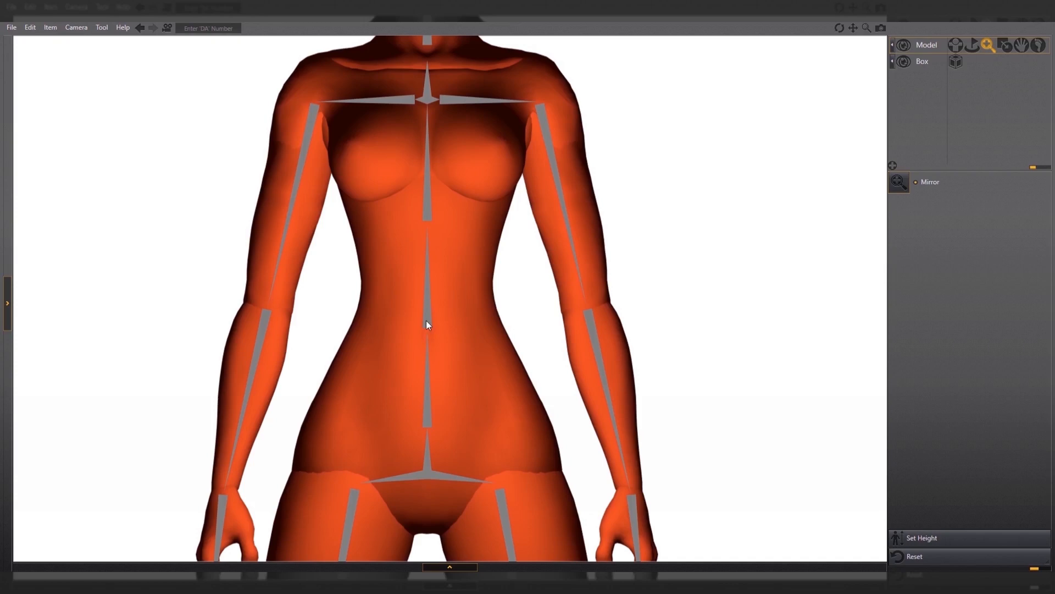
click(428, 324)
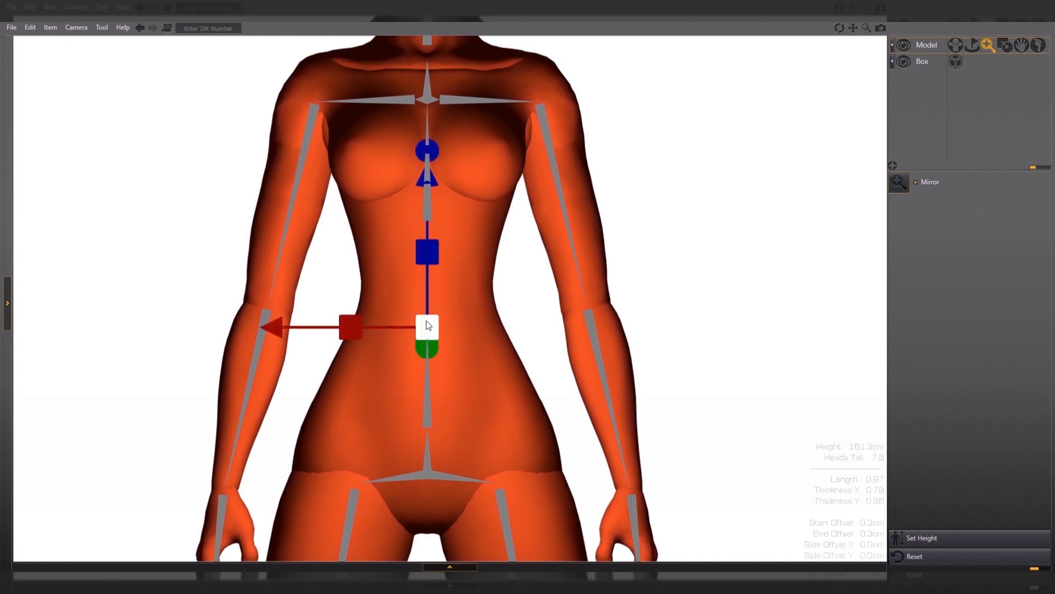
drag(430, 252, 431, 242)
drag(351, 329, 256, 320)
shift+right_drag(685, 370, 679, 366)
drag(531, 340, 609, 352)
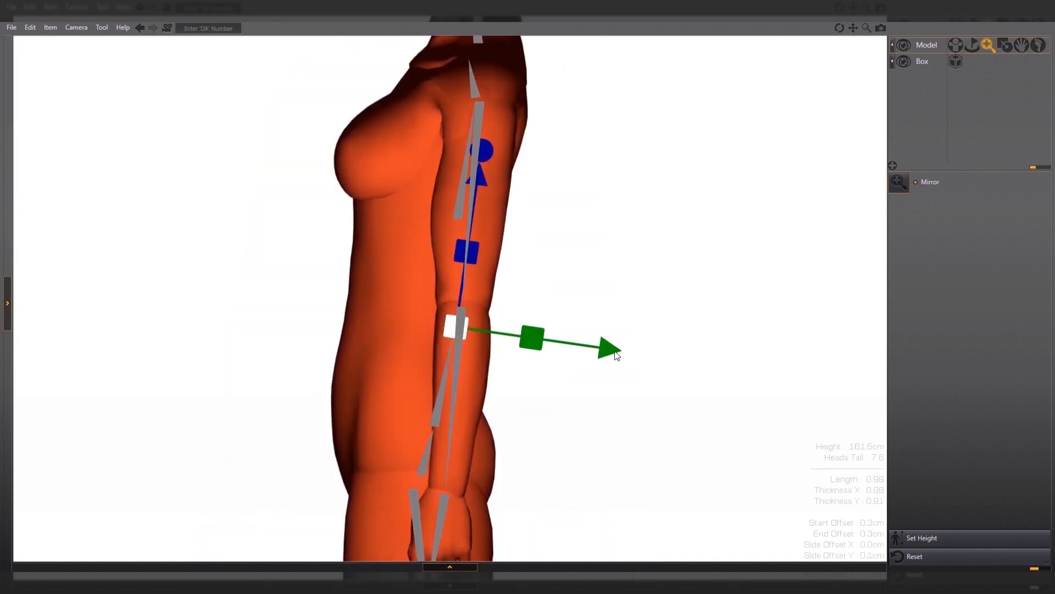
mouse_move(477, 190)
mouse_down()
mouse_move(461, 453)
mouse_move(483, 185)
mouse_up()
shift+right_drag(596, 288, 650, 316)
Shorten the lower spine bone and adjust its width and depth, and shift the pelvis bone backward.
click(432, 415)
drag(434, 352, 430, 364)
drag(277, 421, 292, 427)
shift+right_drag(665, 416, 610, 423)
drag(512, 448, 652, 459)
drag(476, 285, 493, 272)
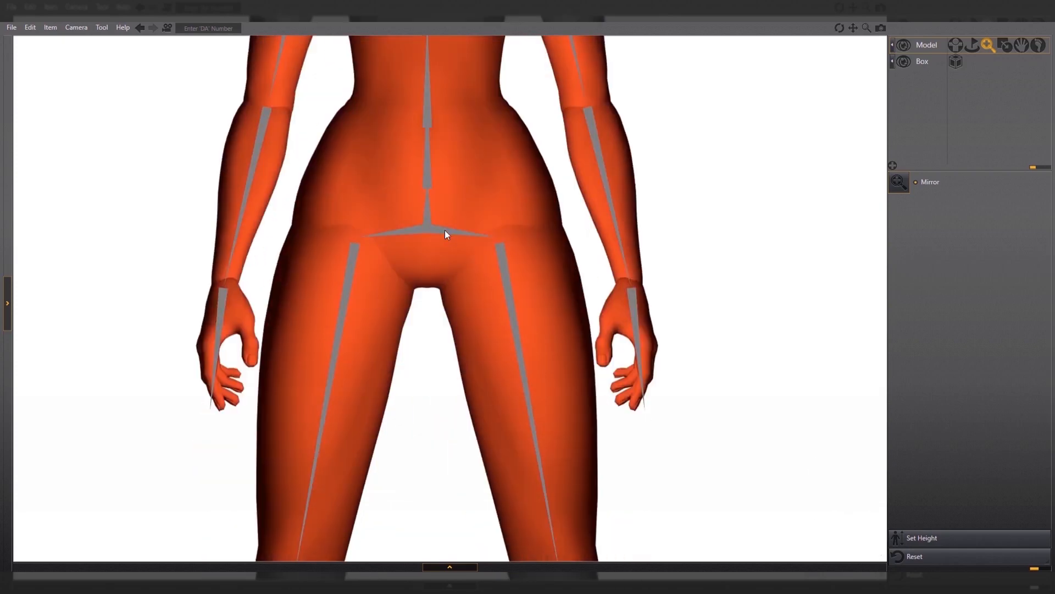
click(446, 230)
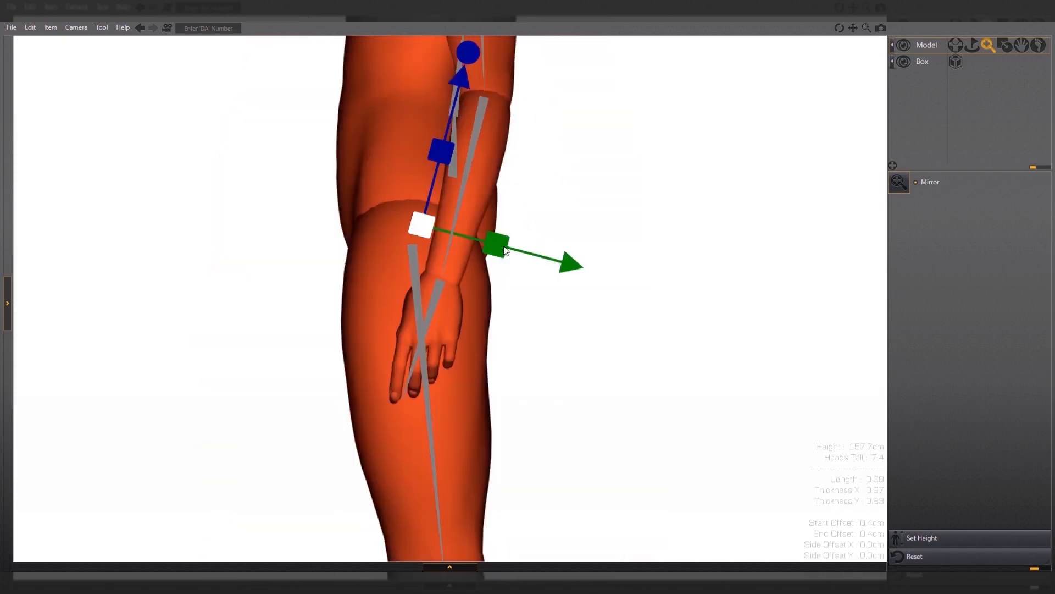
drag(569, 258, 641, 292)
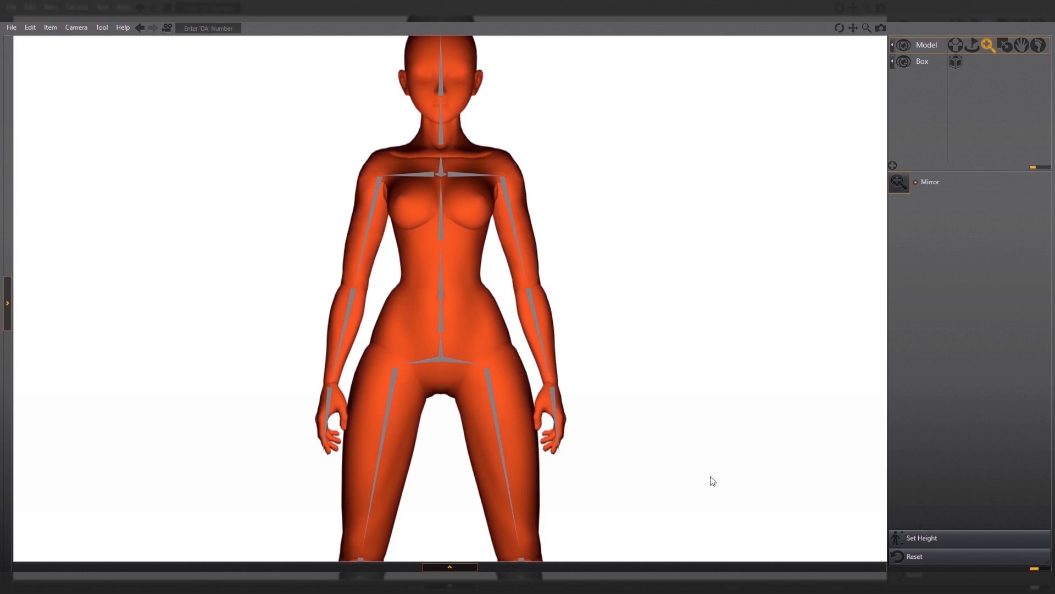
Lengthen the mirrored thigh bones and increase their X thickness to about 1.03.
scroll(687, 473, down, 2)
middle_drag(693, 477, 695, 354)
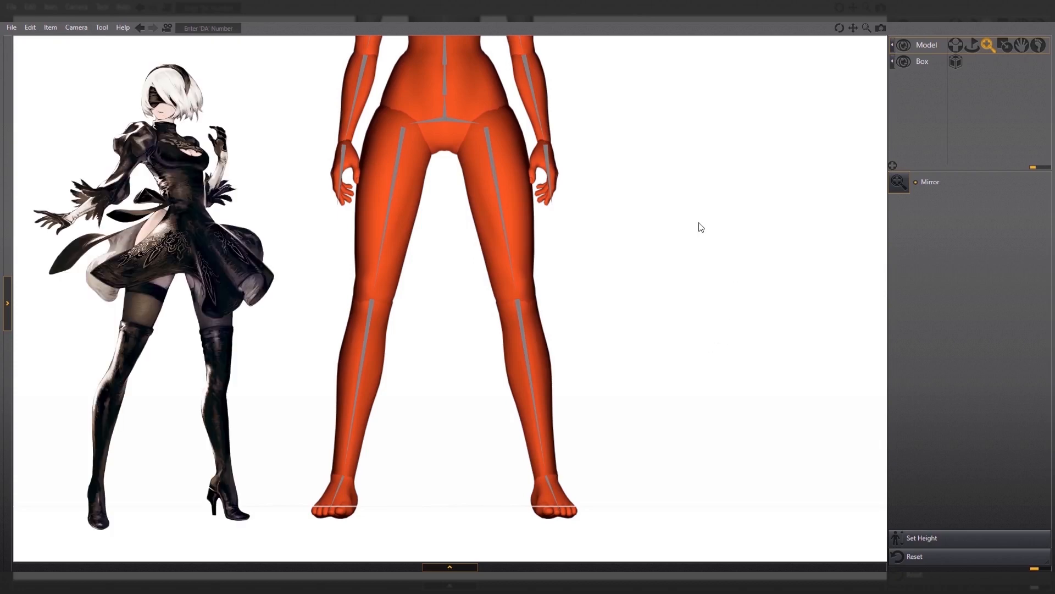
click(492, 171)
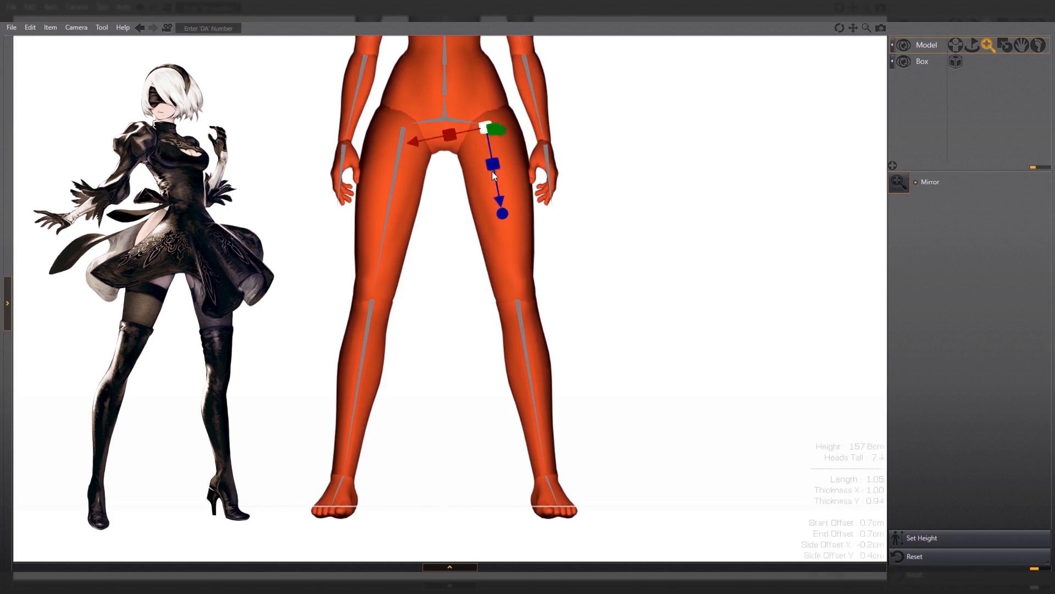
drag(492, 170, 500, 196)
drag(452, 133, 380, 138)
Refine the thighs to about 1.14 length and 1.03 Y thickness, with start offset -0.4 cm, side offset X 1.0 cm and Y -0.2 cm.
key(3)
click(356, 136)
click(435, 143)
drag(443, 166, 448, 145)
drag(446, 209, 444, 196)
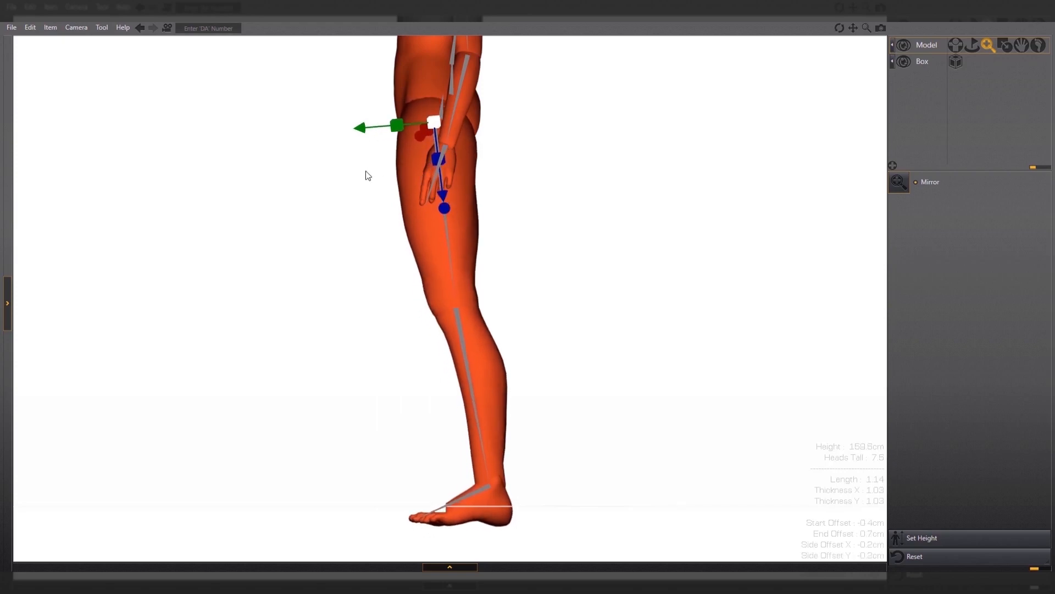
key(1)
drag(414, 138, 367, 144)
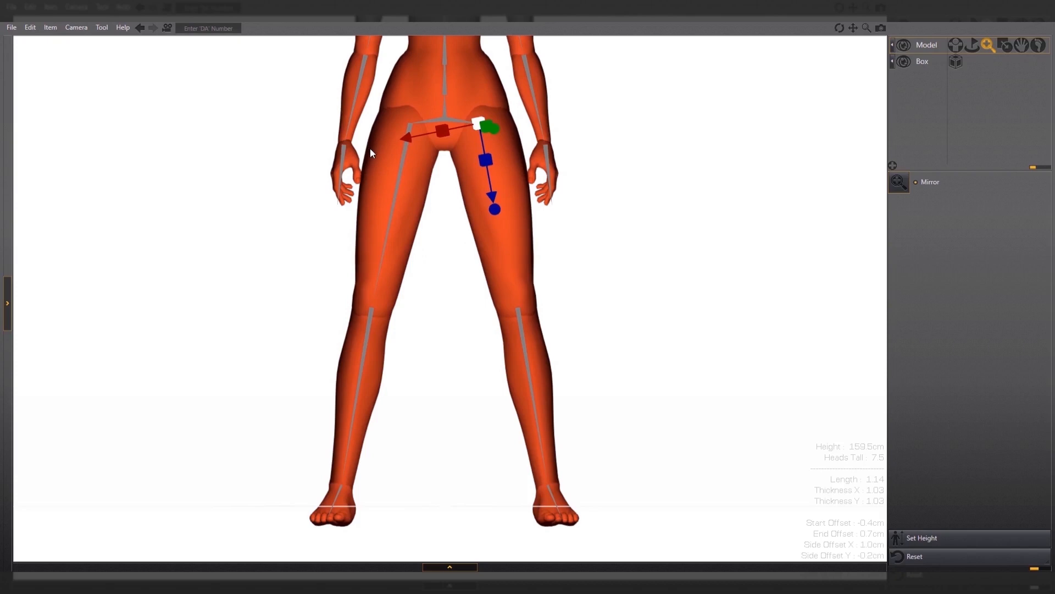
Lengthen the mirrored lower leg bones from the knees downward, checking them in side view.
click(489, 327)
key(3)
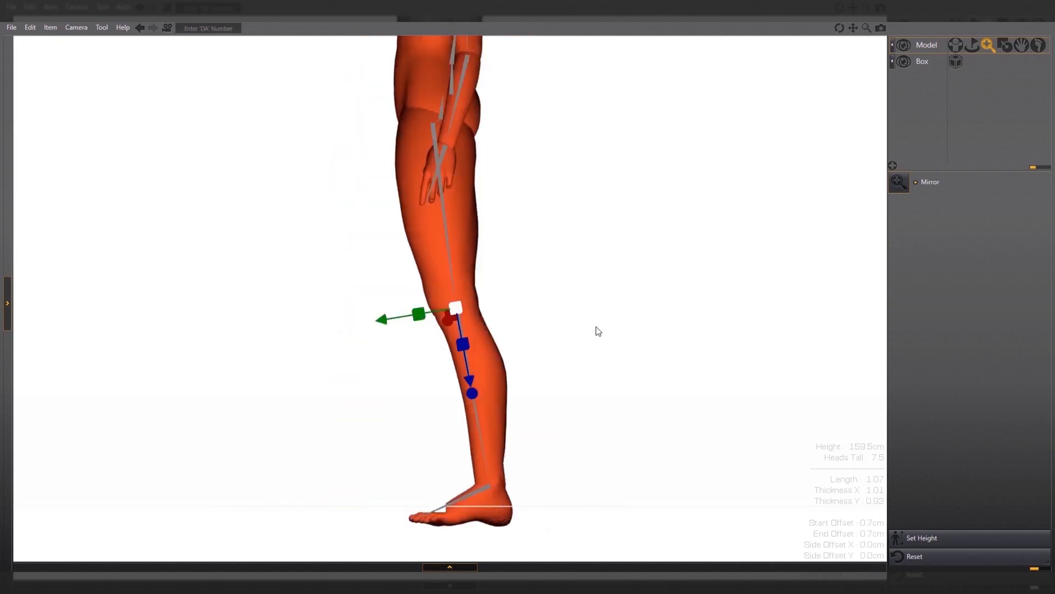
drag(466, 374, 473, 439)
click(365, 458)
Extend the mirrored foot bones to an end offset of about 2.1 cm.
key(1)
click(552, 498)
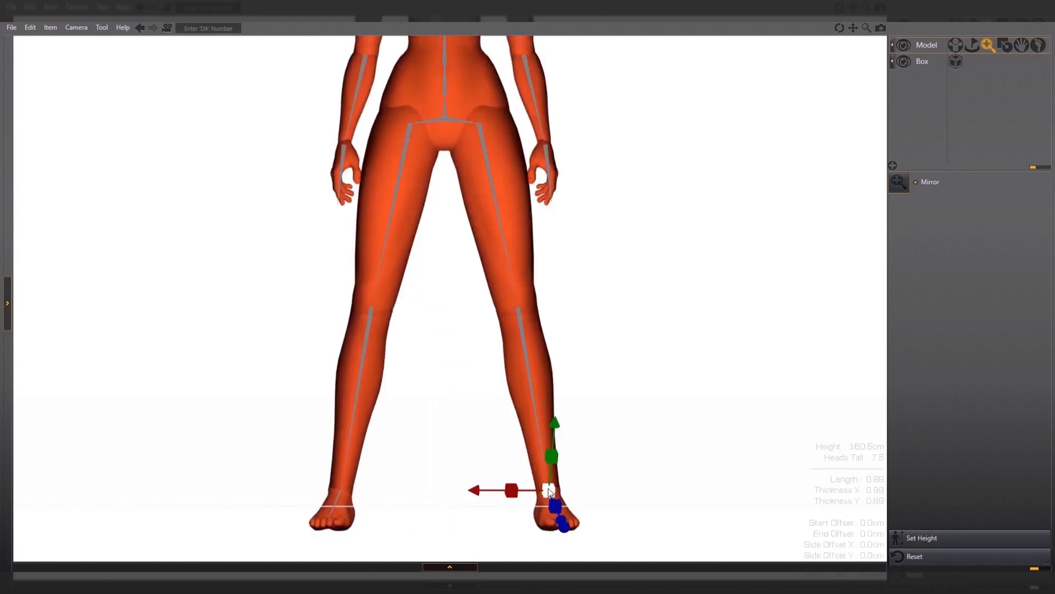
drag(561, 523, 571, 556)
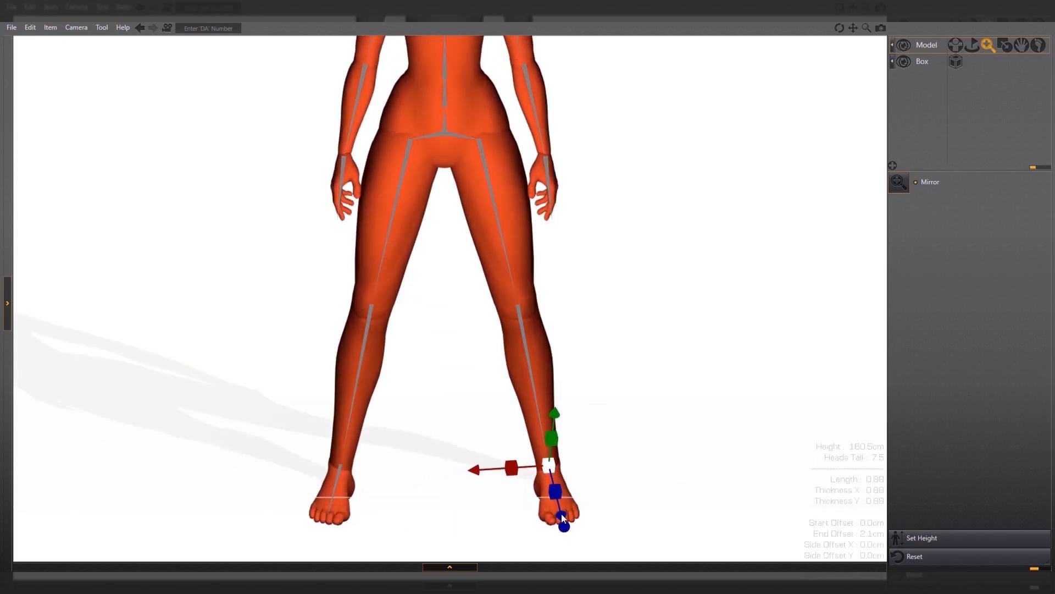
click(595, 442)
key(1)
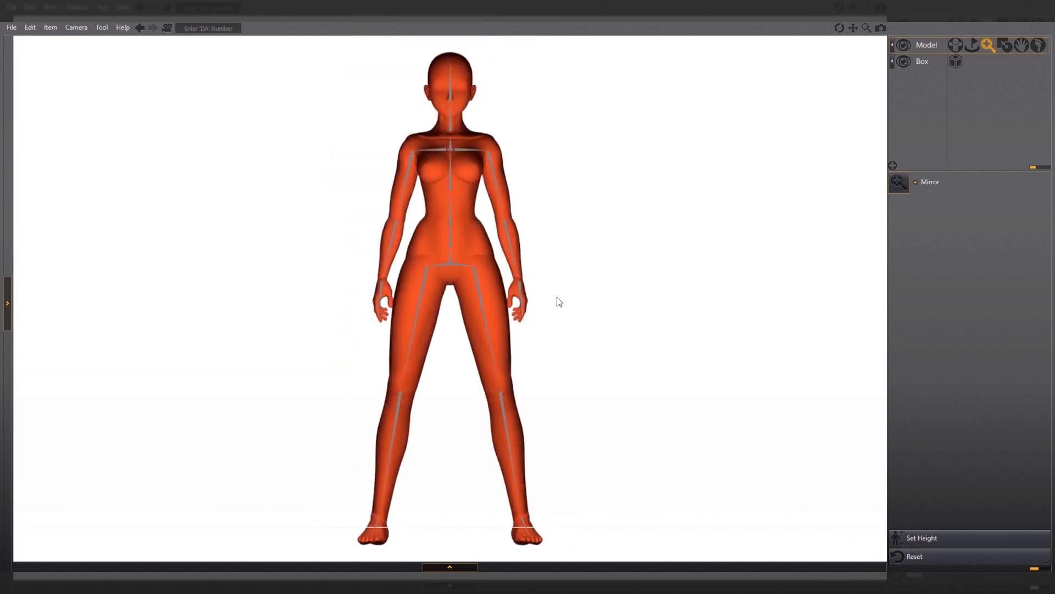
Pose the model's left hand against the side of the face and rotate the wrist to compare hand and head size.
scroll(537, 290, up, 5)
scroll(693, 242, down, 4)
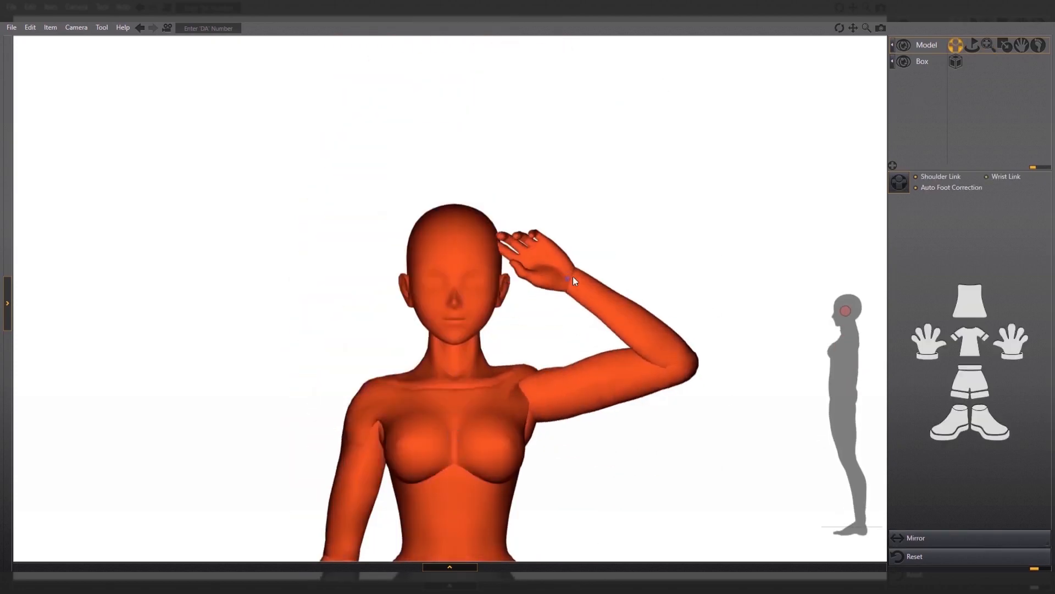
drag(573, 281, 542, 304)
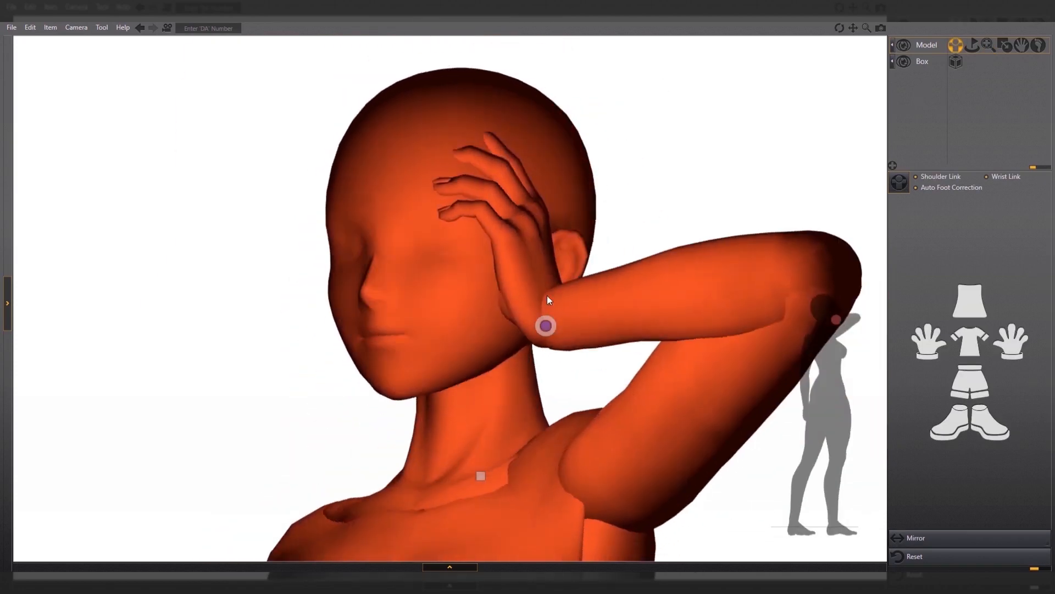
click(599, 275)
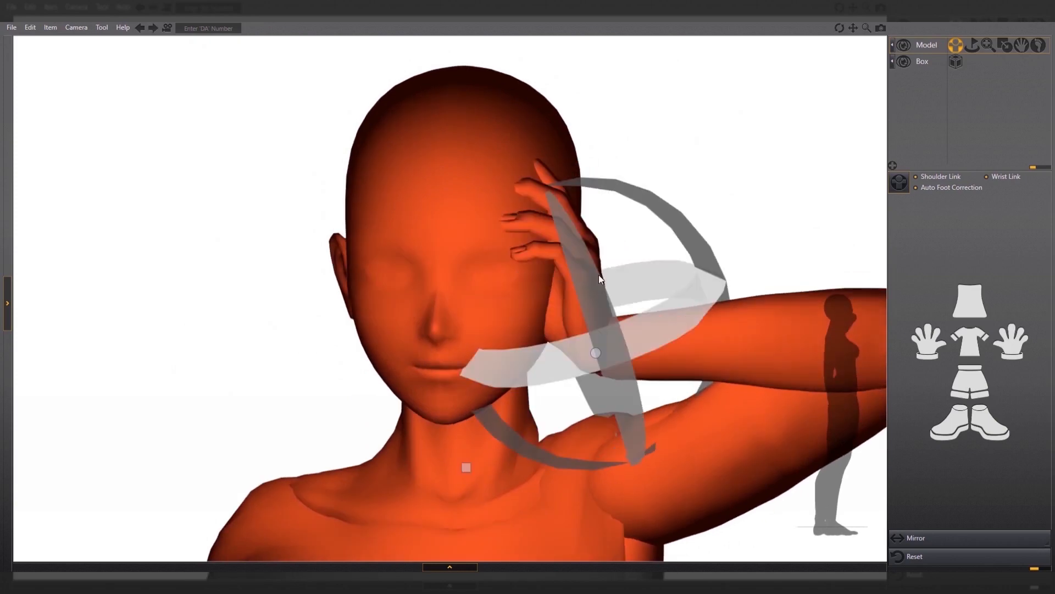
drag(598, 275, 669, 375)
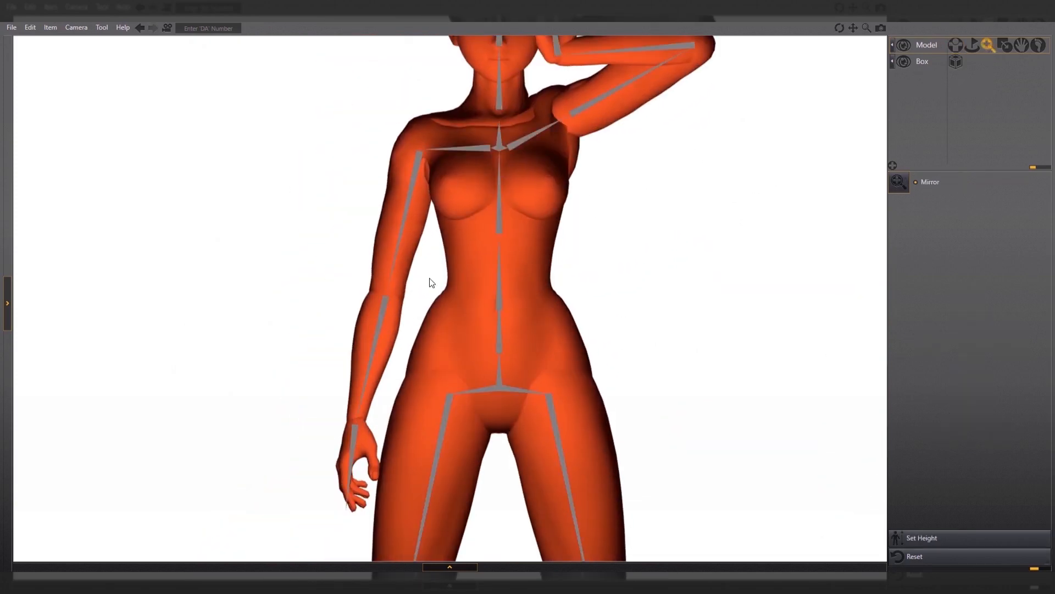
Increase the mirrored upper arm bones' X thickness, and enlarge and lengthen the mirrored hand bones.
click(404, 226)
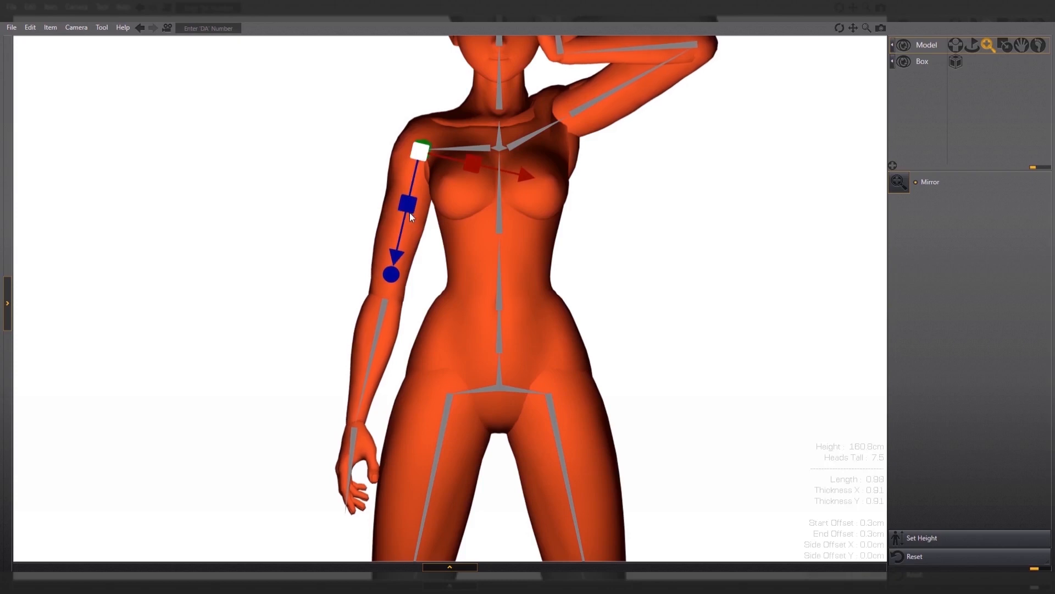
drag(470, 167, 488, 175)
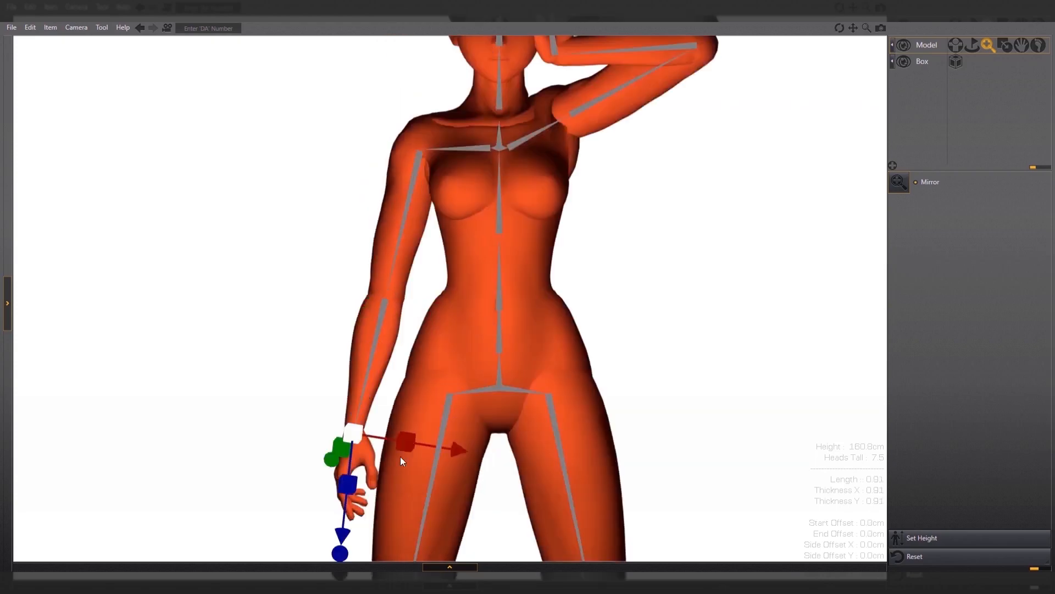
right_drag(400, 456, 451, 442)
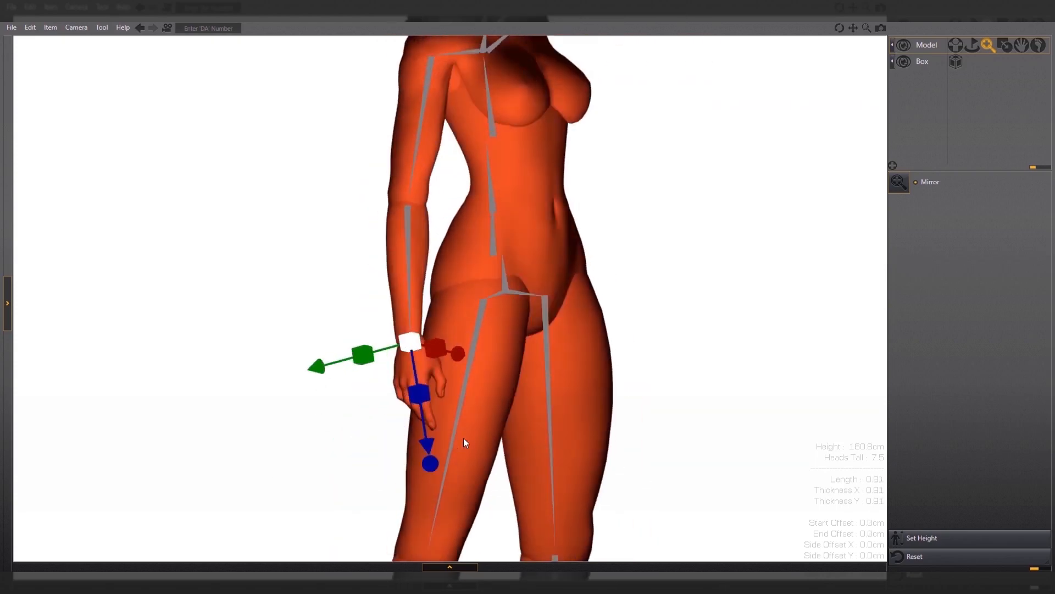
drag(422, 400, 420, 418)
drag(410, 344, 494, 356)
drag(430, 444, 429, 454)
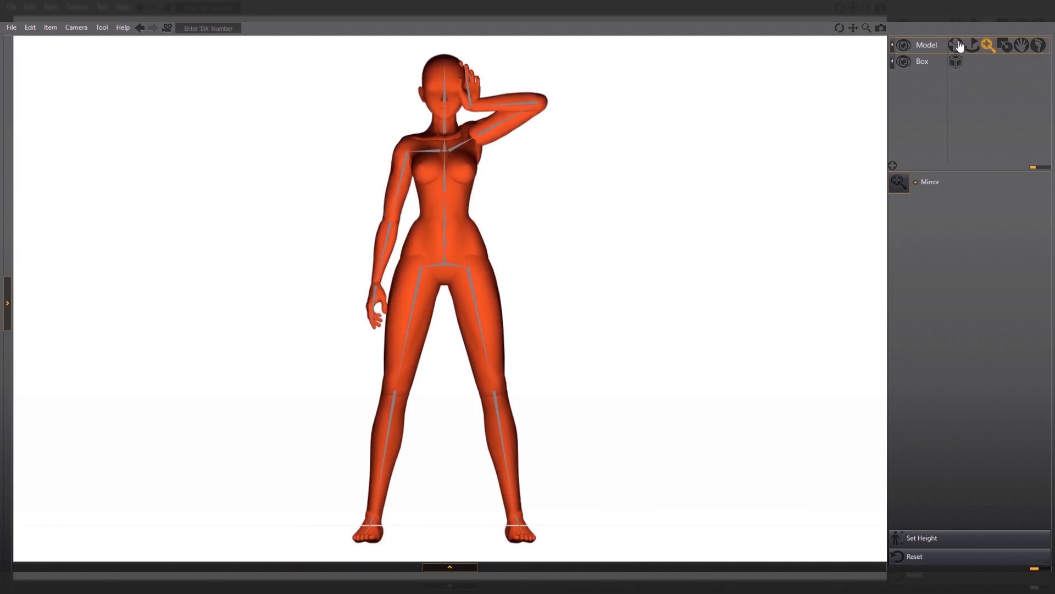
Reset the model's pose to the default standing stance and deselect the model.
click(956, 45)
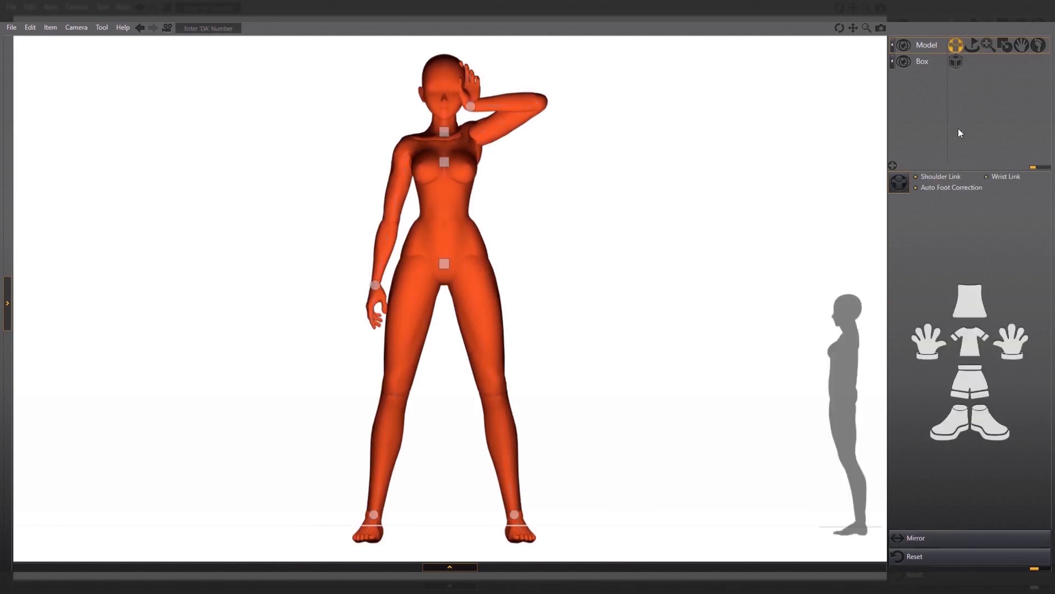
click(916, 558)
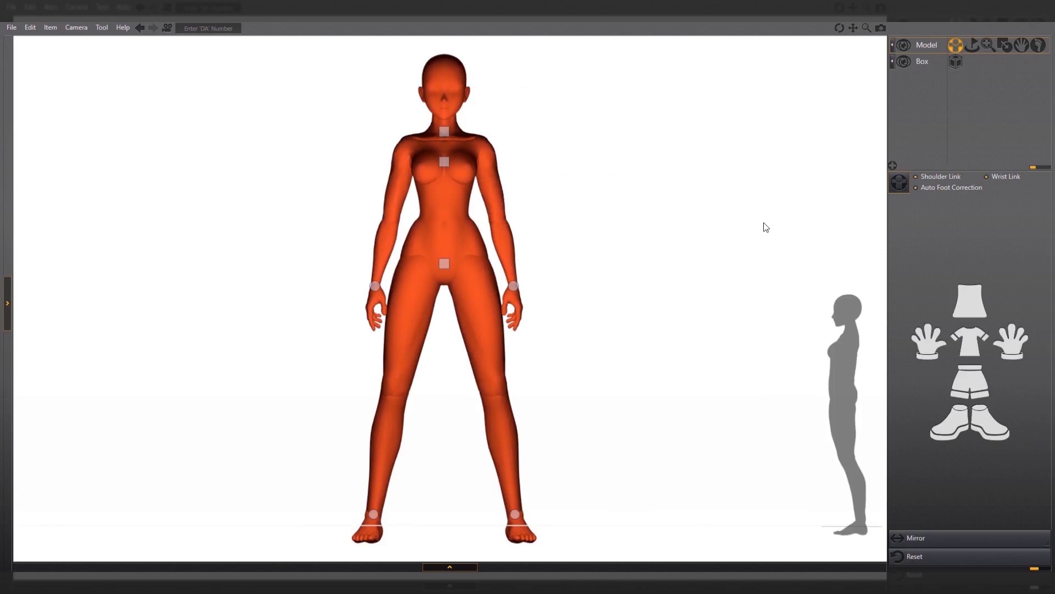
click(923, 126)
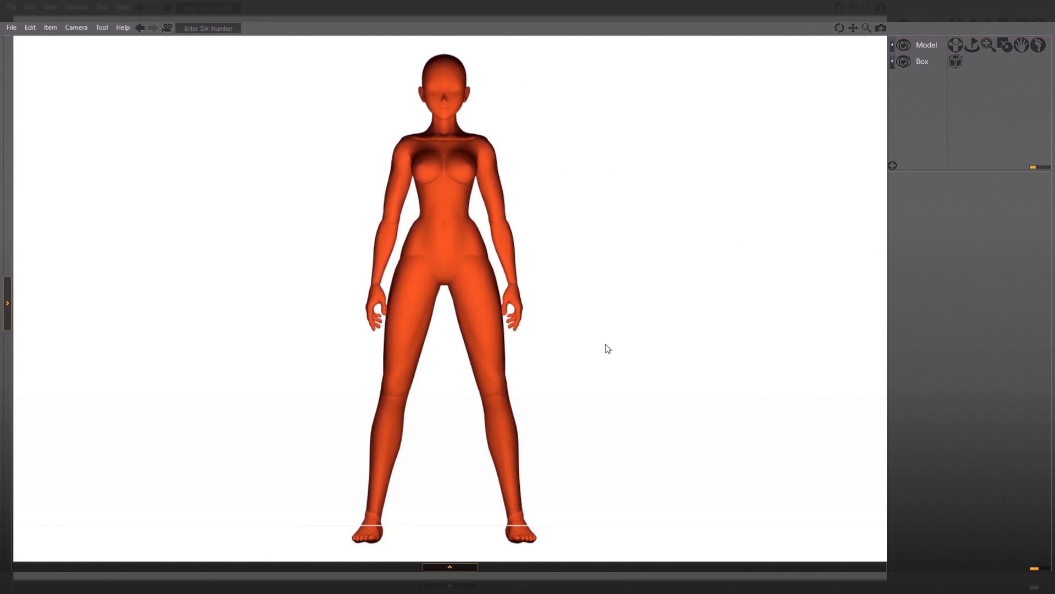
mouse_move(629, 360)
right_down()
mouse_move(570, 363)
mouse_move(702, 365)
mouse_move(625, 369)
right_up()
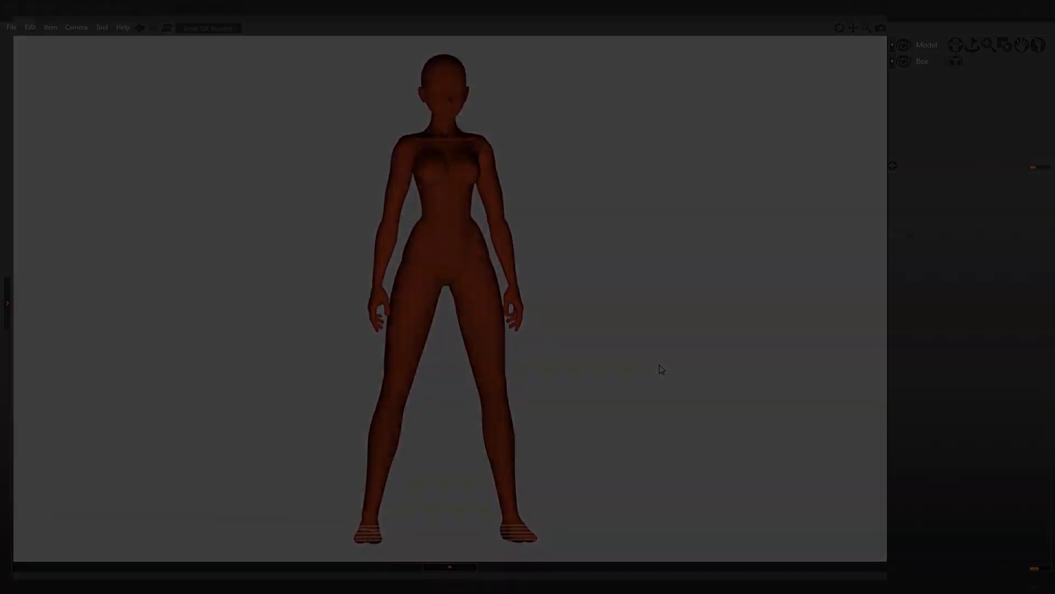
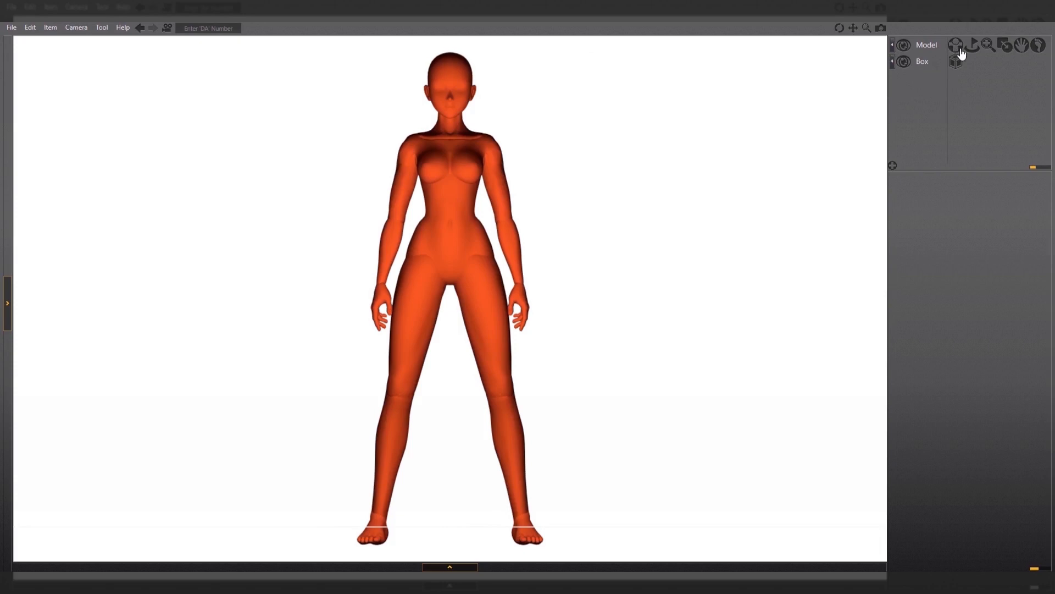
Try raising the model's left wrist above the head with Shoulder Link on, and undo the move.
click(956, 46)
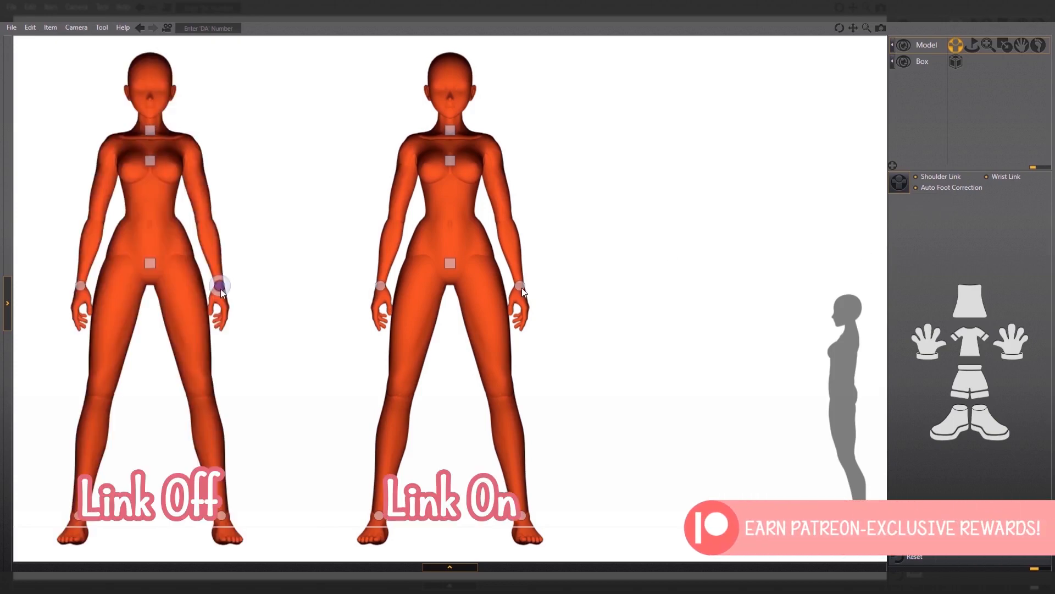
drag(522, 288, 542, 28)
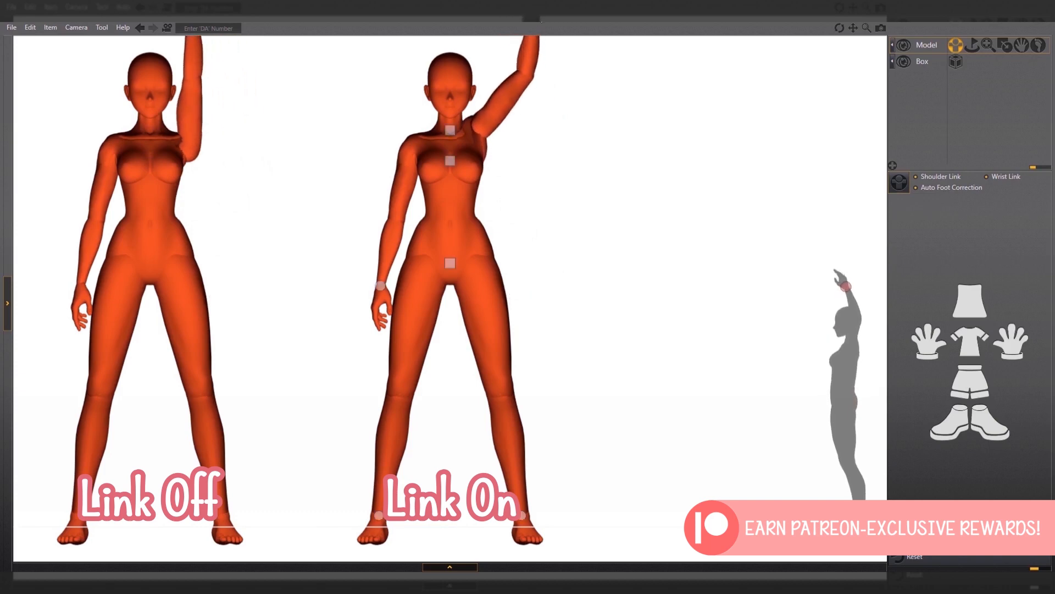
key(ctrl+z)
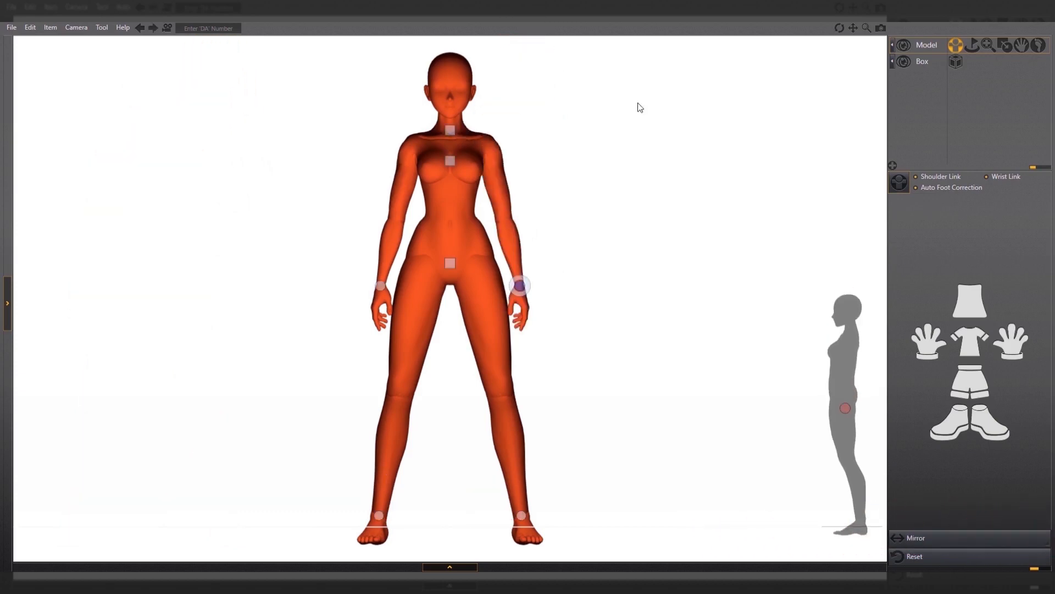
Try rotating the model's left hand with Wrist Link on, and undo the rotations.
scroll(644, 277, up, 1)
scroll(645, 277, up, 5)
click(706, 279)
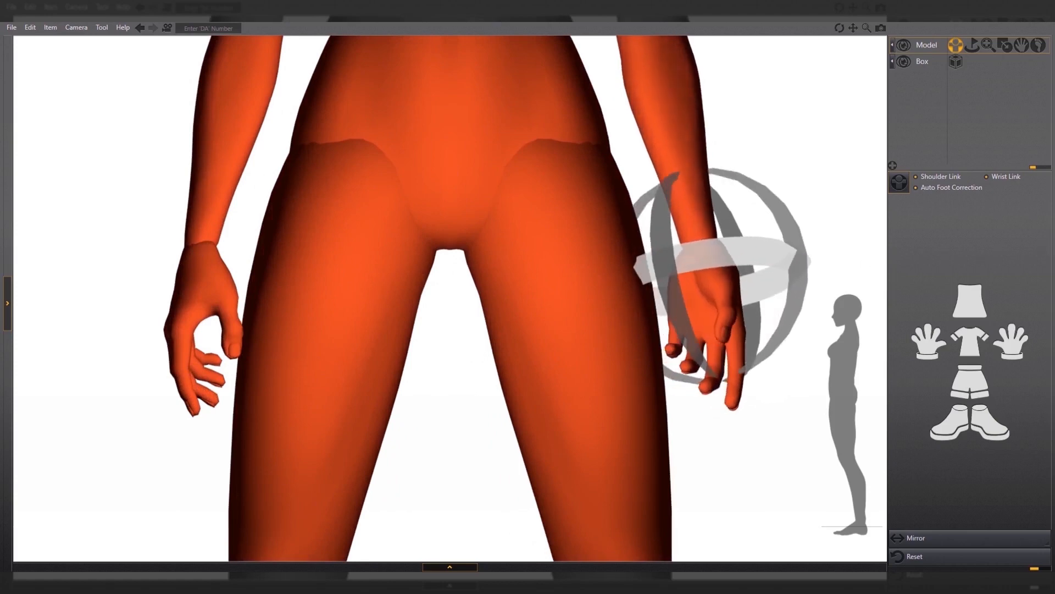
drag(334, 322, 159, 378)
drag(701, 270, 941, 277)
key(ctrl+z)
key(ctrl+z)
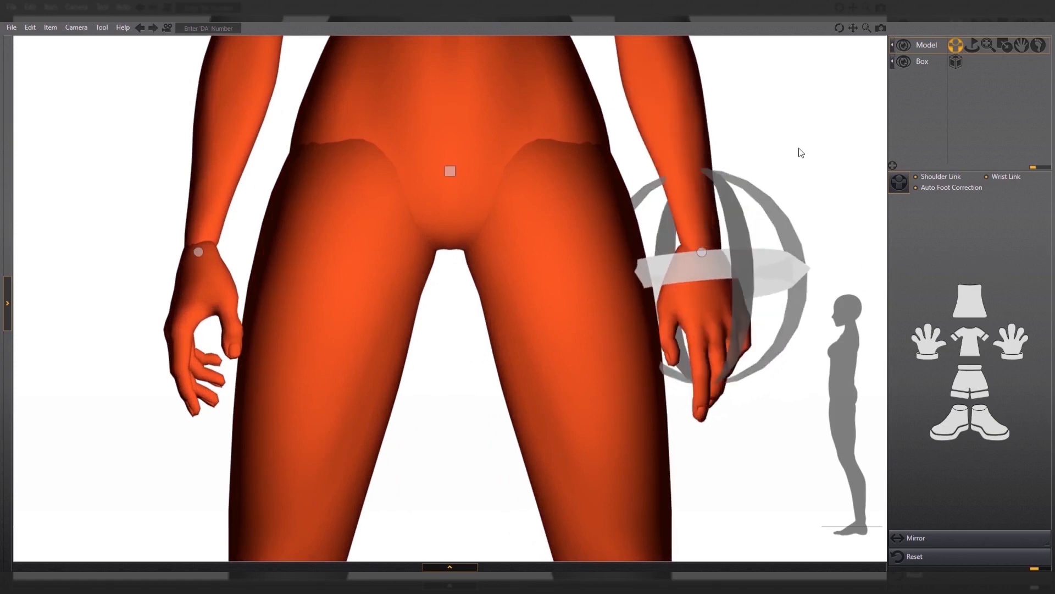
Turn off Wrist Link, try the same left hand rotation, and undo it.
click(988, 182)
drag(797, 260, 977, 277)
key(ctrl+z)
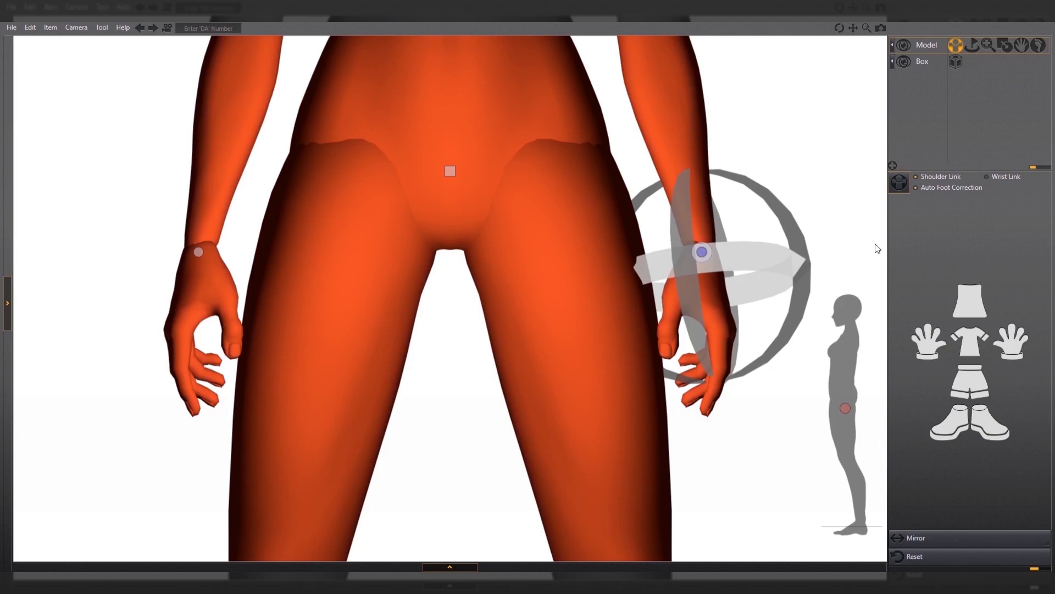
click(825, 160)
key(f)
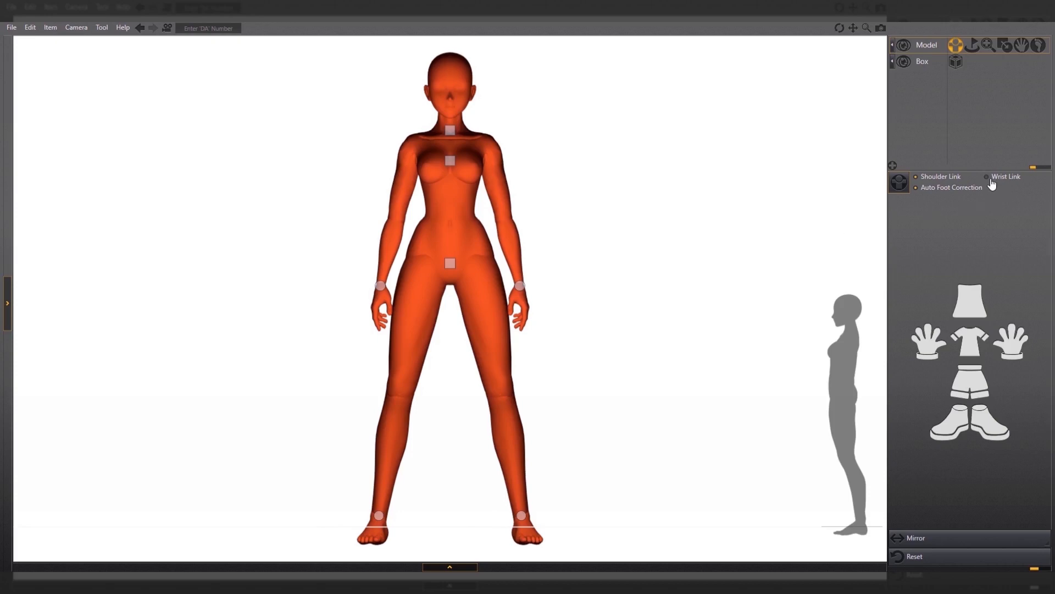
Try turning the whole model about its vertical axis and tilting it sideways with the transform handles, undoing each change.
mouse_move(961, 196)
click(973, 47)
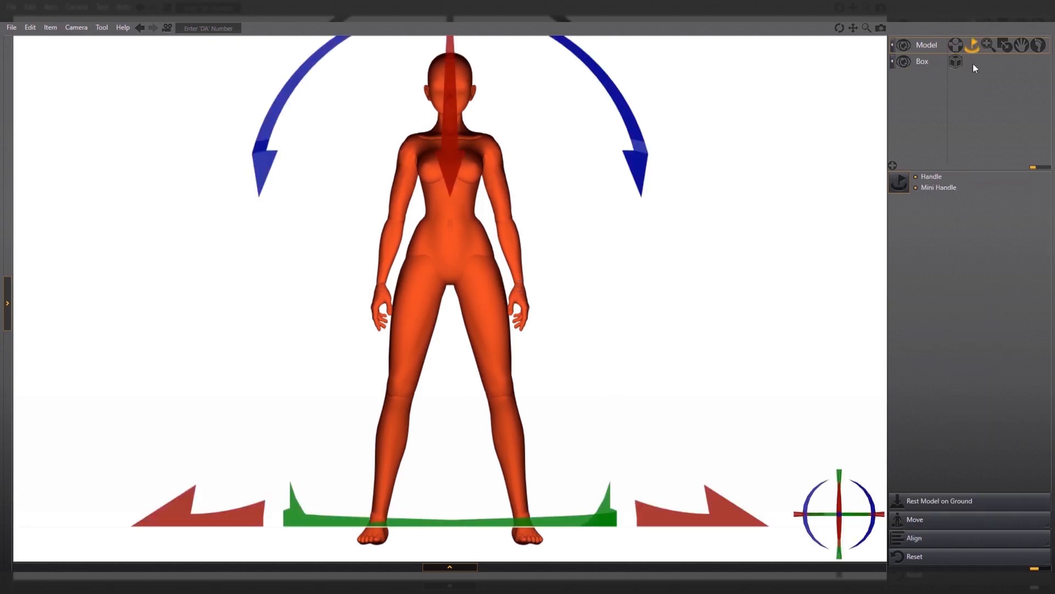
scroll(660, 323, down, 5)
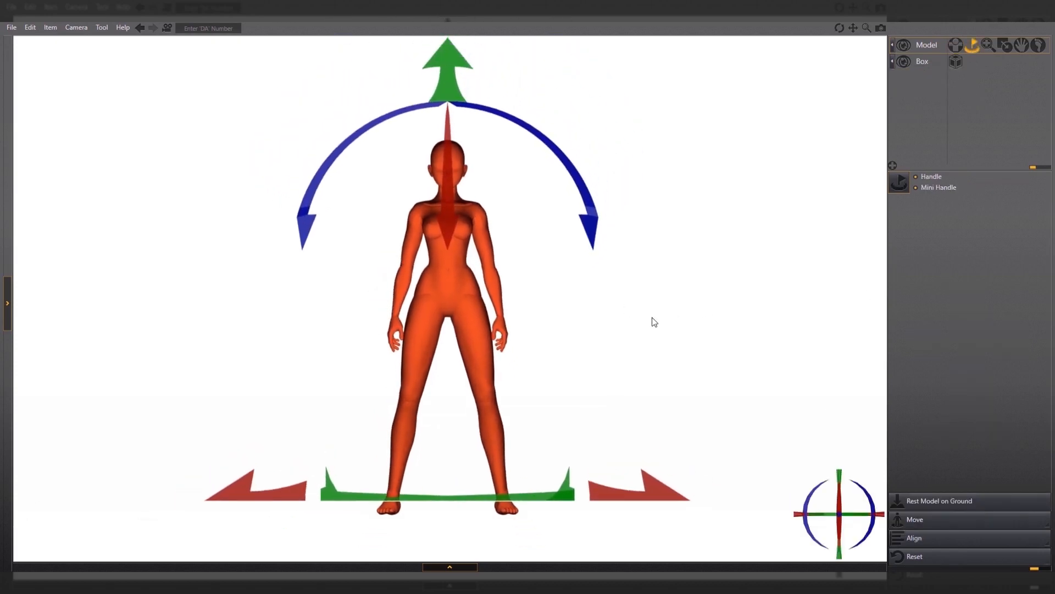
drag(546, 494, 640, 492)
key(ctrl+z)
key(ctrl+z)
mouse_move(545, 144)
mouse_down()
mouse_move(582, 194)
mouse_move(544, 146)
mouse_up()
key(ctrl+z)
Try tilting the whole model forward, raising it and turning it with the mini handle, undoing each change.
drag(449, 166, 449, 376)
key(ctrl+z)
drag(451, 73, 455, 34)
key(ctrl+z)
drag(847, 517, 890, 513)
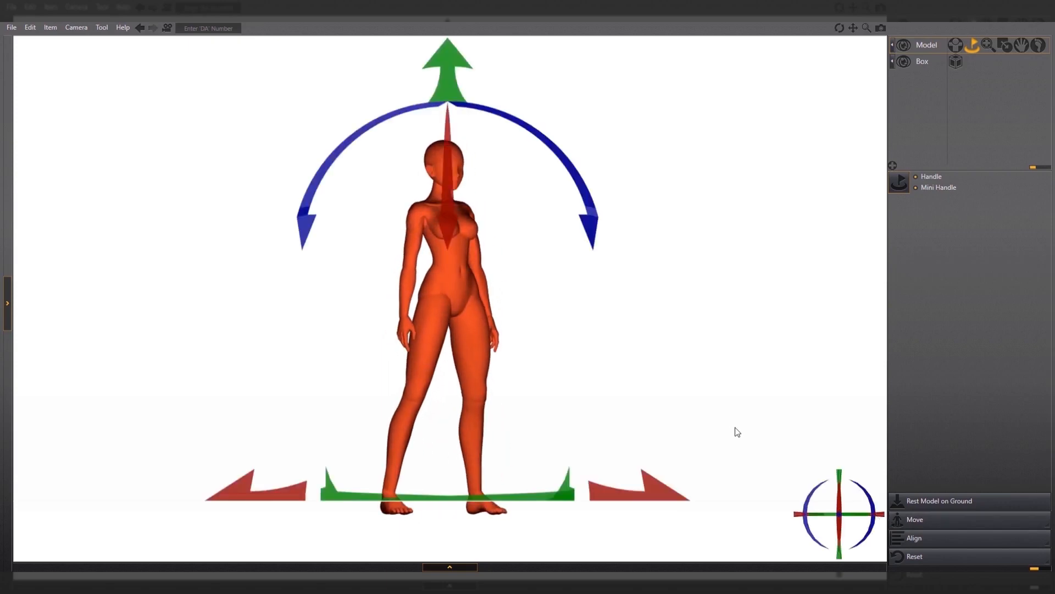
key(ctrl+z)
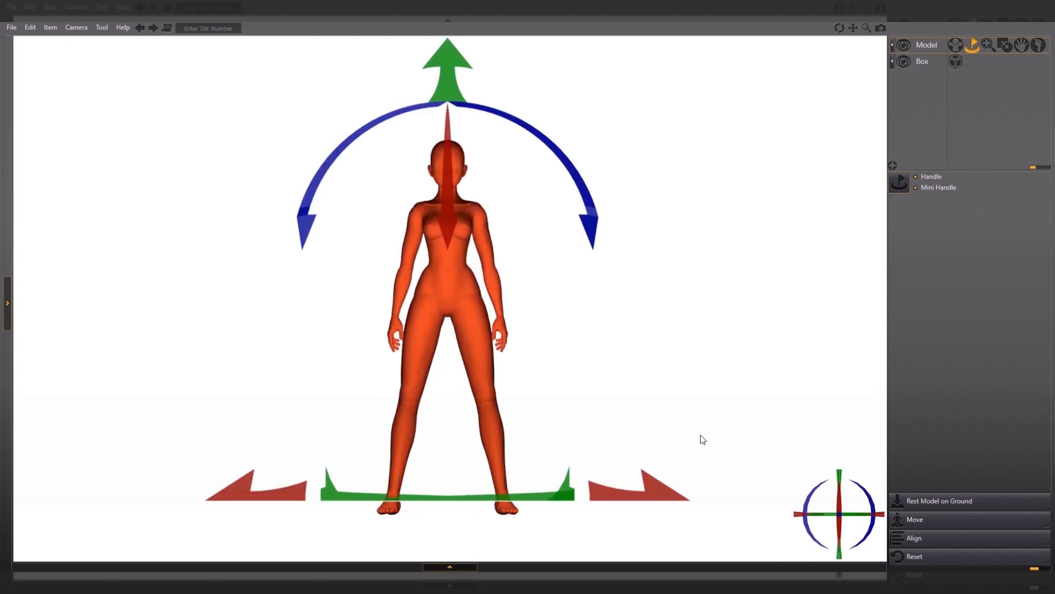
Rest the model on the ground.
click(1003, 508)
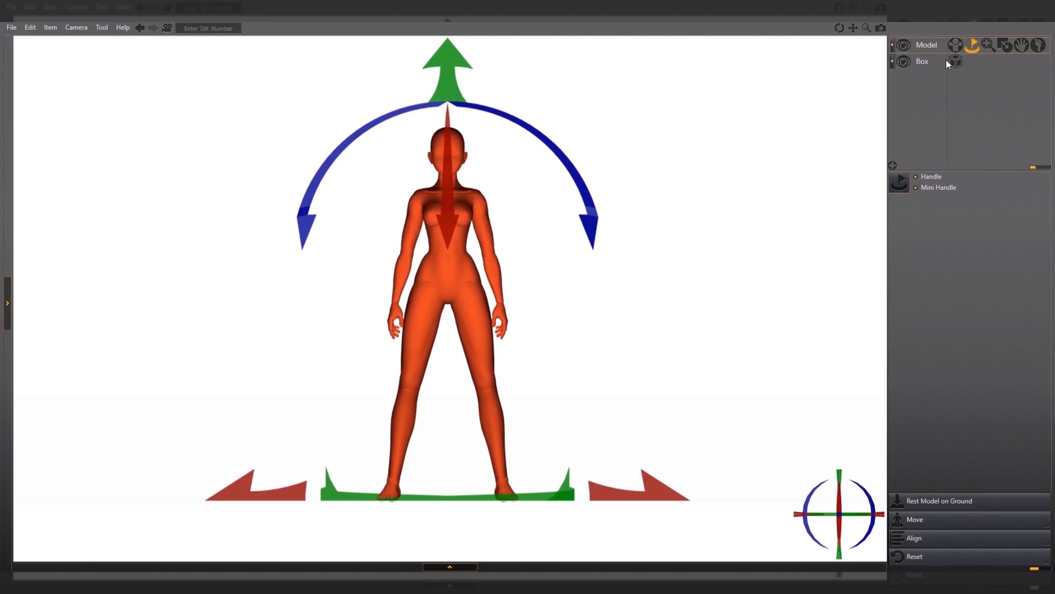
Try lowering the pelvis control point until the model is in a deep squat, and undo the pose.
click(956, 46)
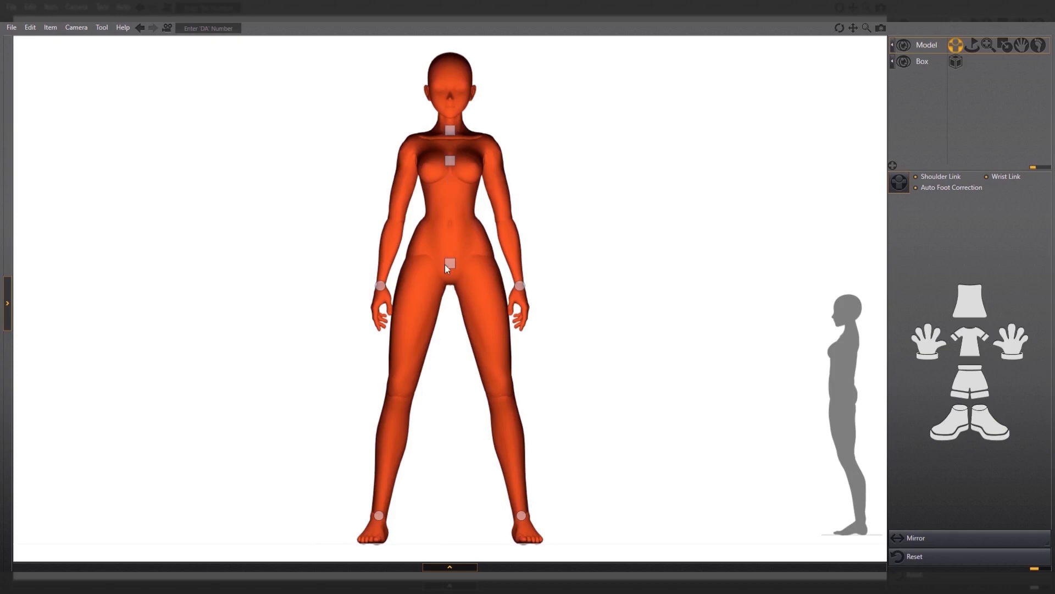
drag(451, 262, 444, 480)
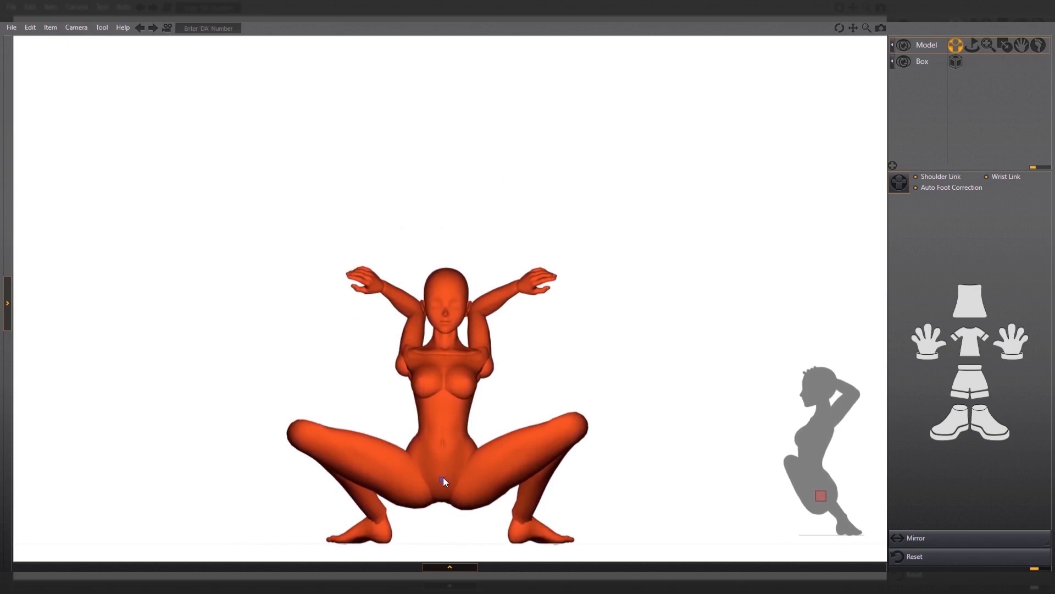
drag(443, 478, 443, 478)
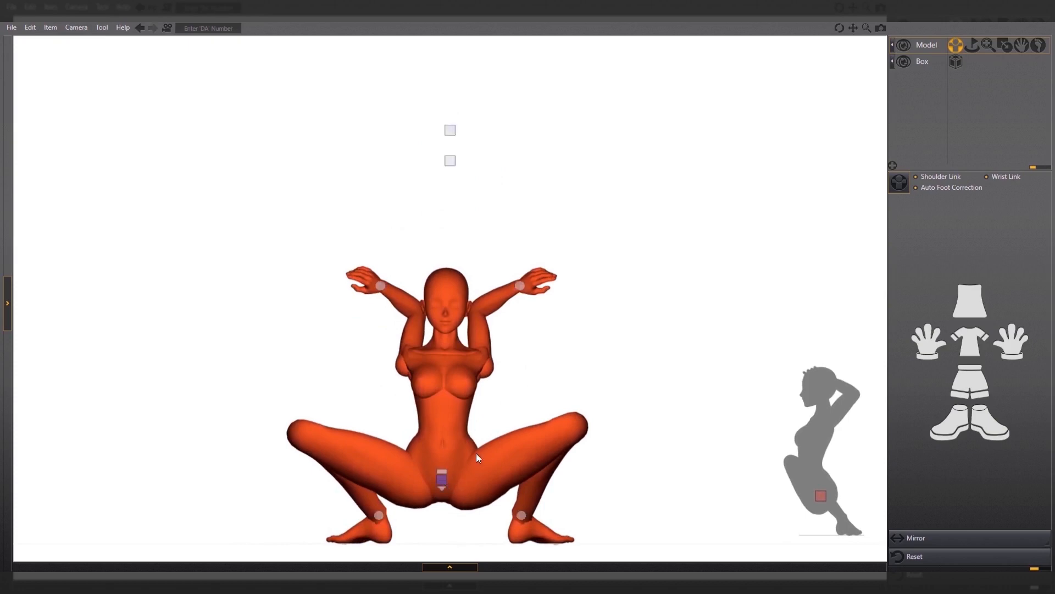
key(ctrl+z)
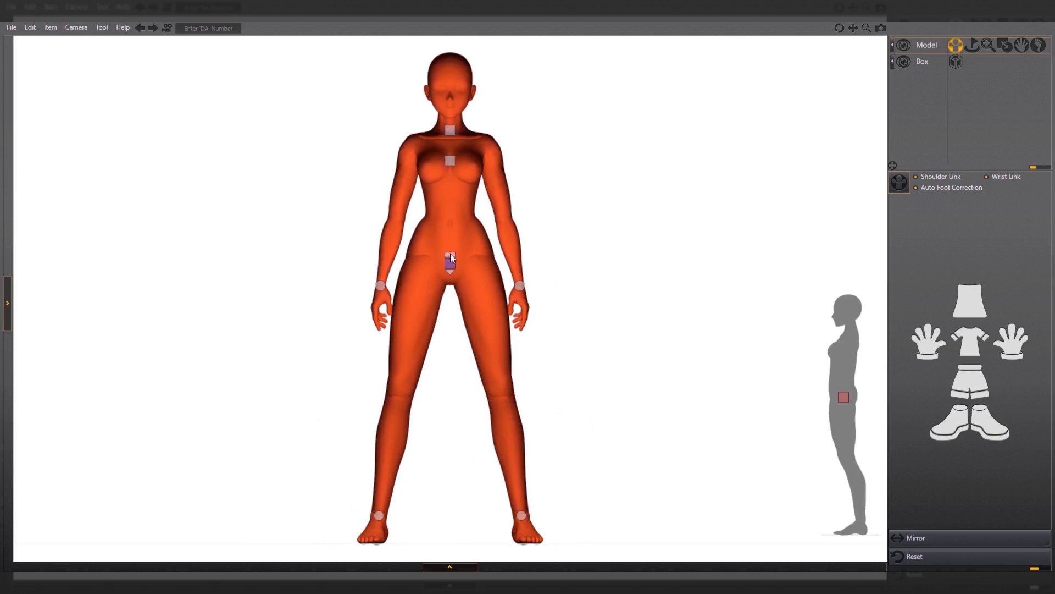
Try moving the chest control point and the pelvis tilt handle in front view, and the pelvis handle in side view.
mouse_move(451, 160)
mouse_down()
mouse_move(449, 220)
mouse_move(450, 93)
mouse_move(398, 132)
mouse_move(486, 135)
mouse_move(447, 130)
mouse_move(461, 136)
mouse_move(455, 172)
mouse_move(458, 56)
mouse_move(467, 126)
mouse_up()
click(454, 265)
mouse_move(845, 397)
mouse_down()
mouse_move(877, 394)
mouse_move(805, 395)
mouse_move(844, 396)
mouse_up()
drag(450, 253, 454, 63)
key(space)
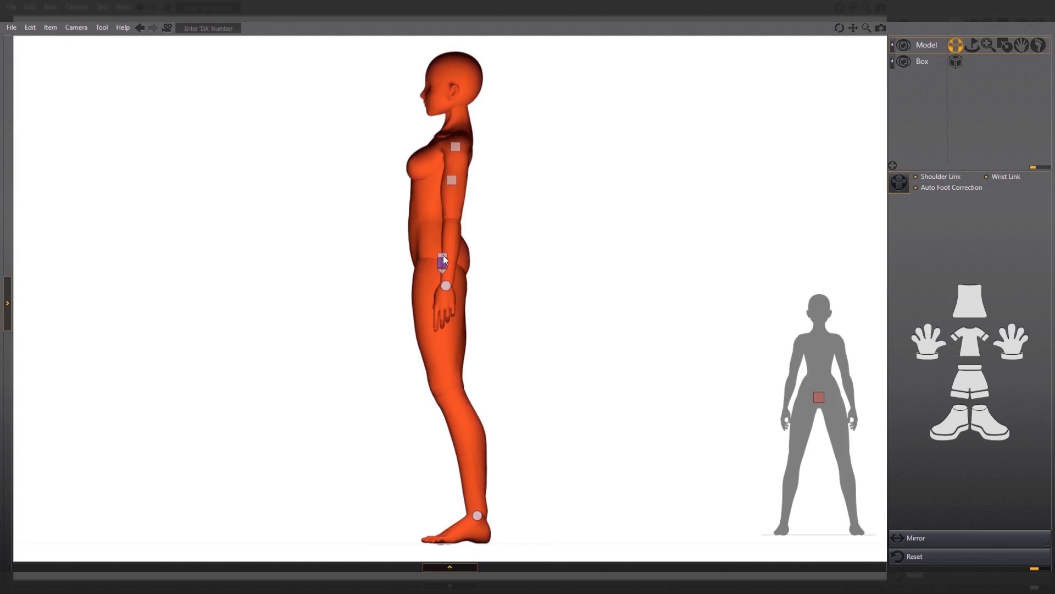
drag(444, 260, 422, 331)
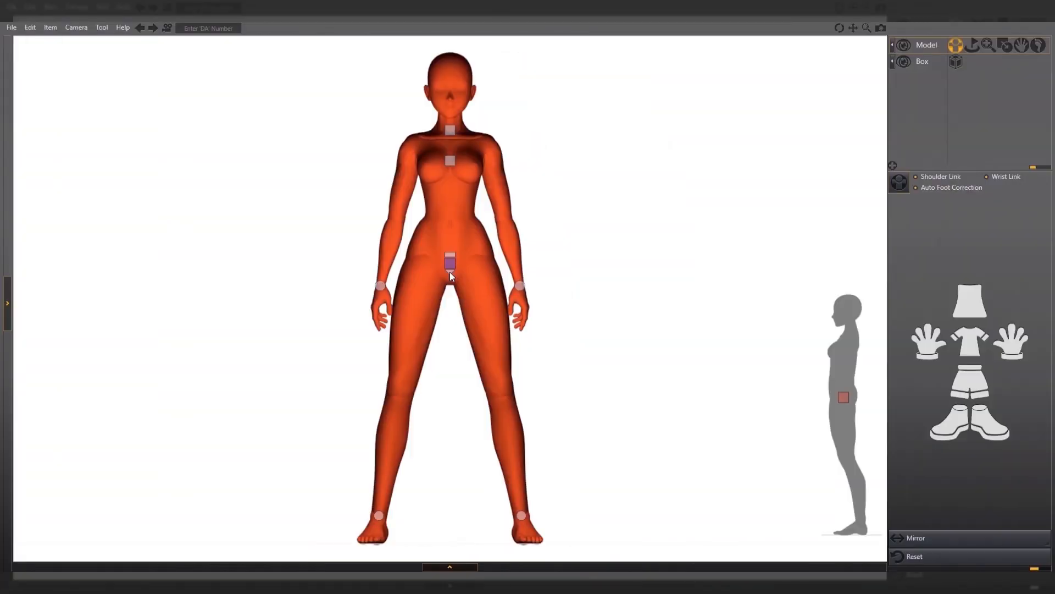
Try moving the pelvis forward with its control handle, and undo the change.
drag(450, 272, 494, 263)
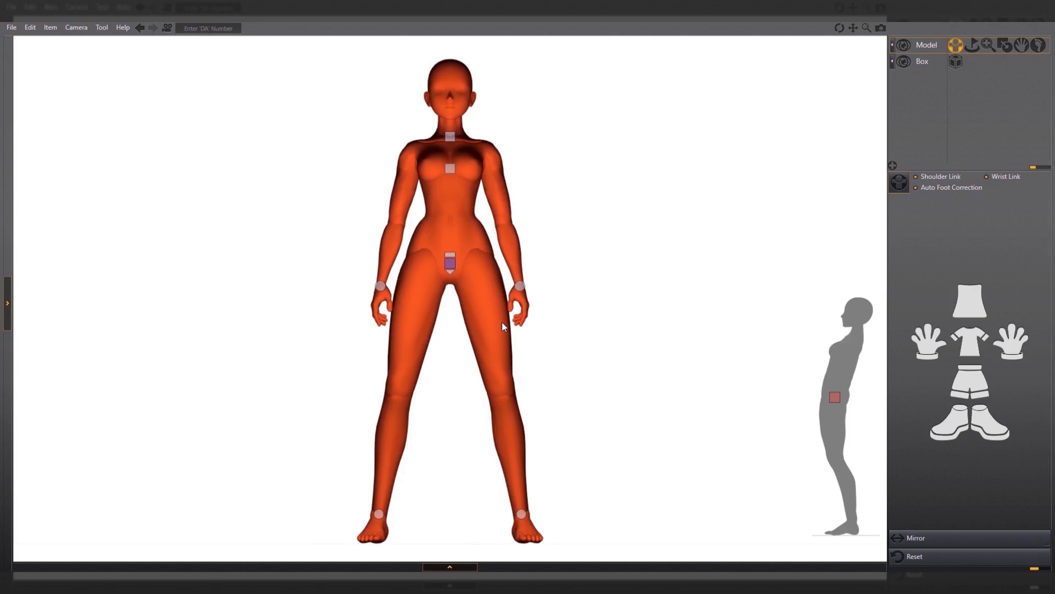
key(ctrl+z)
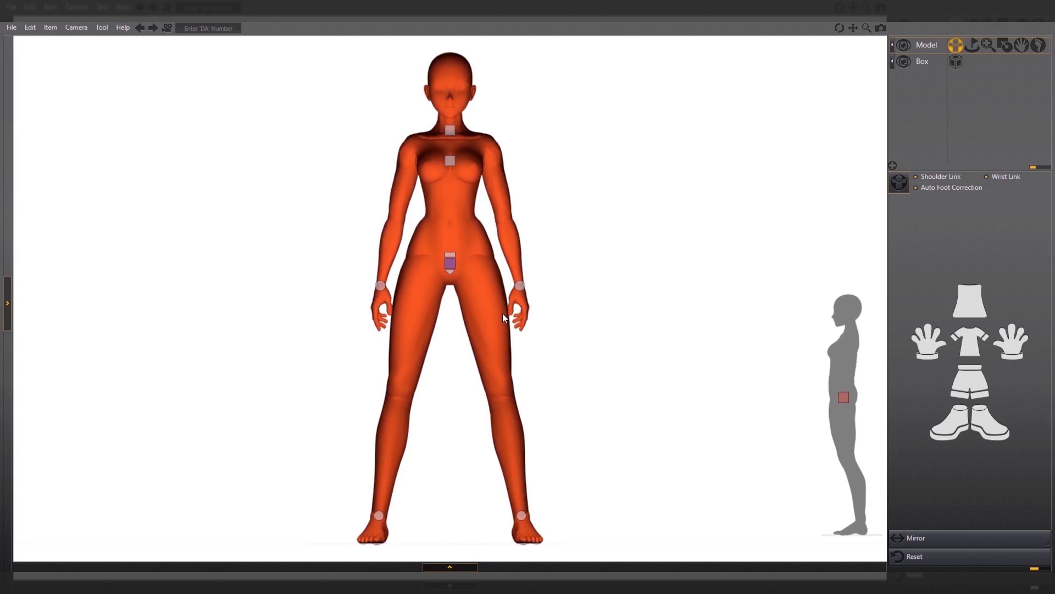
Turn the pelvis and shift it over the model's right leg, and raise the gaze control point to face height.
click(545, 254)
drag(453, 192, 466, 190)
mouse_move(459, 242)
mouse_down()
mouse_move(447, 243)
mouse_move(470, 241)
mouse_up()
drag(470, 188, 444, 188)
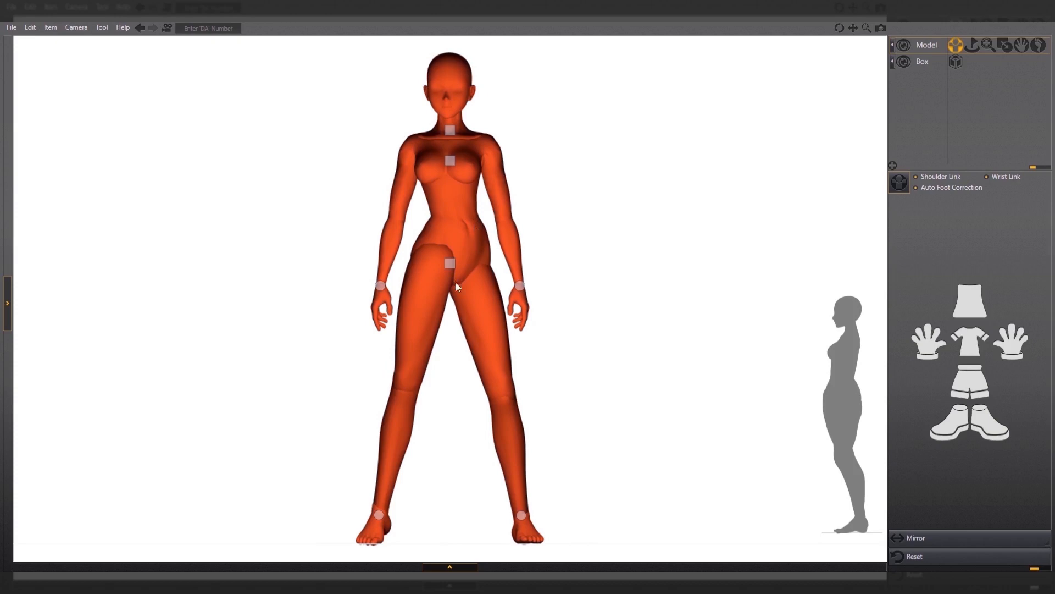
drag(452, 263, 427, 254)
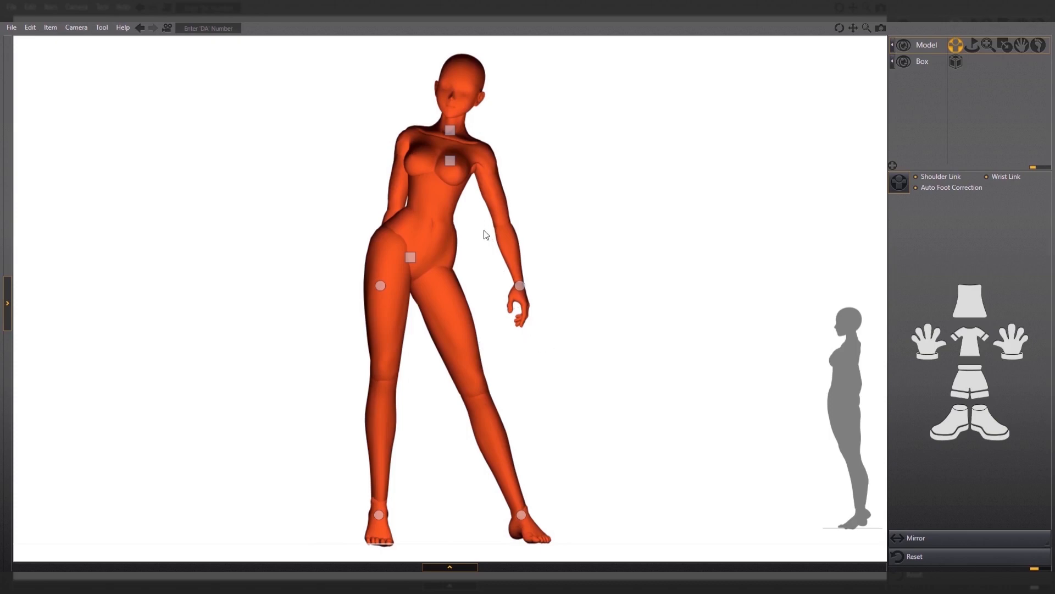
drag(450, 162, 466, 96)
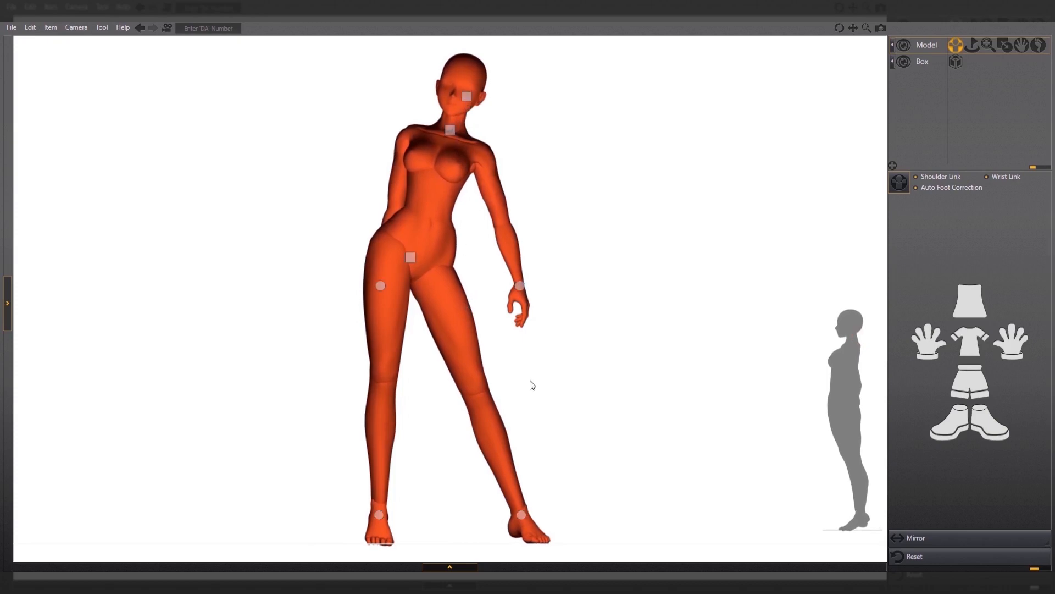
Bring the model's left shoulder forward in side view, and shift the chest over the supporting right leg in front view.
click(955, 346)
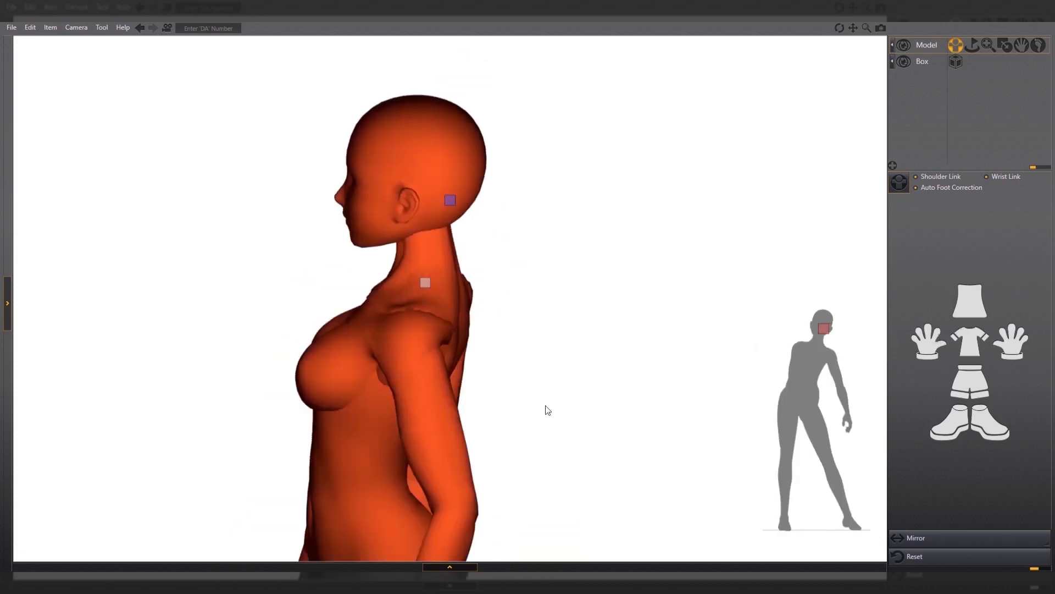
mouse_move(413, 332)
mouse_down()
mouse_move(462, 330)
mouse_move(539, 292)
mouse_move(533, 341)
mouse_move(385, 395)
mouse_move(308, 349)
mouse_move(474, 398)
mouse_move(588, 351)
mouse_move(582, 398)
mouse_move(529, 422)
mouse_move(430, 371)
mouse_move(258, 342)
mouse_up()
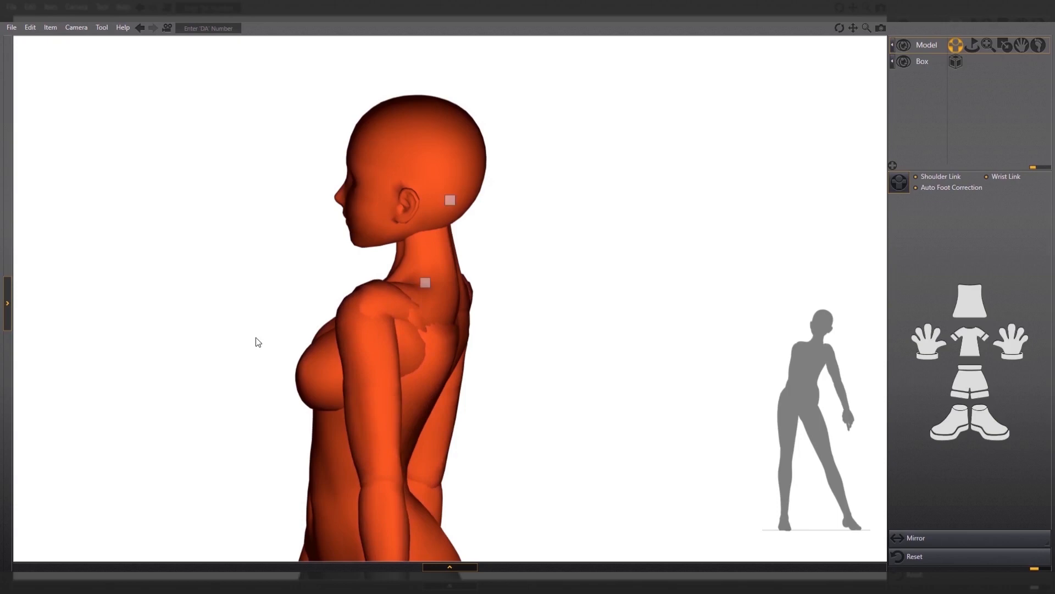
key(space)
drag(464, 302, 771, 412)
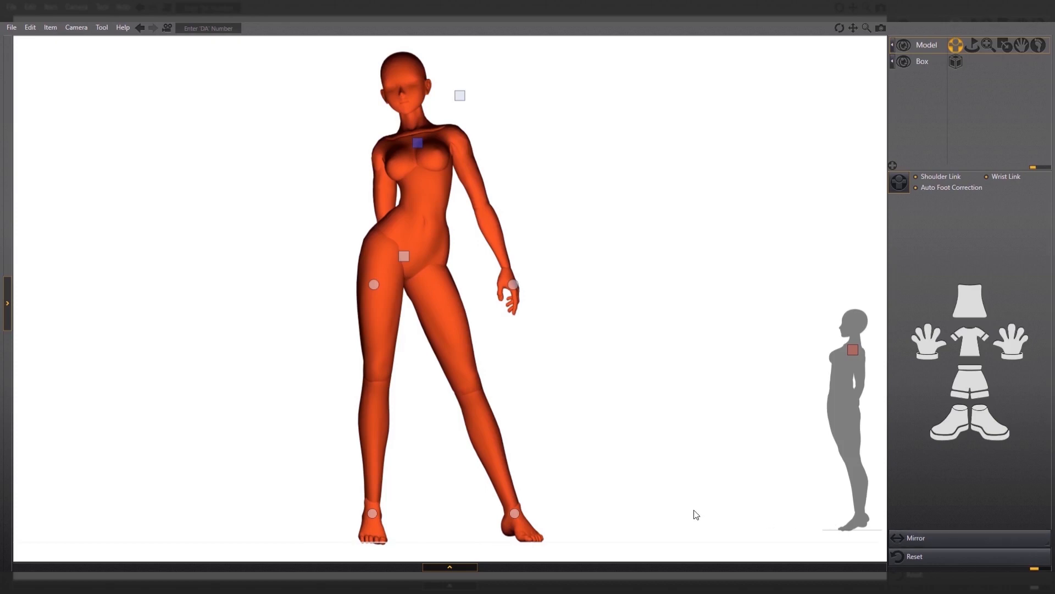
Bend the model's right arm and place its hand on the hip, adjusting the wrist's depth with the mini silhouette handle.
right_drag(575, 466, 720, 467)
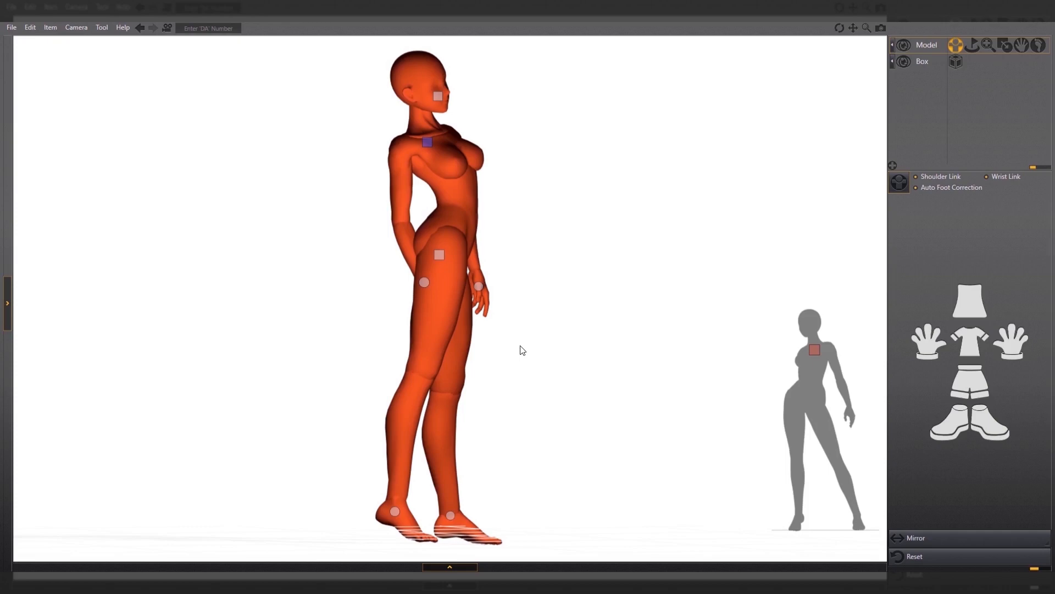
mouse_move(425, 282)
mouse_down()
mouse_move(391, 273)
mouse_move(382, 248)
mouse_move(354, 236)
mouse_move(418, 226)
mouse_move(447, 205)
mouse_move(313, 207)
mouse_move(330, 97)
mouse_move(529, 187)
mouse_move(332, 200)
mouse_move(551, 217)
mouse_move(299, 189)
mouse_up()
drag(285, 184, 439, 253)
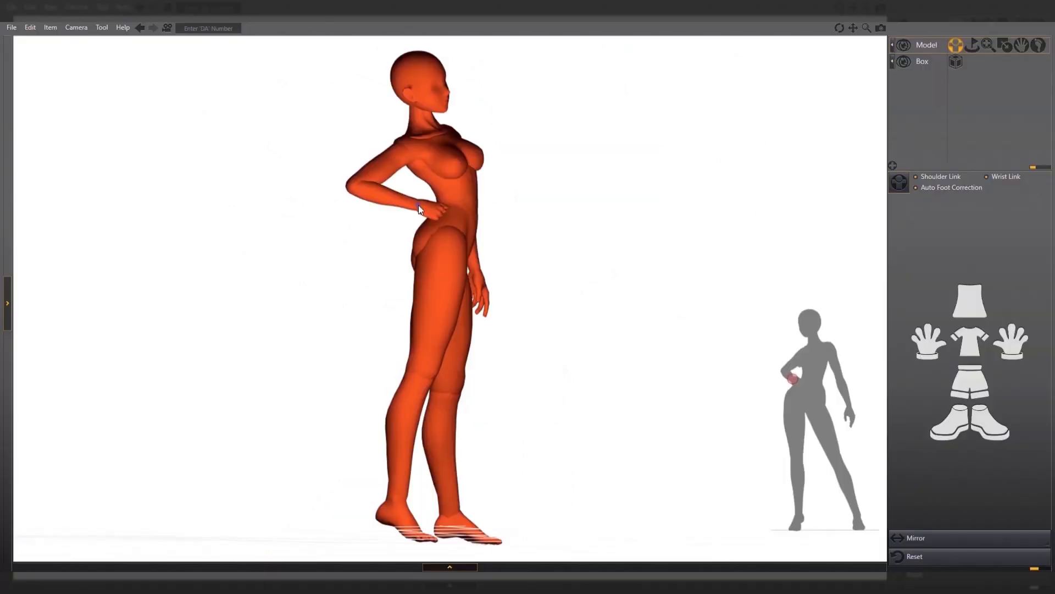
drag(418, 206, 440, 211)
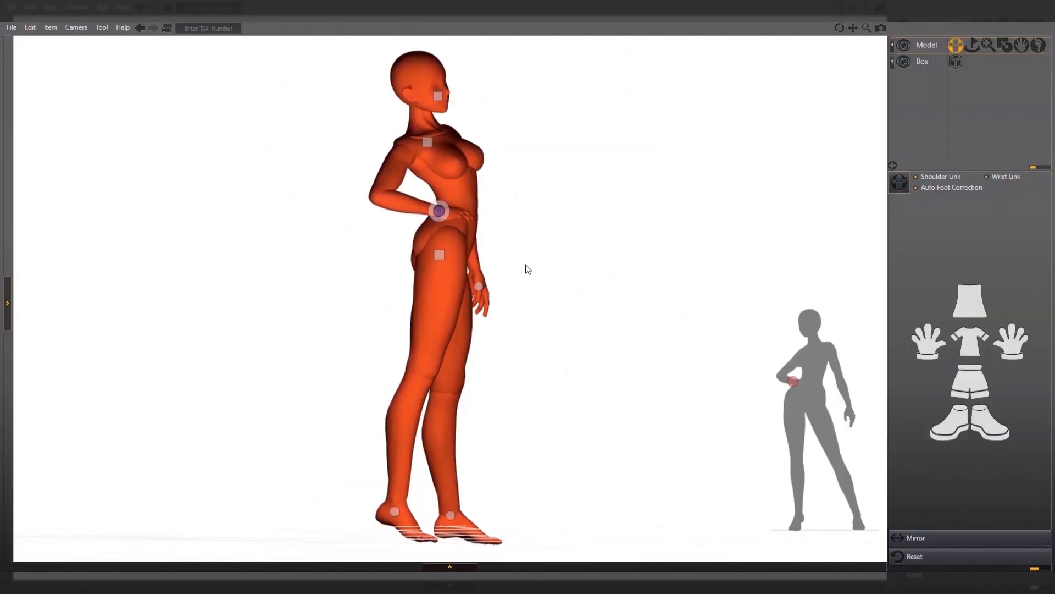
drag(791, 378, 790, 378)
right_click(670, 387)
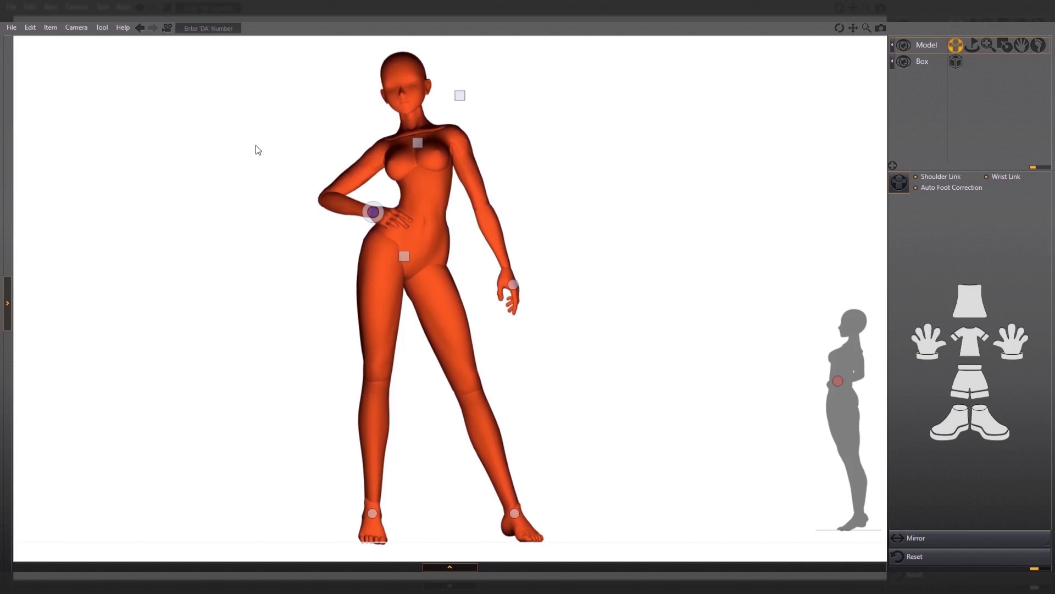
Adjust the right arm's wrist and elbow from top and side views so the hand rests against the hip.
key(t)
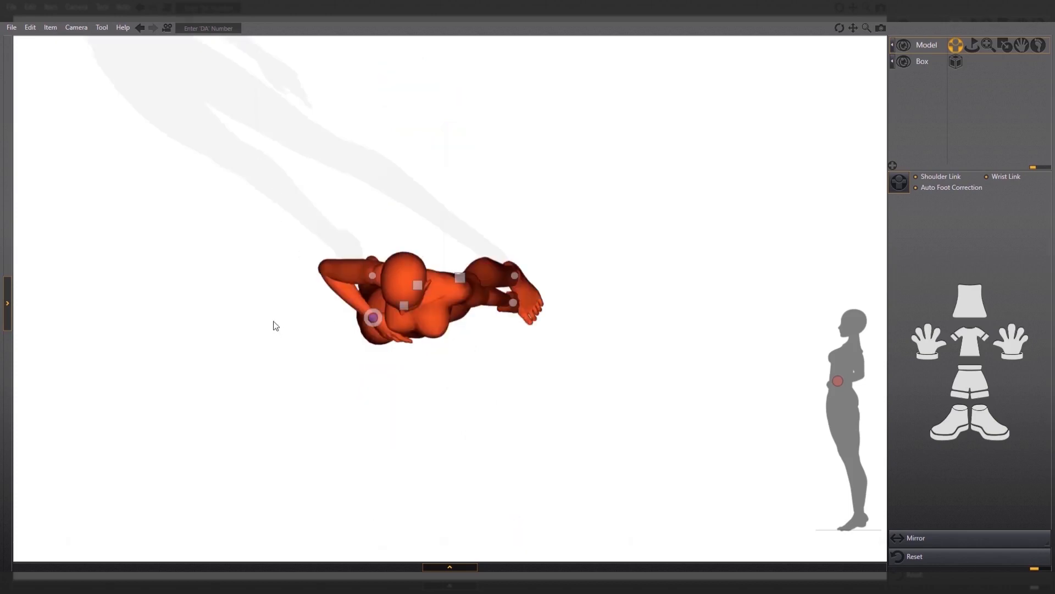
scroll(328, 324, up, 8)
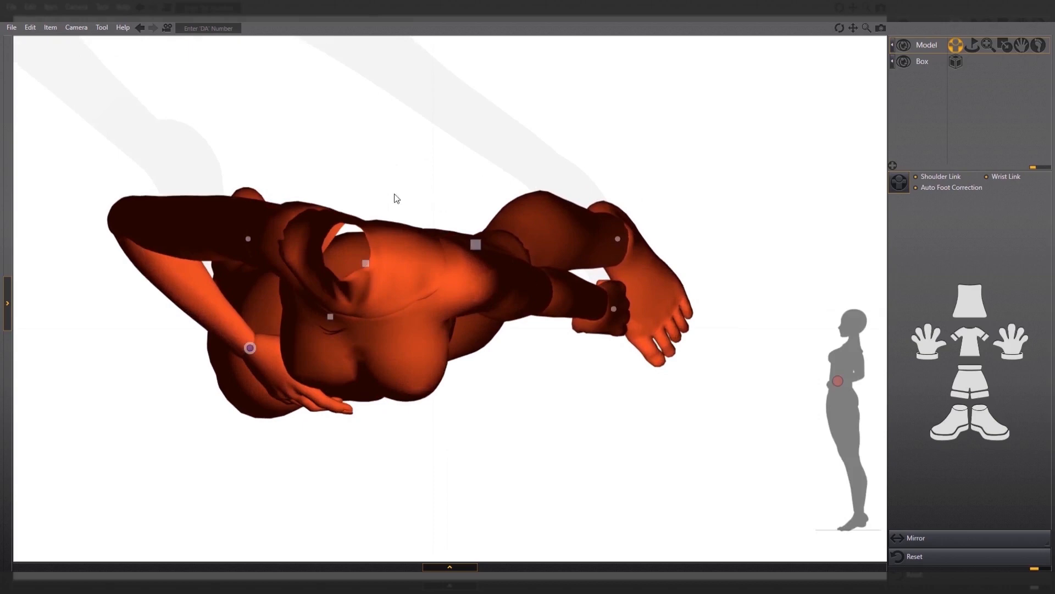
right_drag(383, 175, 427, 177)
mouse_move(284, 274)
mouse_down()
mouse_move(248, 309)
mouse_move(219, 298)
mouse_up()
drag(460, 238, 467, 268)
key(ctrl+z)
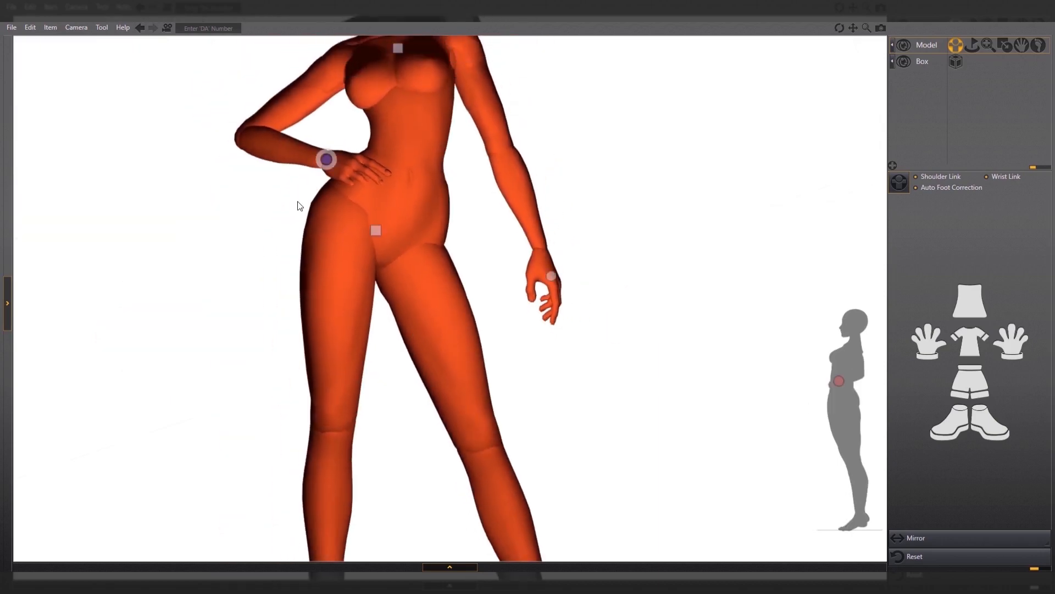
right_drag(299, 203, 476, 291)
drag(476, 290, 503, 279)
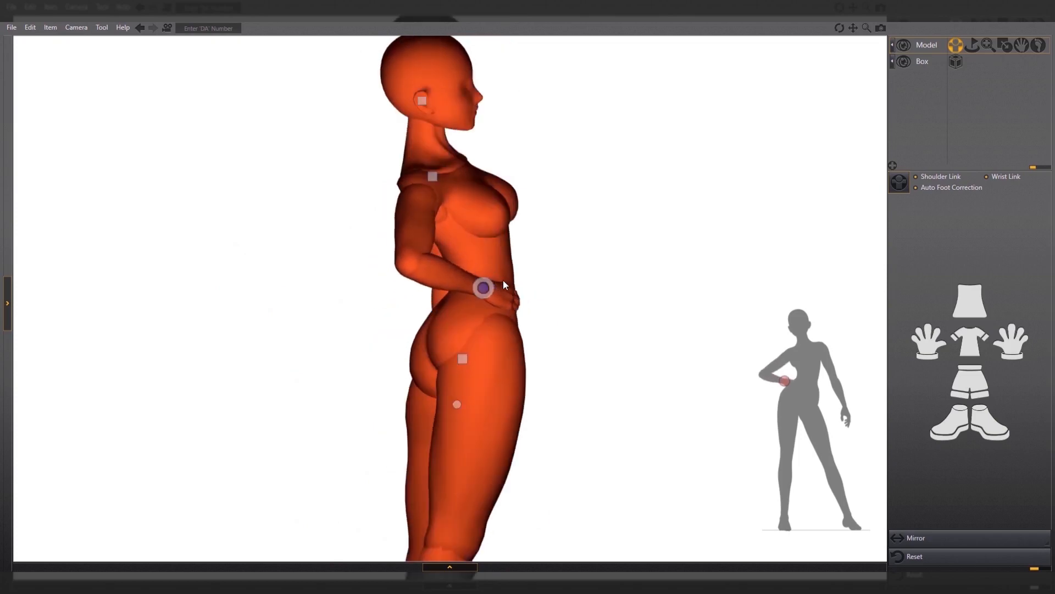
Fine-tune the bent right arm on the hip and check the pose in front view.
right_drag(503, 279, 320, 326)
scroll(387, 345, up, 5)
middle_drag(387, 345, 473, 346)
scroll(360, 380, up, 2)
drag(359, 381, 411, 375)
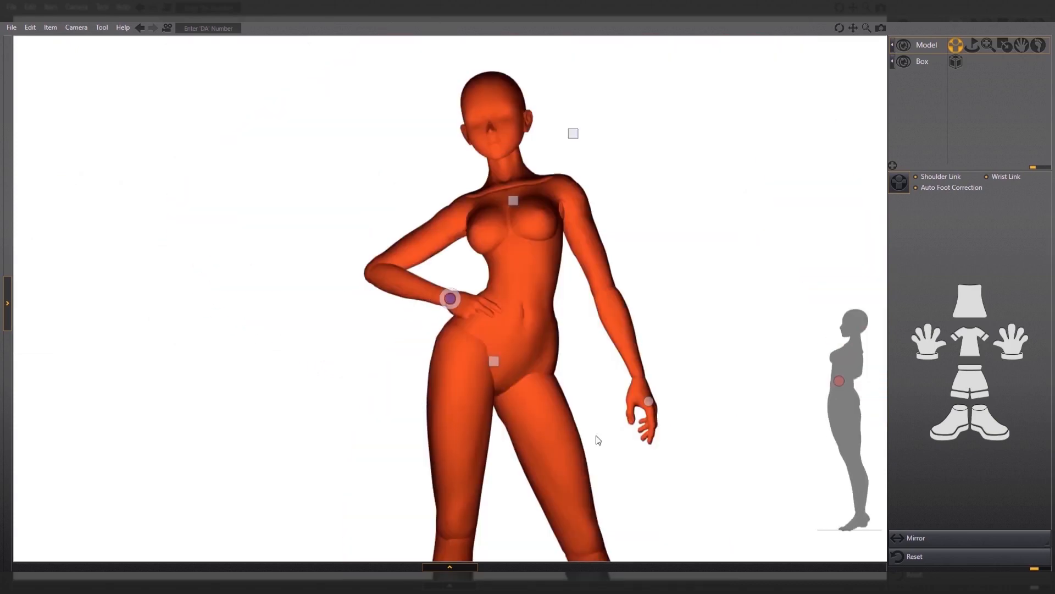
key(f)
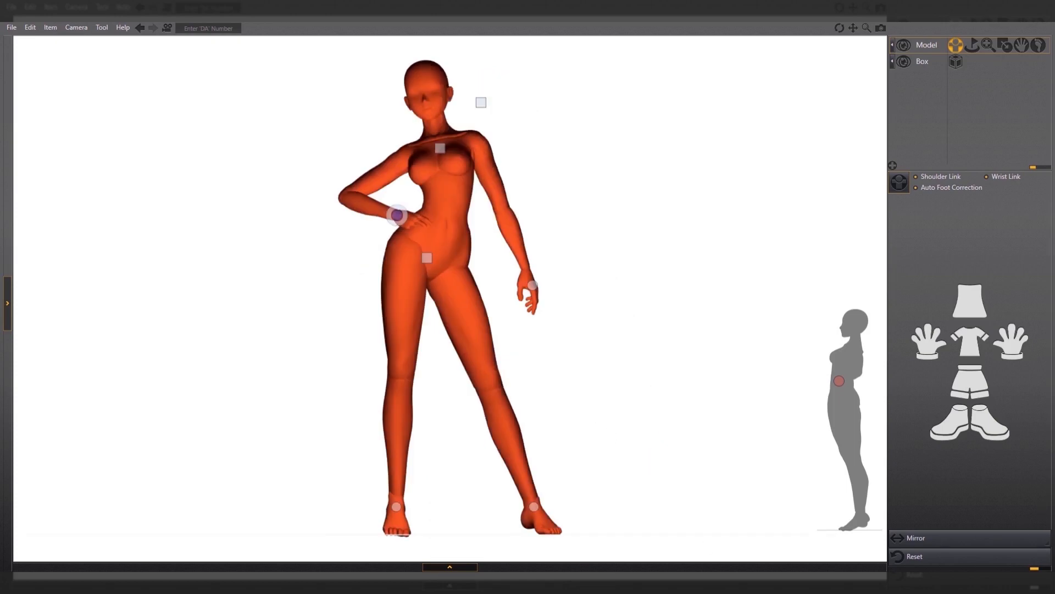
key(ctrl+z)
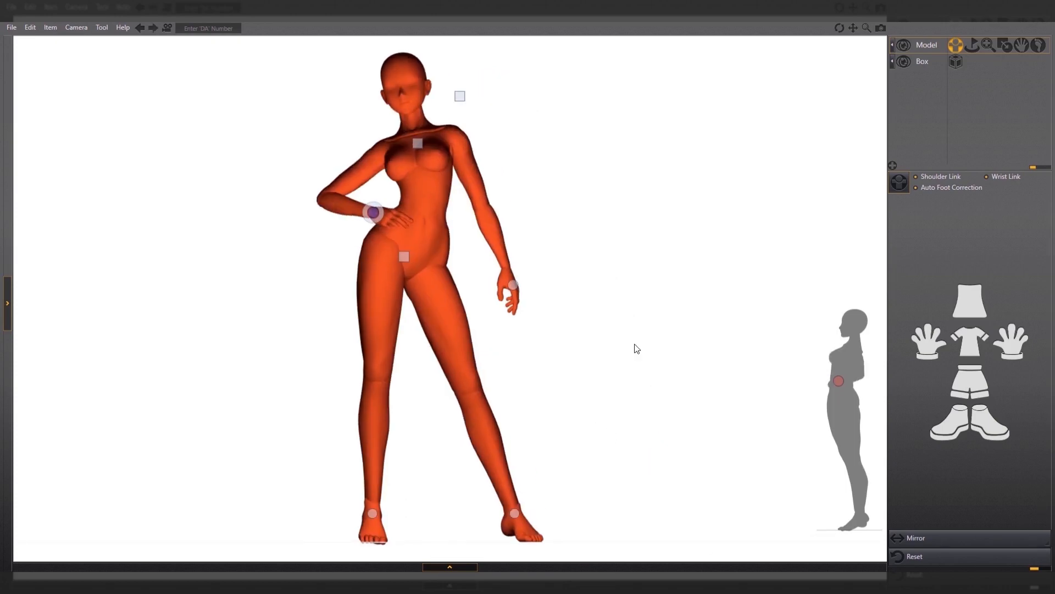
key(ctrl+z)
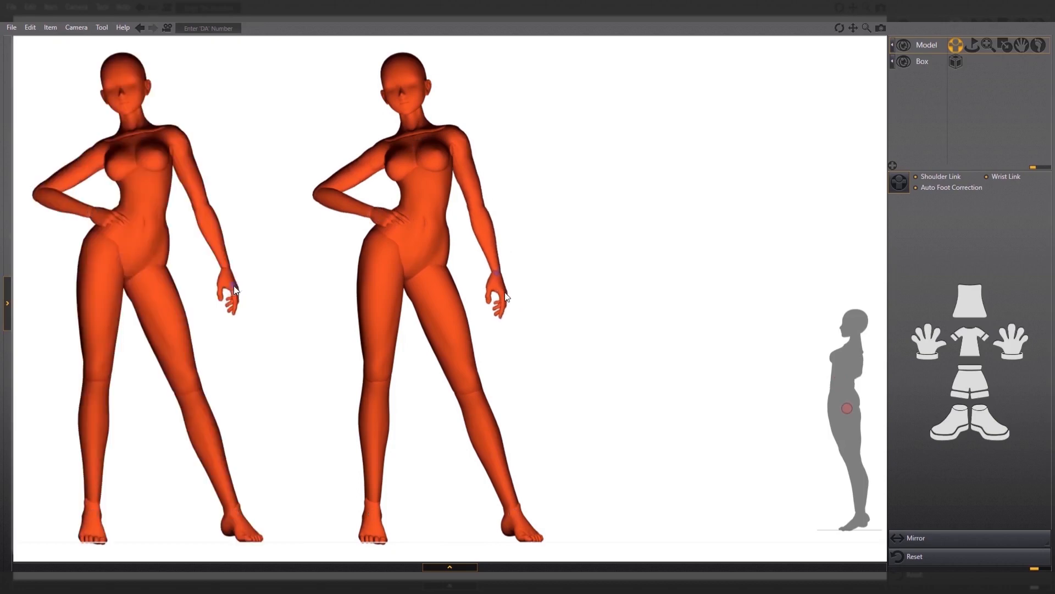
Raise the model's left hand to the forehead and set its depth with the mini silhouette handle.
drag(495, 287, 435, 69)
drag(128, 101, 132, 109)
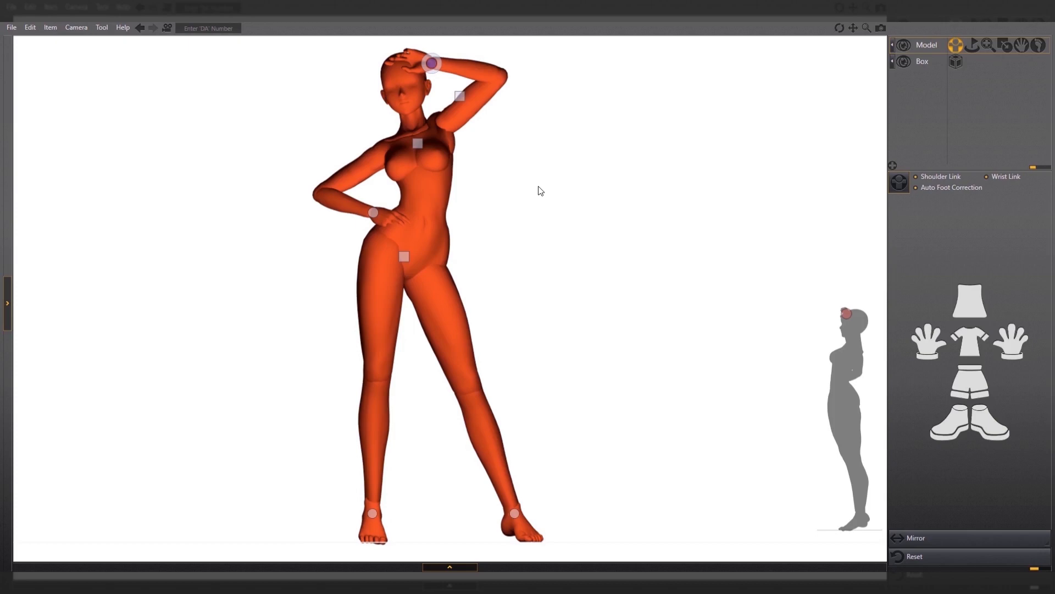
drag(849, 315, 843, 315)
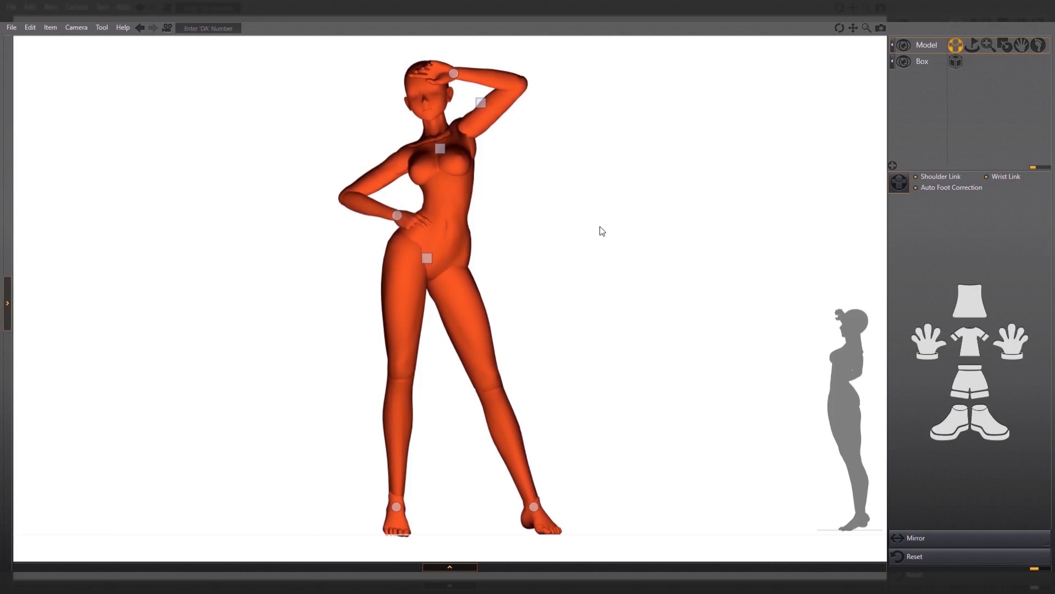
Rotate the raised left hand about its wrist so the fingers spread downward across the forehead.
click(453, 74)
click(434, 73)
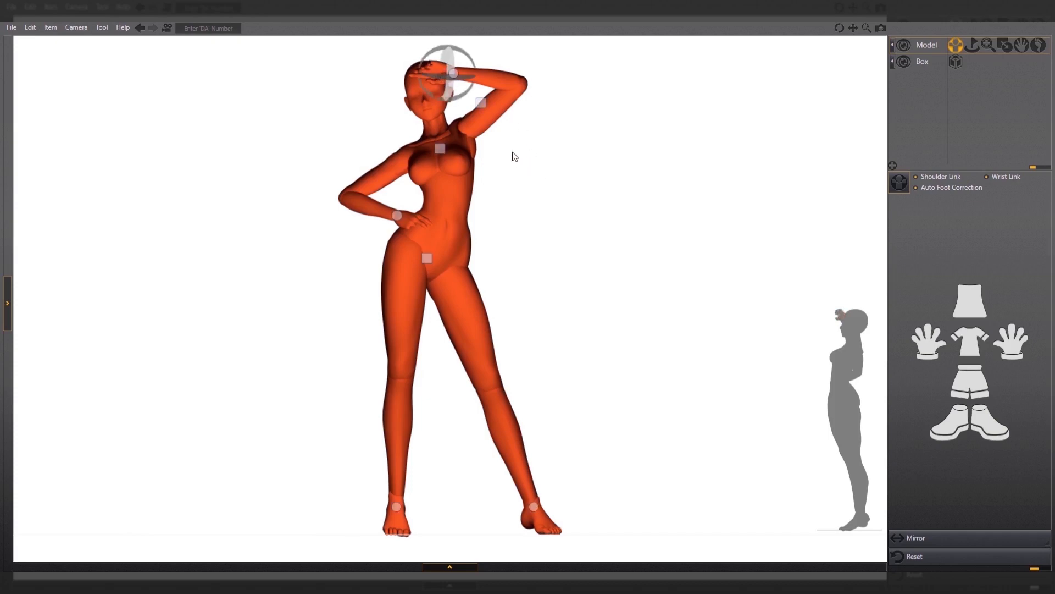
middle_drag(511, 149, 541, 236)
alt+right_drag(541, 185, 746, 165)
middle_drag(749, 169, 707, 239)
alt+right_drag(626, 220, 716, 217)
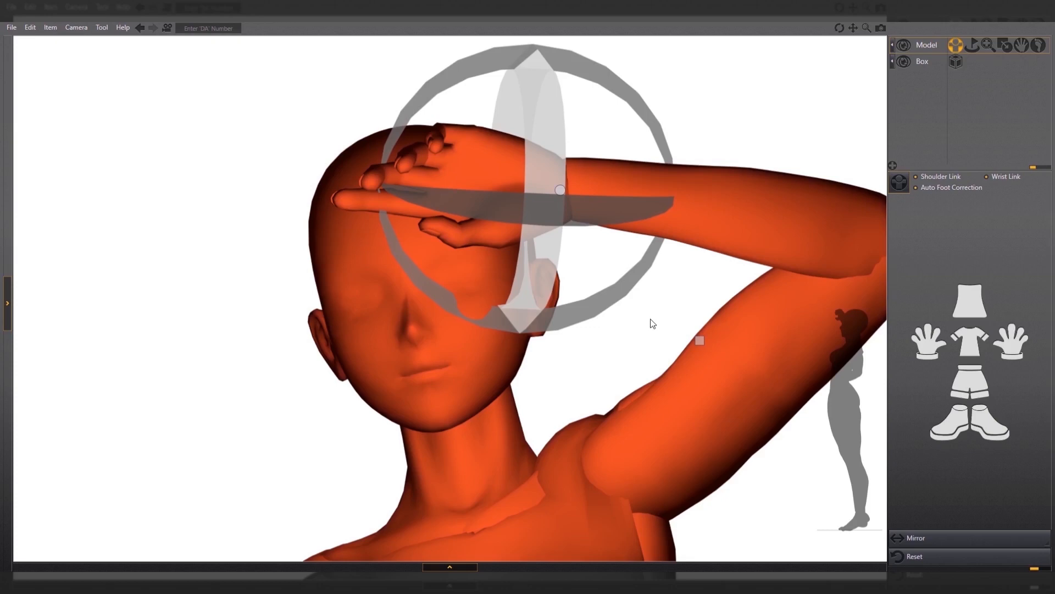
drag(536, 70, 536, 238)
drag(537, 83, 523, 404)
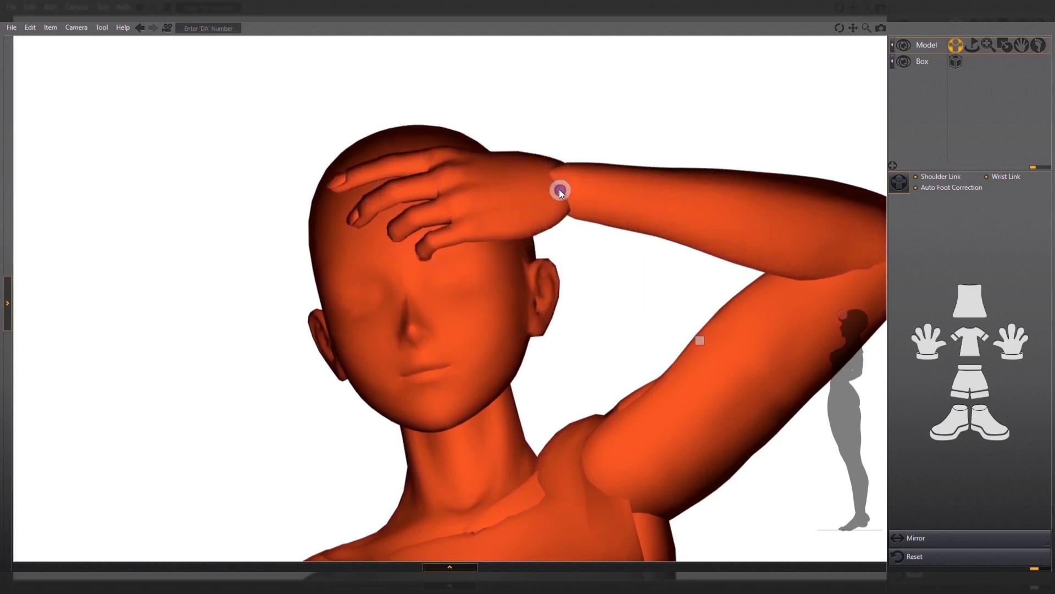
Move the raised left wrist farther across the forehead and adjust its depth.
drag(843, 314, 846, 315)
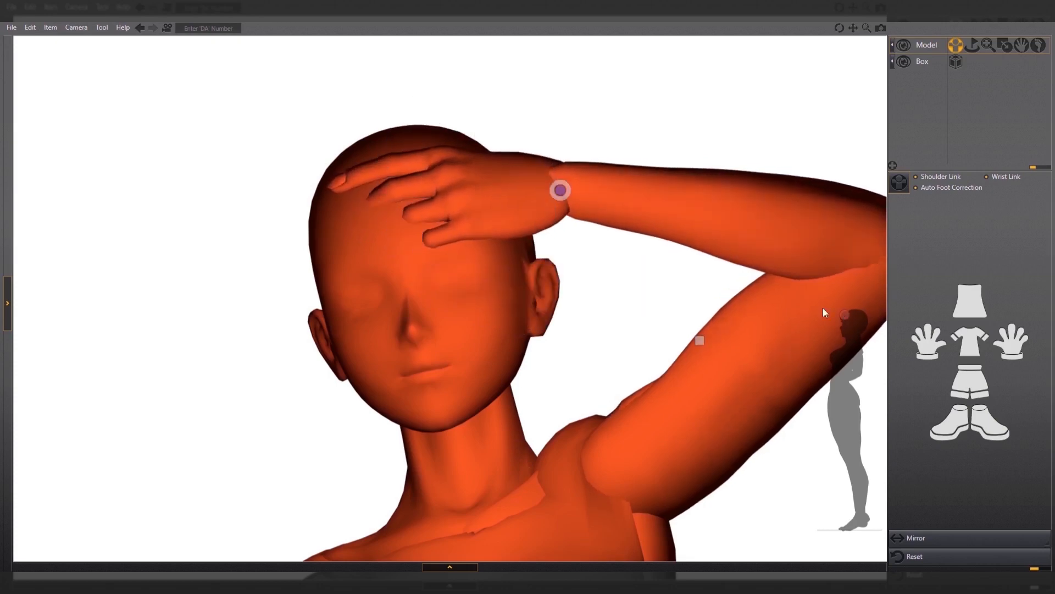
drag(560, 190, 500, 180)
drag(844, 314, 844, 314)
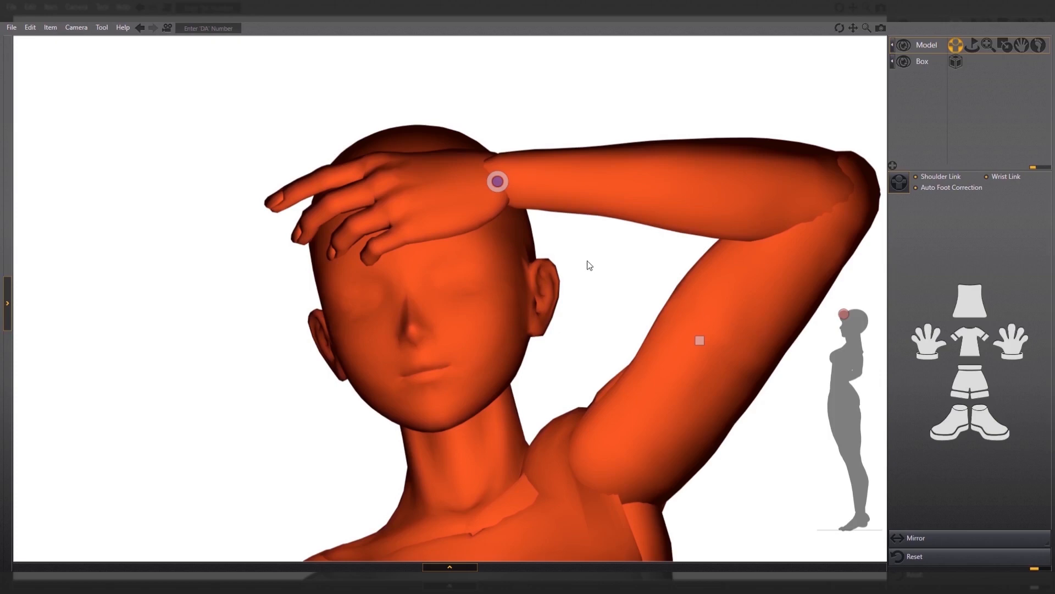
Rotate the left hand so its fingers point upward, and lower the wrist against the forehead.
click(435, 181)
drag(427, 299, 190, 88)
drag(473, 86, 640, 142)
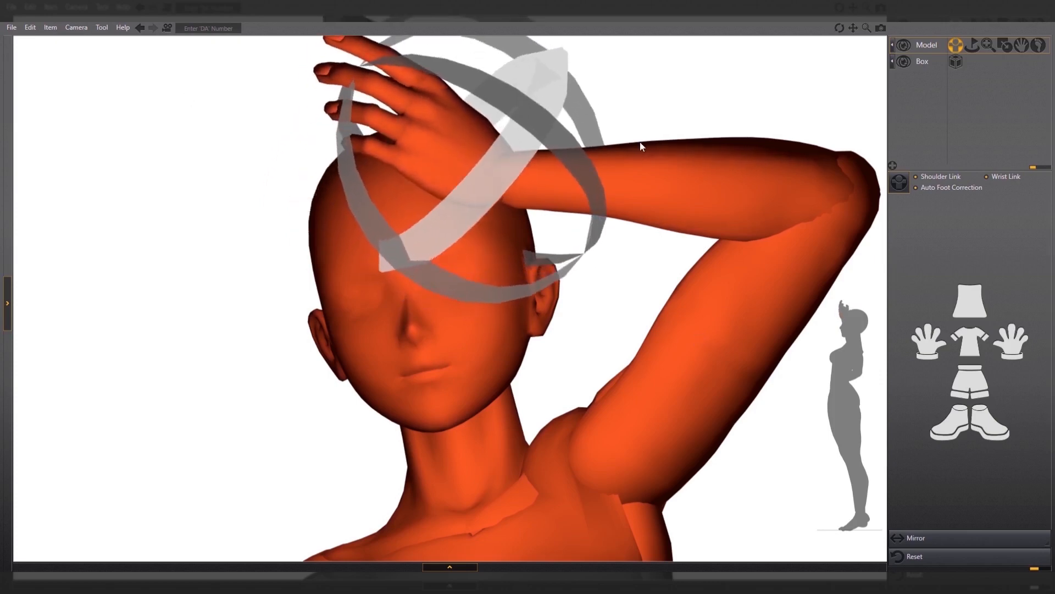
drag(498, 182, 501, 223)
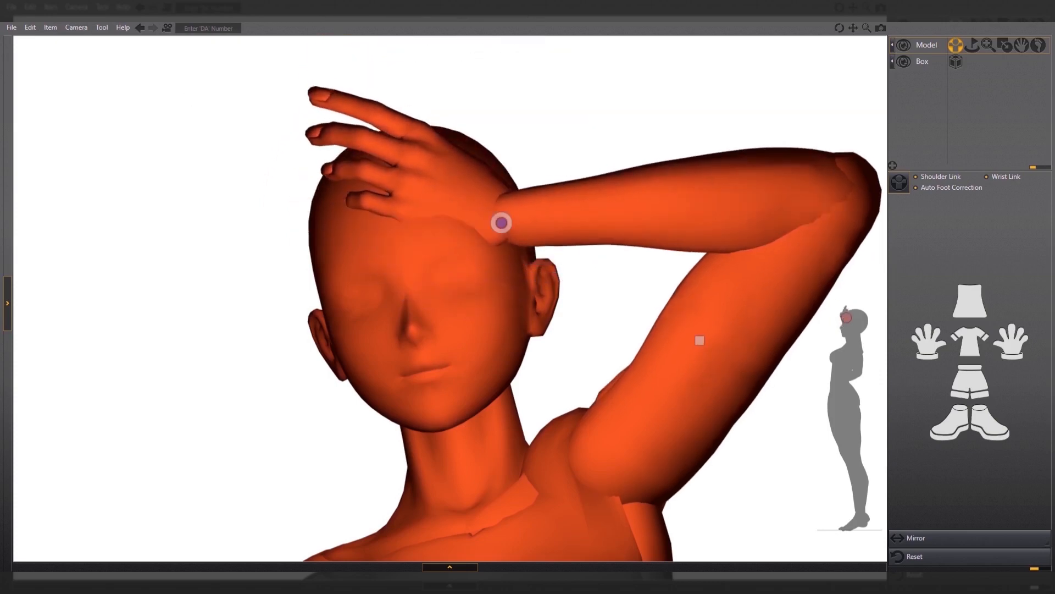
Fine-tune the raised left hand against the forehead from several angles and adjust the hand on the hip.
right_drag(503, 229, 659, 228)
click(496, 226)
drag(622, 150, 598, 127)
right_drag(546, 233, 391, 233)
drag(502, 226, 517, 225)
click(516, 224)
mouse_move(253, 198)
right_down()
mouse_move(409, 198)
mouse_move(253, 198)
right_up()
click(737, 472)
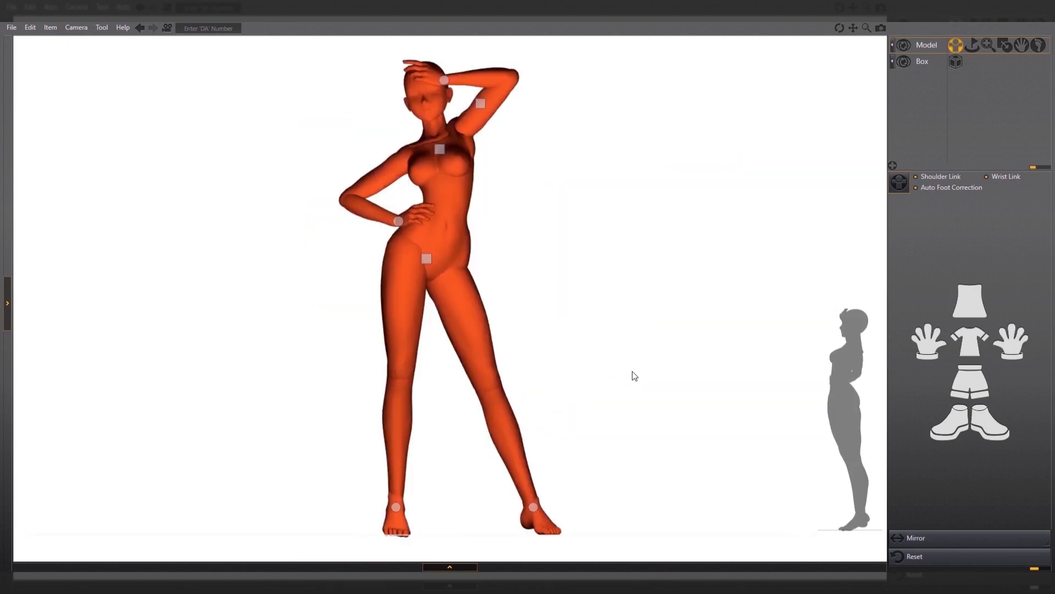
Move the left ankle outward and up so the heel lifts, and pull the left knee inward.
drag(538, 517, 553, 509)
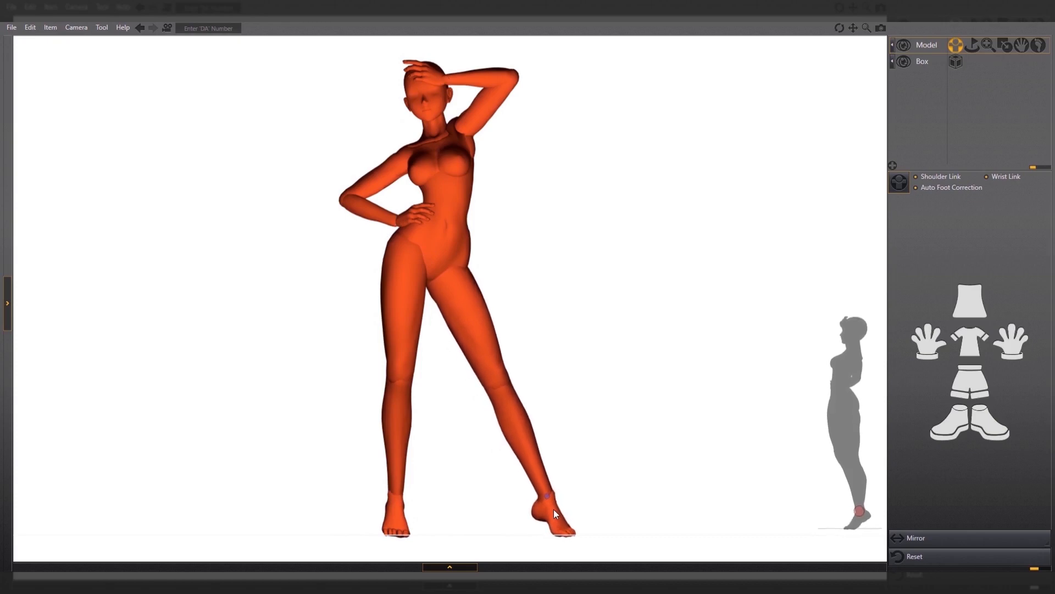
drag(553, 509, 553, 509)
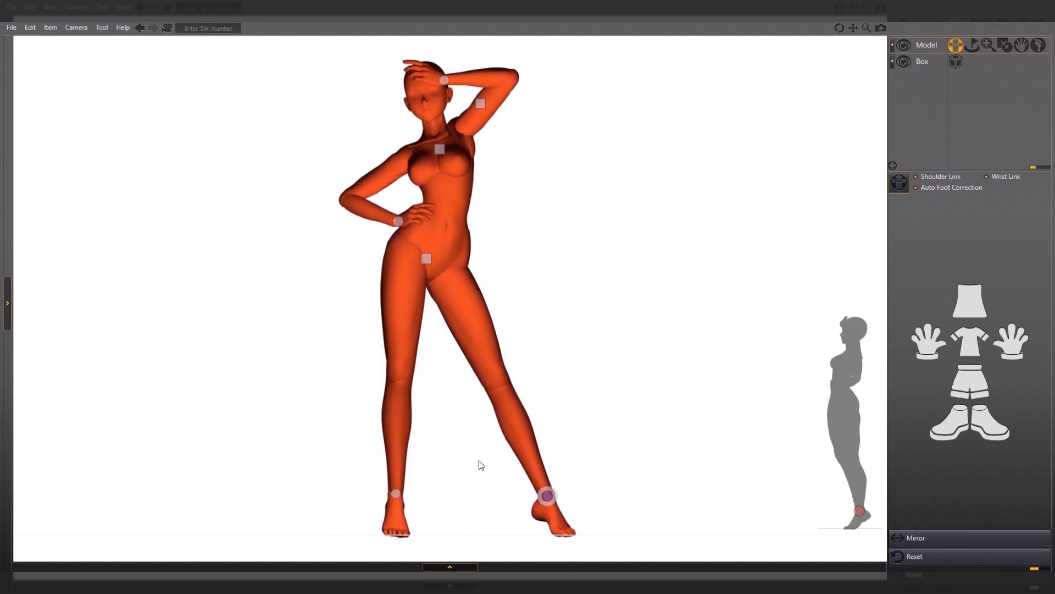
click(502, 384)
mouse_move(501, 384)
mouse_down()
mouse_move(643, 383)
mouse_move(471, 413)
mouse_up()
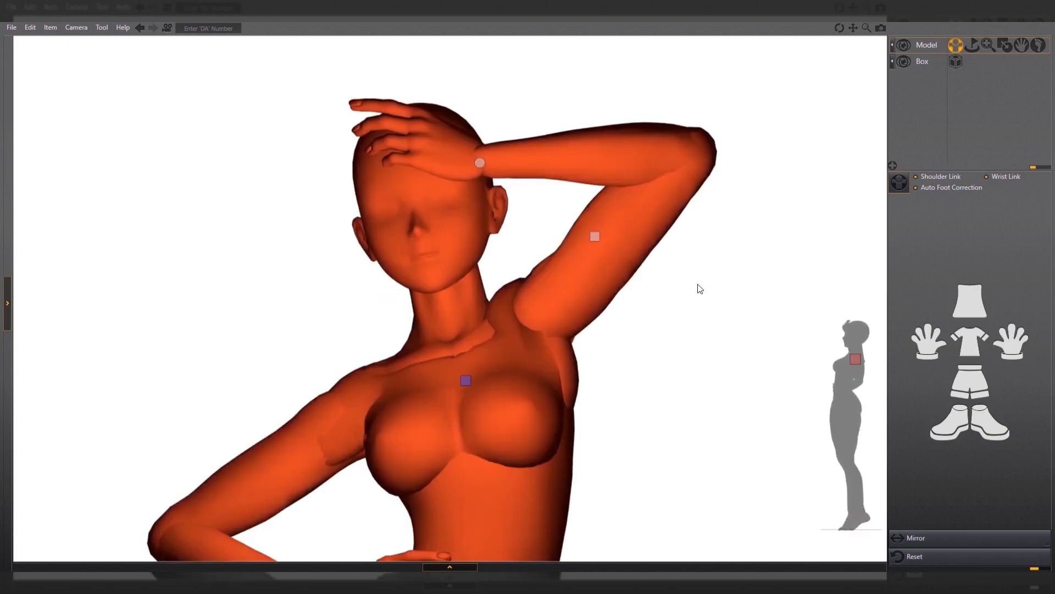
Rotate the neck to straighten the head's sideways tilt and turn the face under the raised hand.
click(443, 312)
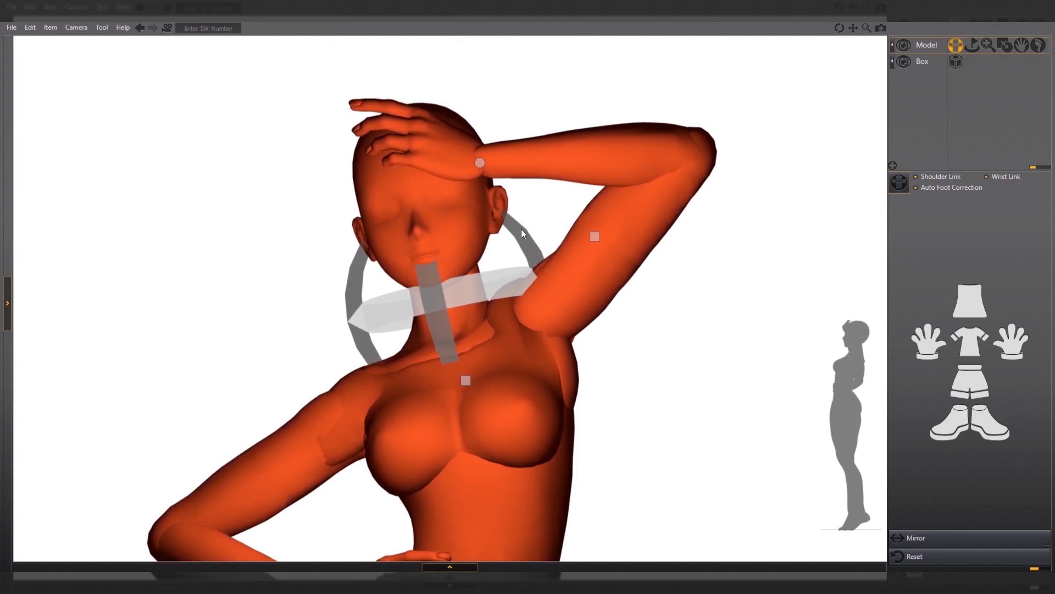
drag(521, 229, 544, 244)
drag(489, 290, 508, 289)
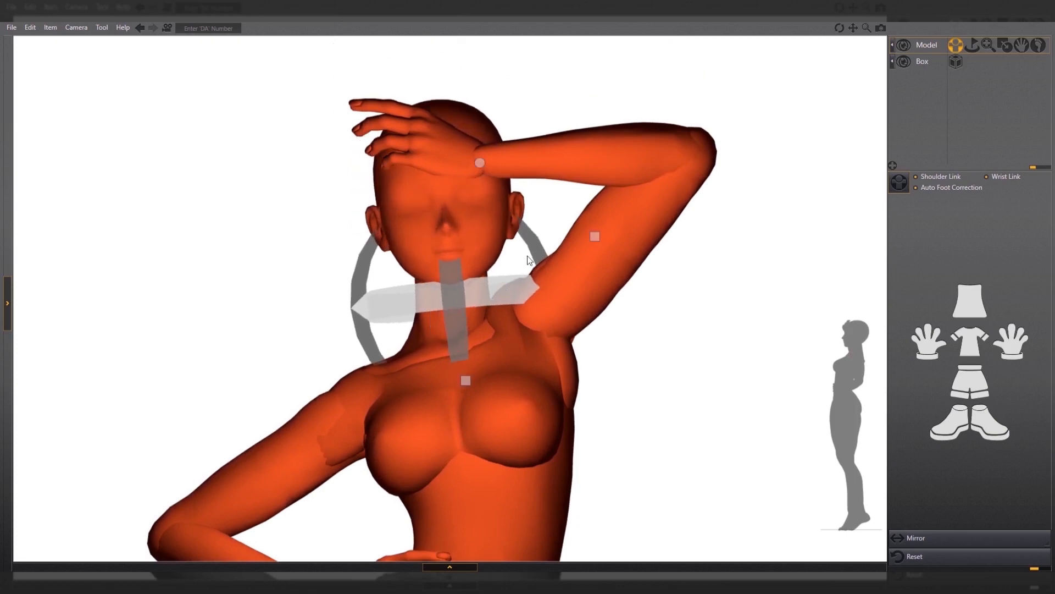
Fine-tune the neck's rotation so the head sits straight above the shoulders.
drag(460, 338, 471, 326)
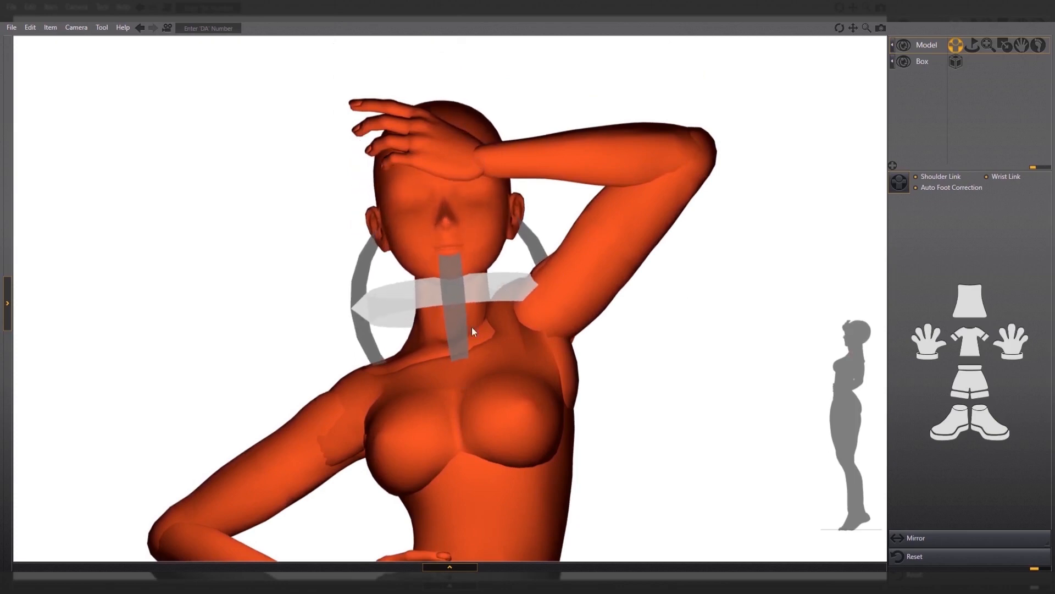
right_drag(683, 375, 645, 375)
drag(559, 273, 534, 325)
key(3)
key(1)
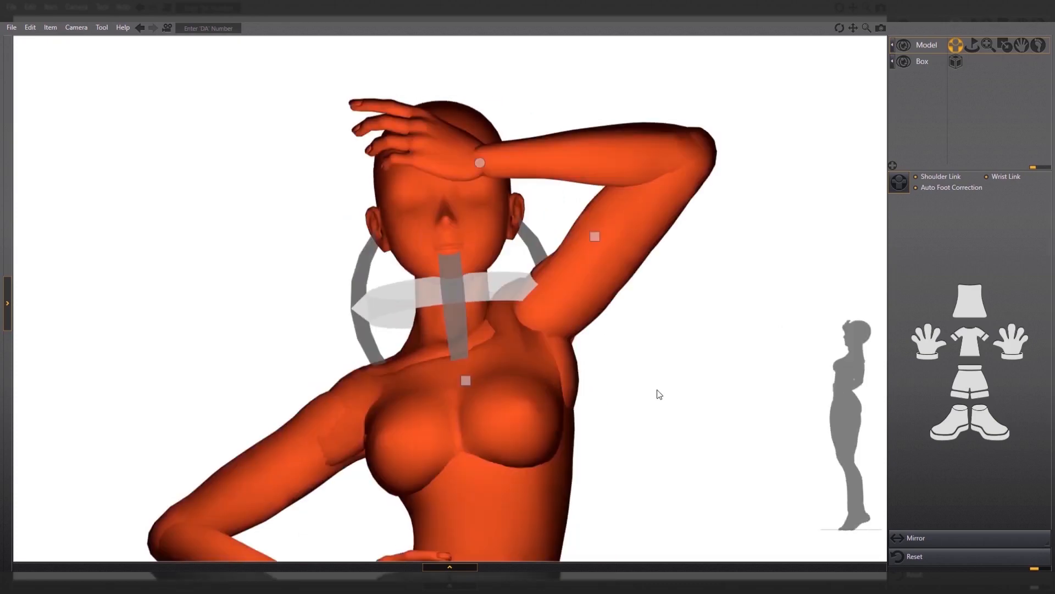
Rotate the head so the face turns toward the raised left elbow and tips slightly upward.
click(456, 212)
drag(452, 209, 449, 199)
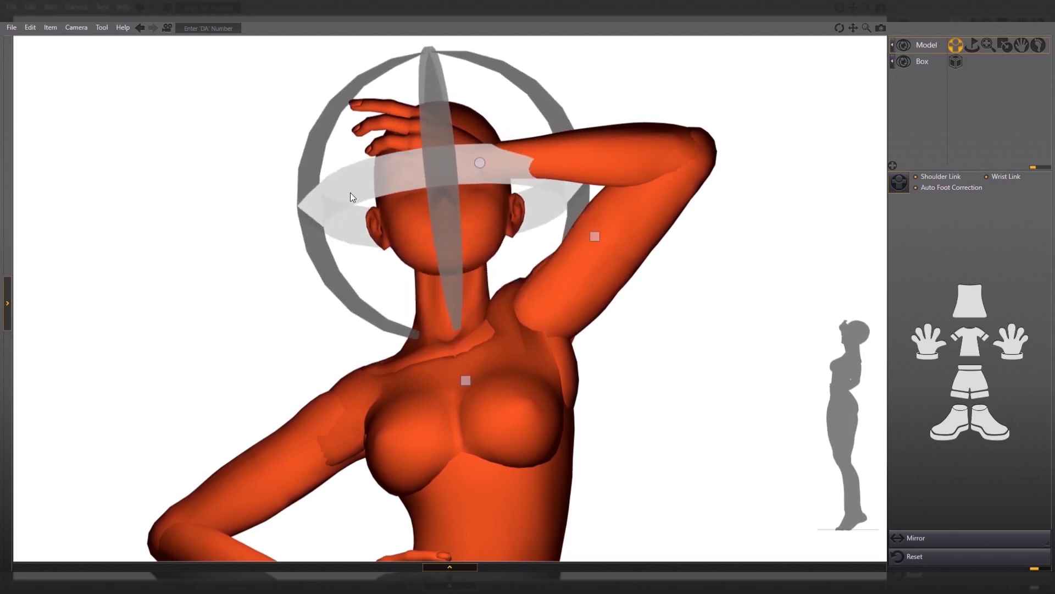
drag(351, 192, 429, 193)
drag(533, 229, 531, 221)
mouse_move(357, 228)
mouse_down()
mouse_move(352, 239)
mouse_move(348, 220)
mouse_up()
drag(367, 186, 385, 180)
drag(520, 243, 519, 231)
drag(446, 151, 434, 152)
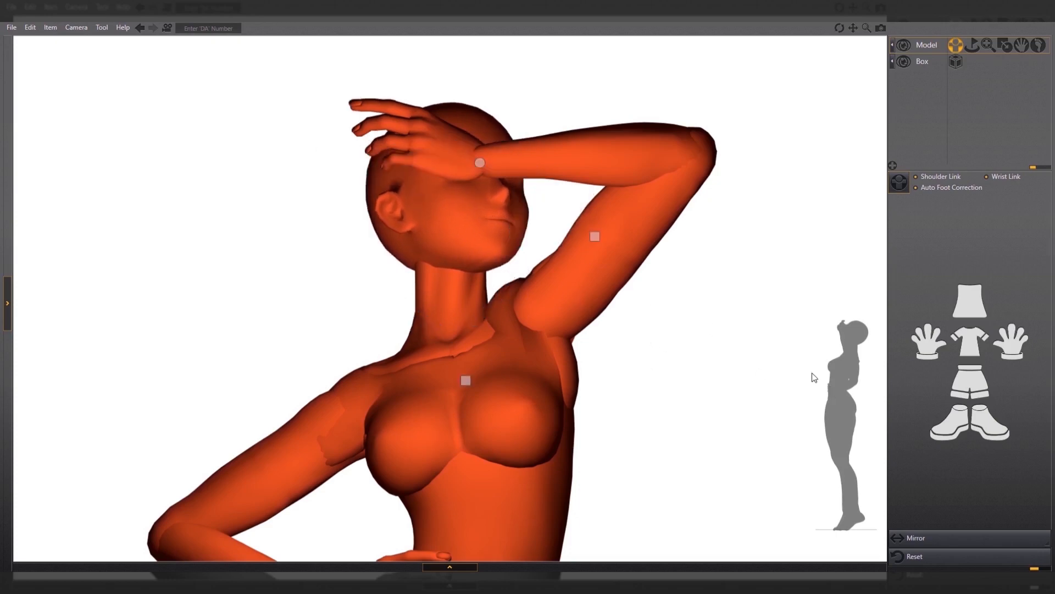
Shift the left wrist outward to follow the turned head, rotate the hand upward on the forehead, and adjust the arm.
drag(482, 163, 522, 160)
drag(842, 328, 847, 328)
mouse_move(524, 152)
mouse_down()
mouse_move(490, 143)
mouse_move(550, 97)
mouse_move(507, 108)
mouse_move(576, 100)
mouse_up()
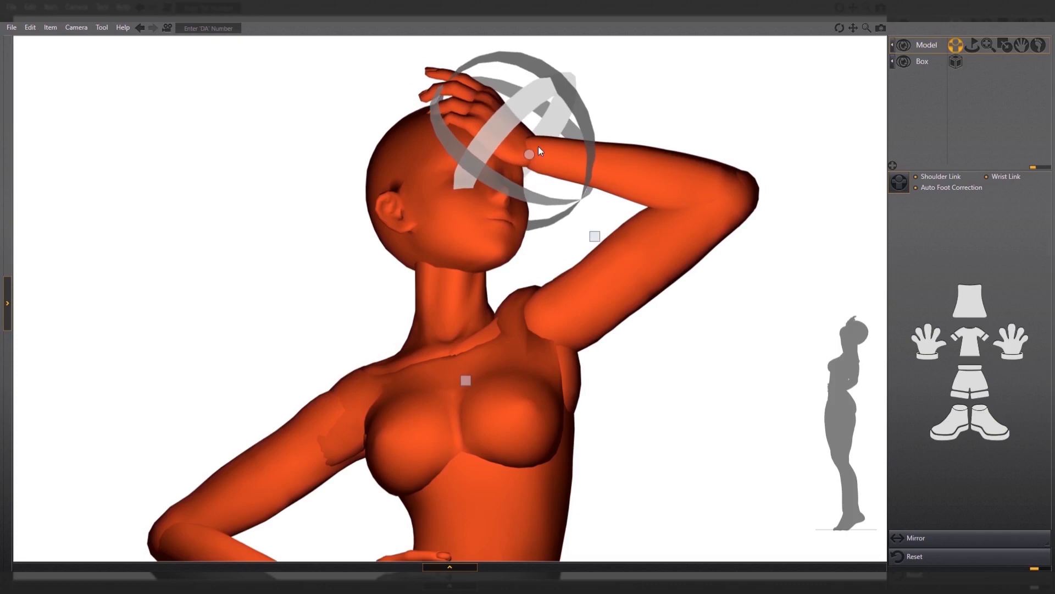
right_drag(628, 358, 685, 423)
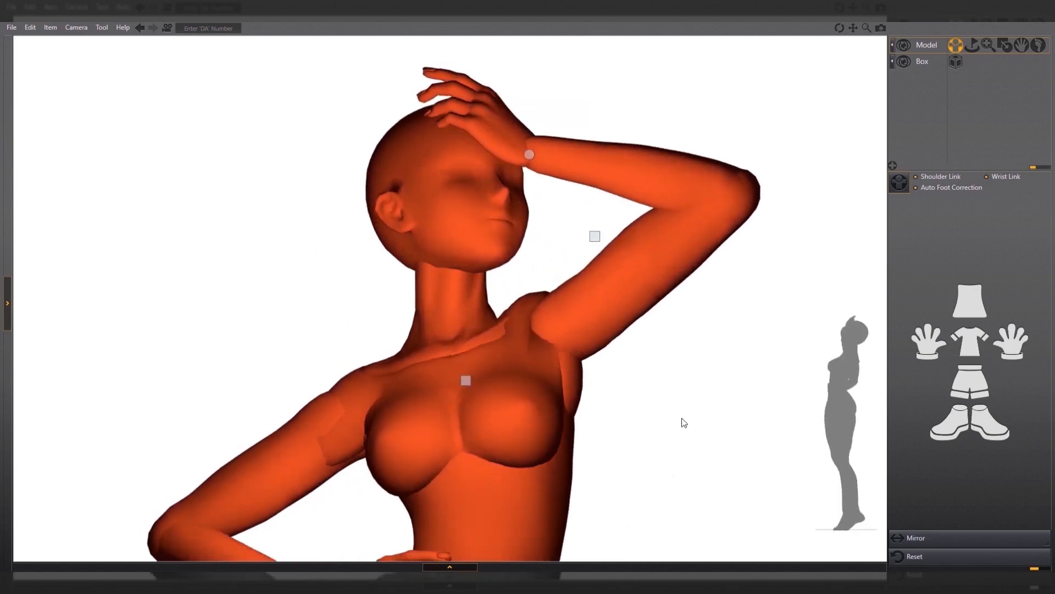
drag(654, 180, 628, 206)
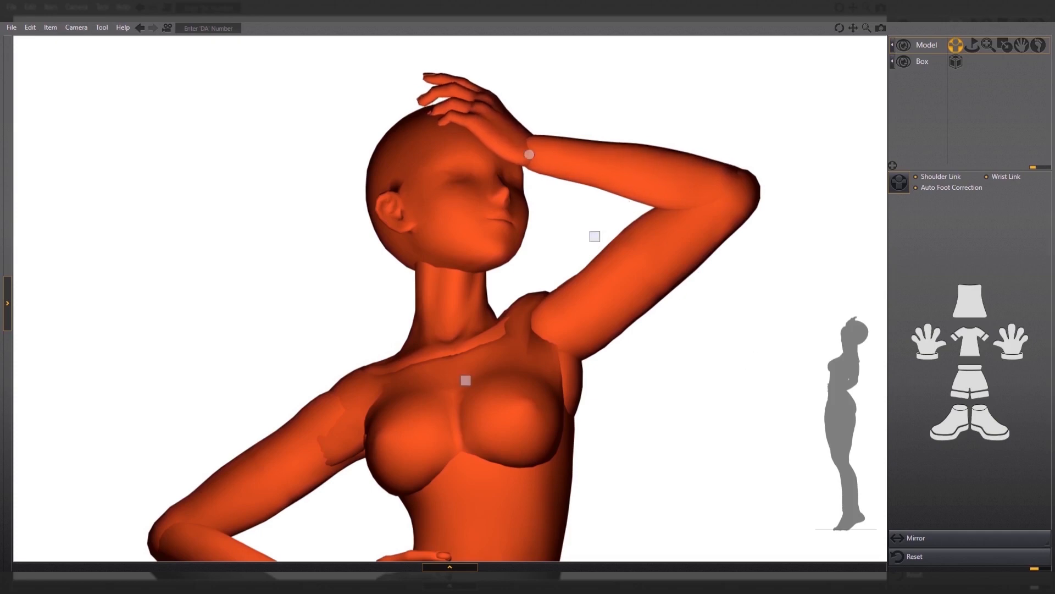
scroll(674, 524, down, 5)
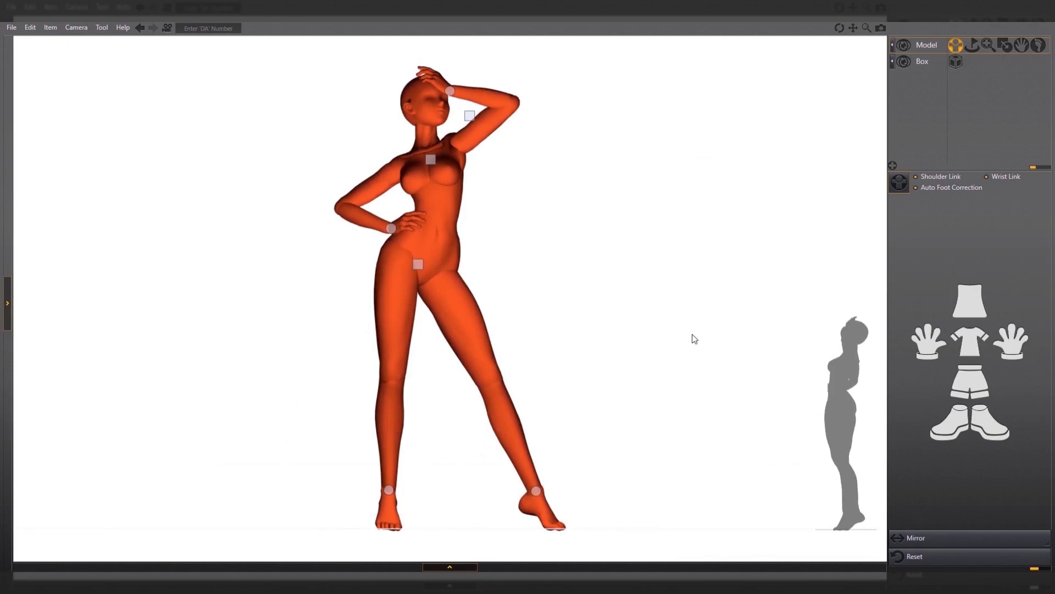
Spread the fingers of the right hand on the hip and extend its thumb.
click(1026, 48)
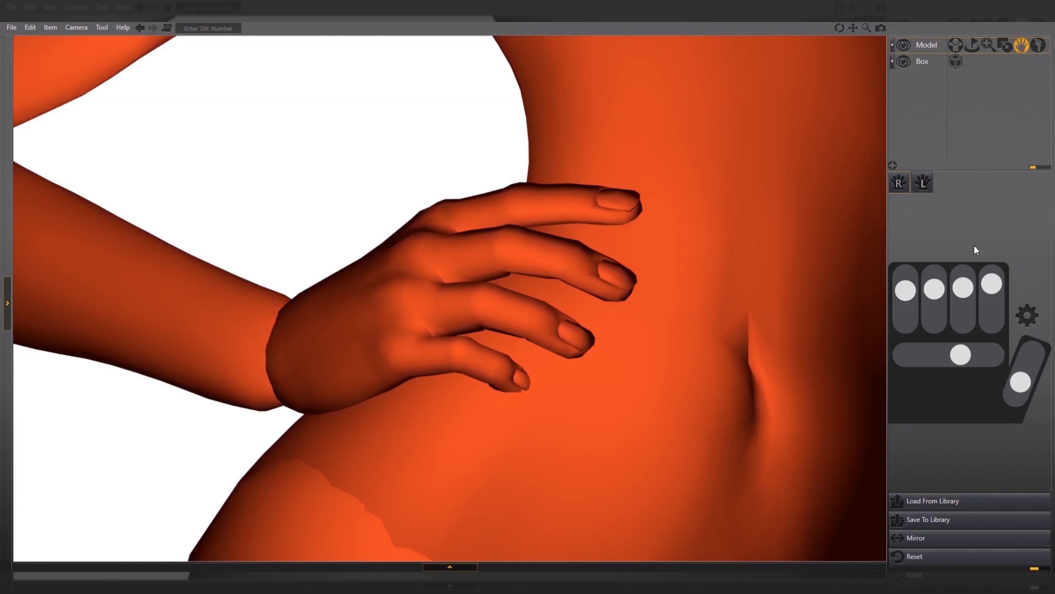
drag(905, 289, 992, 284)
drag(1020, 381, 906, 363)
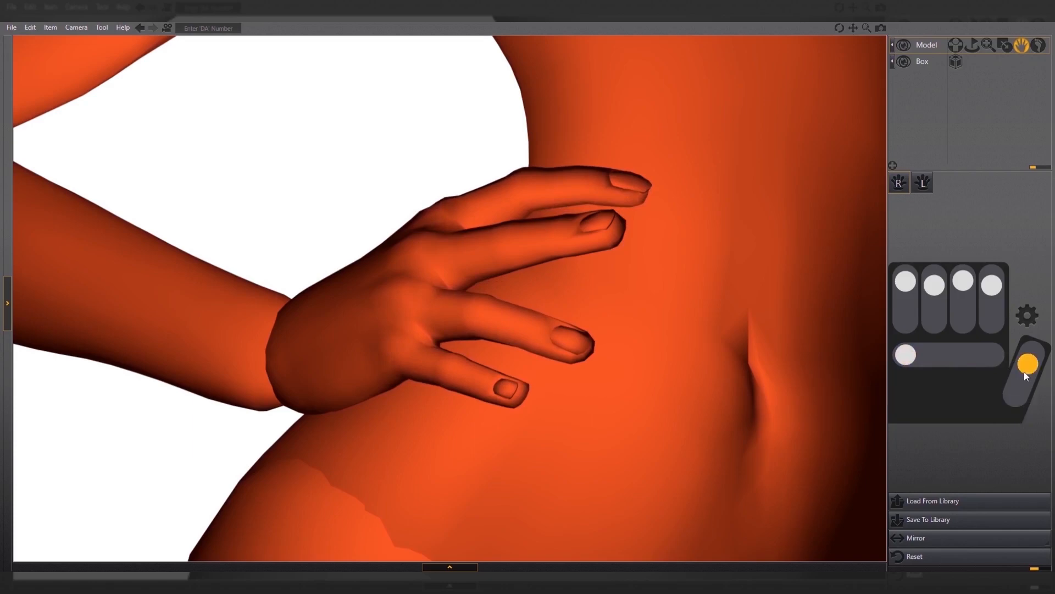
Curl the four fingers of the right hand toward the waist and extend the thumb slightly more.
right_drag(704, 347, 644, 353)
drag(992, 289, 990, 312)
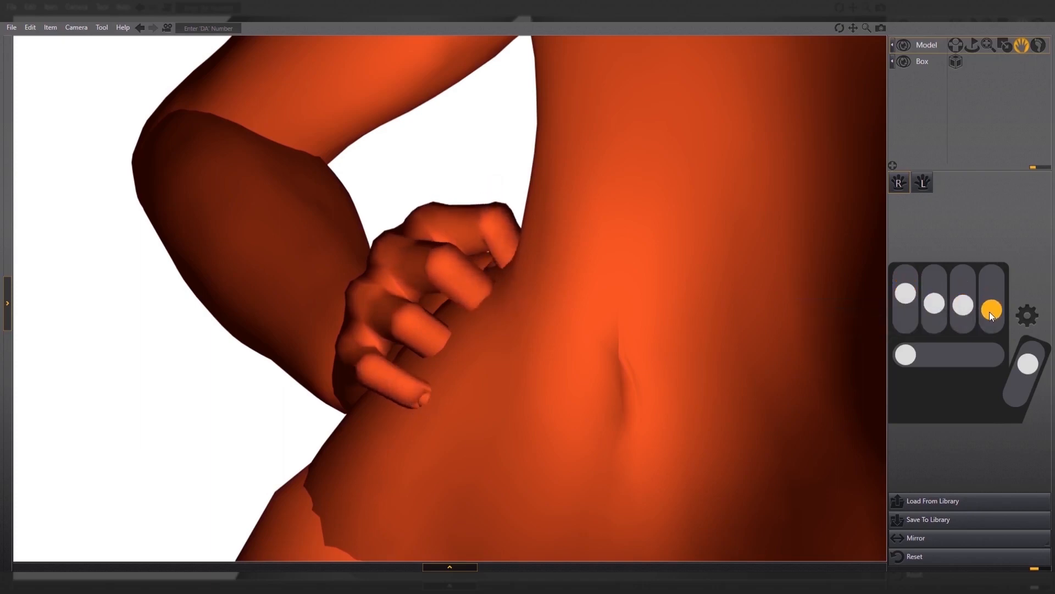
right_drag(200, 365, 660, 372)
drag(1031, 380, 1017, 356)
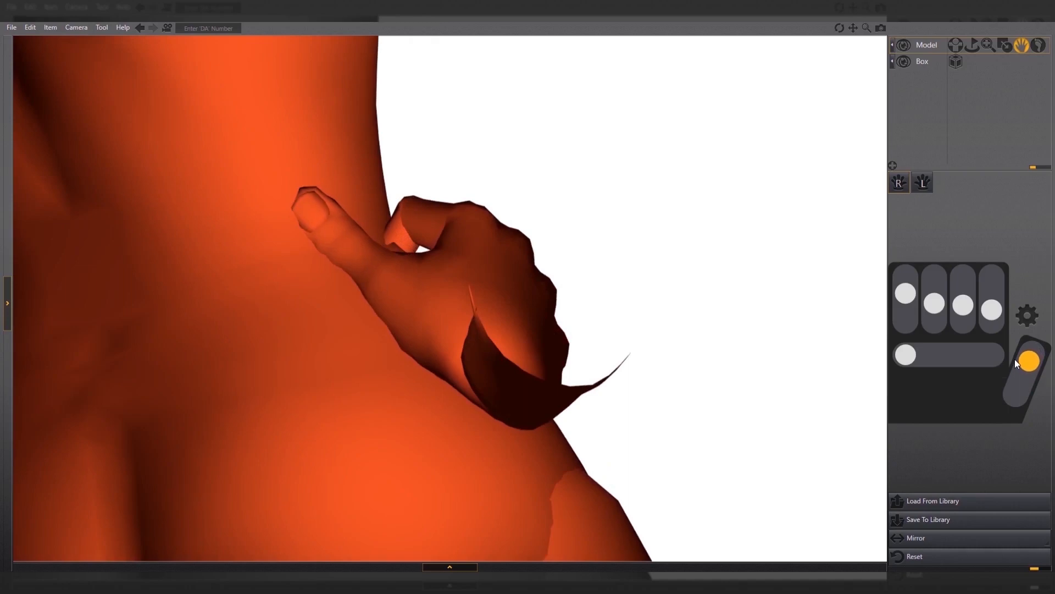
right_drag(687, 352, 470, 337)
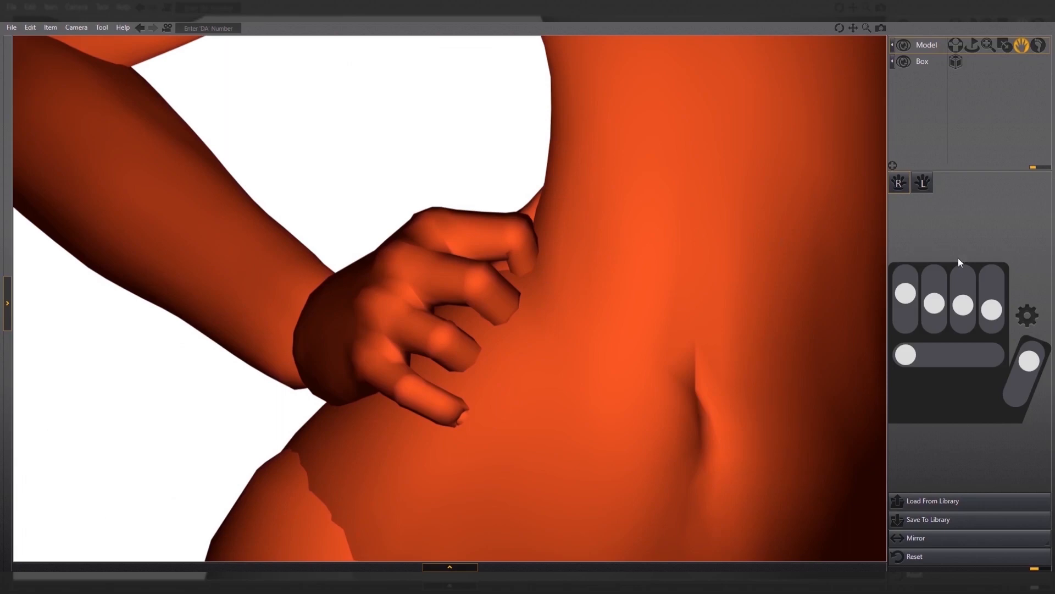
Pose the right hand's finger joints individually, straightening the fingers and angling the little finger away from the others.
click(1030, 319)
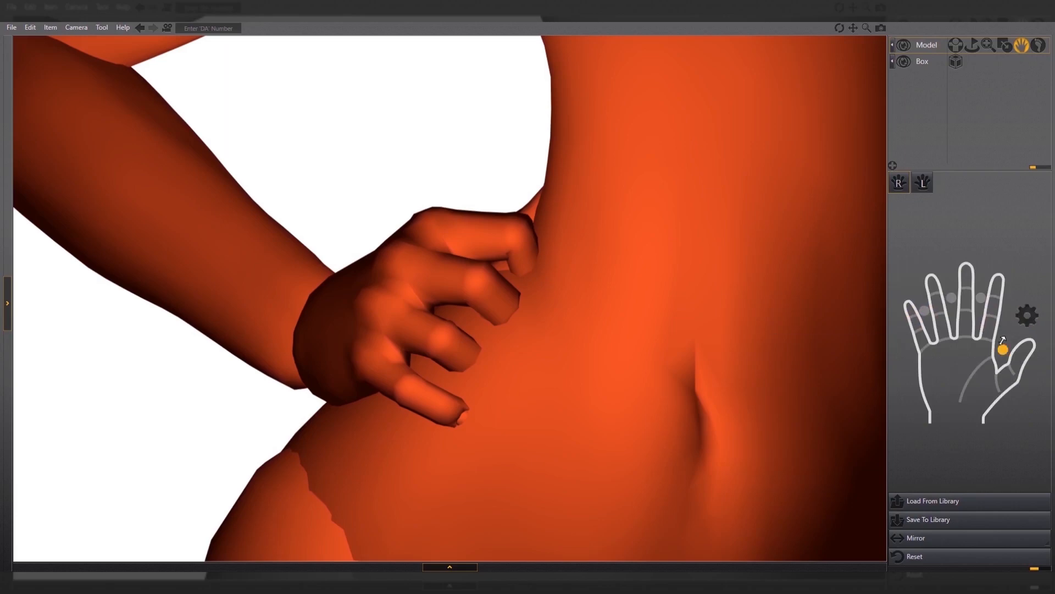
drag(924, 346, 907, 309)
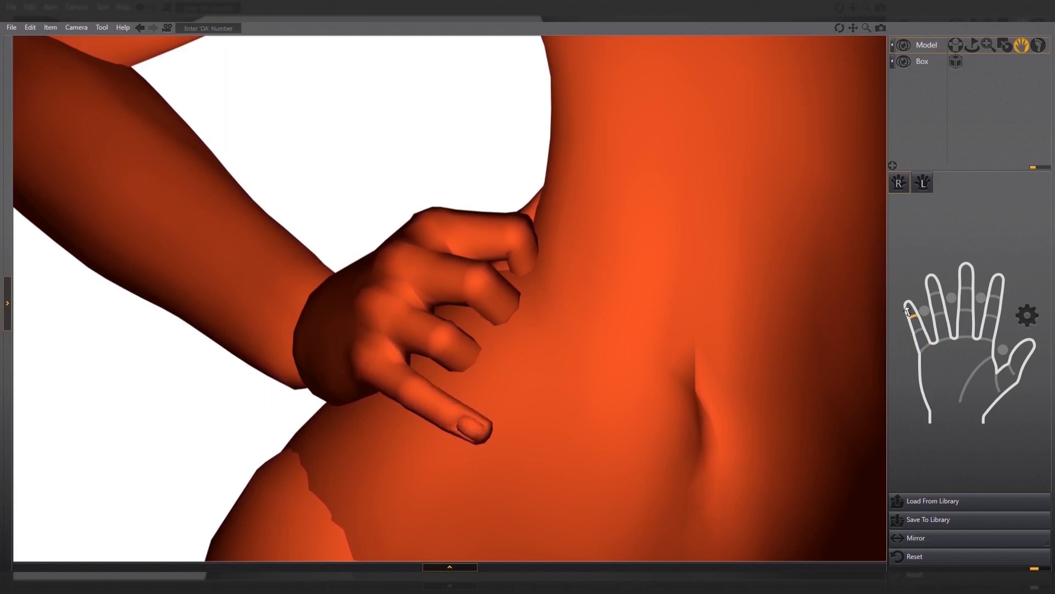
mouse_move(925, 310)
mouse_down()
mouse_move(959, 448)
mouse_move(935, 311)
mouse_up()
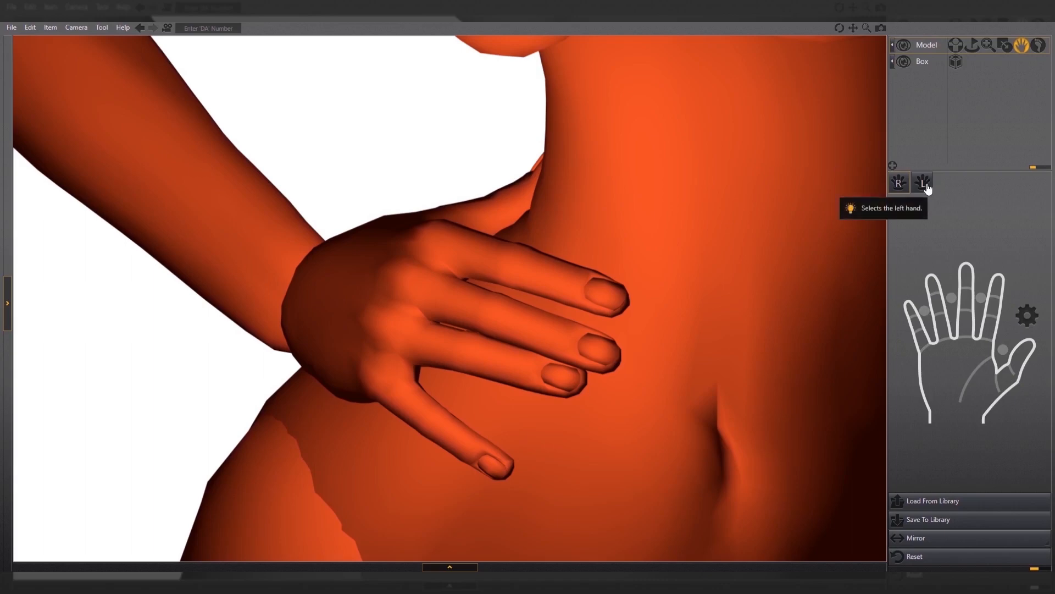
Adjust the bend of the left hand's fingers, extend its thumb, and spread the fingers apart.
click(923, 183)
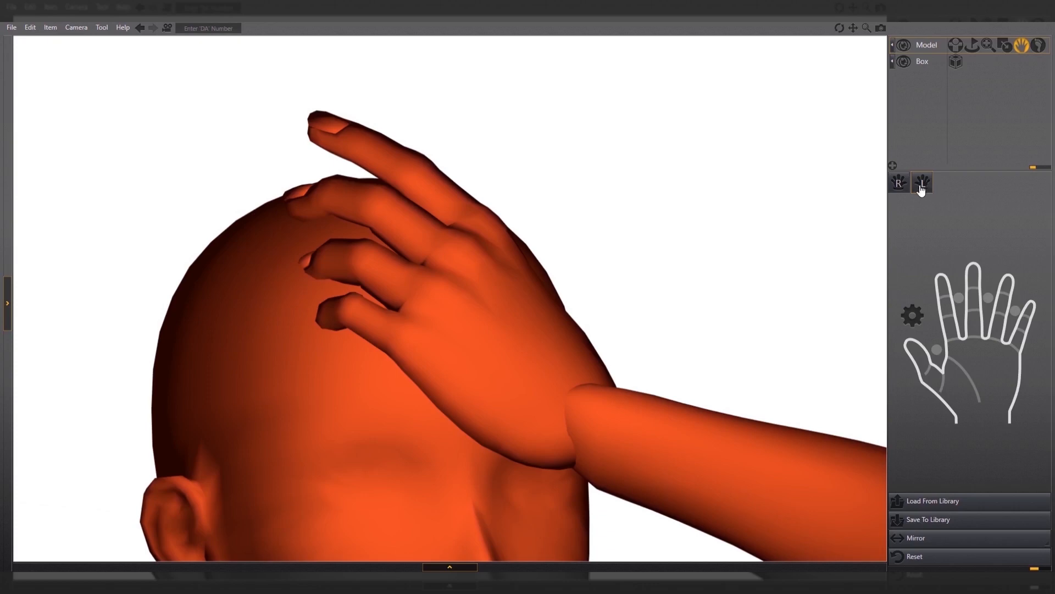
click(898, 187)
click(924, 184)
click(912, 315)
drag(1034, 311, 1034, 286)
drag(977, 297, 977, 286)
drag(919, 381, 894, 368)
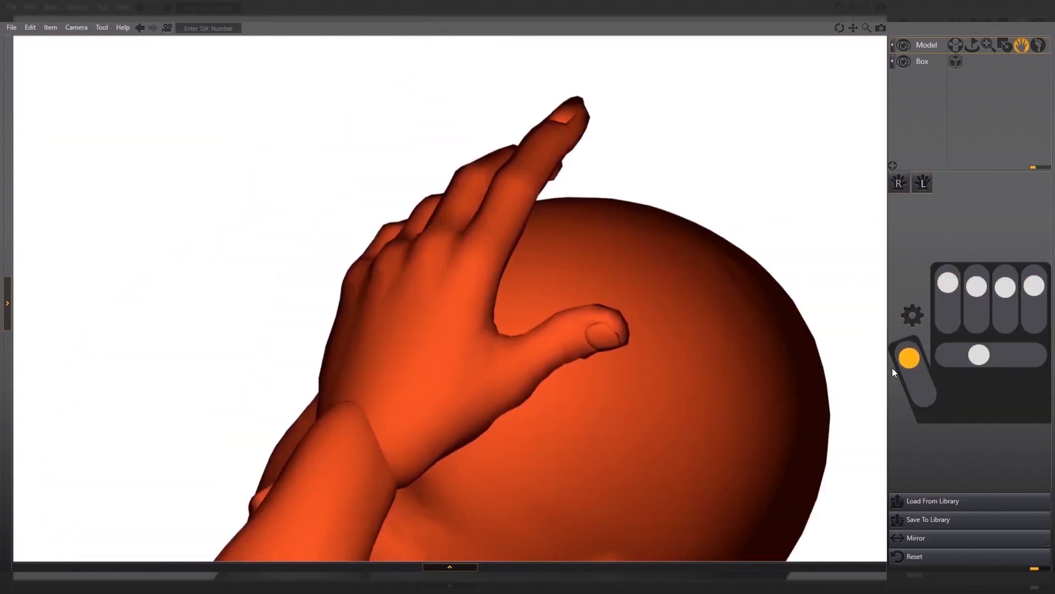
drag(979, 354, 1034, 354)
Refine the left hand's finger and thumb joints individually for a relaxed pose against the forehead.
right_drag(604, 298, 469, 298)
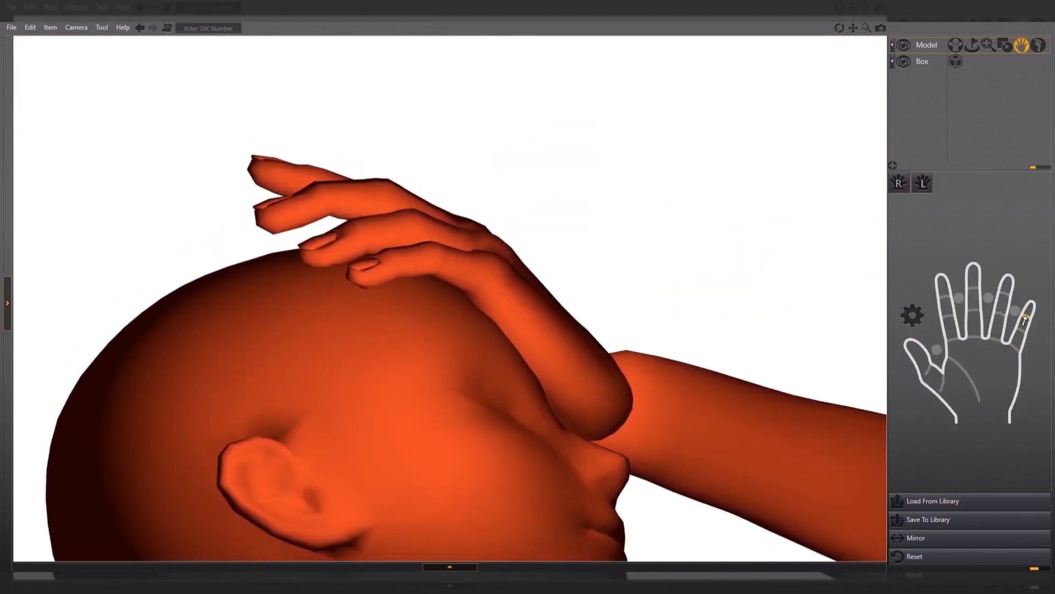
mouse_move(1012, 346)
mouse_down()
mouse_move(992, 338)
mouse_move(1003, 305)
mouse_move(1003, 343)
mouse_up()
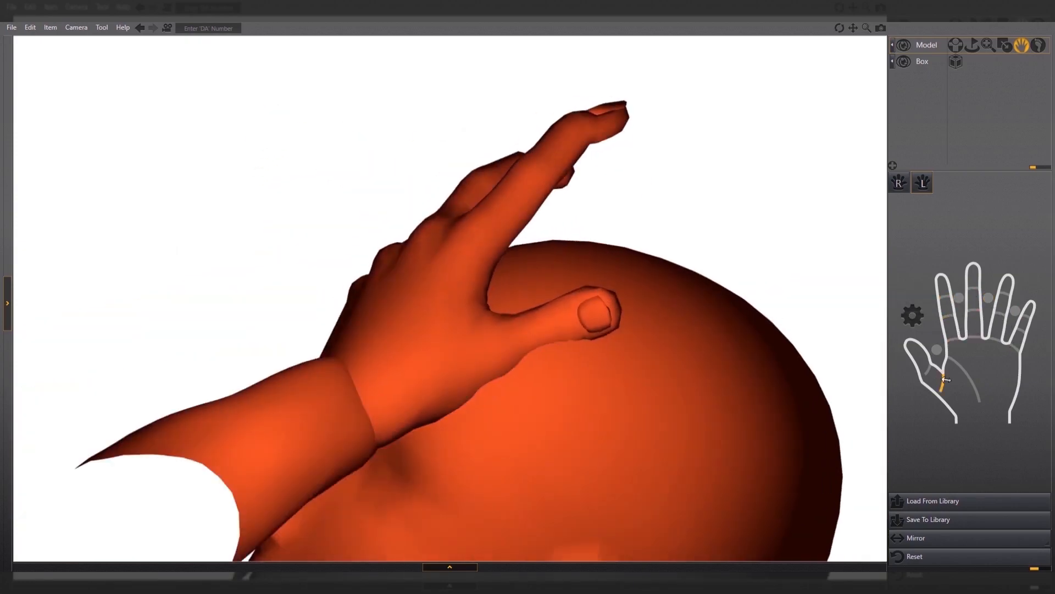
drag(945, 379, 933, 352)
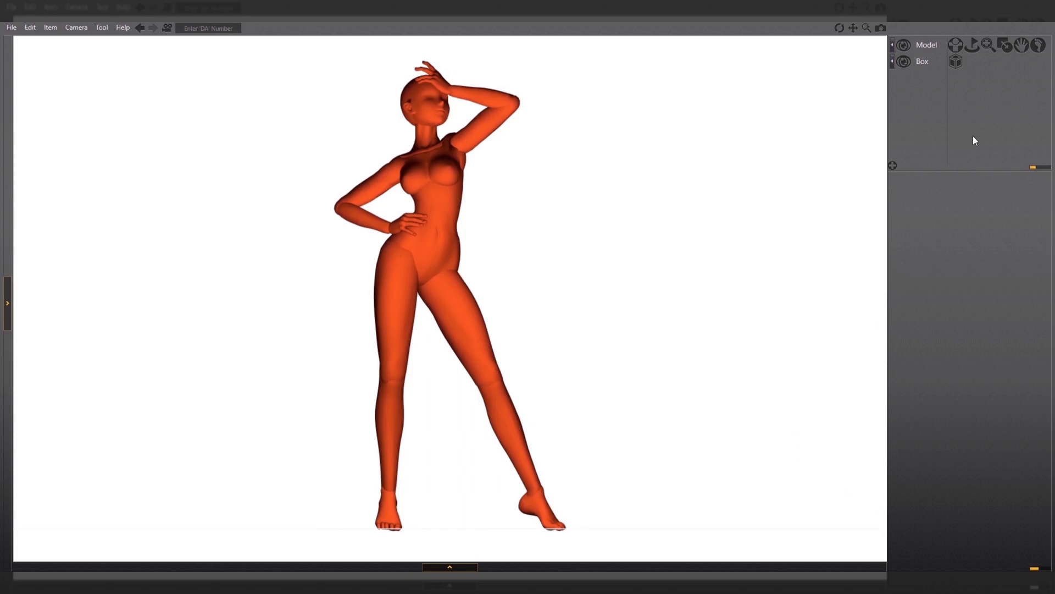
Try several preset poses from the hand library on the left hand, including the flat palm and the V sign.
click(1022, 46)
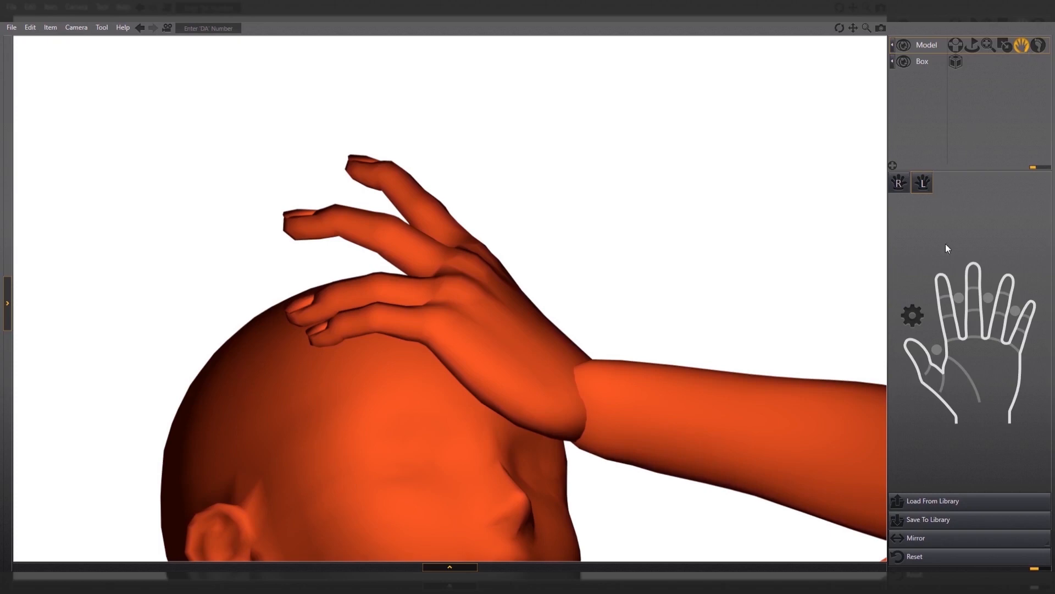
click(974, 505)
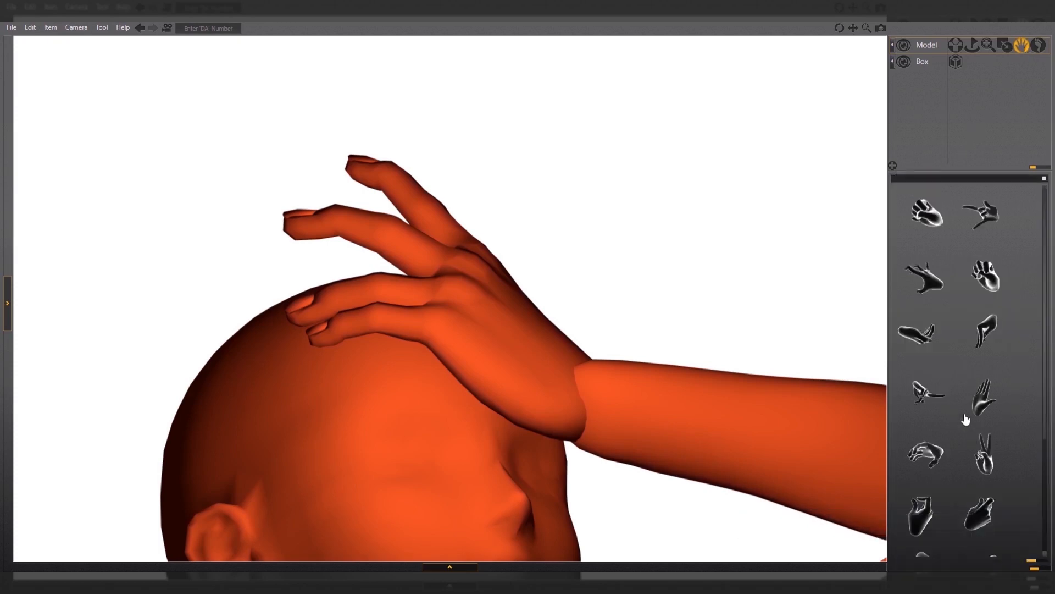
click(930, 221)
click(982, 226)
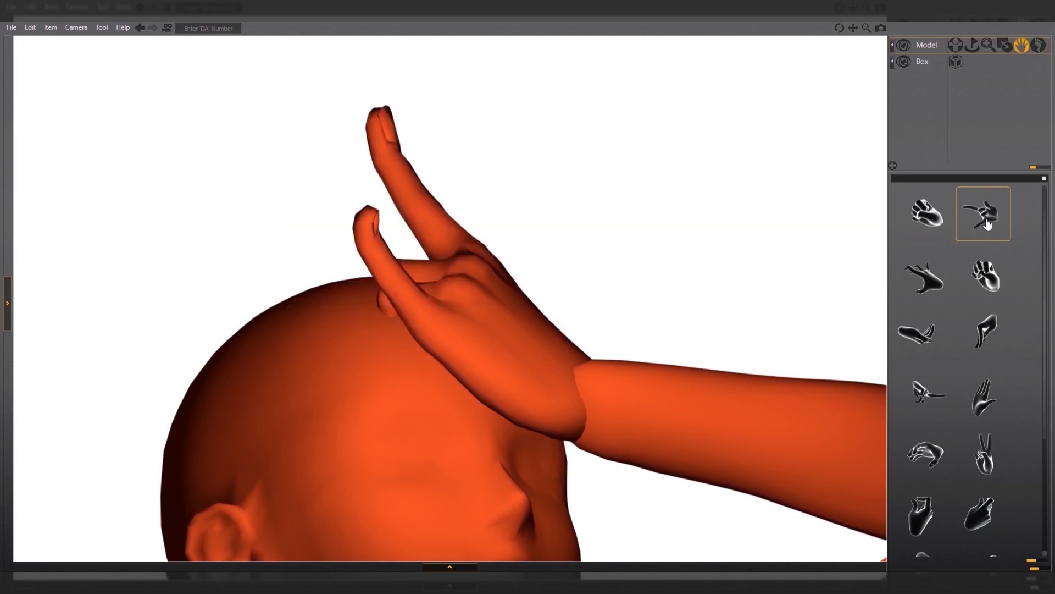
click(935, 291)
click(997, 286)
click(921, 338)
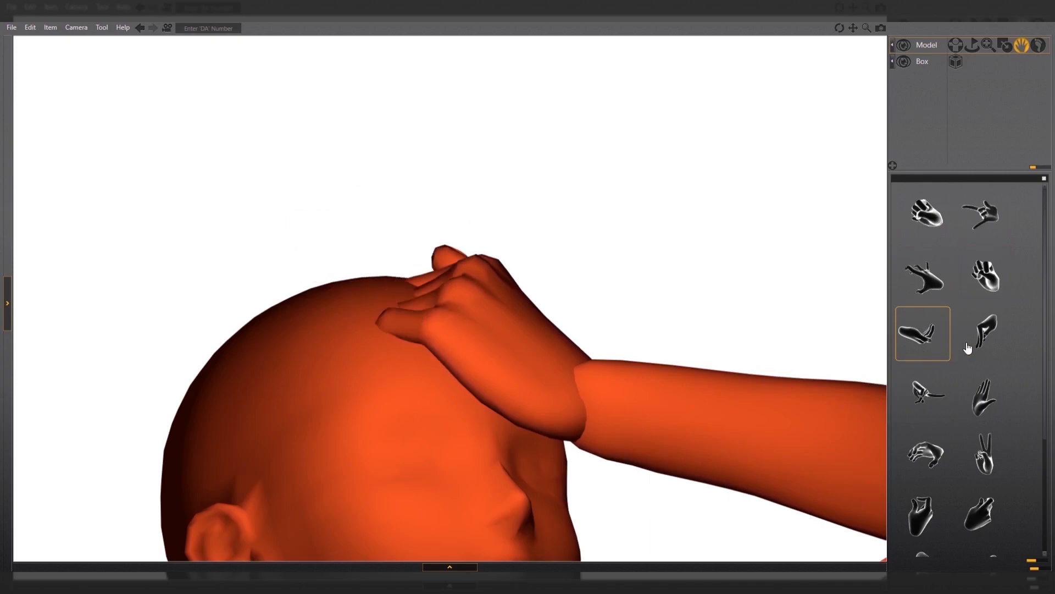
click(982, 342)
click(928, 406)
click(976, 400)
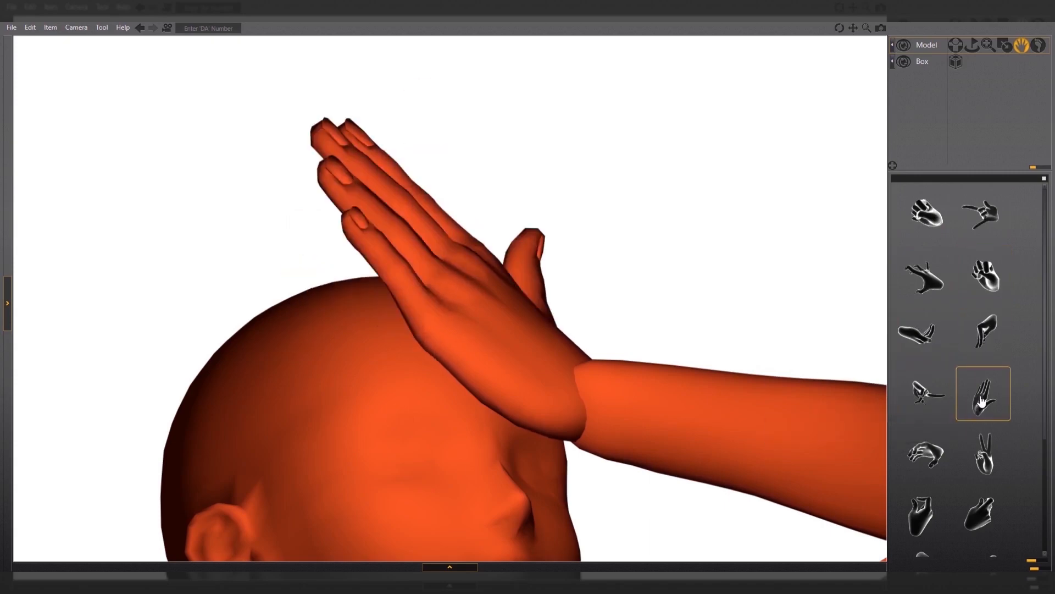
click(989, 456)
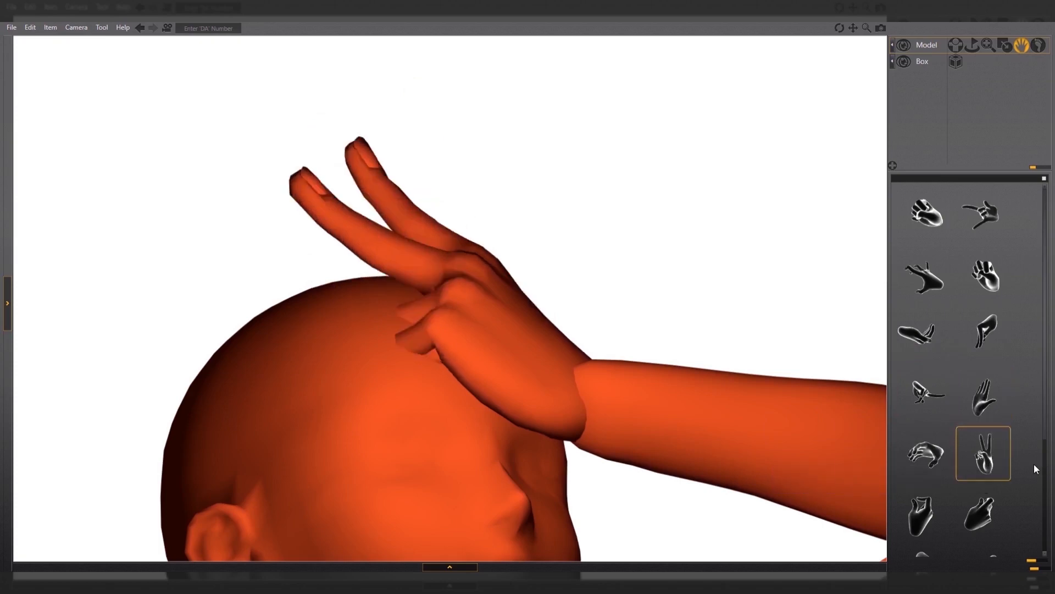
Undo all the preset poses tried on the left hand and close the hand library.
key(Up)
key(Up)
key(Left)
key(Left)
key(Left)
key(Left)
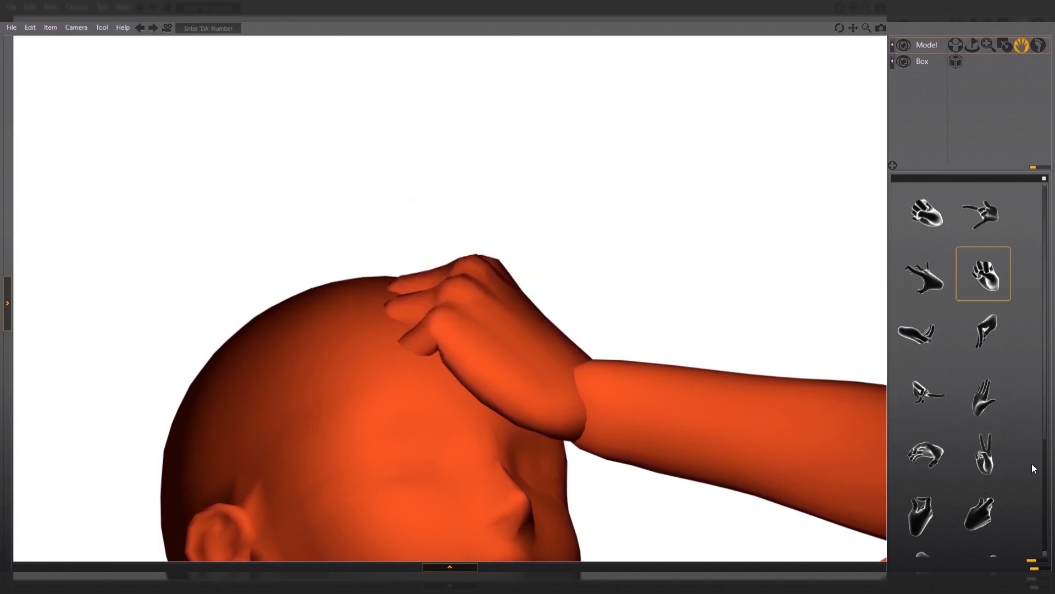
key(Left)
key(Left)
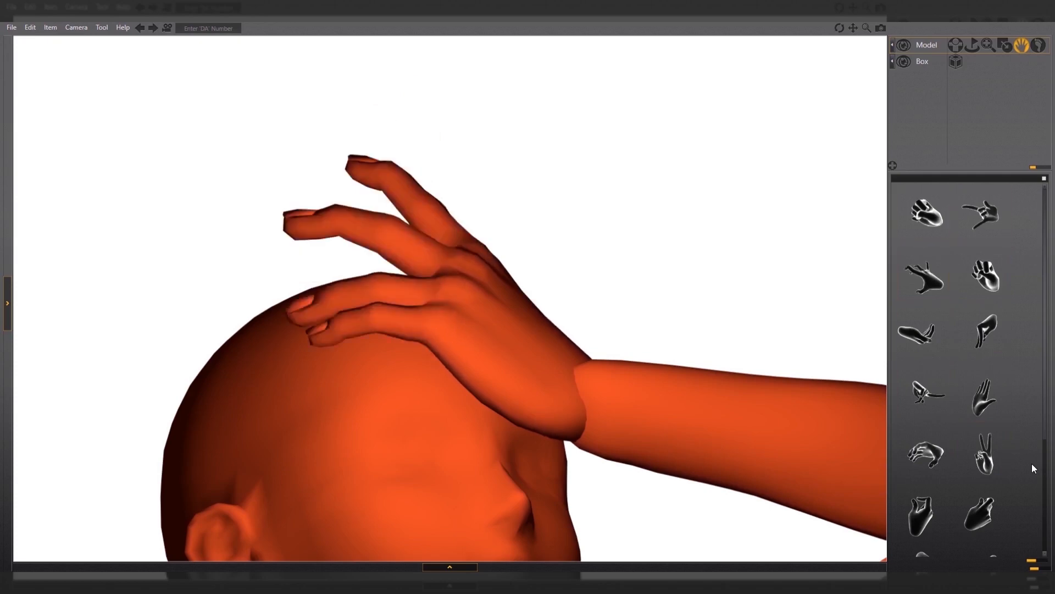
click(1044, 179)
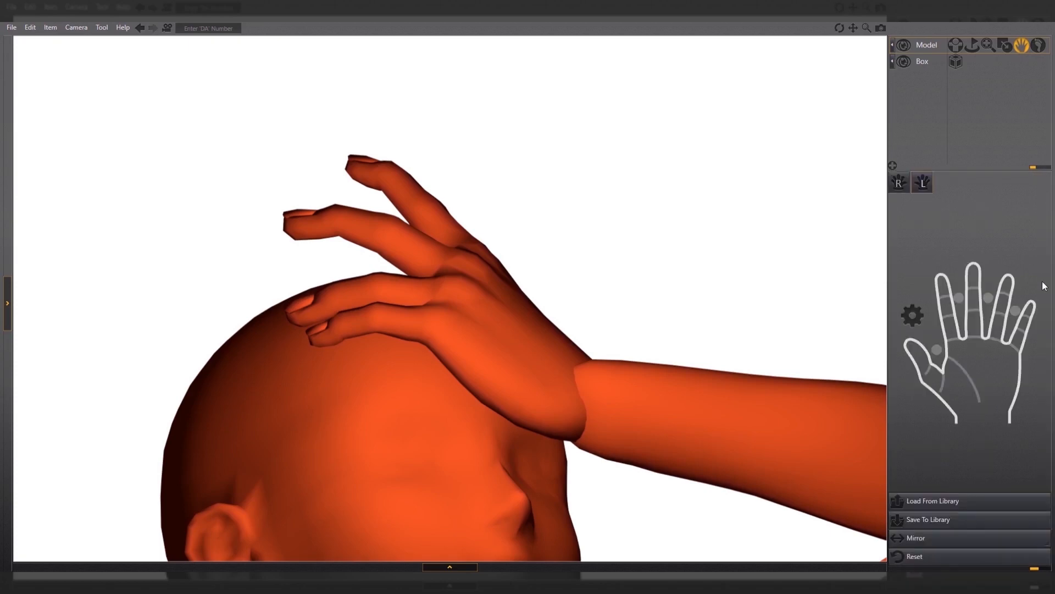
Try mirroring the left hand's finger pose onto the right hand, and undo the mirroring.
click(966, 546)
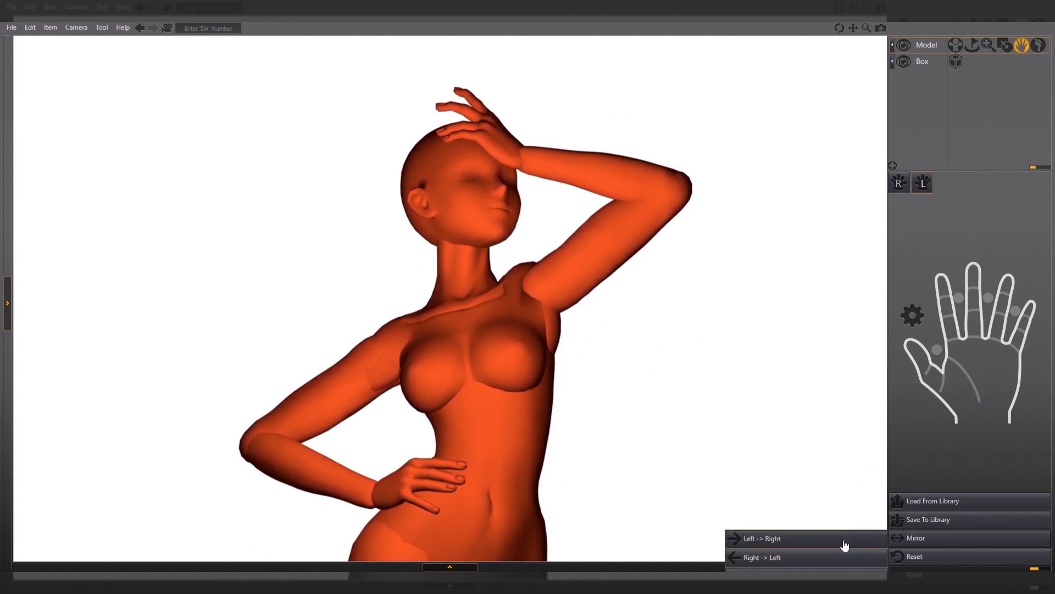
click(845, 544)
key(ctrl+z)
key(ctrl+y)
click(927, 542)
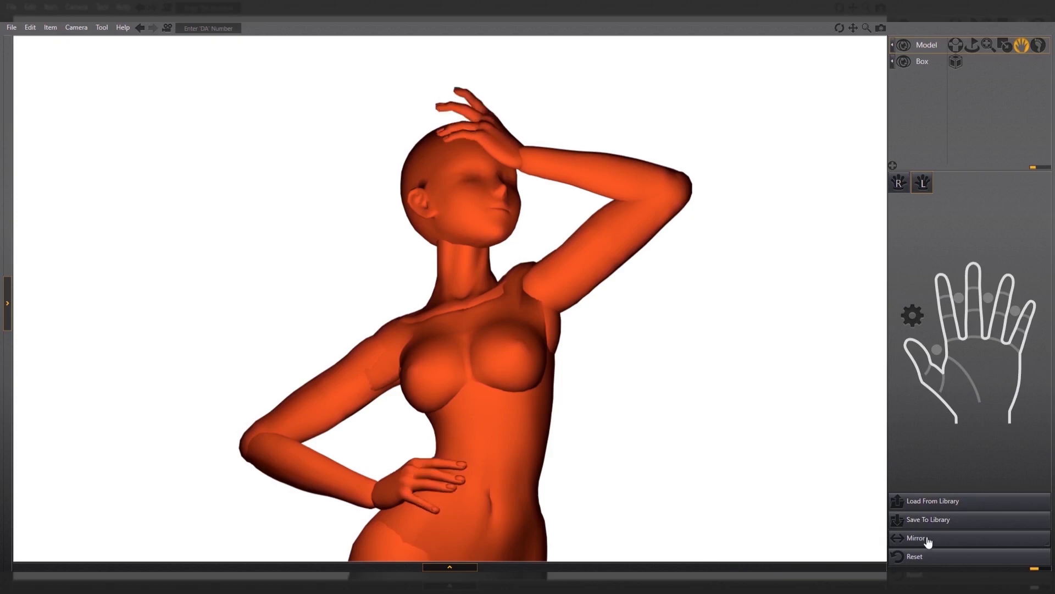
Adjust the overall toe bend of the right foot and pose its toes individually.
click(1039, 46)
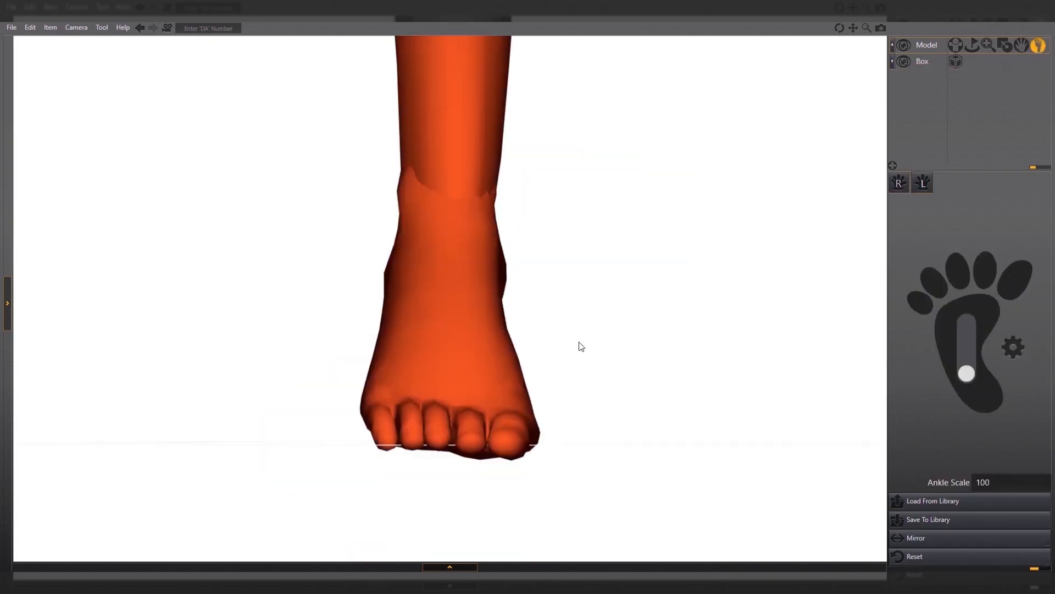
drag(969, 375, 936, 314)
click(1013, 347)
drag(996, 301, 1021, 294)
drag(971, 256, 954, 269)
drag(965, 360, 938, 308)
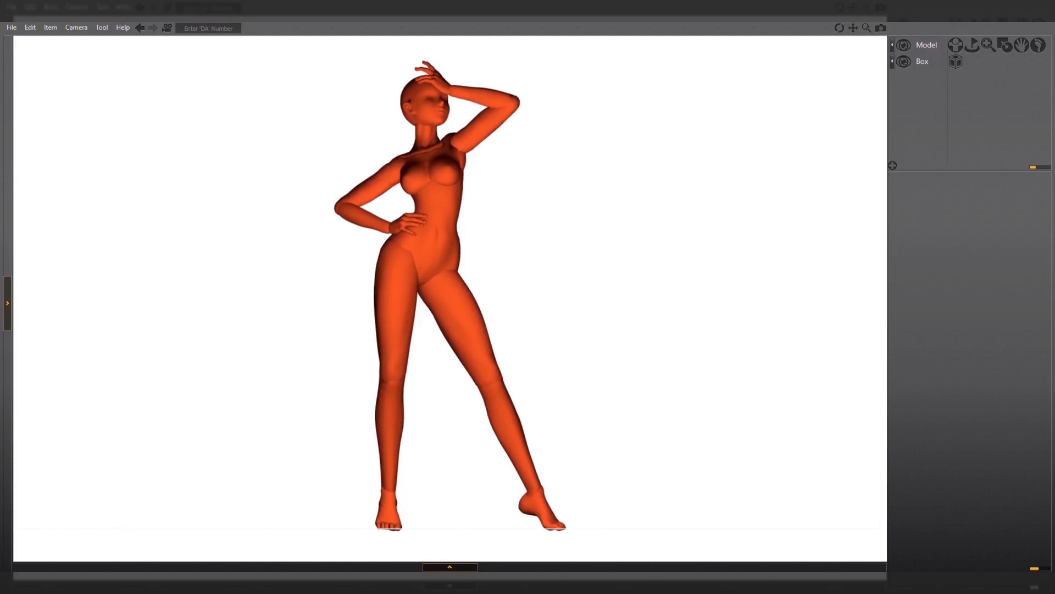
Set the Main Effect rendering to High Quality in the preferences.
click(102, 27)
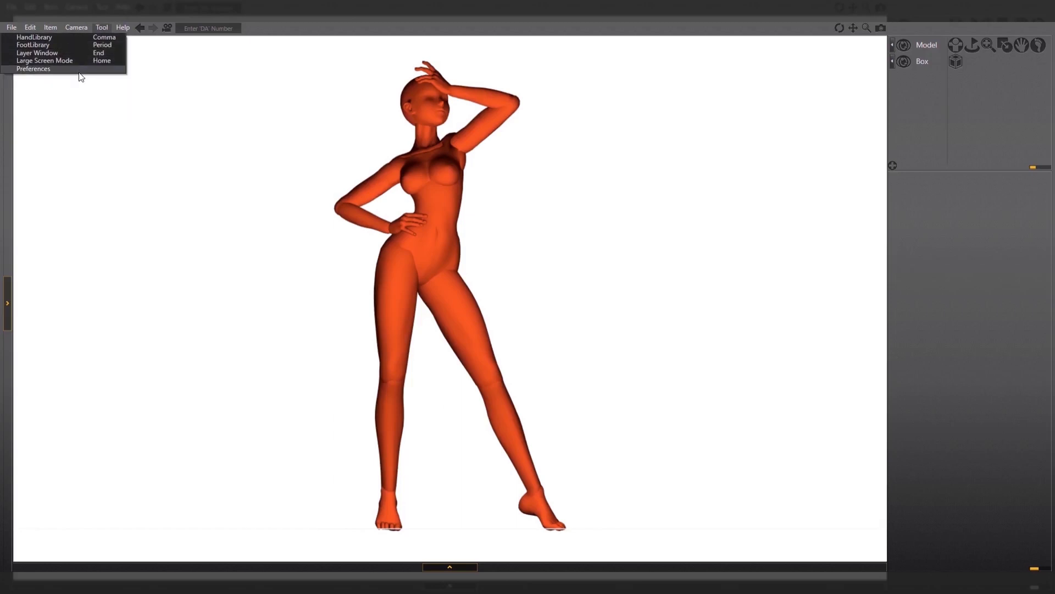
click(106, 72)
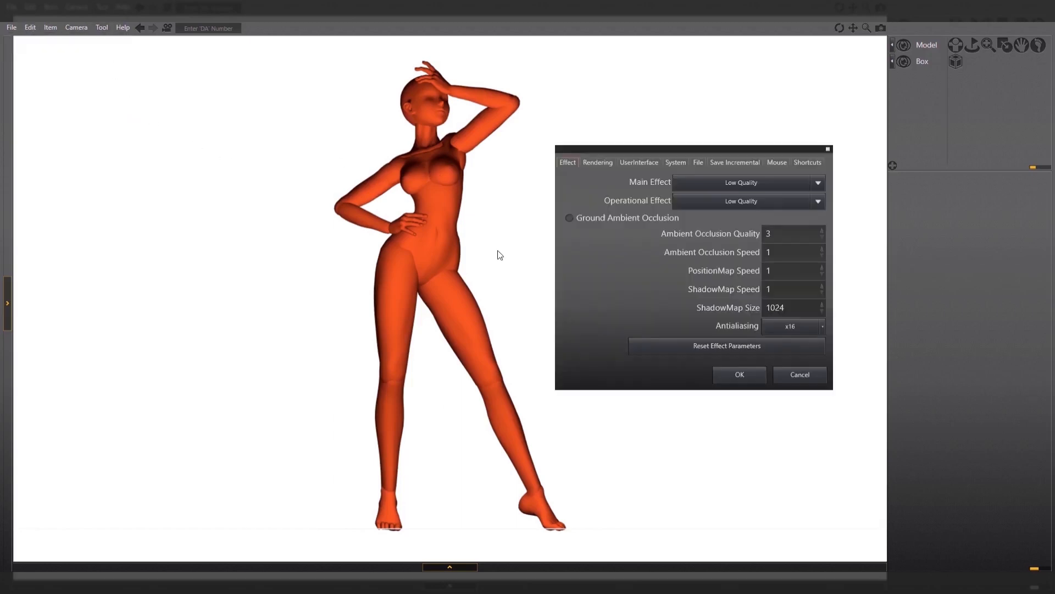
click(705, 183)
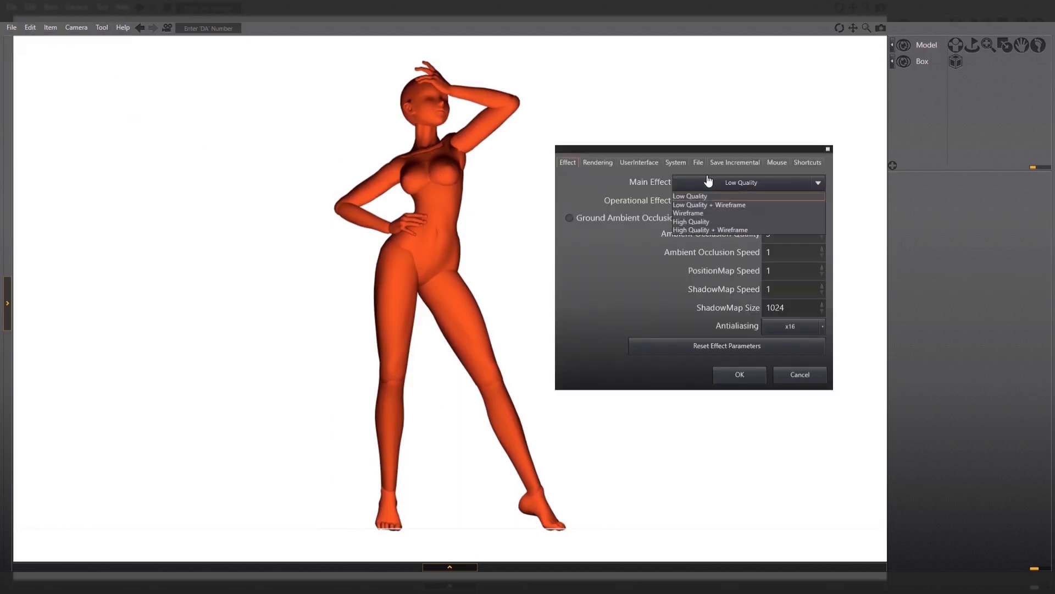
click(703, 221)
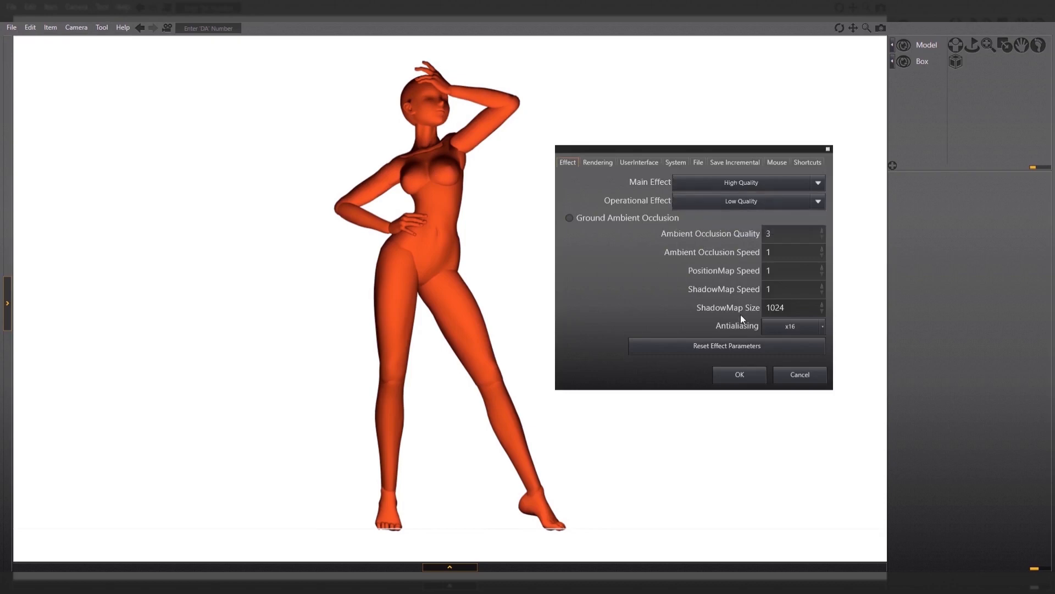
click(740, 376)
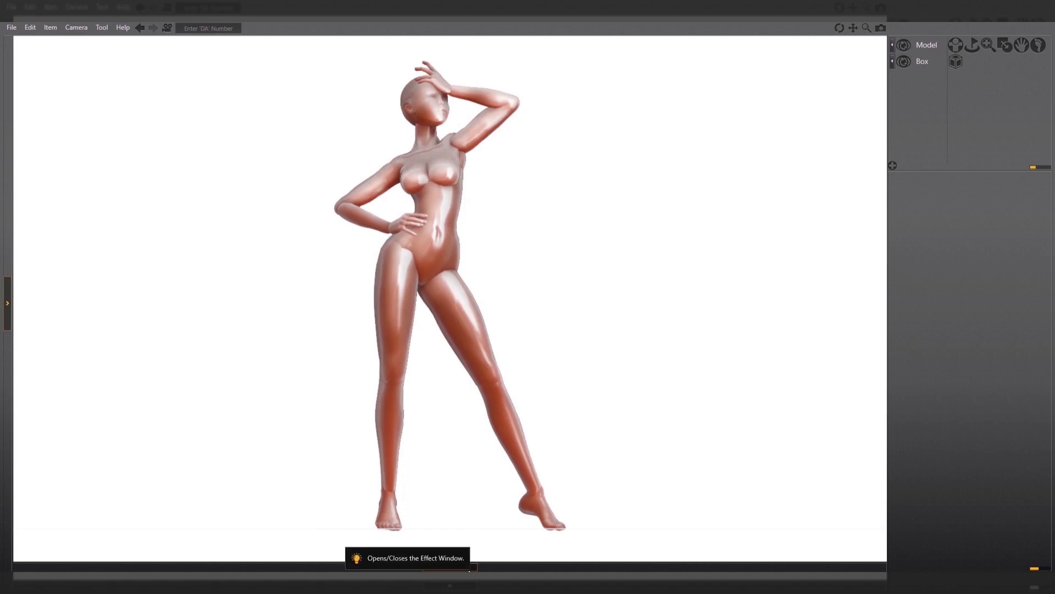
Open the effect window, switch the camera to perspective projection and view the figure from several angles.
click(449, 566)
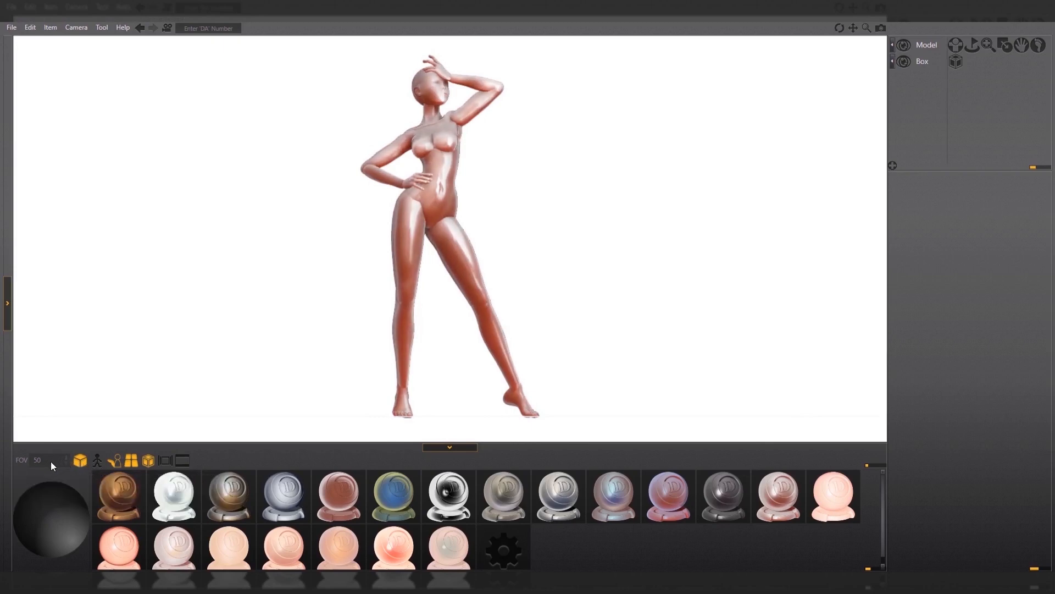
click(81, 467)
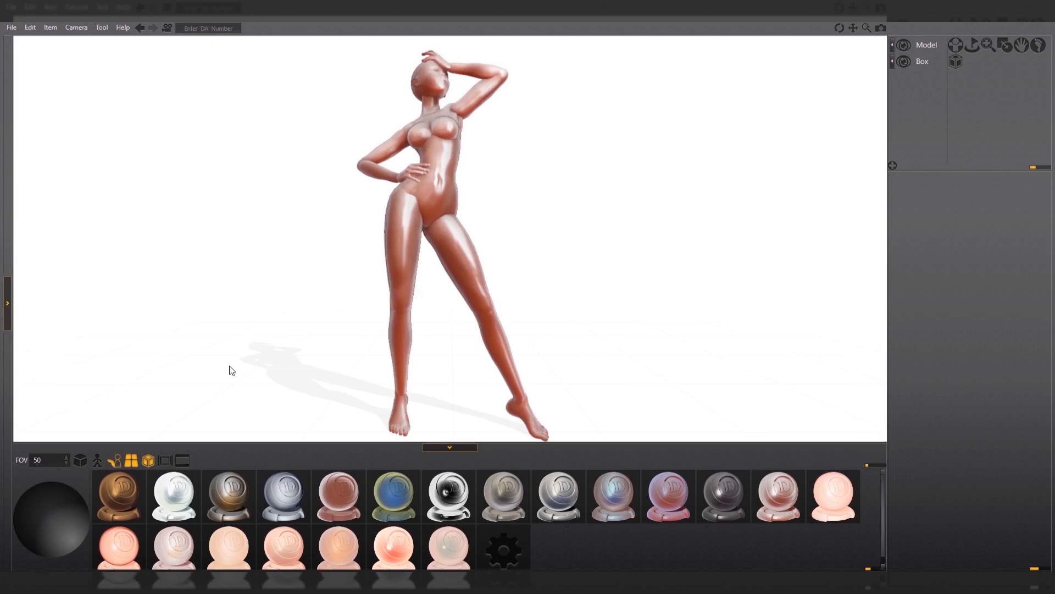
mouse_move(297, 345)
right_down()
mouse_move(343, 300)
mouse_move(252, 302)
mouse_move(387, 307)
right_up()
mouse_move(333, 387)
right_down()
mouse_move(332, 346)
mouse_move(322, 357)
mouse_move(347, 355)
mouse_move(239, 359)
right_up()
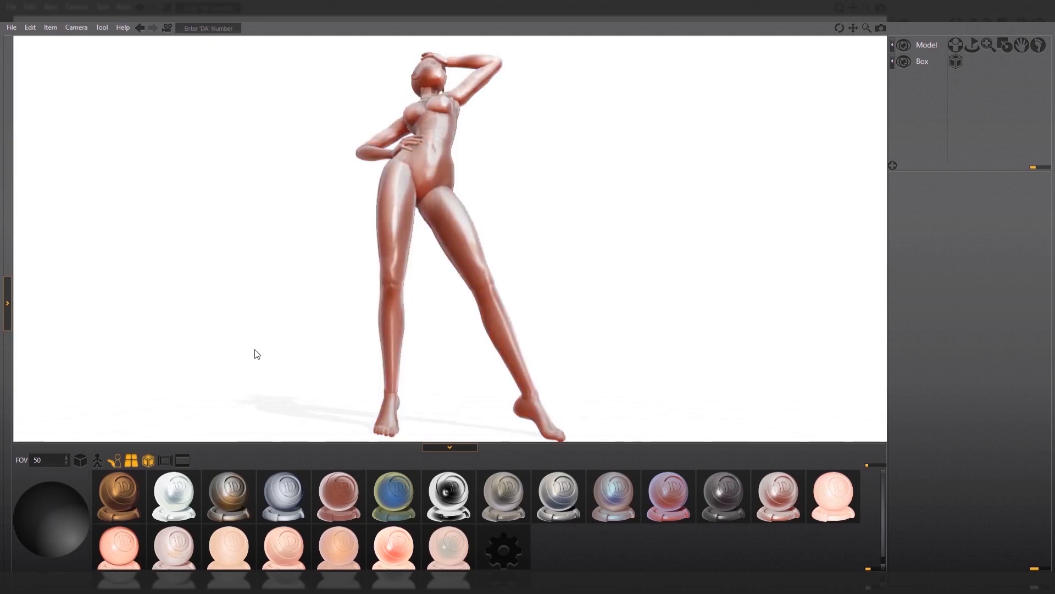
mouse_move(318, 184)
right_down()
mouse_move(332, 149)
mouse_move(292, 313)
mouse_move(265, 289)
mouse_move(329, 282)
mouse_move(266, 273)
right_up()
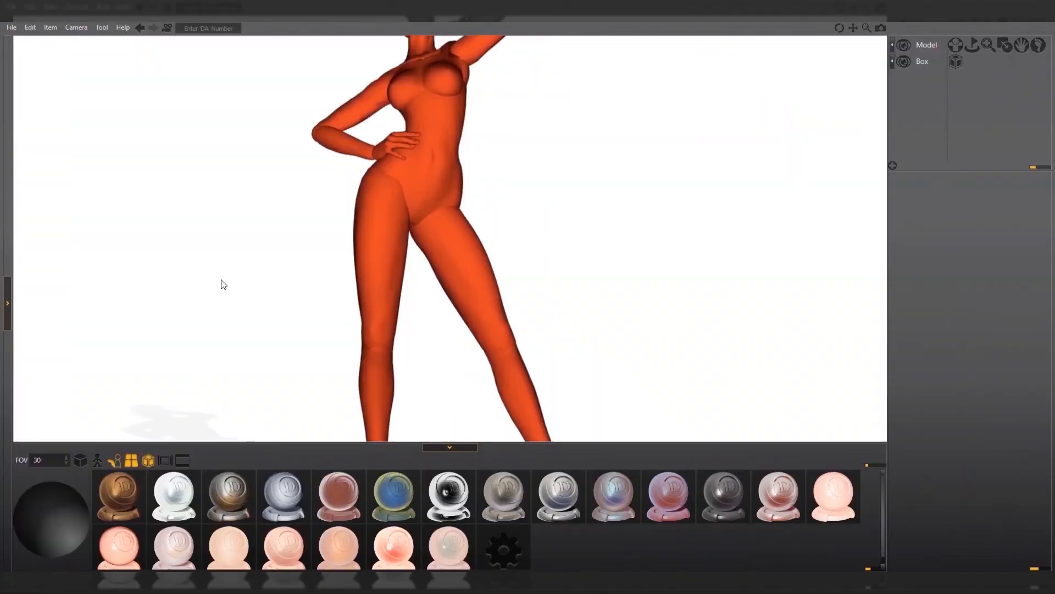
Try perspective field-of-view values of 45 and 80 on the figure, and return to orthographic projection.
alt+right_drag(173, 287, 58, 286)
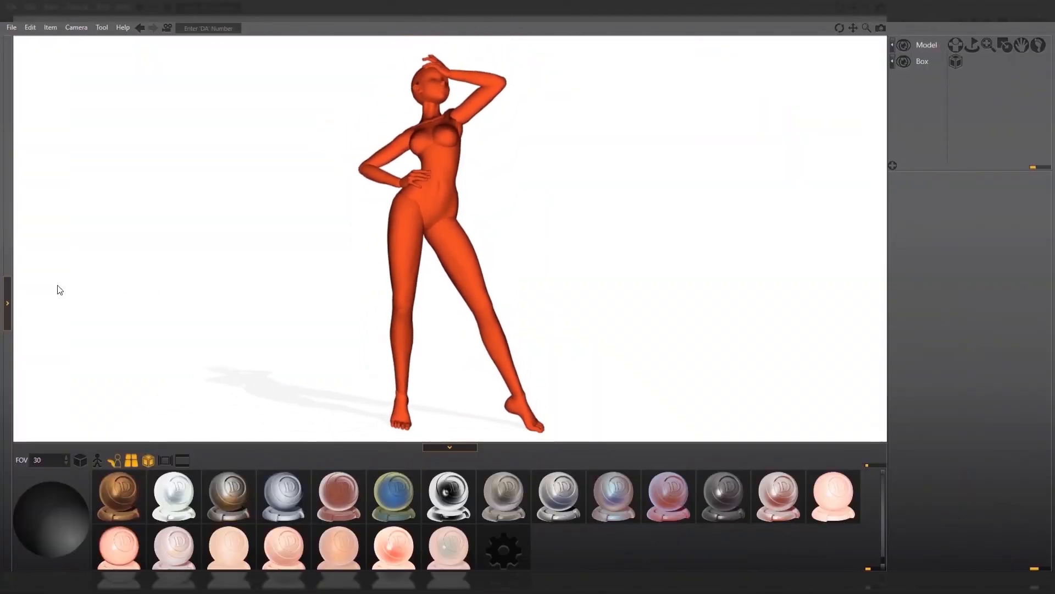
click(44, 461)
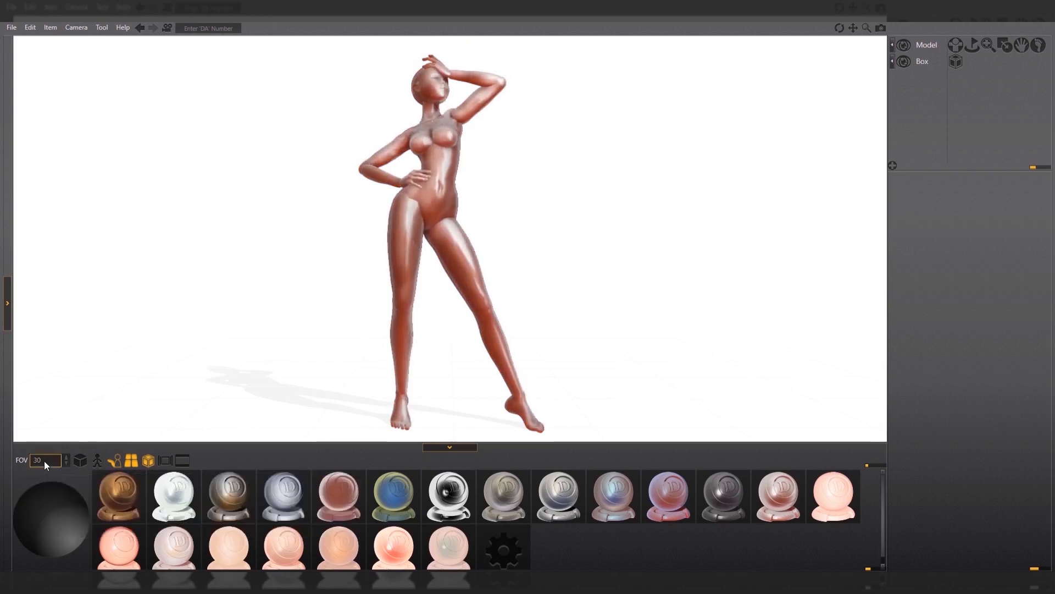
text(45)
key(Return)
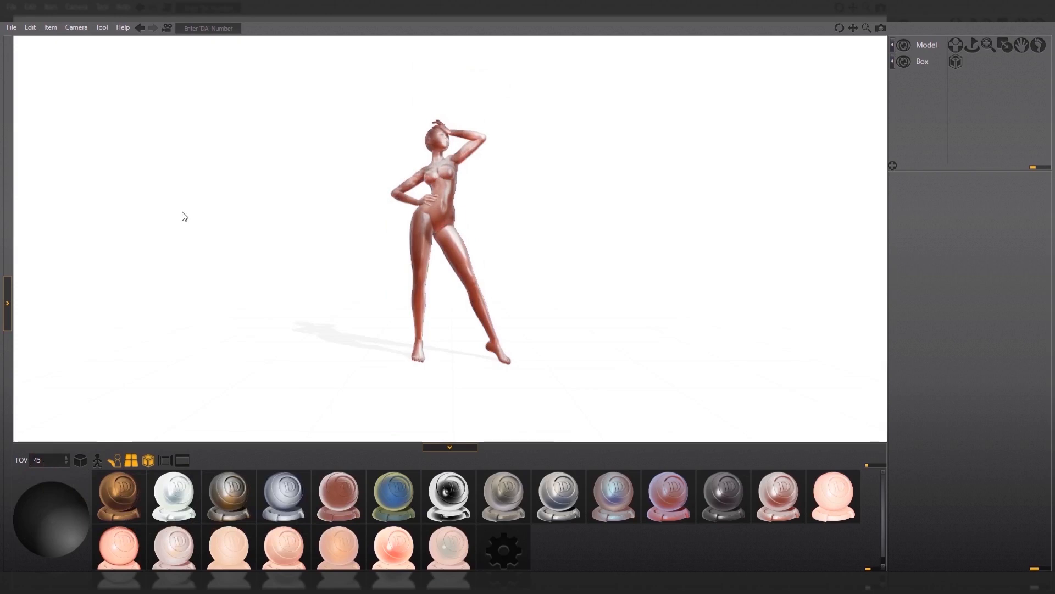
alt+right_drag(201, 280, 490, 276)
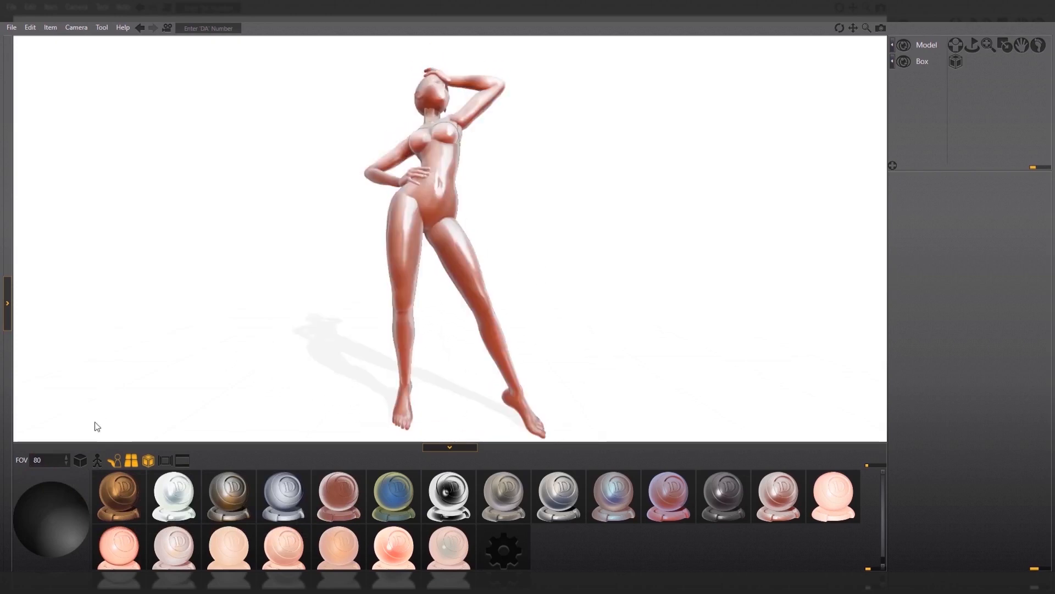
click(81, 460)
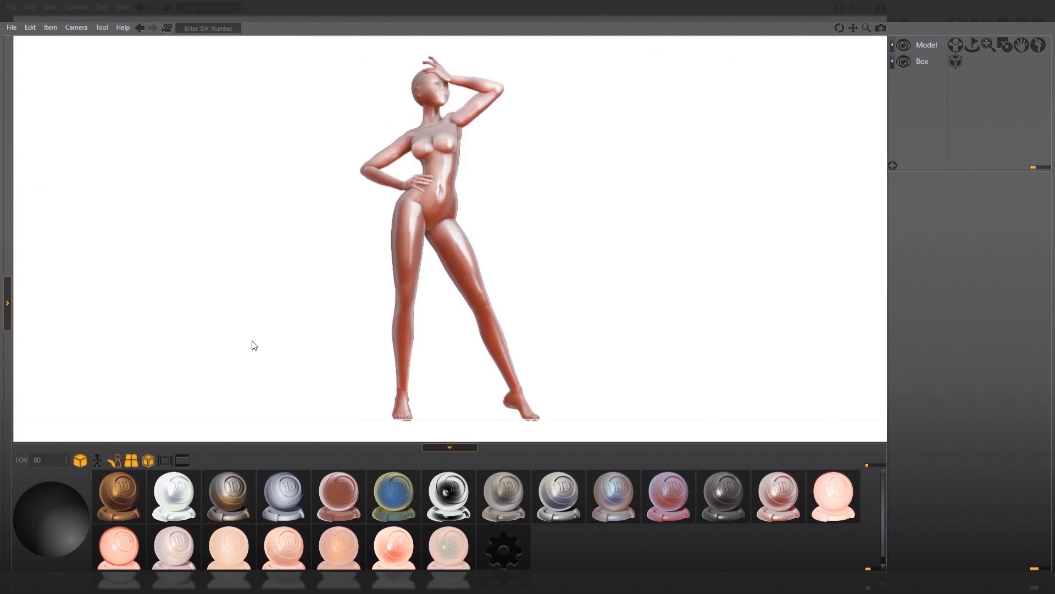
right_drag(221, 316, 185, 367)
Toggle the shadow display off and on, and redirect the light so it shines on the figure from below.
click(116, 462)
click(116, 462)
drag(74, 551, 52, 519)
scroll(339, 170, up, 1)
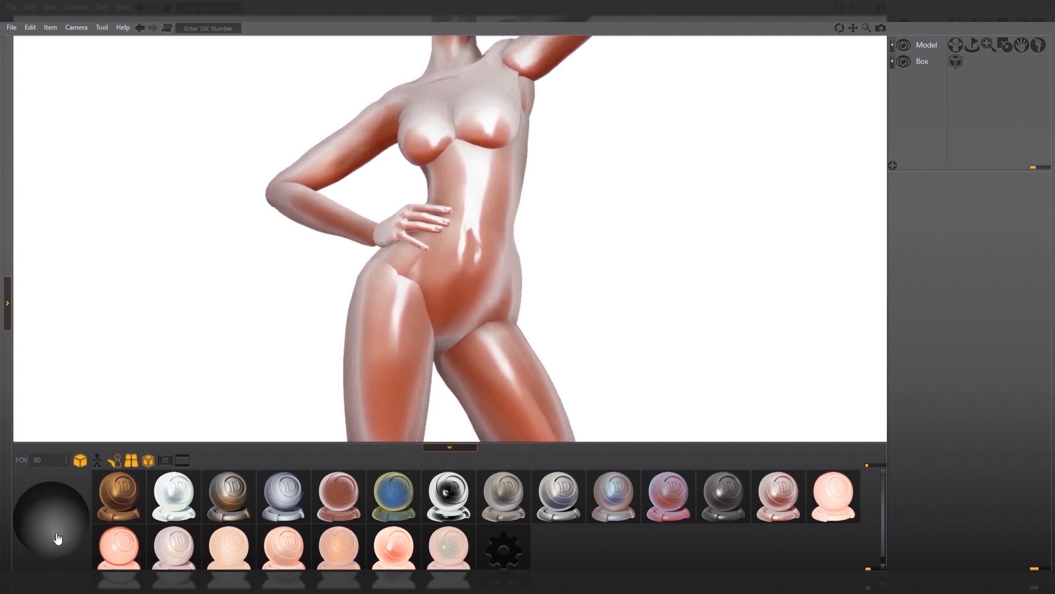
mouse_move(57, 538)
mouse_down()
mouse_move(50, 525)
mouse_move(72, 527)
mouse_move(80, 514)
mouse_move(46, 529)
mouse_move(59, 534)
mouse_up()
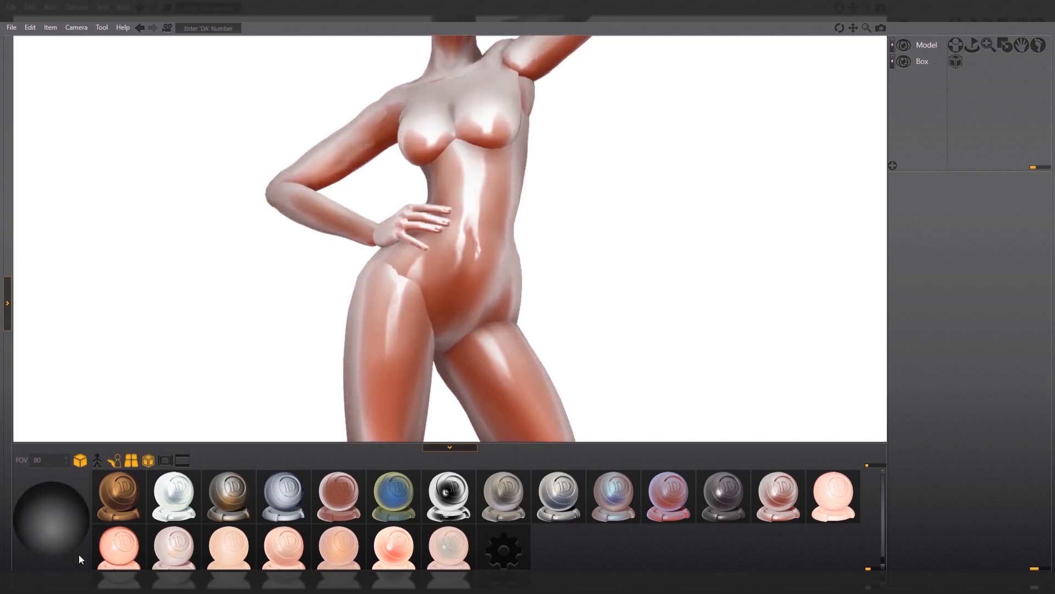
key(f)
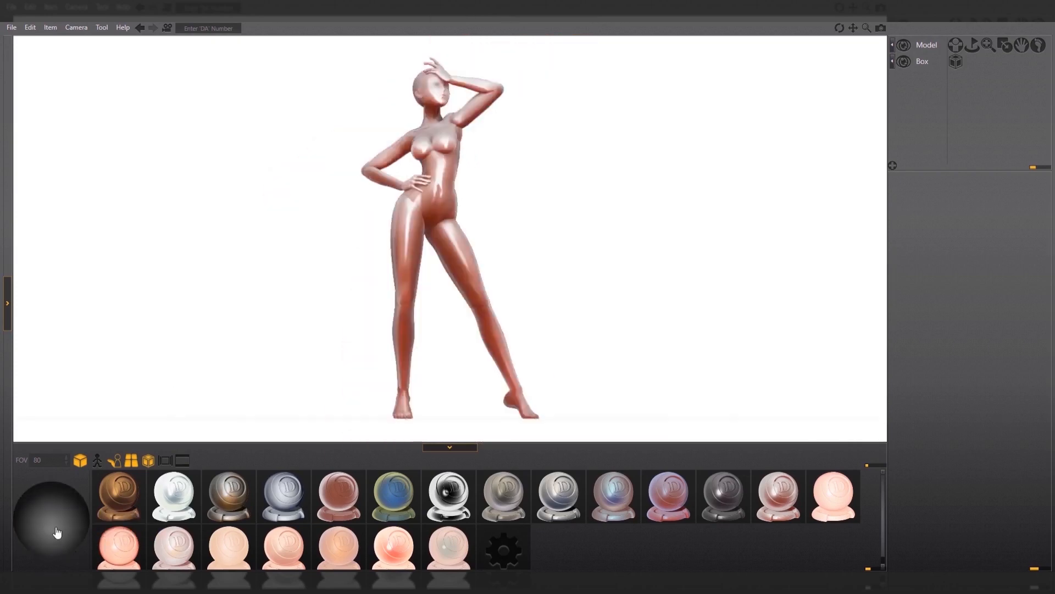
drag(56, 531, 51, 571)
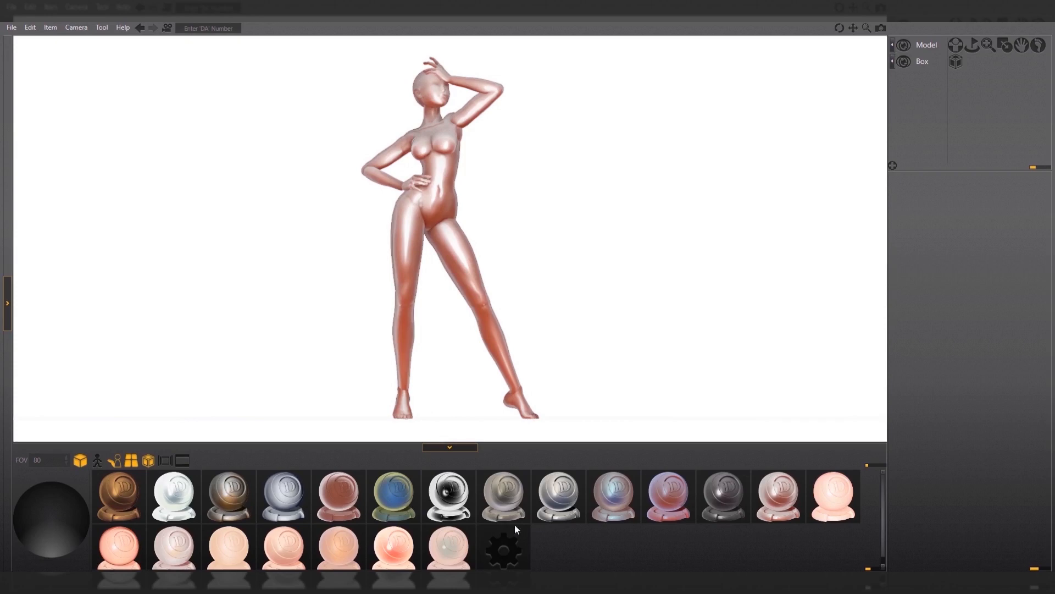
Hide the shadow and floor grid, and replace the gradient background with plain white.
click(116, 464)
click(131, 466)
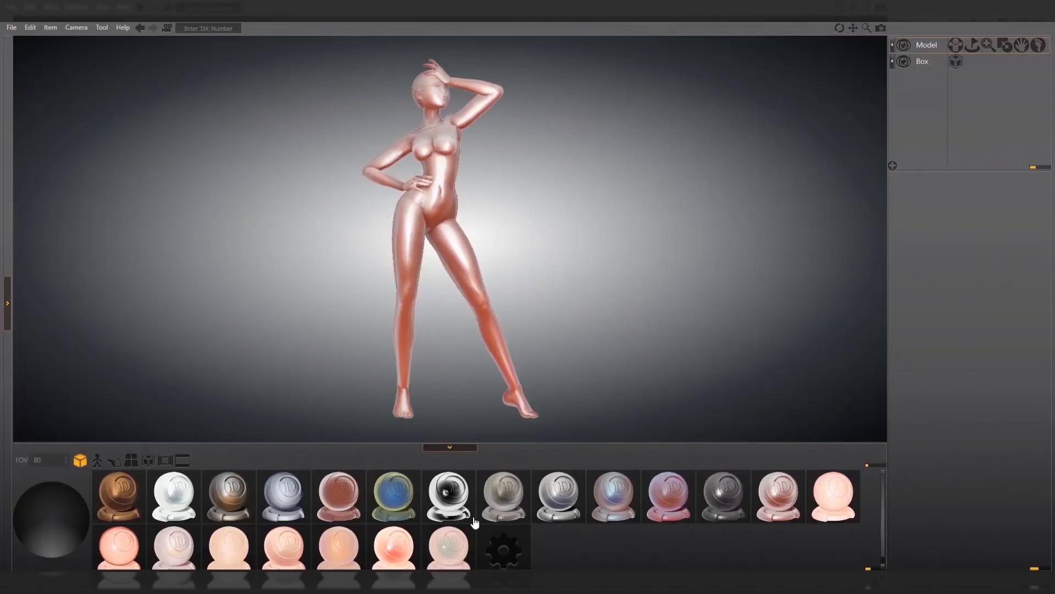
click(163, 464)
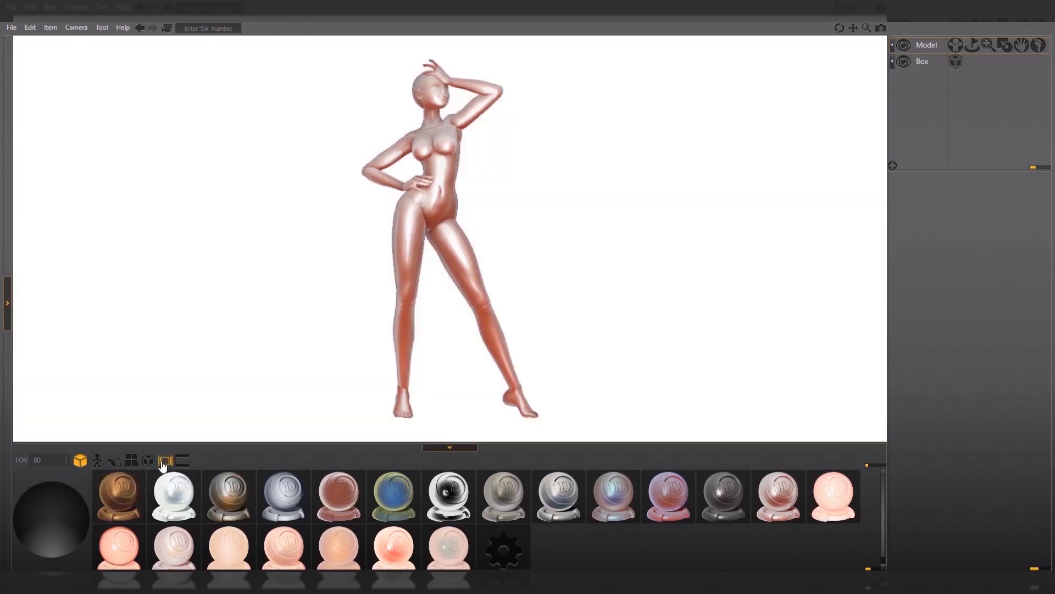
click(164, 463)
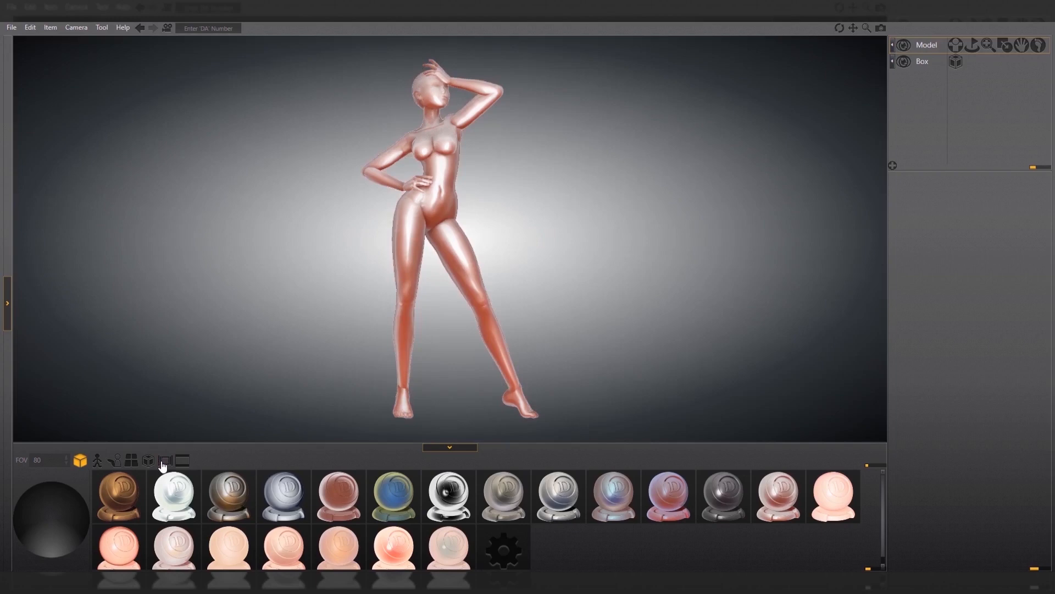
click(163, 463)
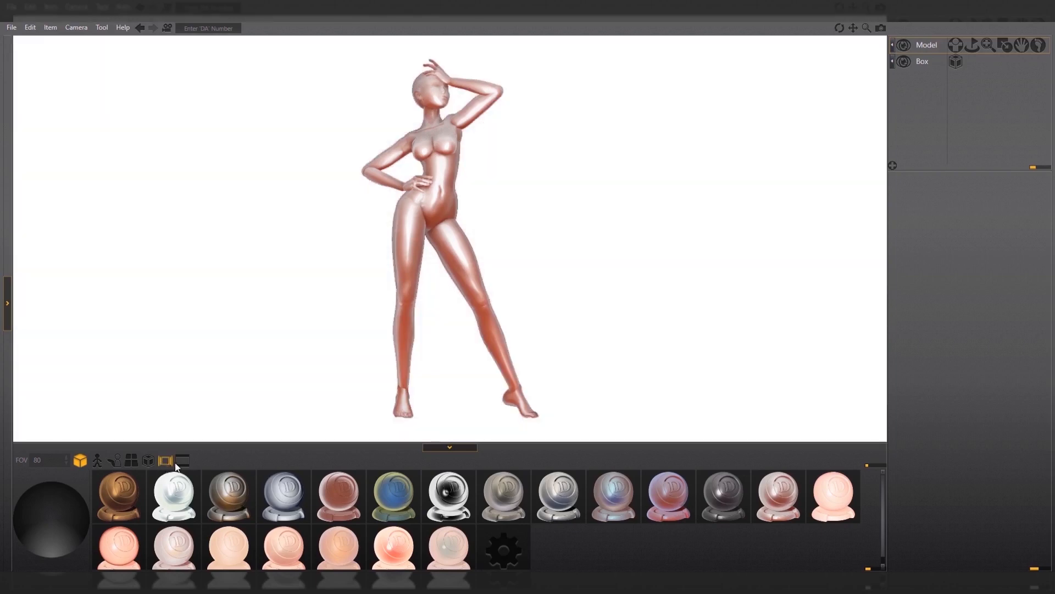
Try a 2:3 aspect-ratio frame around the figure in the 3D view only, and disable the frame.
click(183, 463)
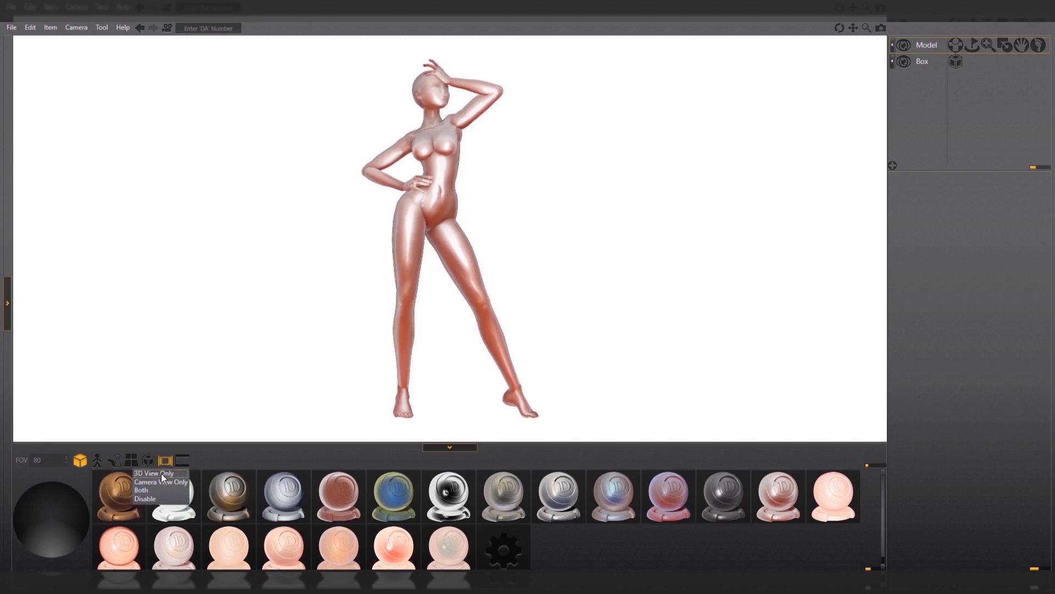
click(160, 473)
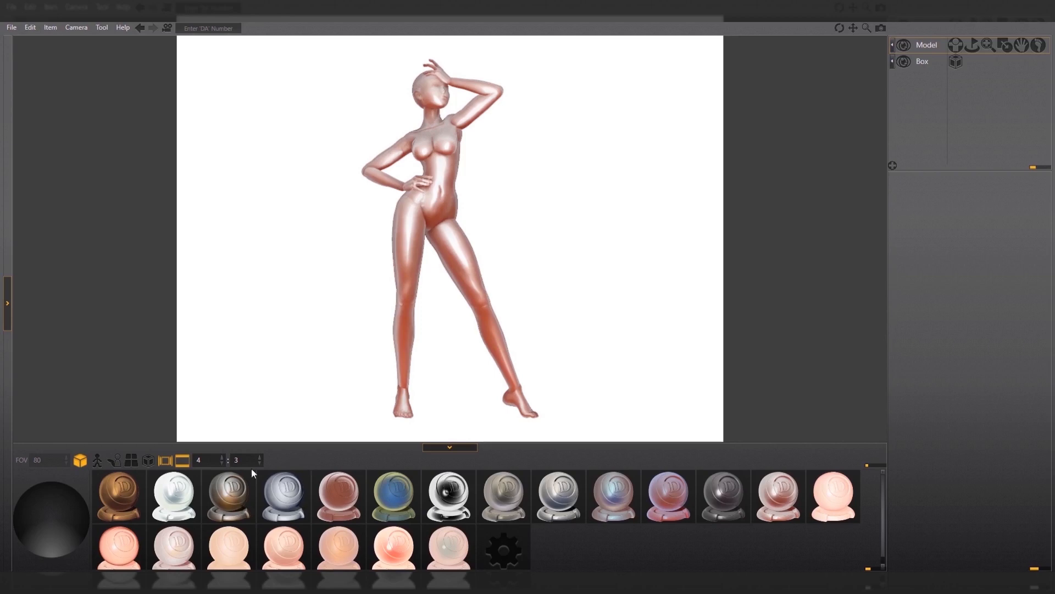
text(2)
key(Return)
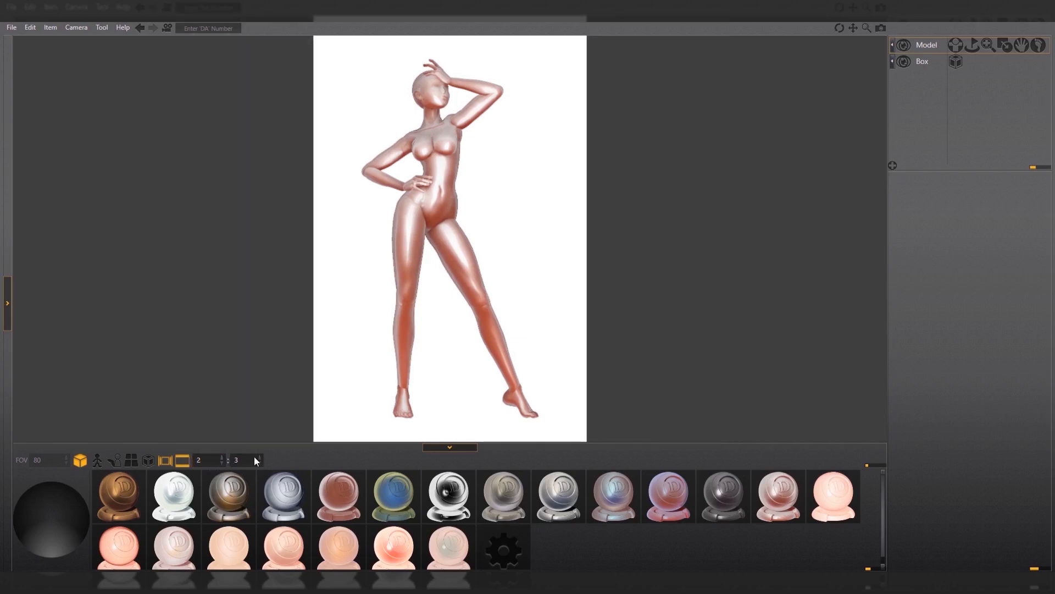
mouse_move(324, 327)
right_down()
mouse_move(226, 333)
mouse_move(631, 318)
mouse_move(446, 330)
mouse_move(302, 321)
right_up()
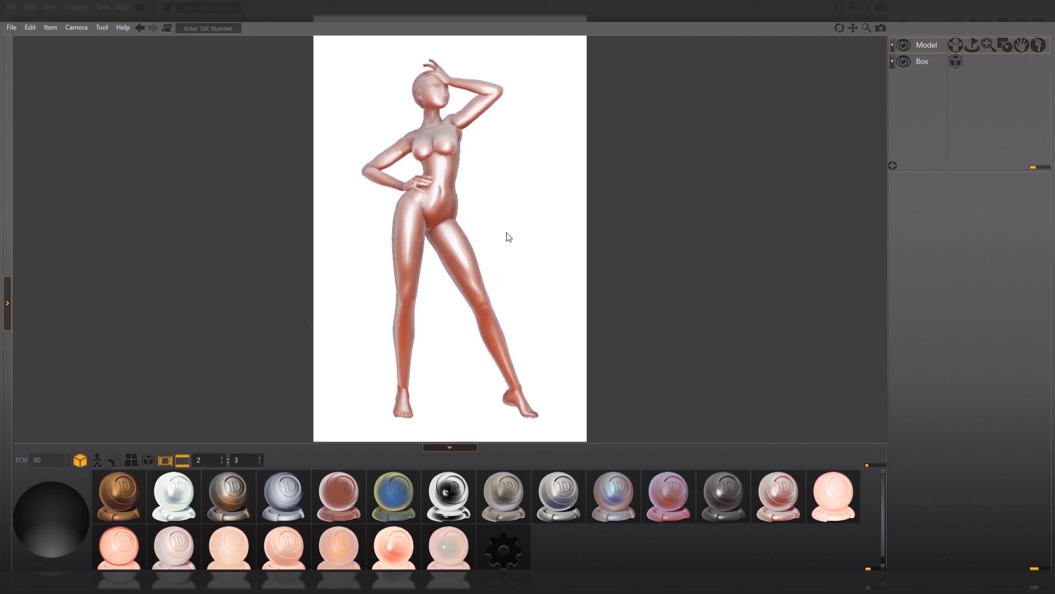
mouse_move(378, 118)
right_down()
mouse_move(468, 190)
mouse_move(655, 183)
mouse_move(462, 139)
mouse_move(466, 261)
mouse_move(480, 253)
mouse_move(487, 264)
right_up()
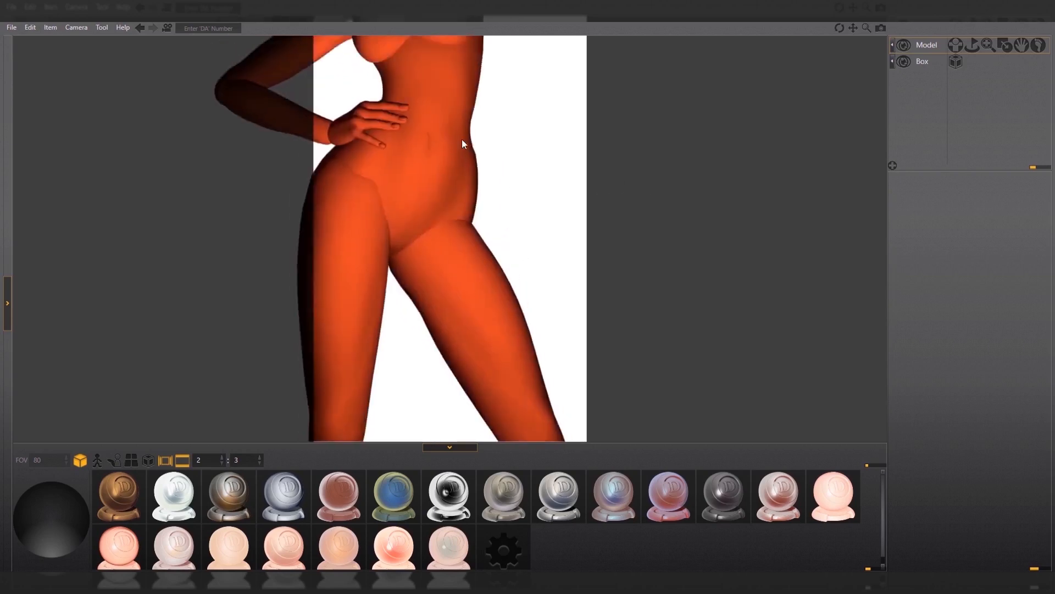
mouse_move(546, 313)
right_down()
mouse_move(440, 342)
mouse_move(454, 382)
mouse_move(718, 396)
mouse_move(757, 410)
mouse_move(453, 414)
mouse_move(240, 368)
mouse_move(181, 271)
mouse_move(448, 299)
mouse_move(462, 363)
mouse_move(513, 372)
mouse_move(565, 350)
right_up()
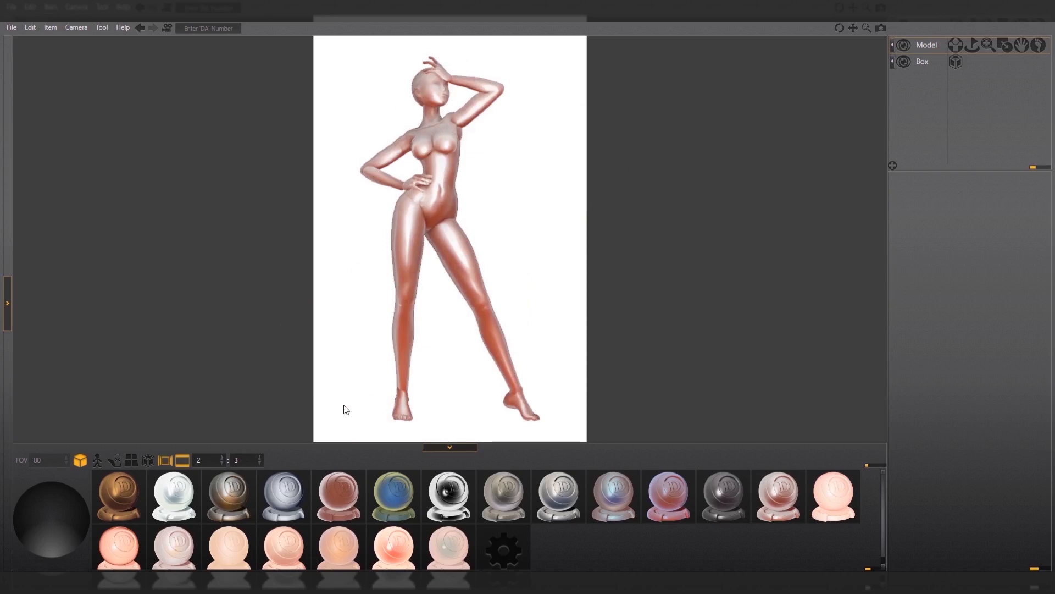
click(179, 464)
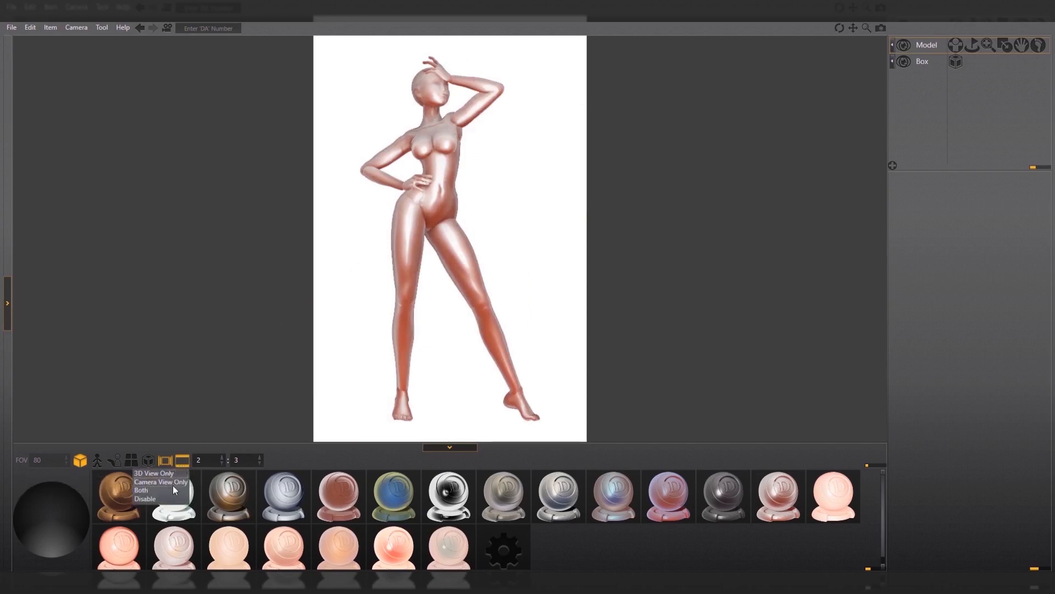
click(157, 499)
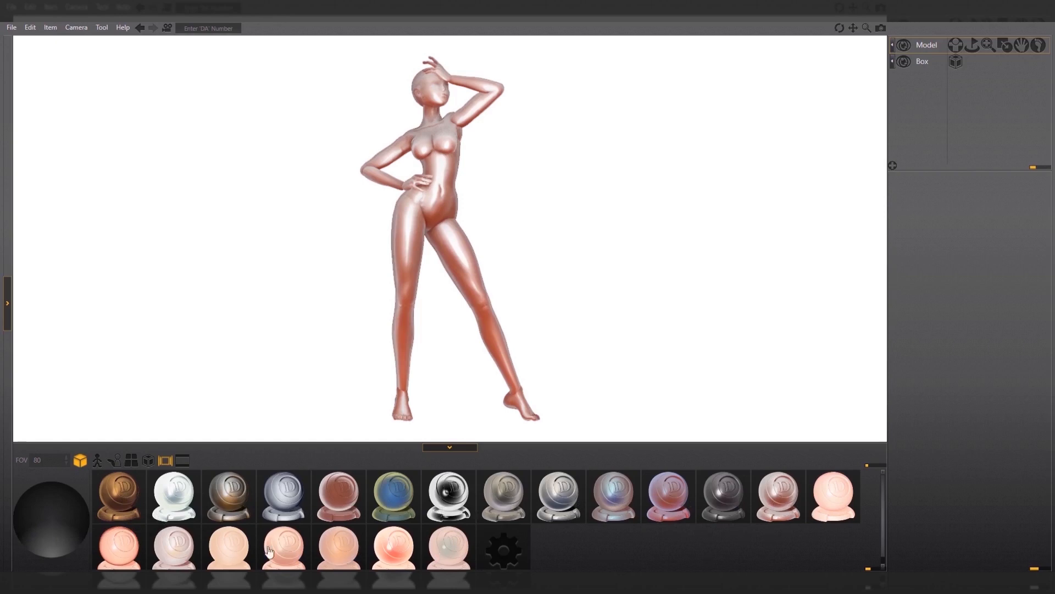
Try the preset materials on the model one after another, from the brown metallic one to the coral skin tone.
scroll(127, 549, down, 1)
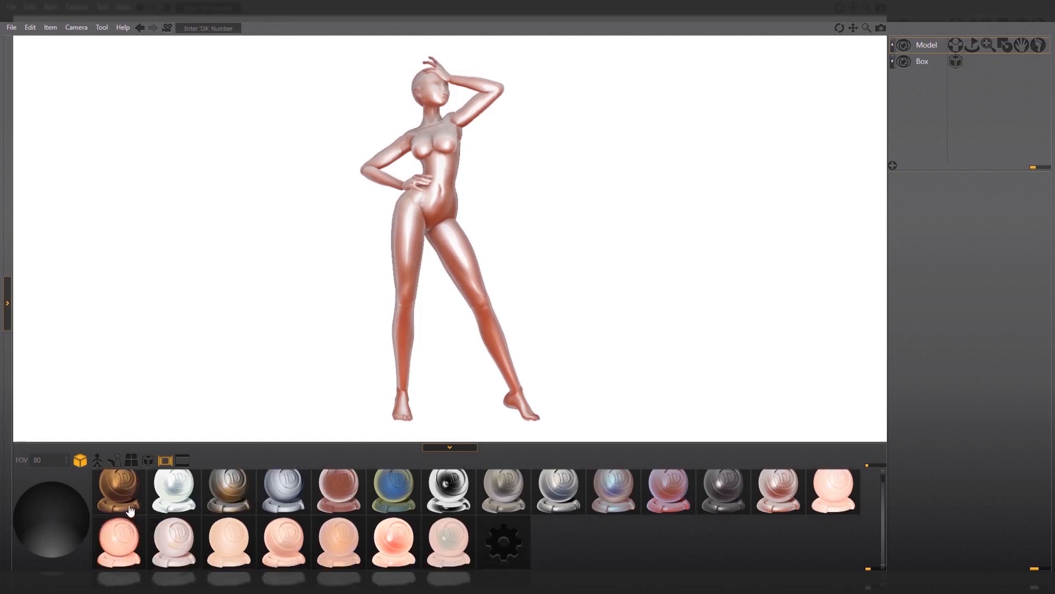
scroll(592, 535, up, 1)
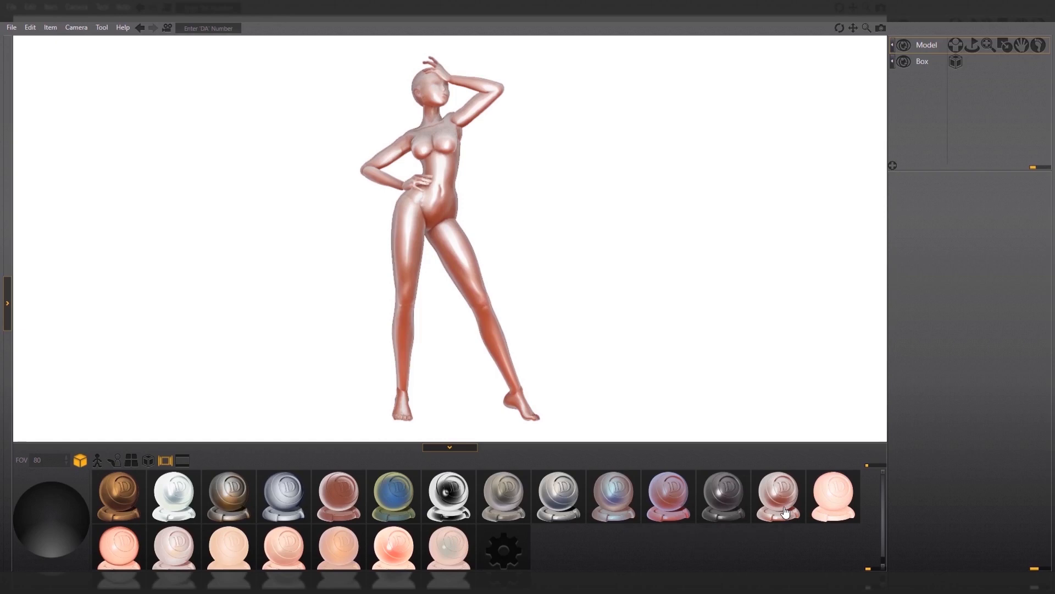
click(126, 503)
click(183, 504)
click(236, 505)
click(292, 504)
click(330, 503)
click(391, 503)
click(465, 500)
click(521, 503)
click(571, 503)
click(631, 503)
click(674, 504)
click(734, 502)
click(837, 503)
click(450, 550)
click(339, 550)
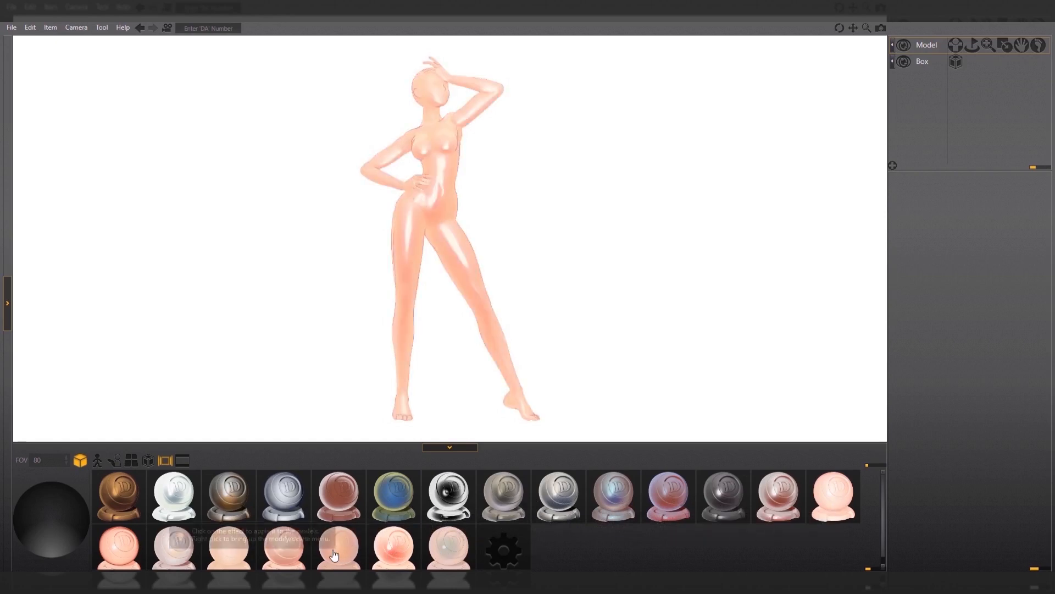
click(284, 549)
click(236, 554)
click(227, 555)
click(167, 551)
click(123, 552)
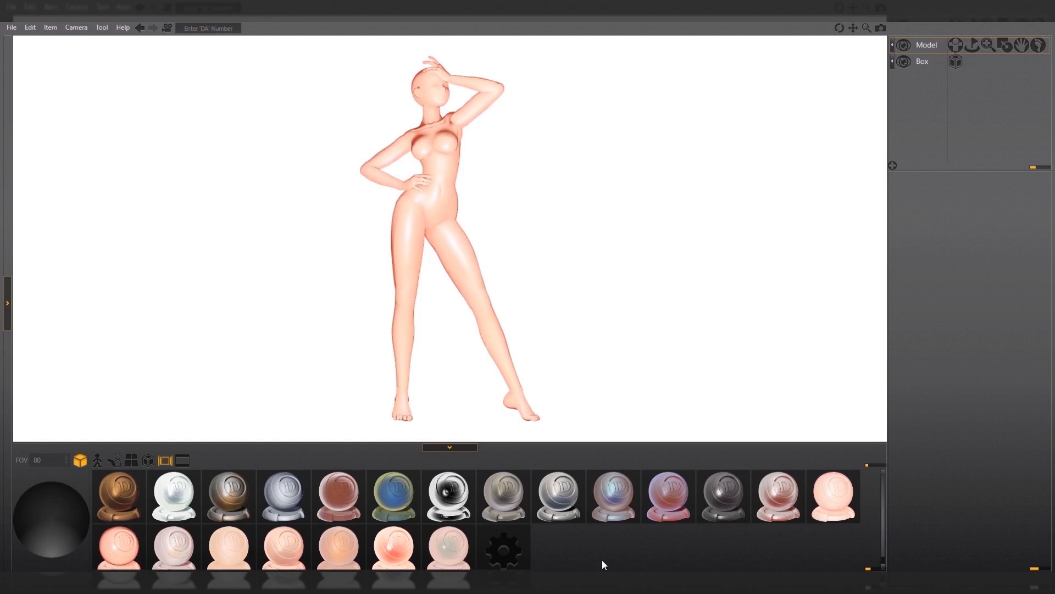
Bring back the gradient background and compare the skin-tone materials against it, ending with the pale pink skin.
click(164, 461)
click(177, 551)
click(177, 553)
click(251, 554)
click(299, 553)
click(353, 552)
click(415, 549)
click(454, 549)
click(833, 514)
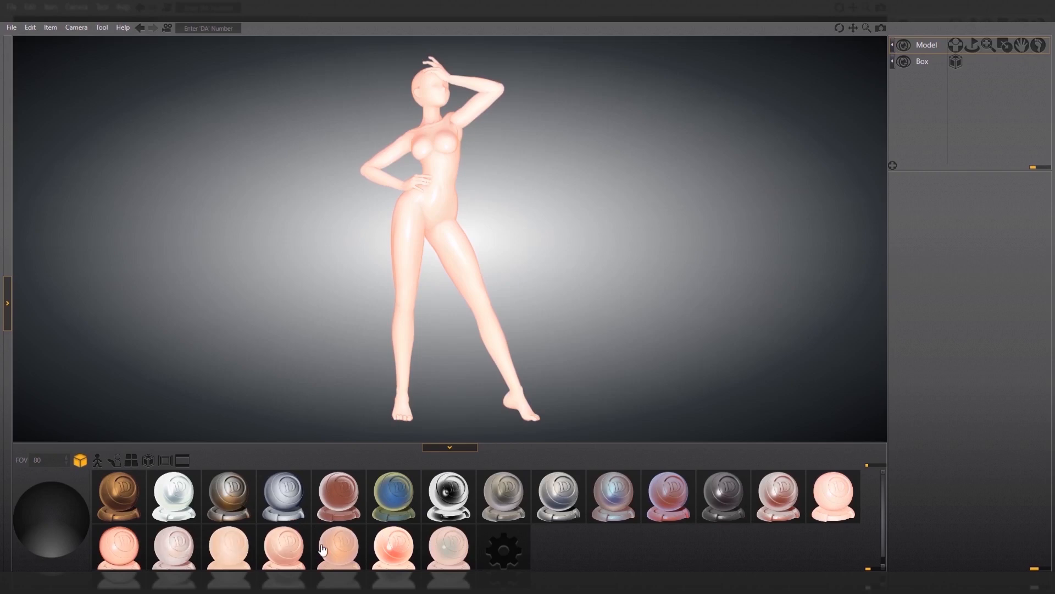
Apply a blue-grey metallic material to the model and replace the gradient background with plain white.
click(196, 549)
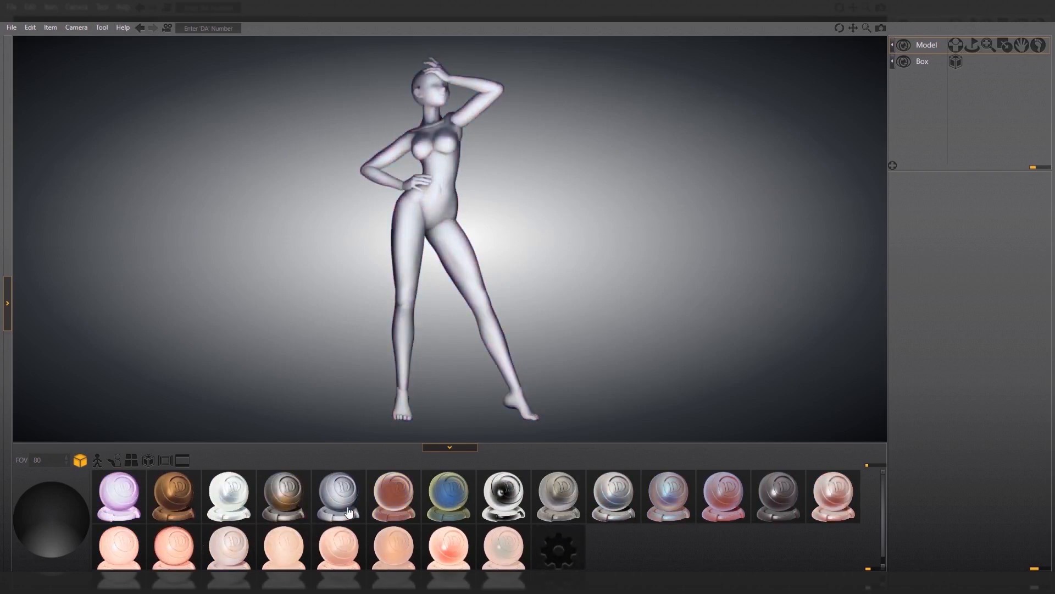
click(166, 461)
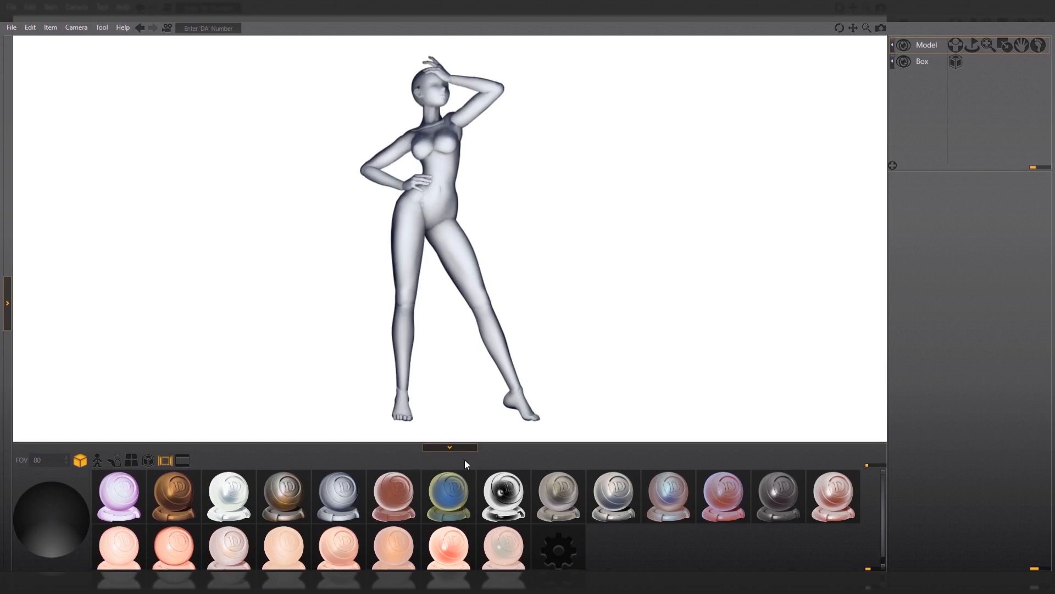
click(454, 448)
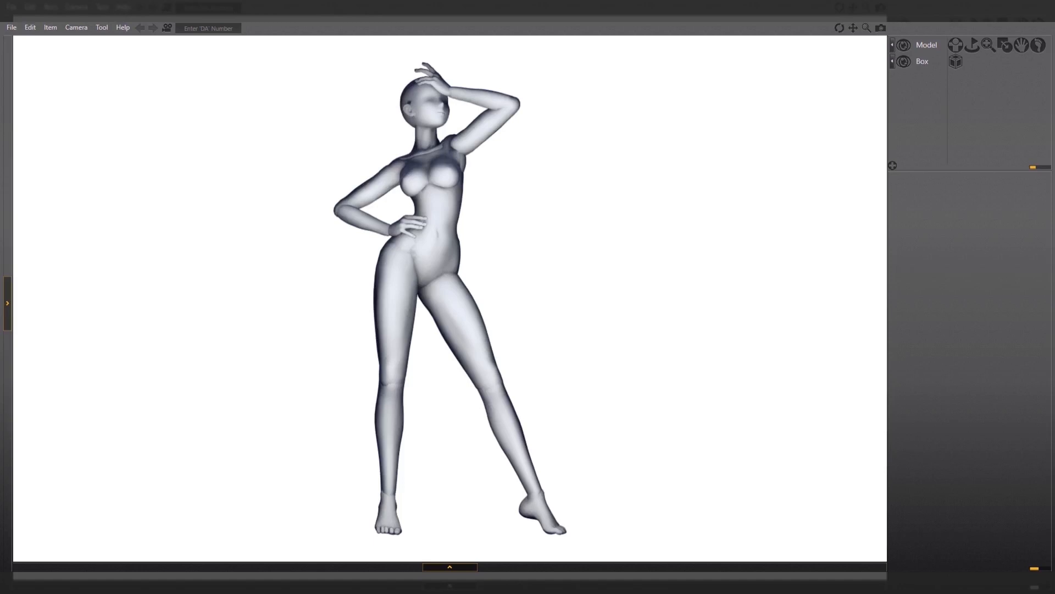
Enable the 2:3 aspect-ratio frame around the figure in the 3D view only, and collapse the view settings.
click(450, 567)
click(177, 462)
click(165, 481)
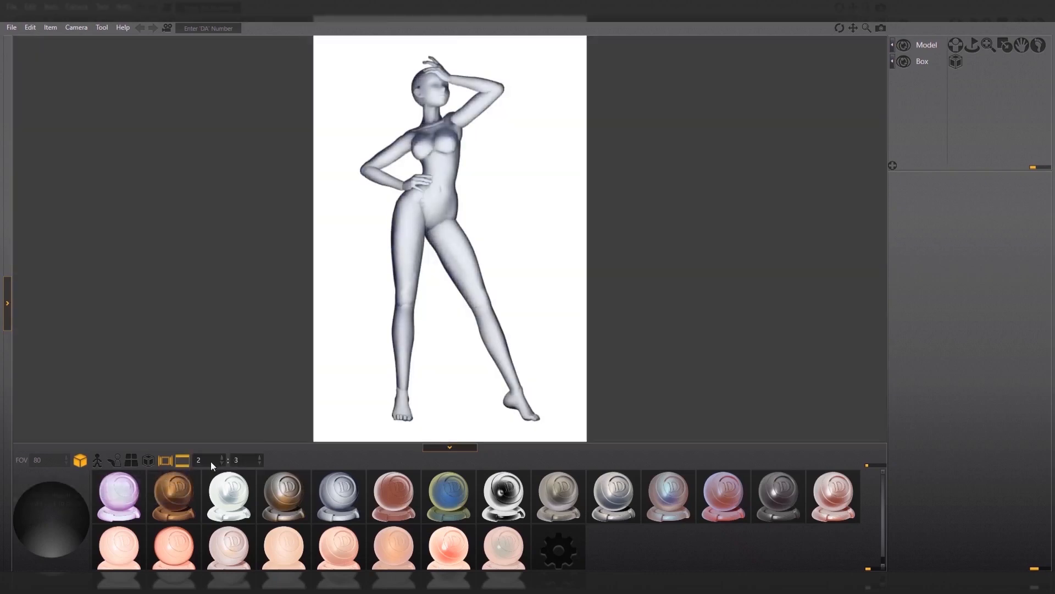
click(450, 447)
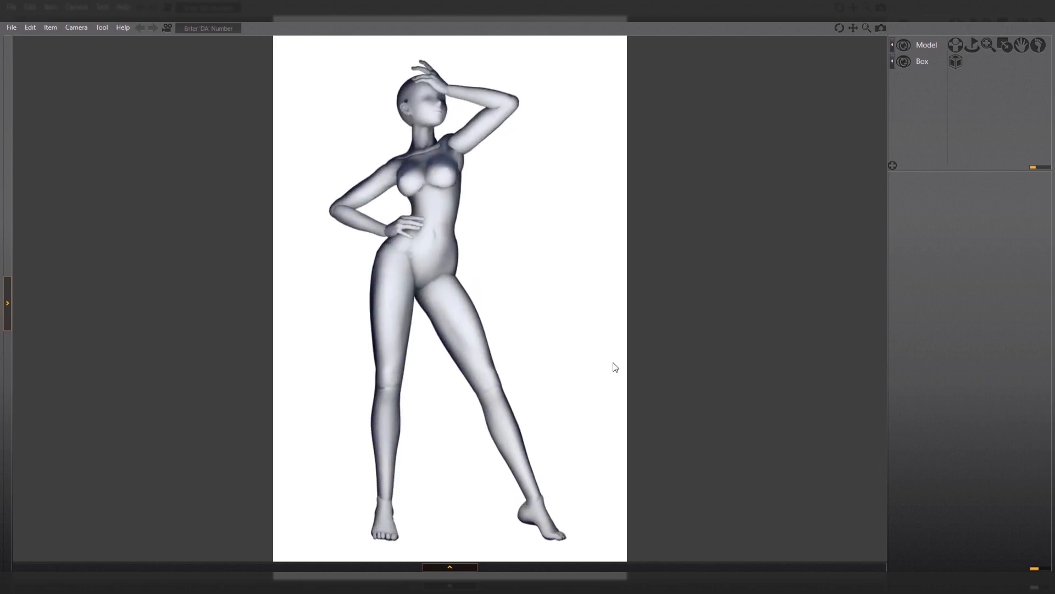
Start the flat image export, and switch to Photoshop to set the new document's units to centimeters.
click(12, 28)
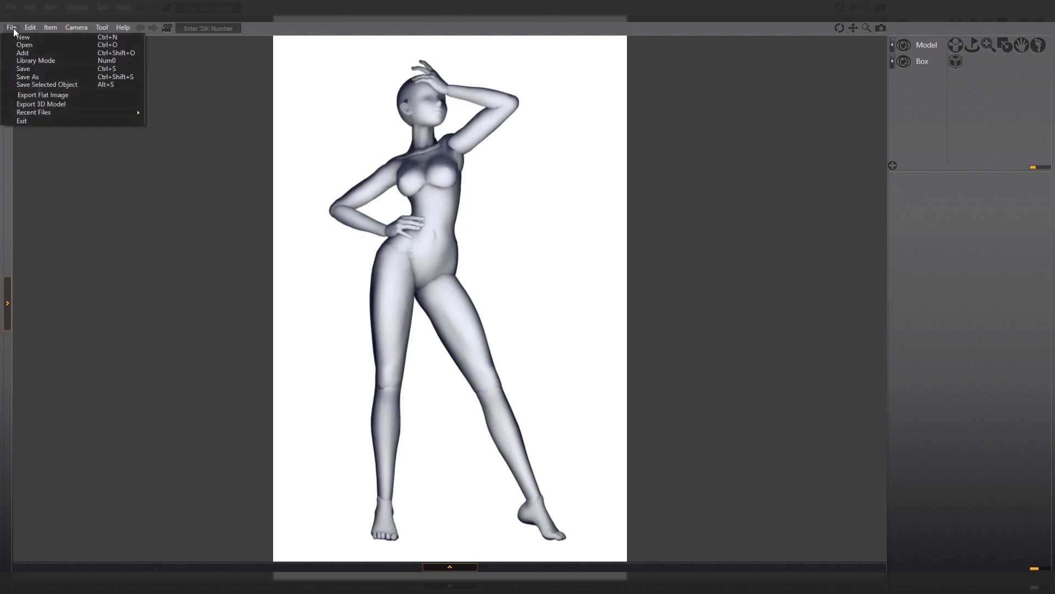
click(71, 95)
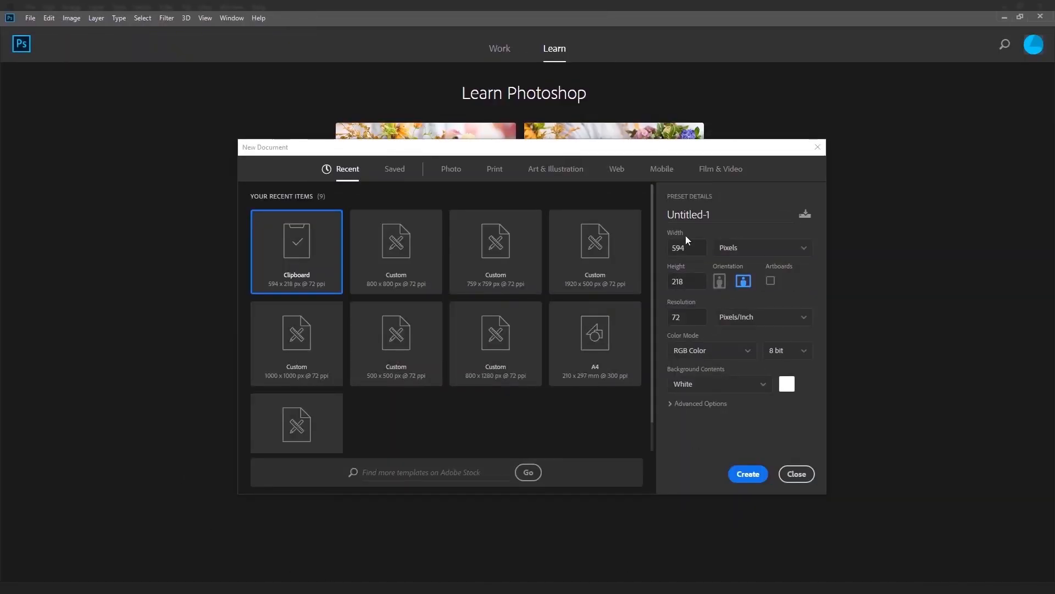
click(737, 249)
click(739, 304)
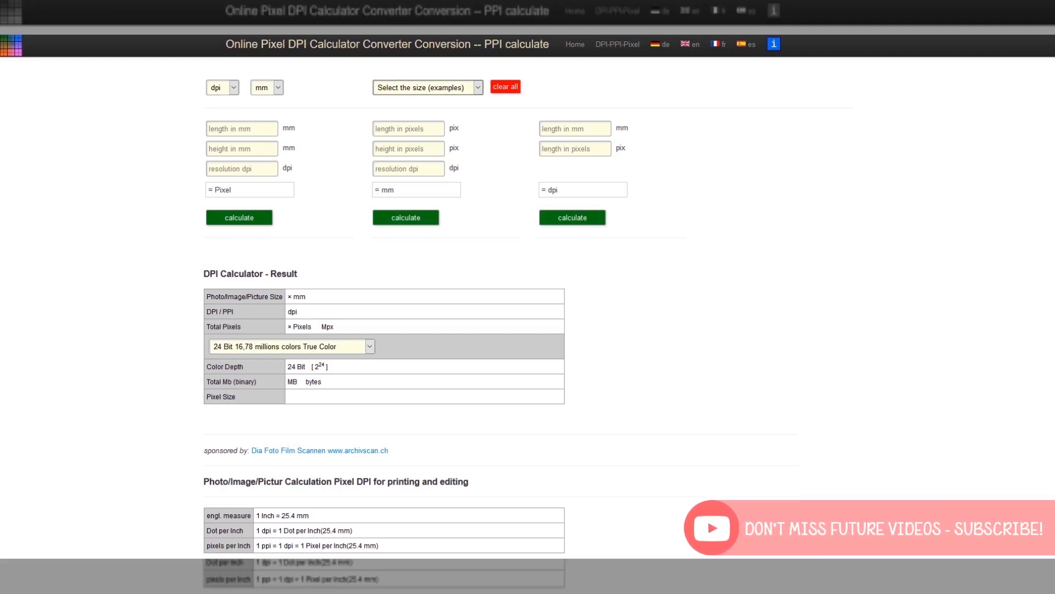
Look up the pixel dimensions of a 20 × 30 cm image at 300 dpi in the online DPI calculator.
click(423, 87)
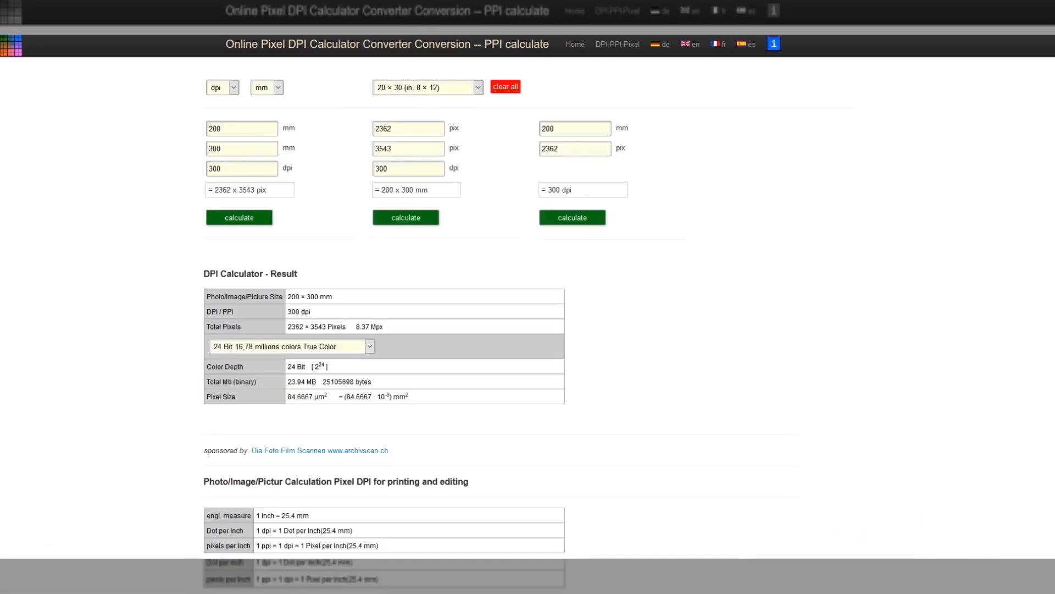
drag(417, 397, 287, 327)
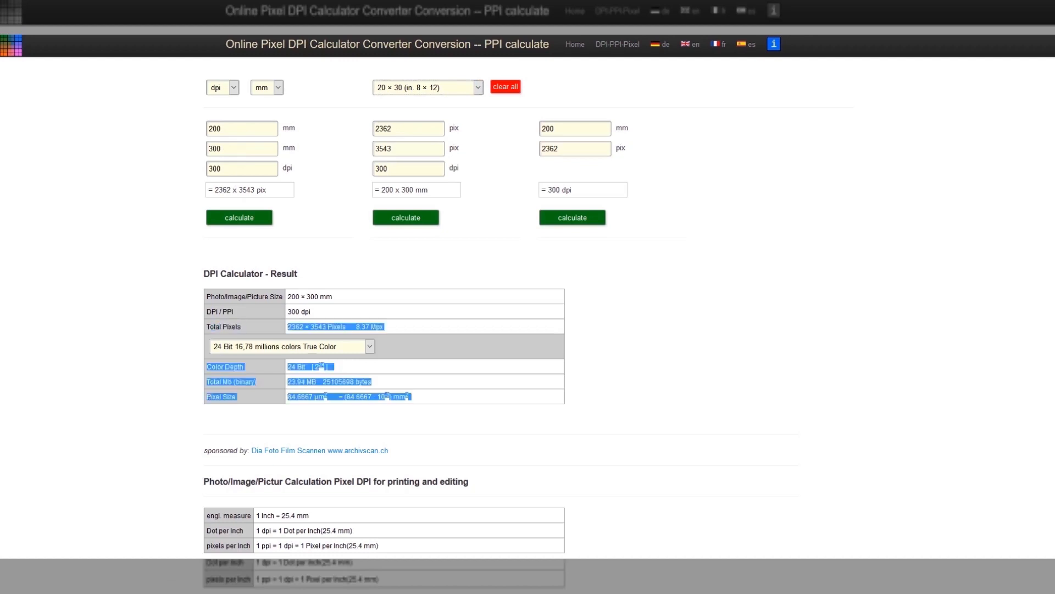
drag(384, 327, 207, 326)
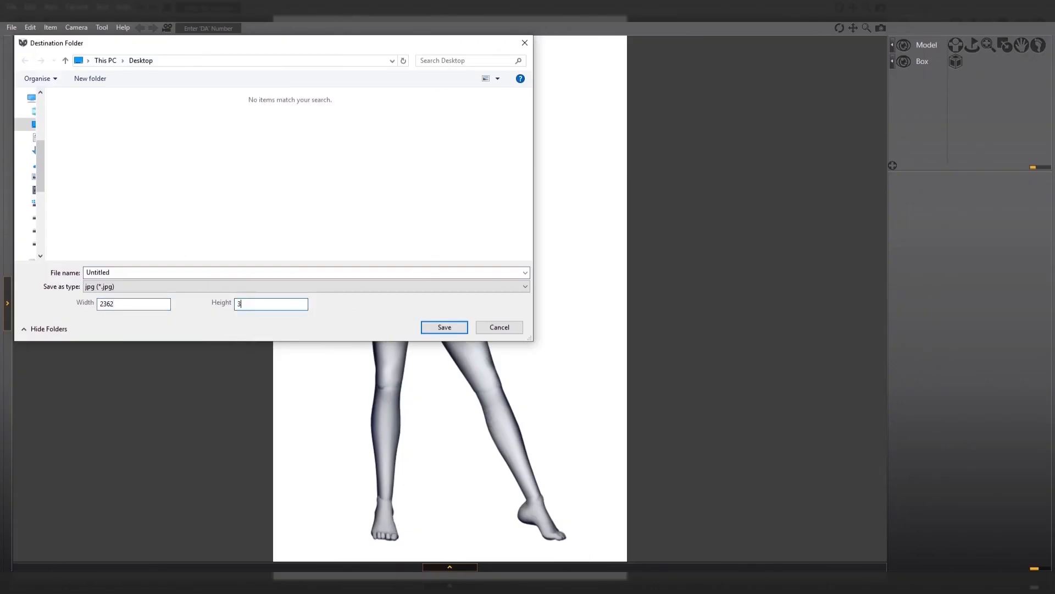
In DesignDoll, export the flat image to the Desktop as a JPG named Model, 2362 pixels wide and 3543 pixels high.
text(3543)
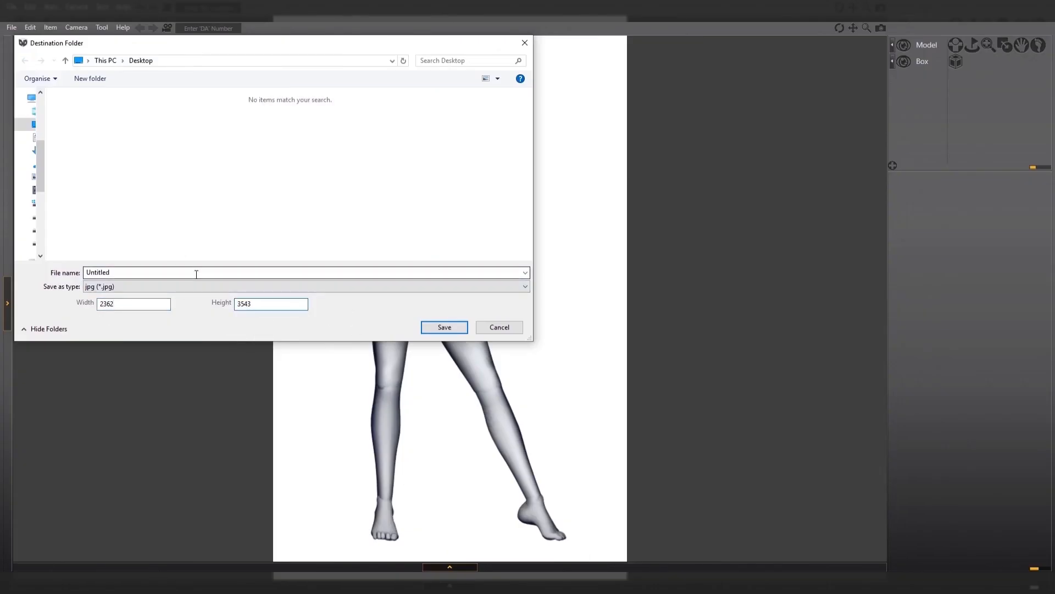
click(434, 329)
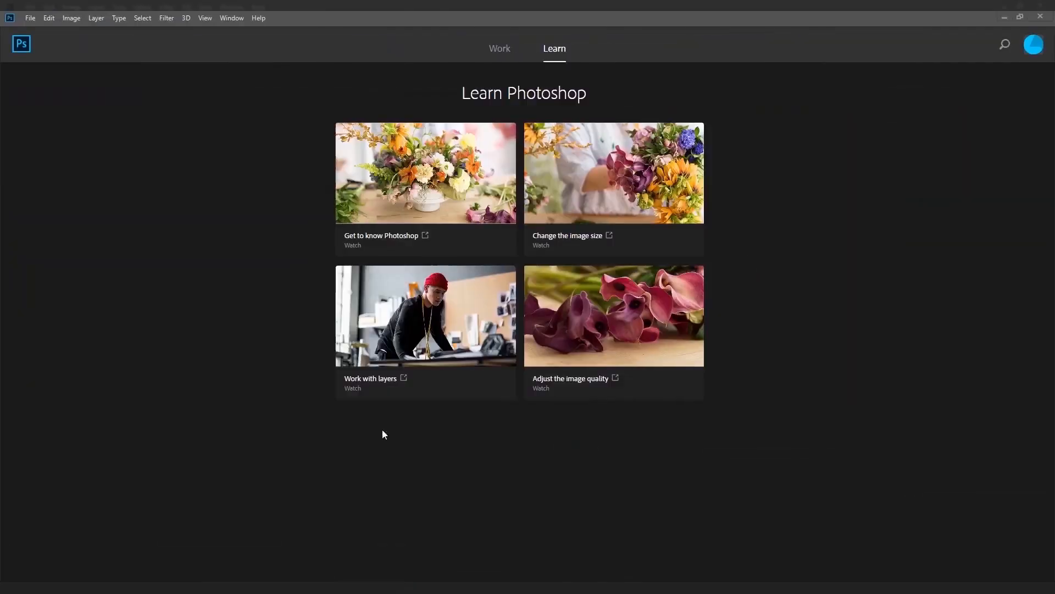
Switch to Photoshop and set up a new document 20 cm wide and 30 cm high at 300 pixels per inch.
key(alt+f)
key(Return)
click(761, 247)
click(740, 306)
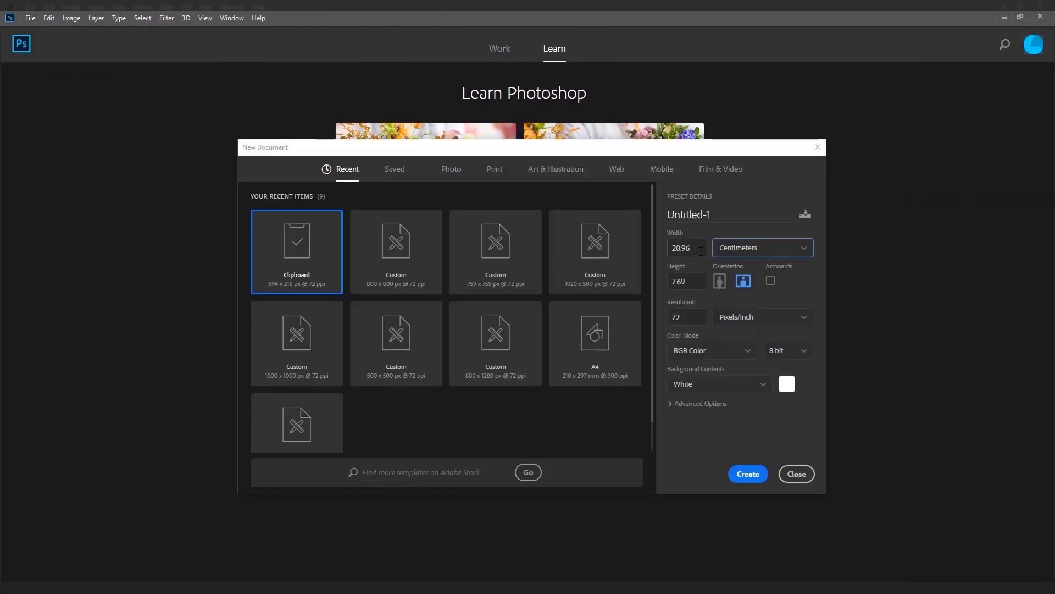
drag(689, 249, 629, 253)
text(20)
key(Tab)
text(30)
key(Tab)
key(Tab)
text(300)
Choose the Adobe RGB (1998) color profile for the new document and create it.
click(676, 402)
scroll(748, 412, down, 1)
click(747, 411)
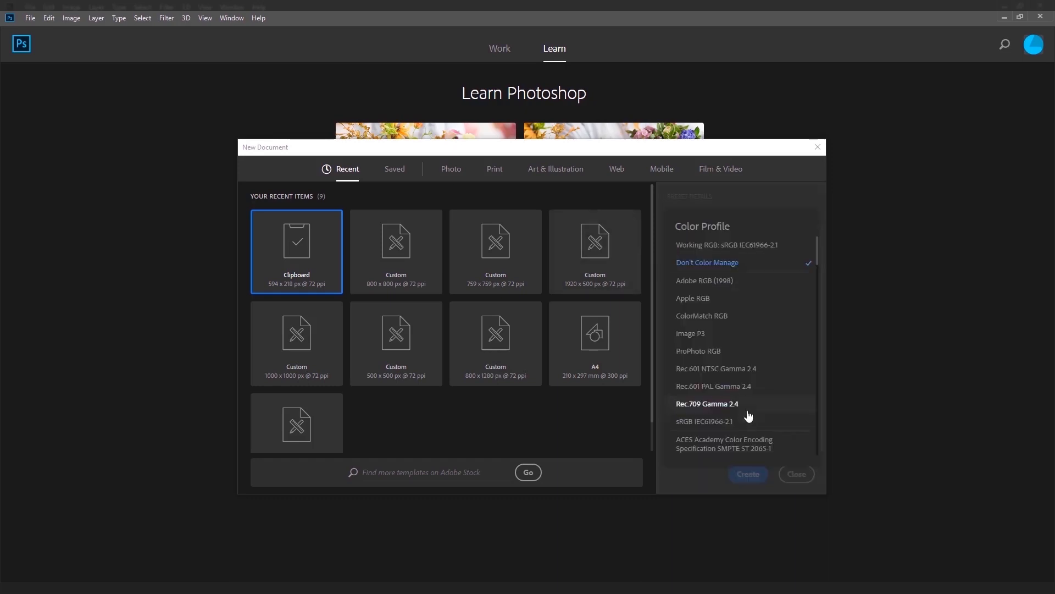
click(716, 281)
click(745, 443)
click(696, 246)
scroll(799, 382, up, 1)
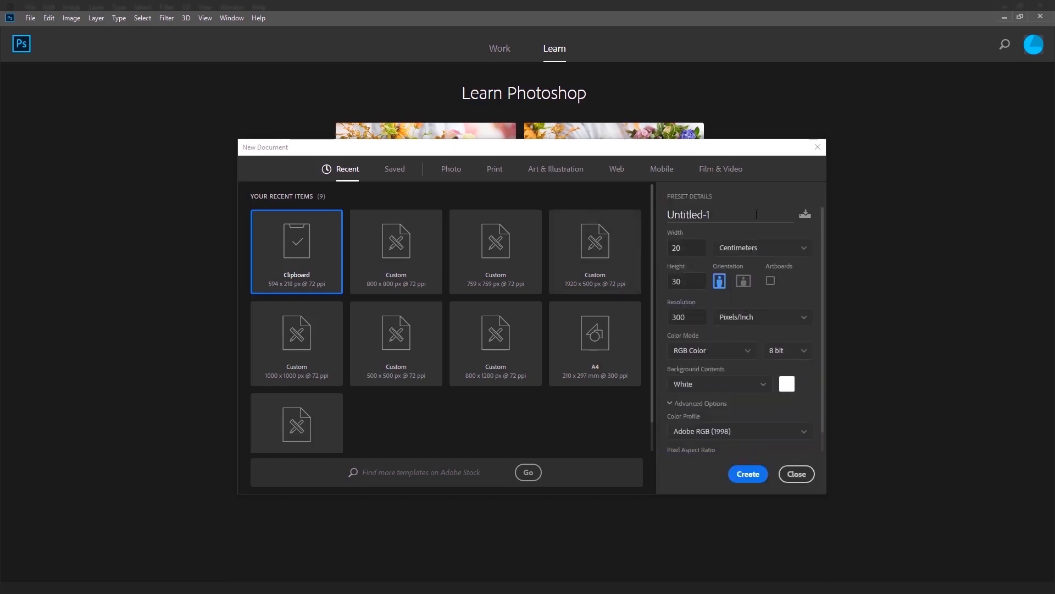
click(745, 474)
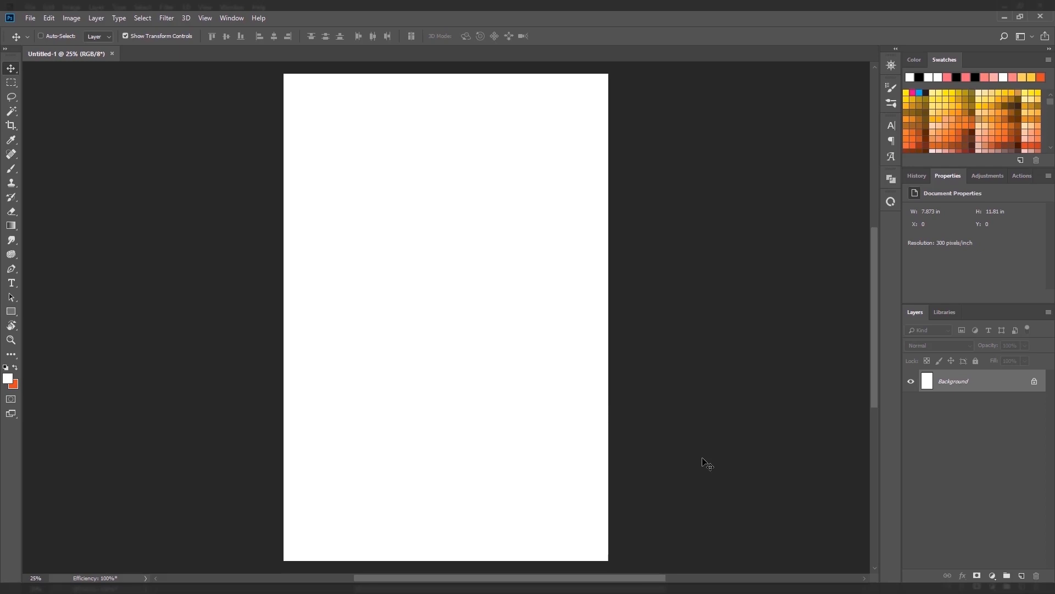
Place the Model image from the Desktop as an embedded object filling the canvas.
click(29, 18)
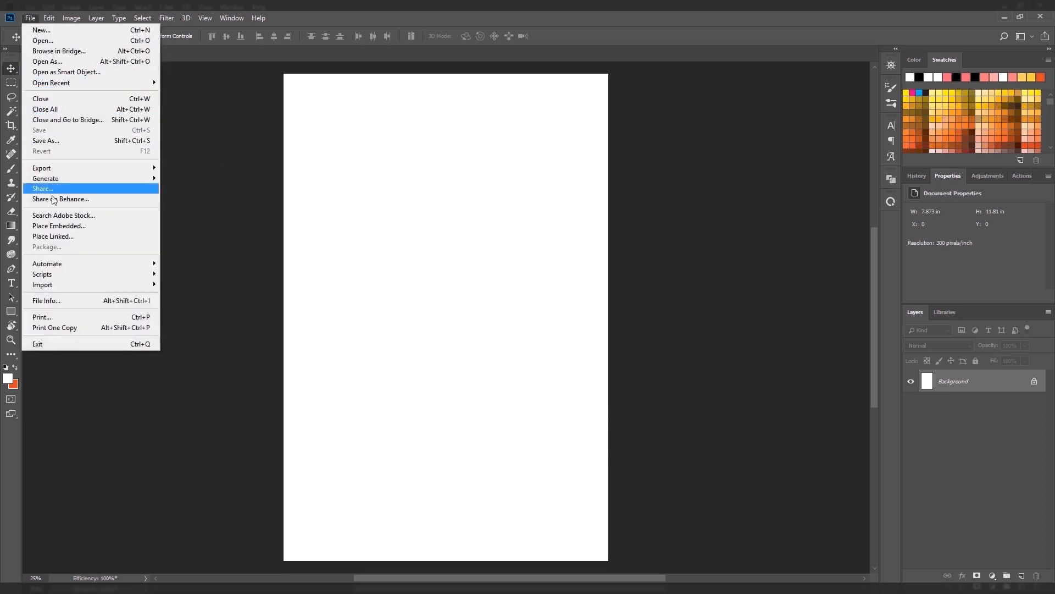
click(60, 226)
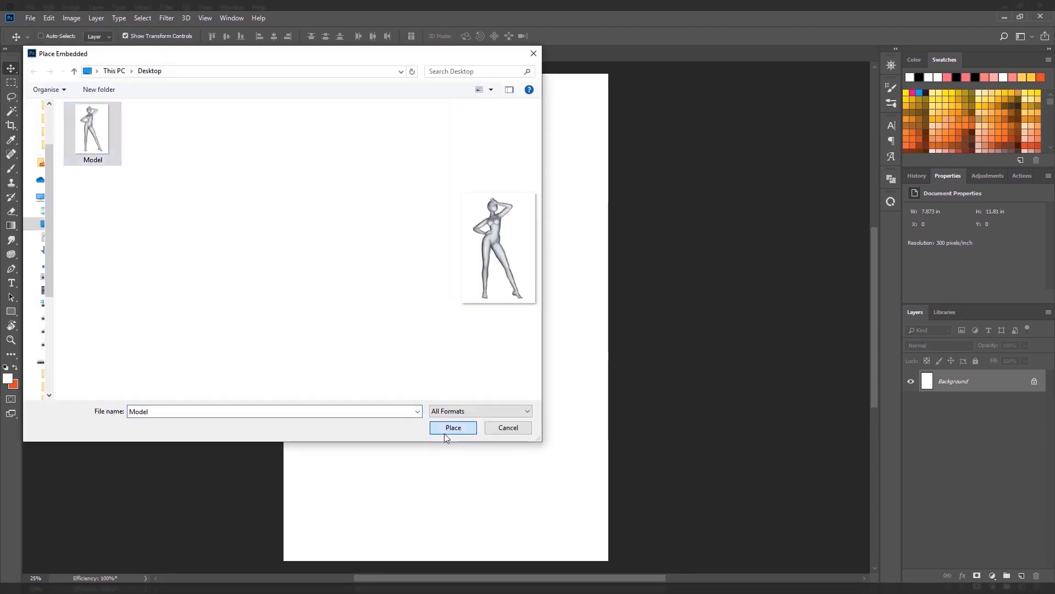
click(446, 430)
alt+scroll(599, 528, down, 1)
drag(599, 528, 621, 511)
key(Return)
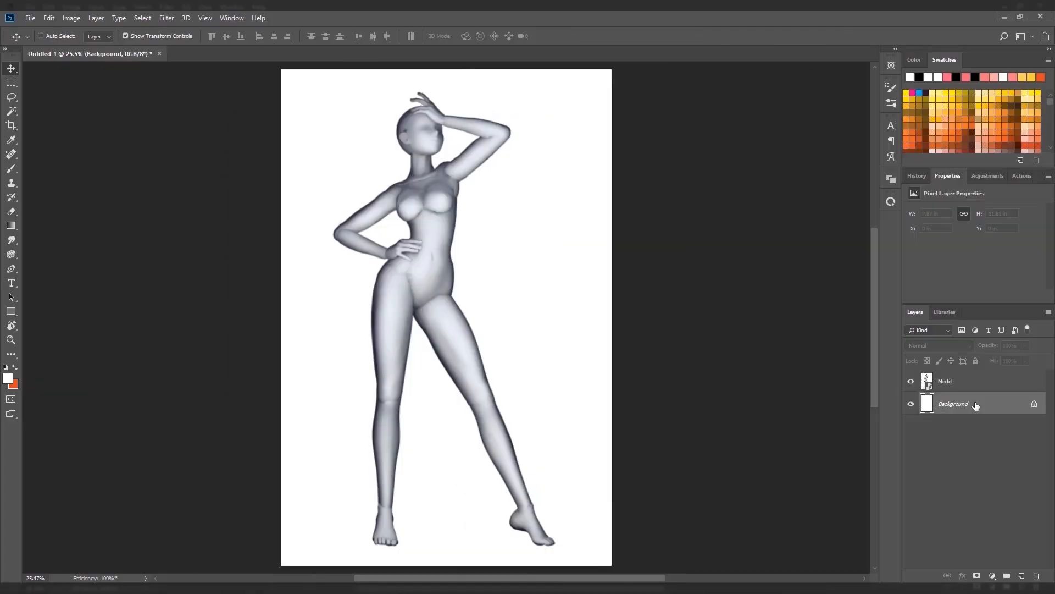
Fill the Background layer with black.
key(shift+F5)
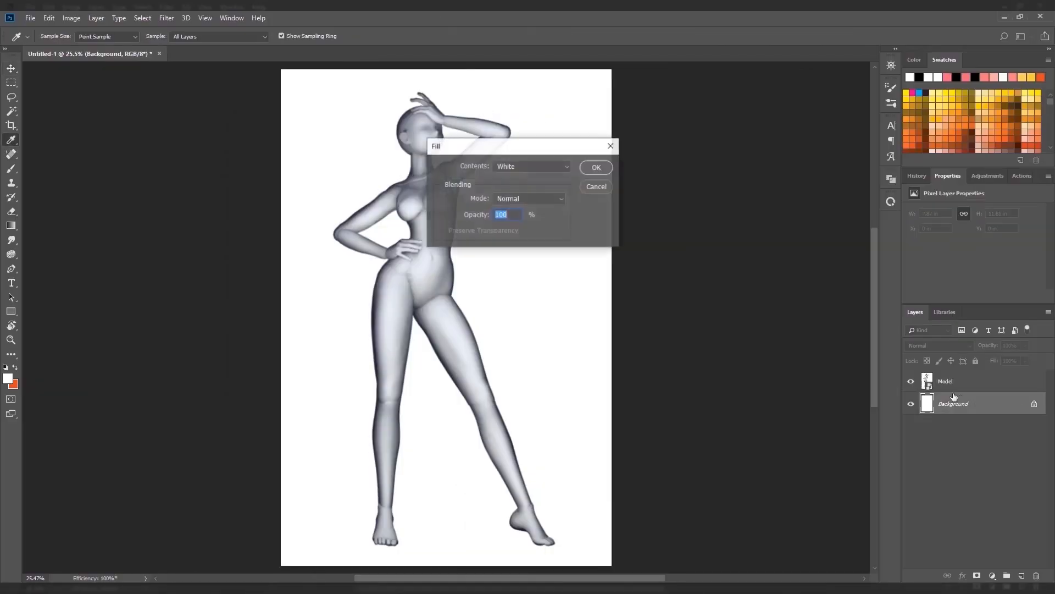
click(532, 166)
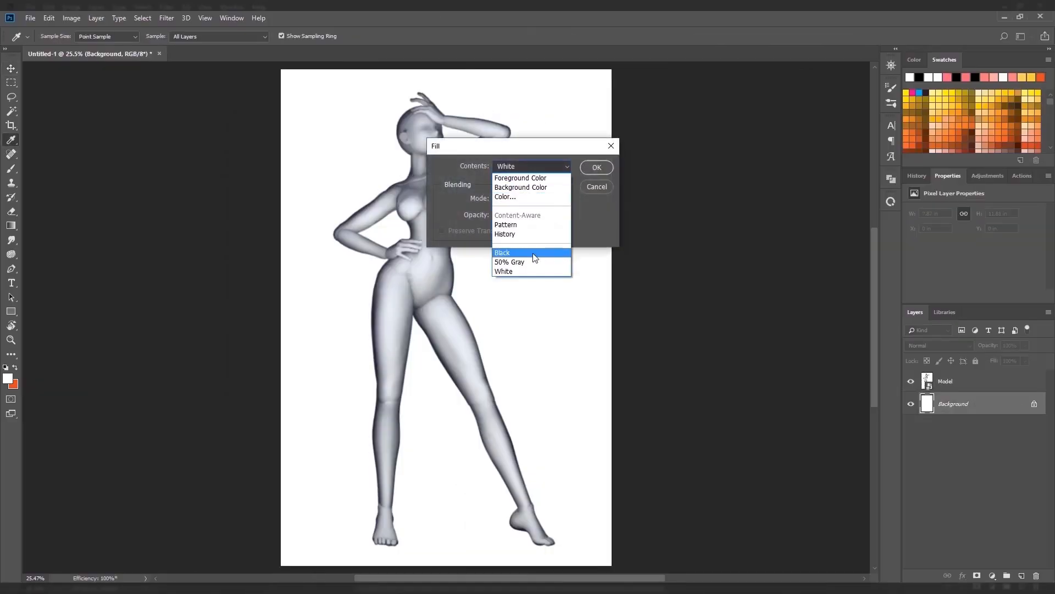
click(533, 253)
key(v)
click(602, 164)
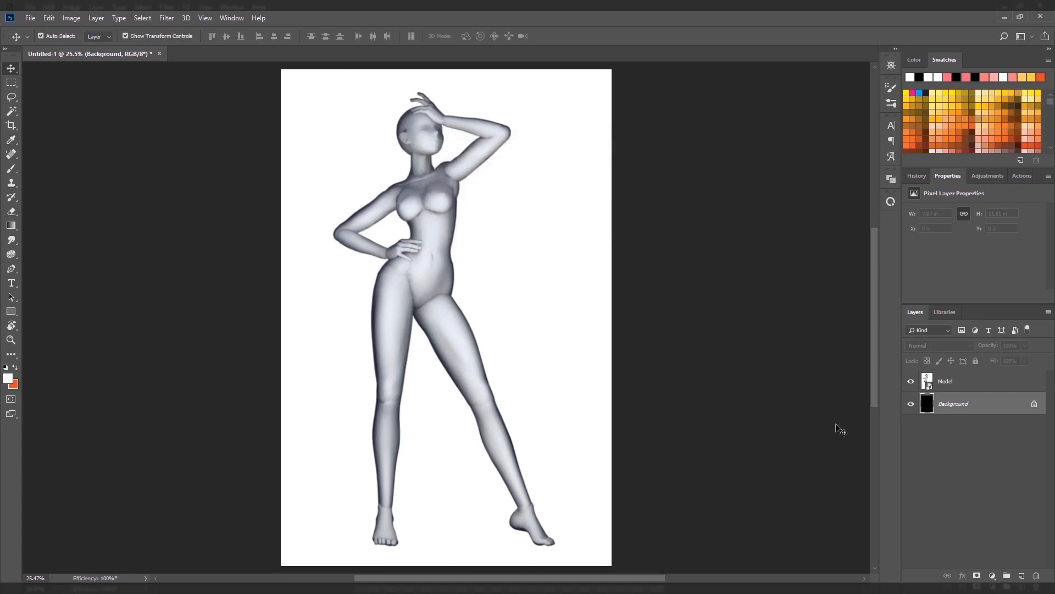
Hide the Model layer's white backdrop with Blend If, splitting This Layer's white slider to about 237/240.
double_click(978, 381)
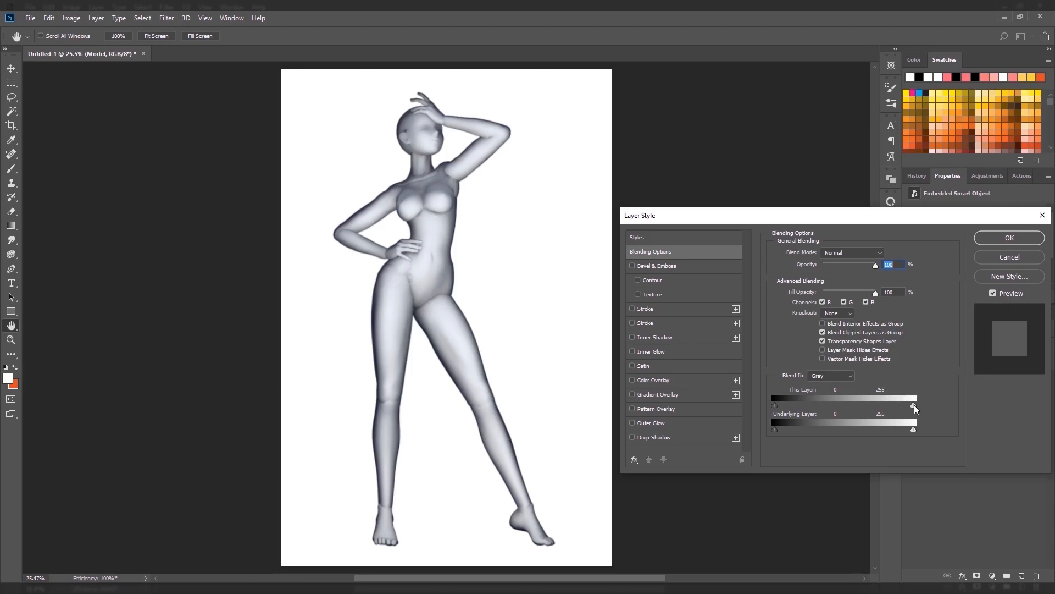
drag(915, 408, 913, 408)
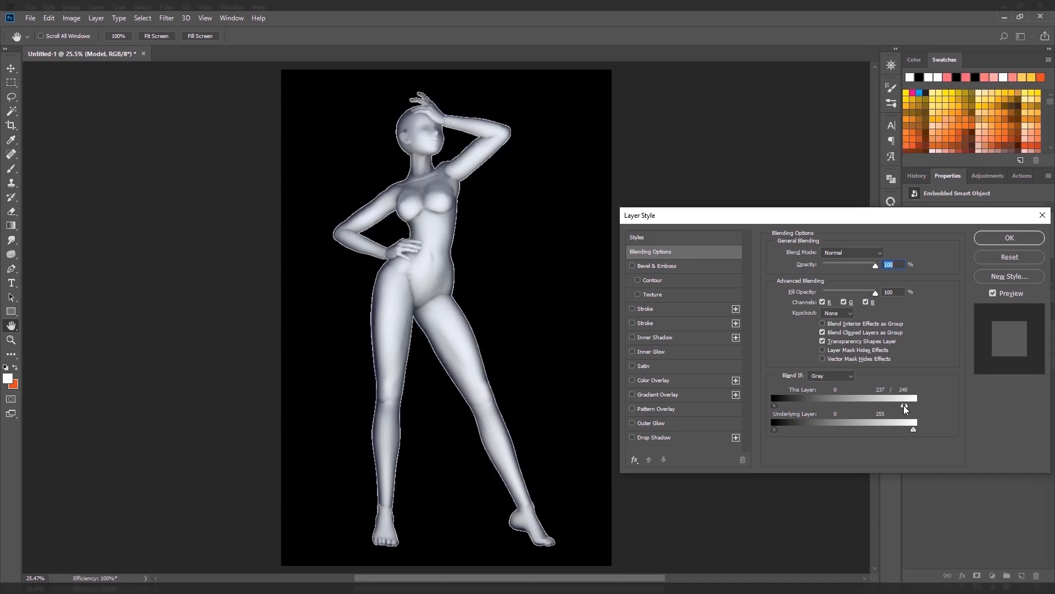
drag(906, 409, 906, 410)
click(999, 240)
Duplicate the Model layer, flip the copy horizontally and arrange both figures side by side so they overlap.
drag(968, 381, 1021, 576)
drag(527, 242, 579, 241)
key(ctrl+t)
right_click(593, 237)
click(641, 364)
key(Return)
drag(559, 299, 565, 299)
key(b)
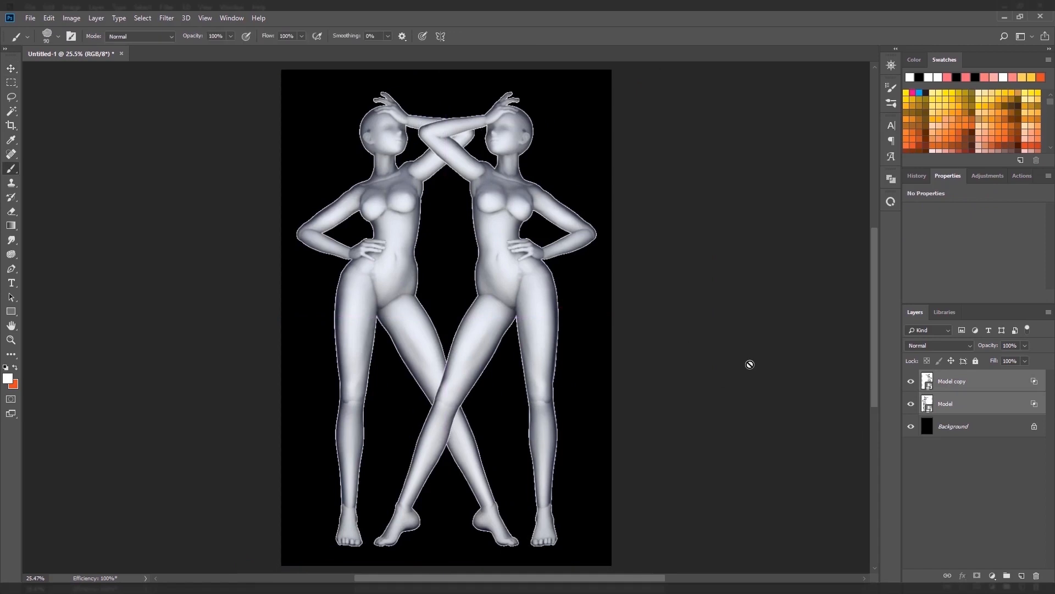
Fill the Background layer with white.
click(984, 429)
key(shift+F5)
click(529, 169)
click(522, 273)
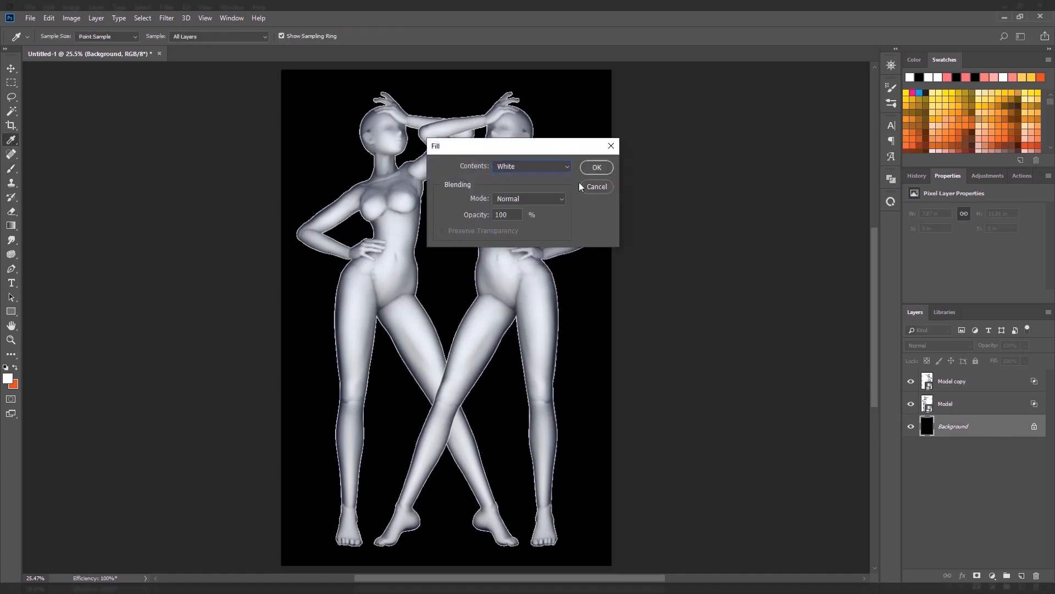
click(595, 168)
Delete the flipped Model copy and move the original figure back into line with the canvas.
click(975, 398)
click(975, 386)
key(Delete)
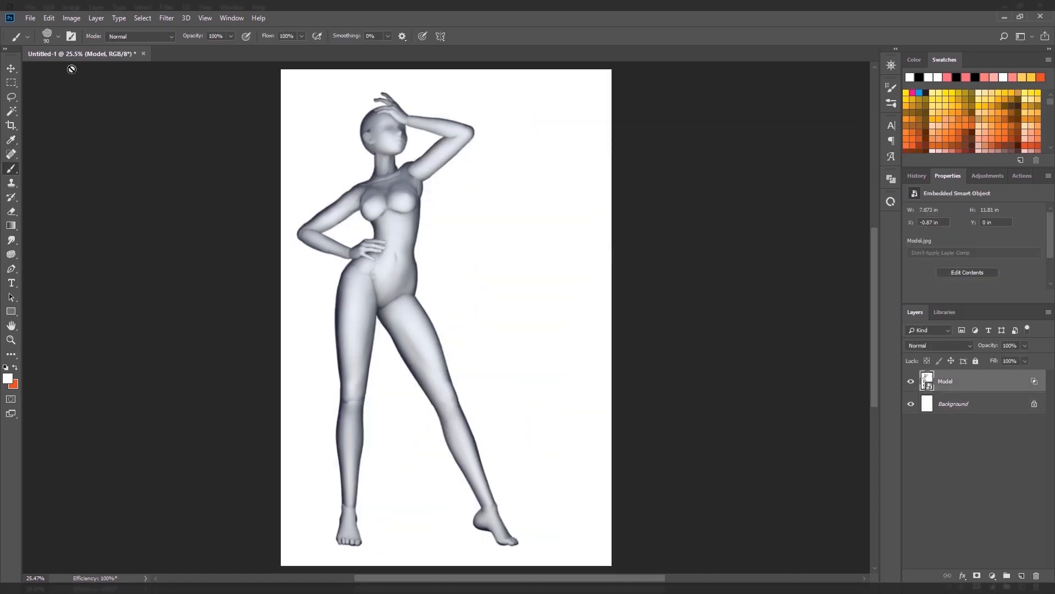
key(v)
drag(381, 161, 418, 161)
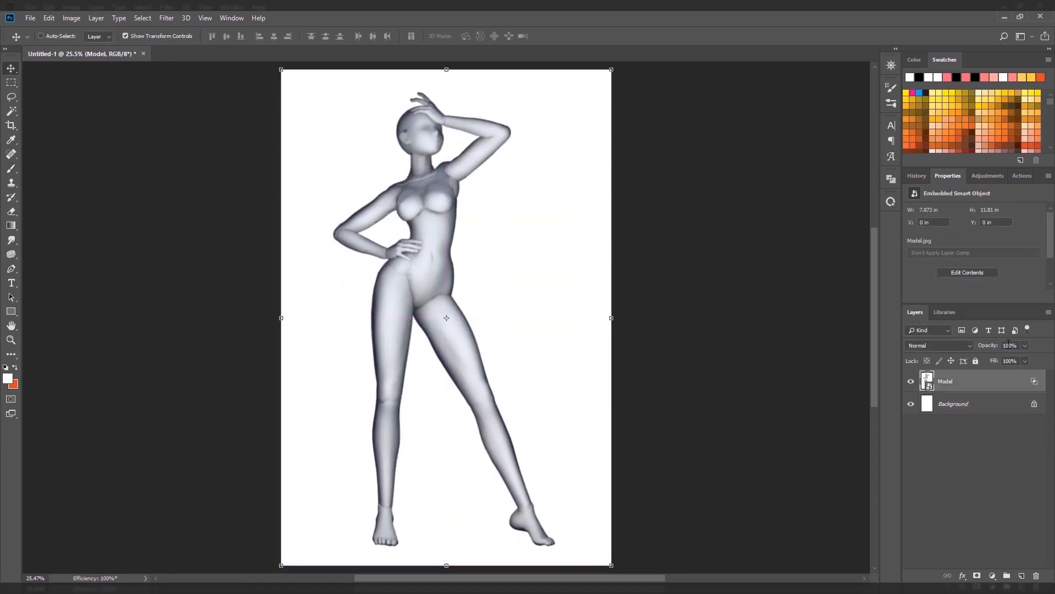
Lower the Model layer's opacity to 30% and add a new layer named Sketch layer above it.
key(3)
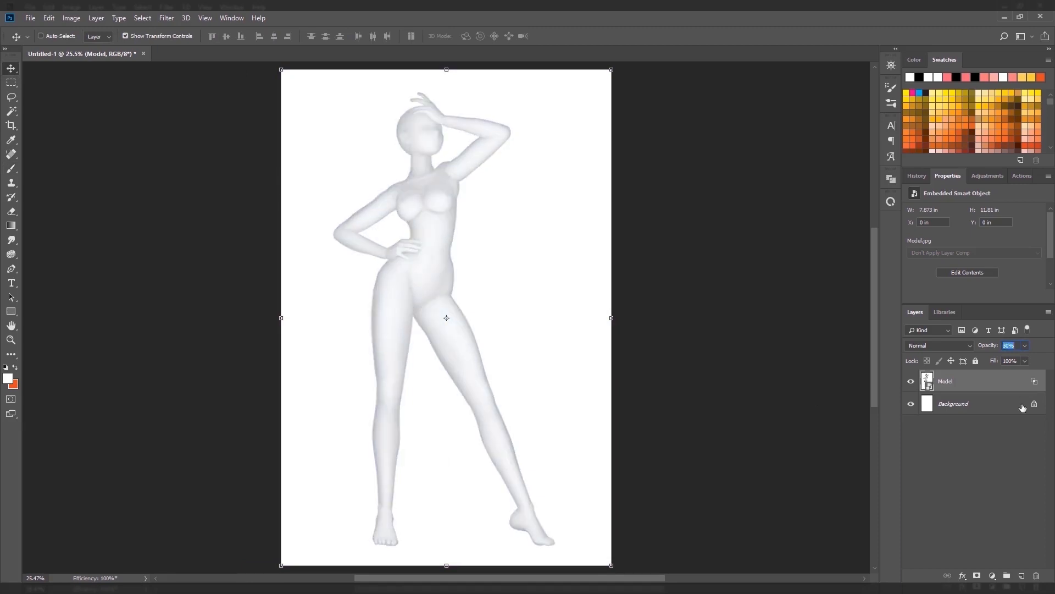
click(989, 405)
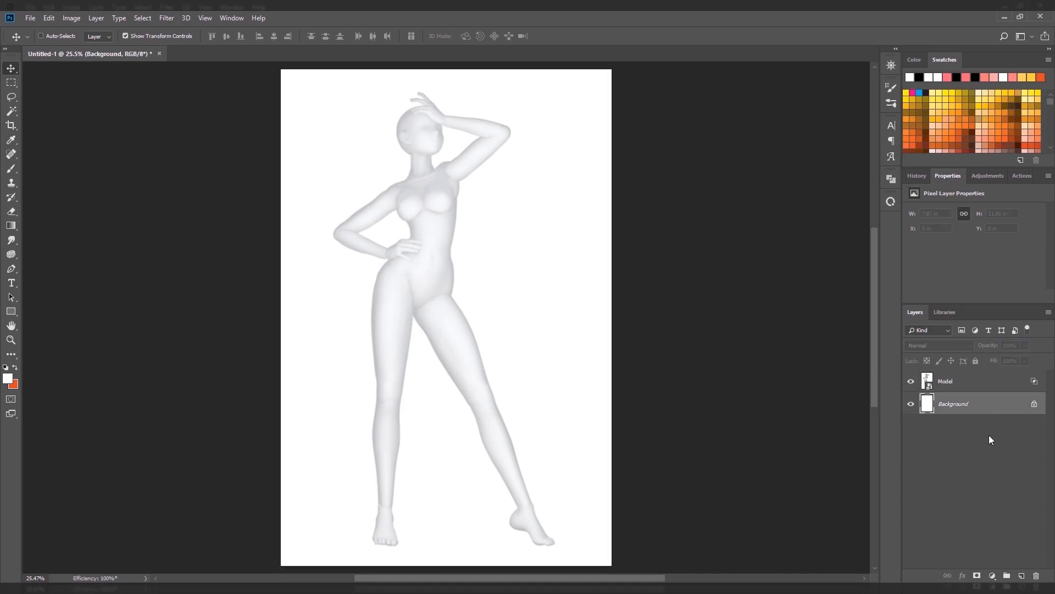
click(985, 386)
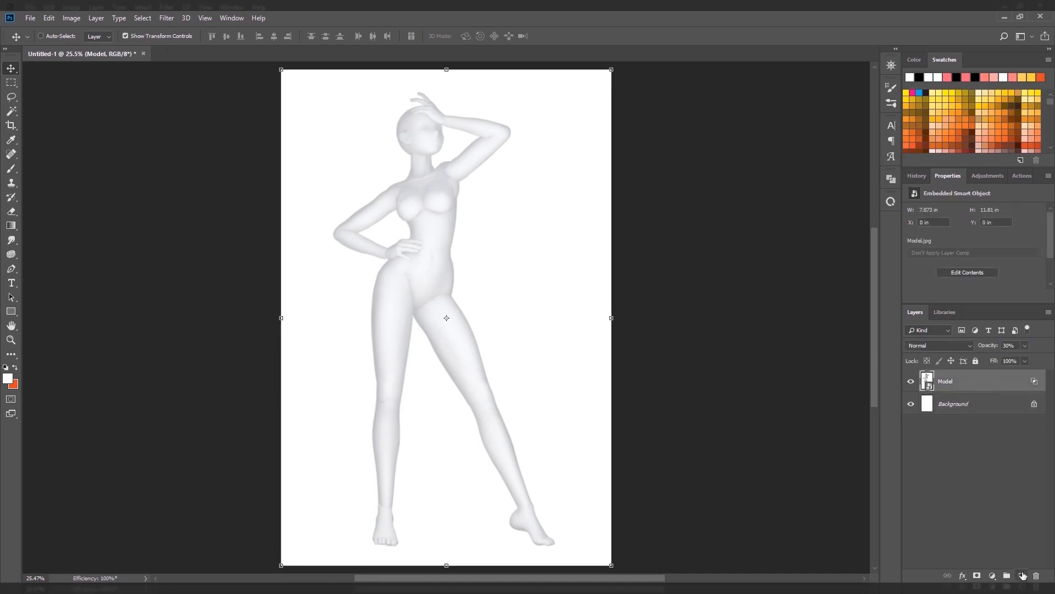
click(1023, 575)
double_click(949, 382)
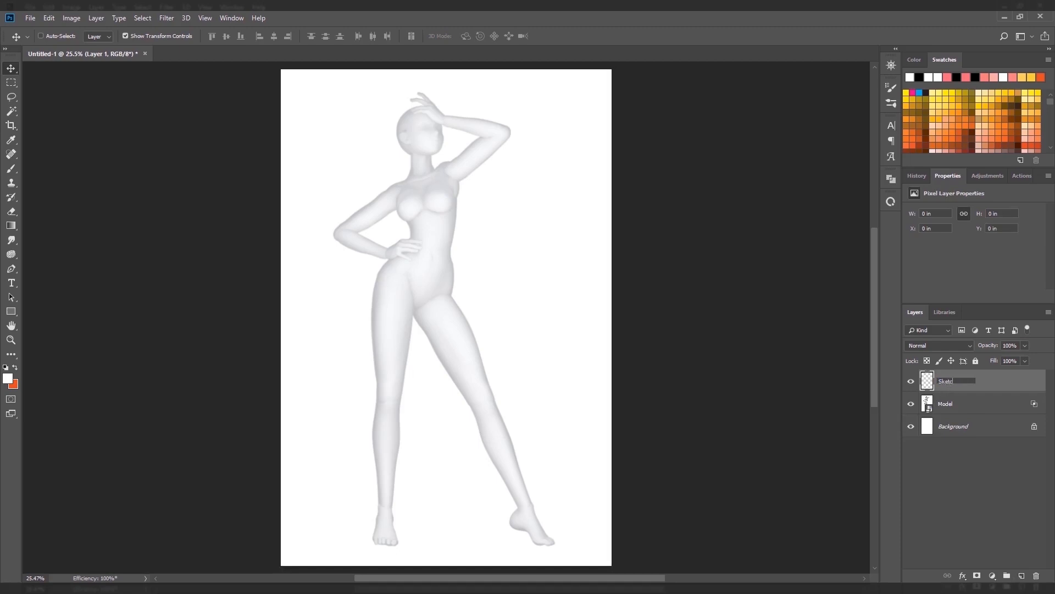
text(Sketch layer)
key(Return)
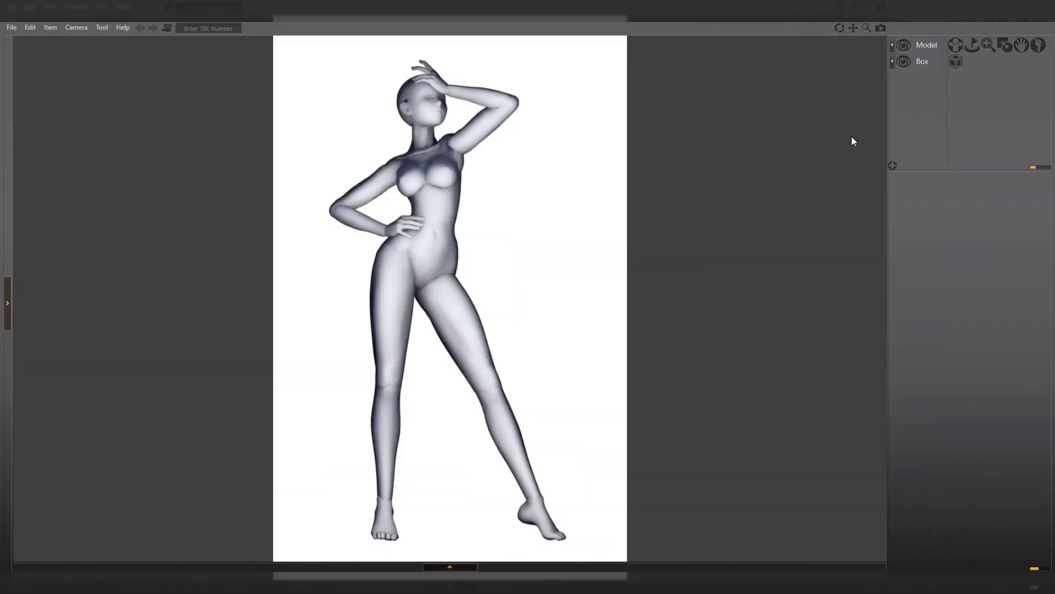
Switch to DesignDoll and lower the model's hand from the forehead to beside the hip.
click(955, 46)
mouse_move(450, 90)
mouse_down()
mouse_move(490, 283)
mouse_move(465, 285)
mouse_move(467, 262)
mouse_up()
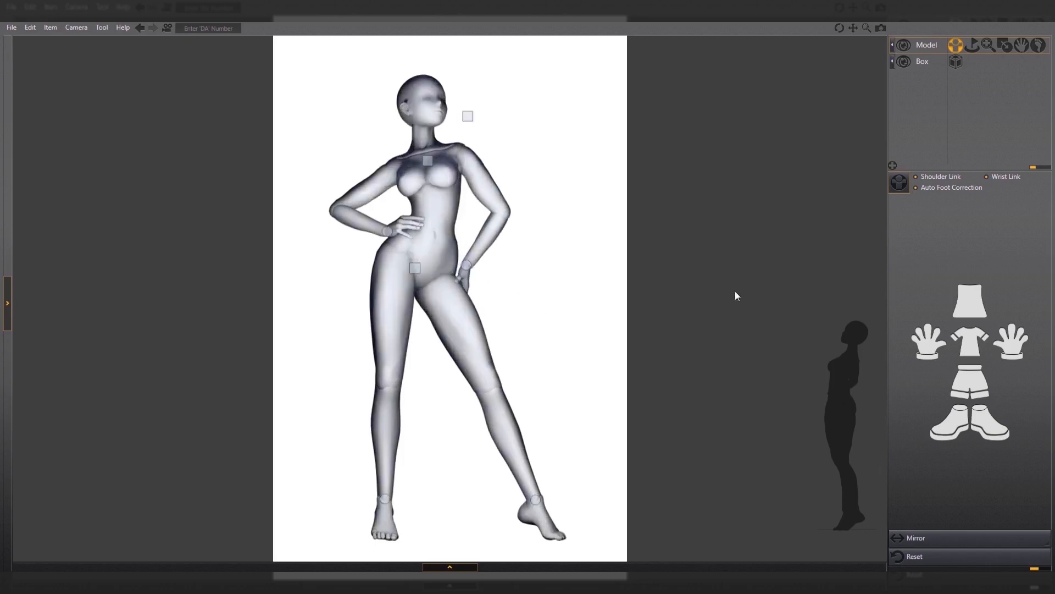
click(651, 98)
Export the new pose as a 2362 × 3543 pixel flat JPG, overwriting the Model file on the Desktop.
click(11, 27)
click(44, 97)
click(82, 118)
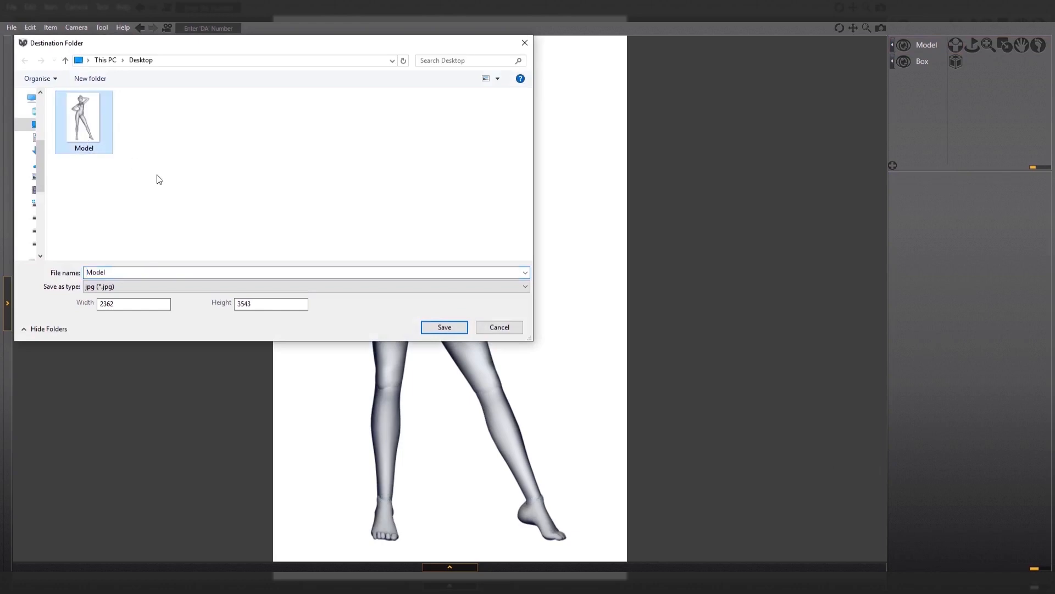
click(444, 327)
click(554, 297)
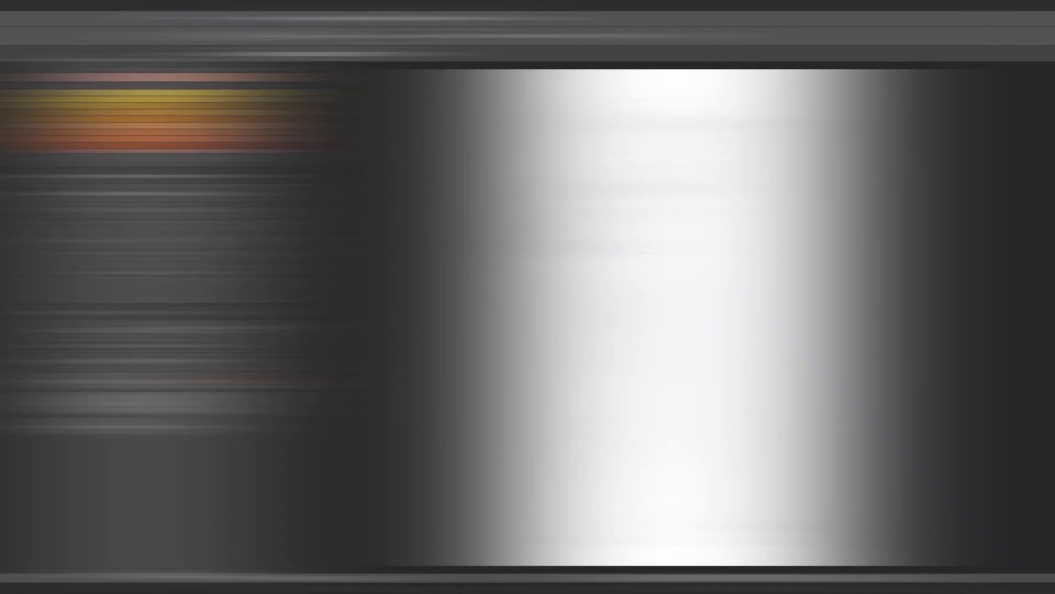
Switch to Photoshop and replace the Model layer's contents with the re-exported Model image from the Desktop.
right_click(912, 406)
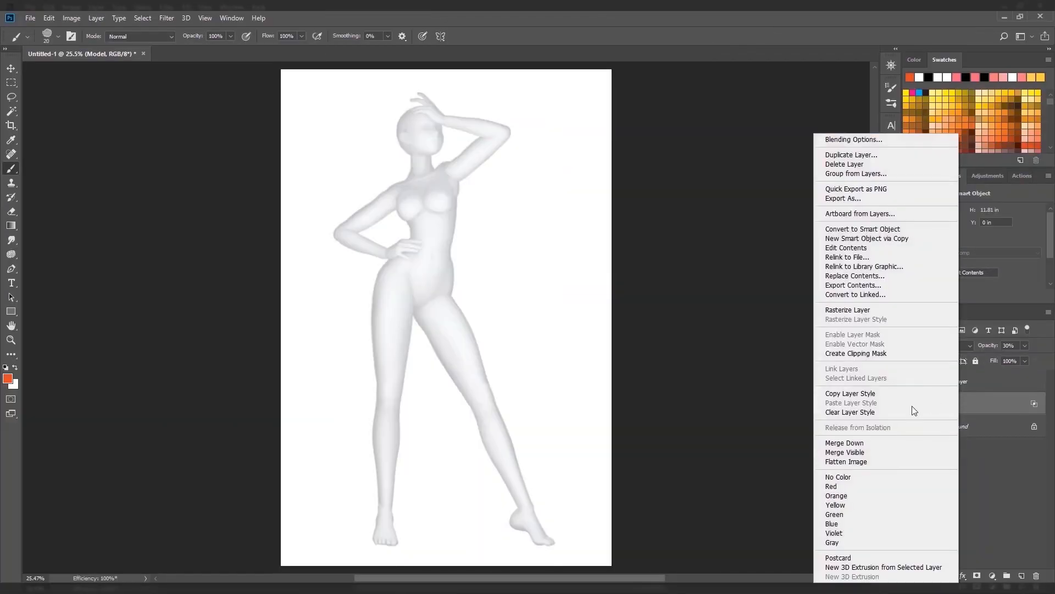
click(849, 276)
click(94, 138)
click(453, 427)
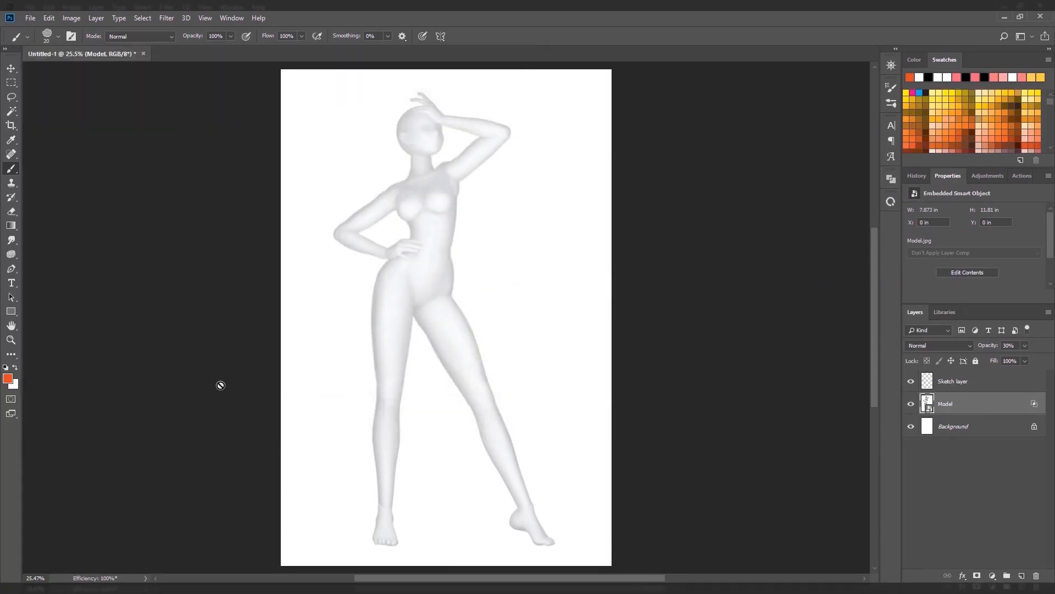